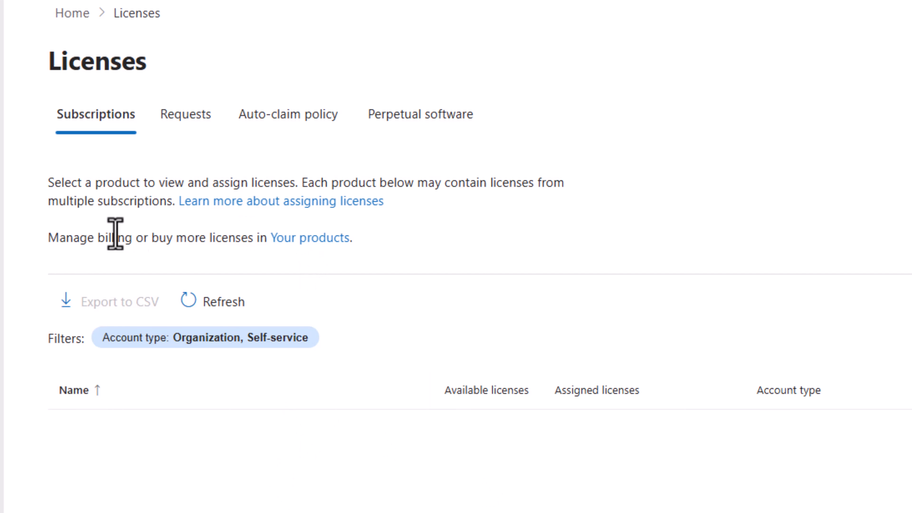
Highlight the line about buying more licenses and go to the Your products page.
left_click_drag(53, 238, 361, 231)
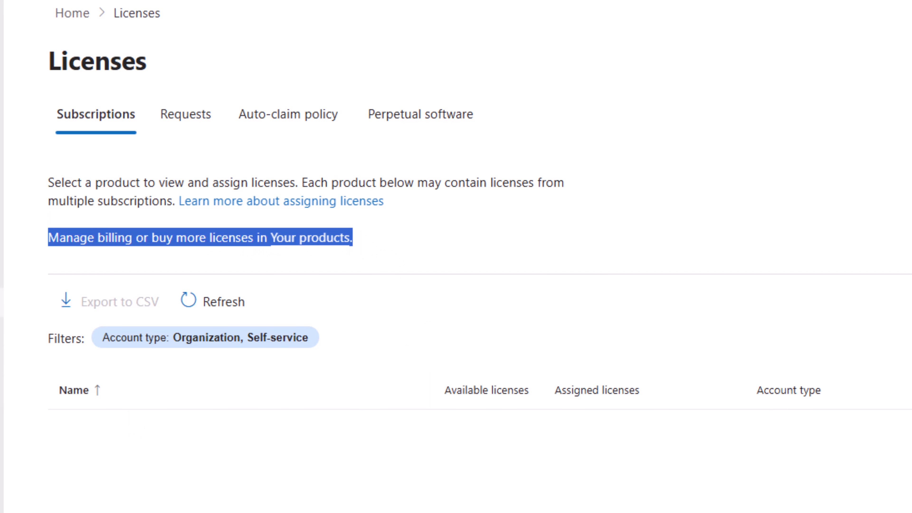
left_click(346, 237)
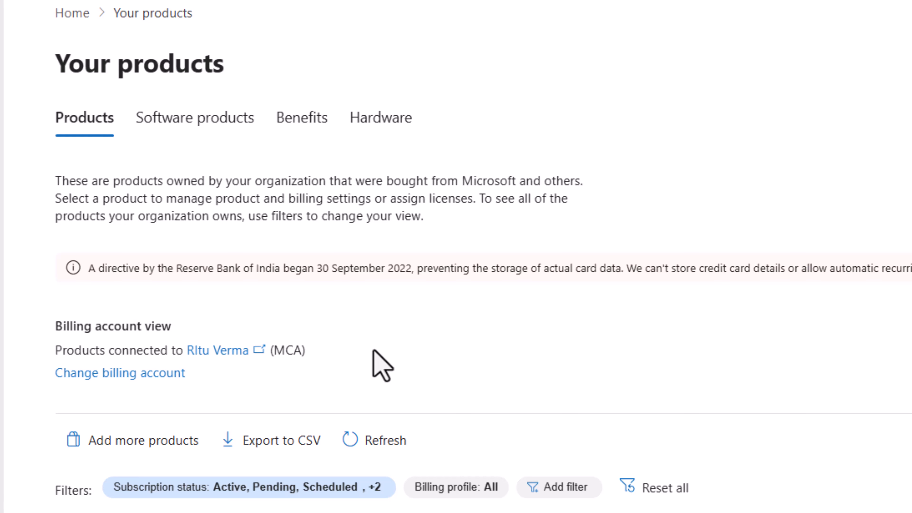
scroll(395, 431, "down", 5)
scroll(356, 454, "up", 5)
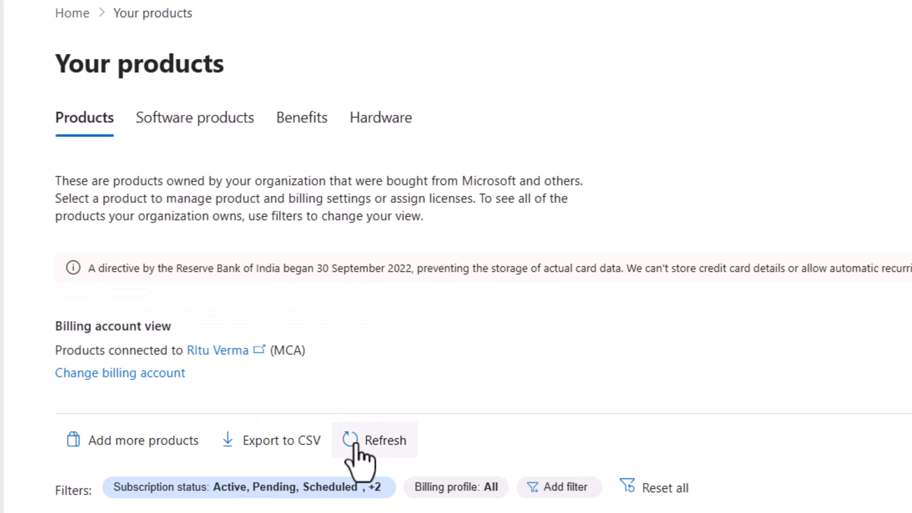
Open the Marketplace and browse its Recommended product offers.
left_click(147, 449)
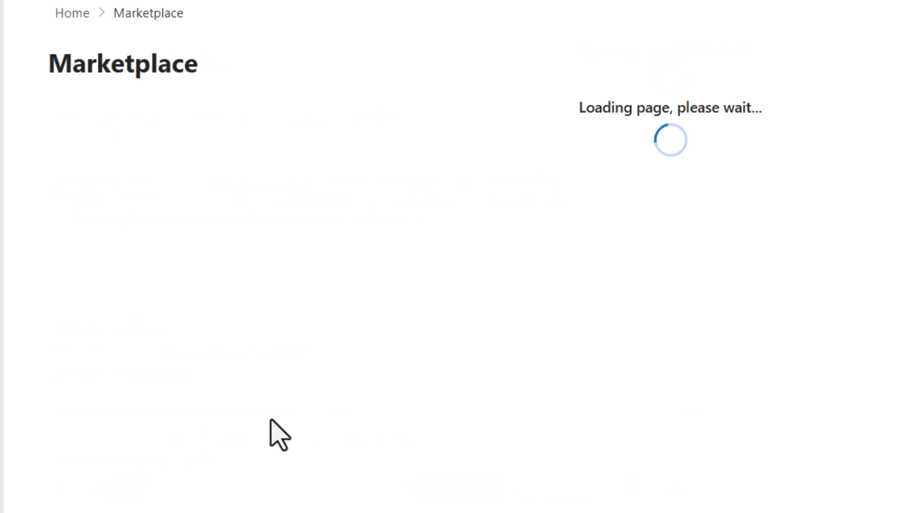
scroll(456, 257, "down", 5)
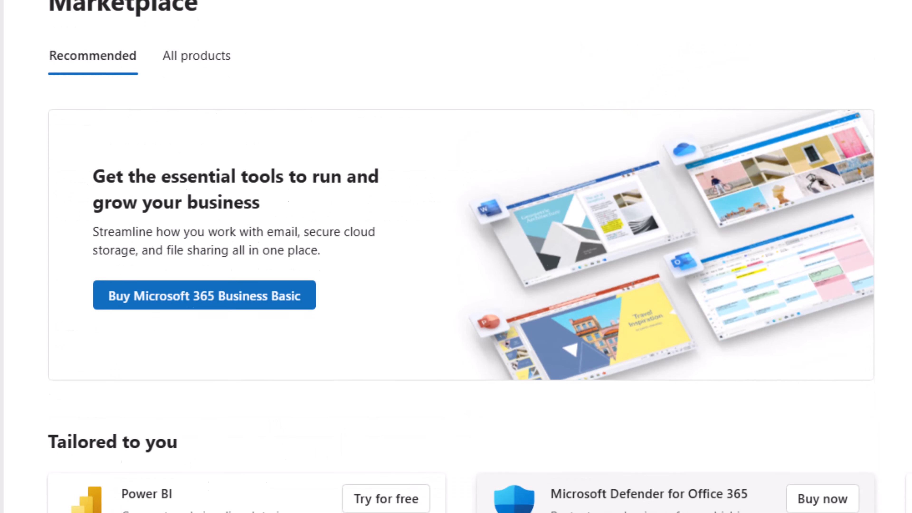
scroll(456, 257, "up", 2)
scroll(456, 256, "up", 2)
scroll(456, 256, "down", 5)
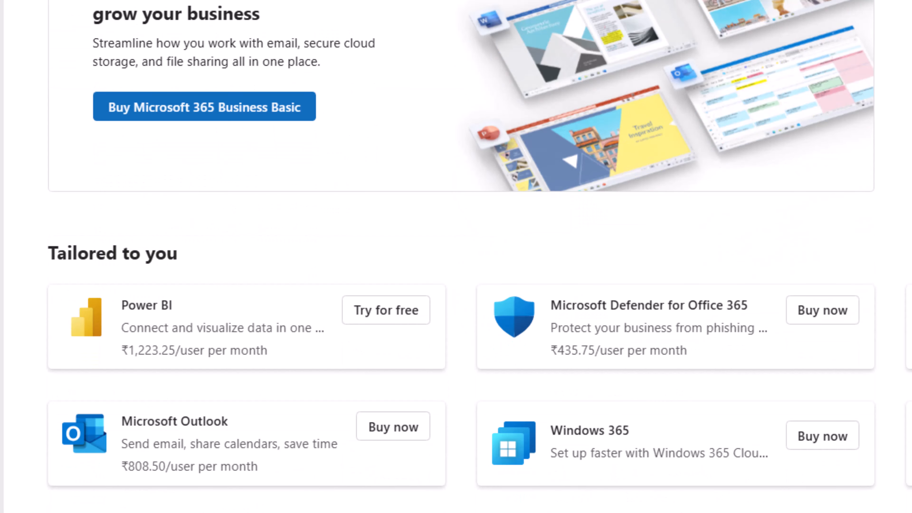
scroll(456, 257, "down", 15)
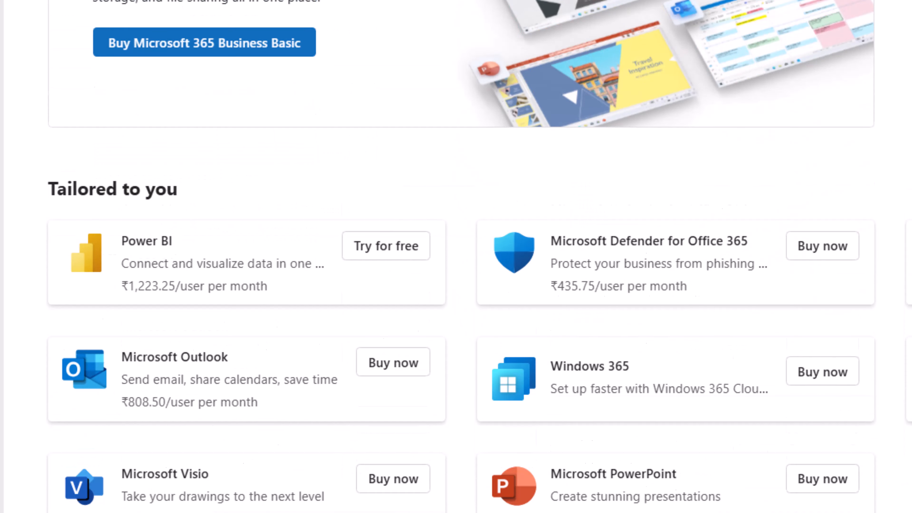
scroll(456, 257, "up", 17)
scroll(456, 257, "up", 5)
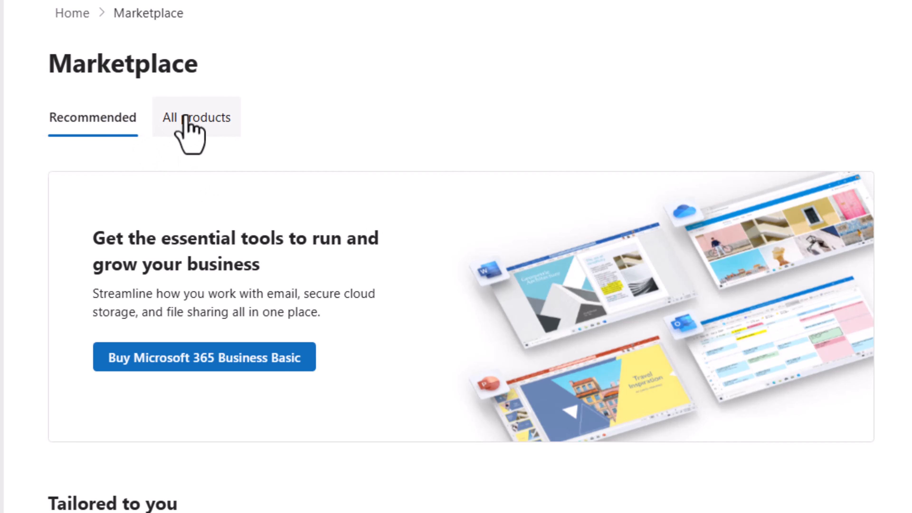
Show all Marketplace products filtered to the Collaboration and communication category.
left_click(185, 122)
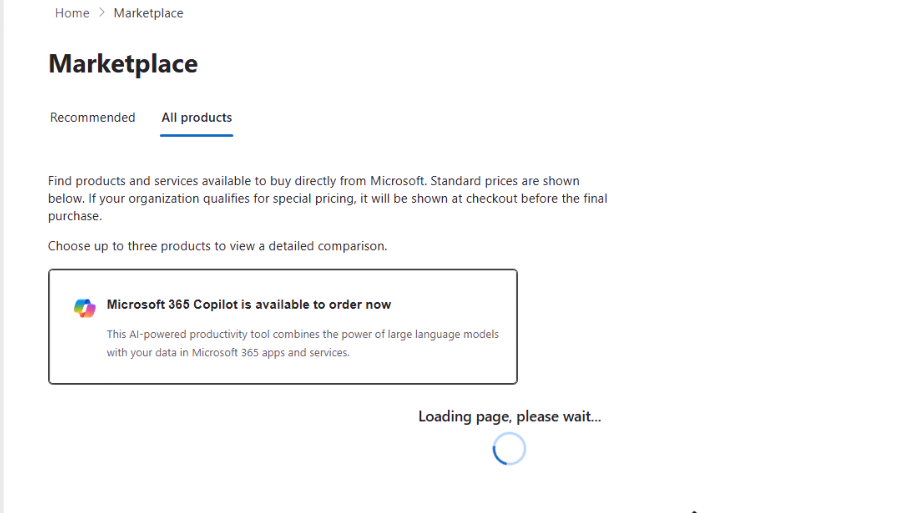
scroll(693, 512, "down", 2)
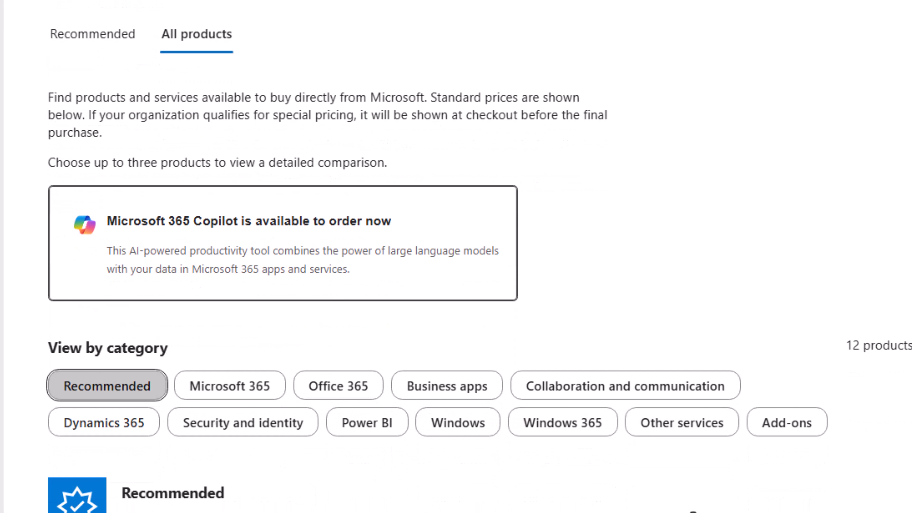
left_click(650, 390)
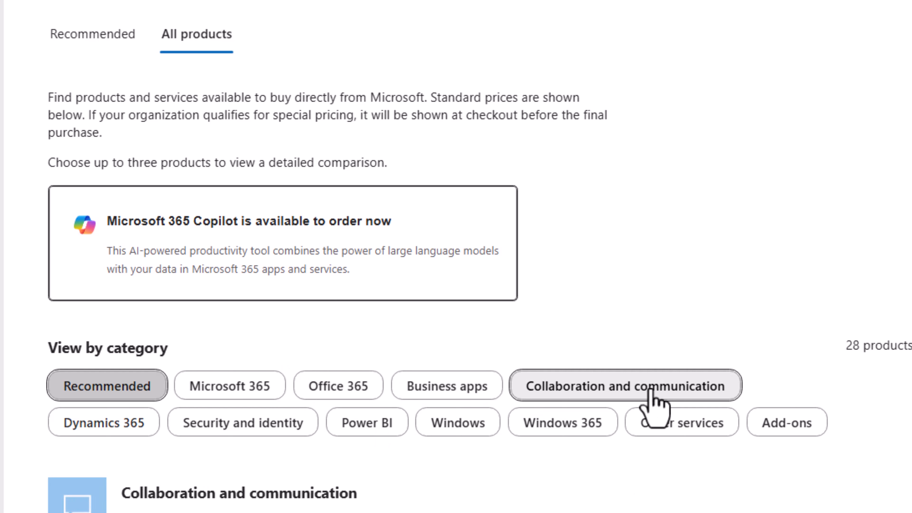
scroll(646, 359, "down", 2)
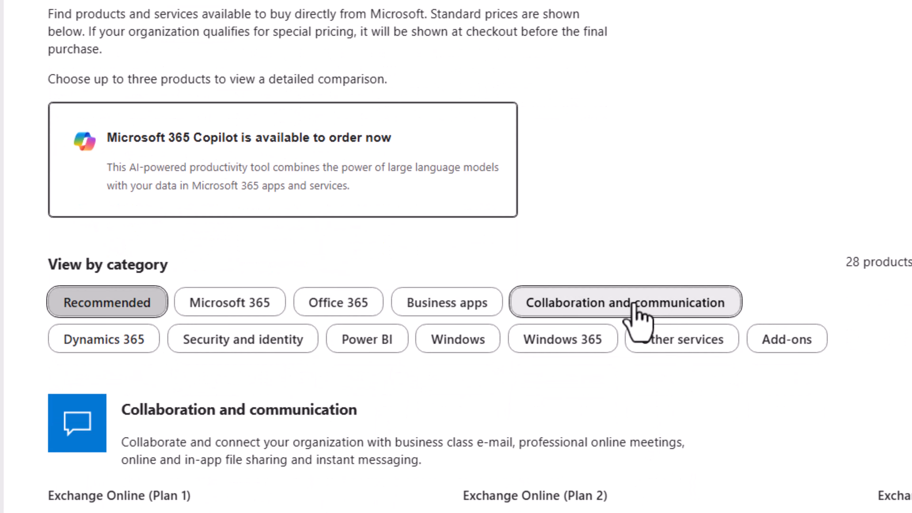
scroll(637, 313, "down", 4)
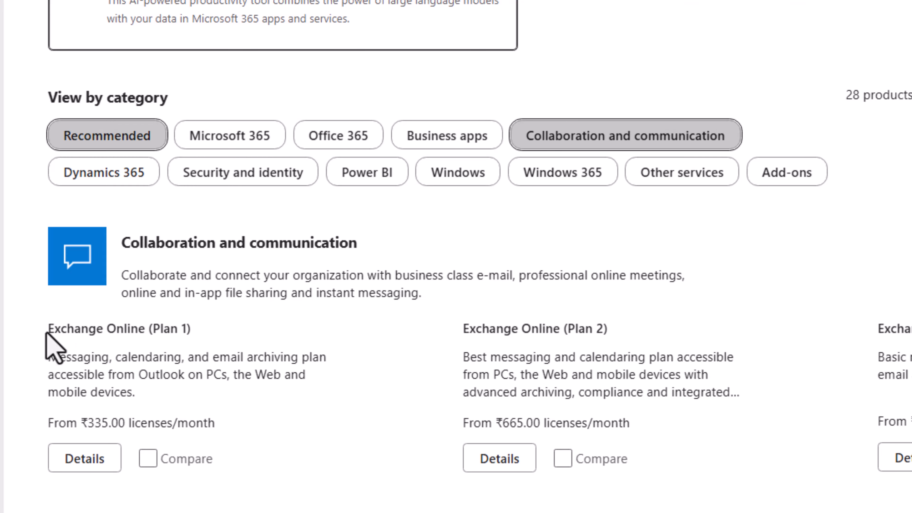
Highlight the Exchange Online (Plan 1), Plan 2 and Archiving for Exchange Server listings.
left_click_drag(48, 329, 342, 331)
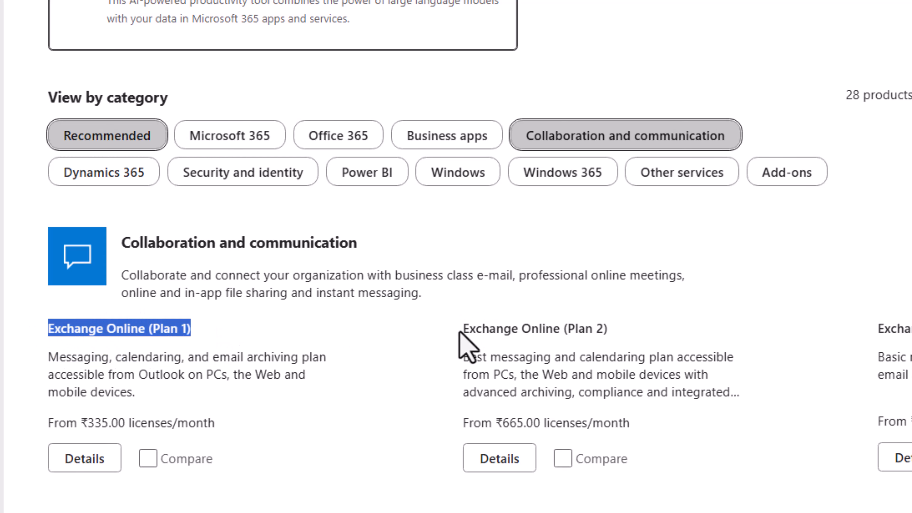
left_click_drag(468, 328, 666, 356)
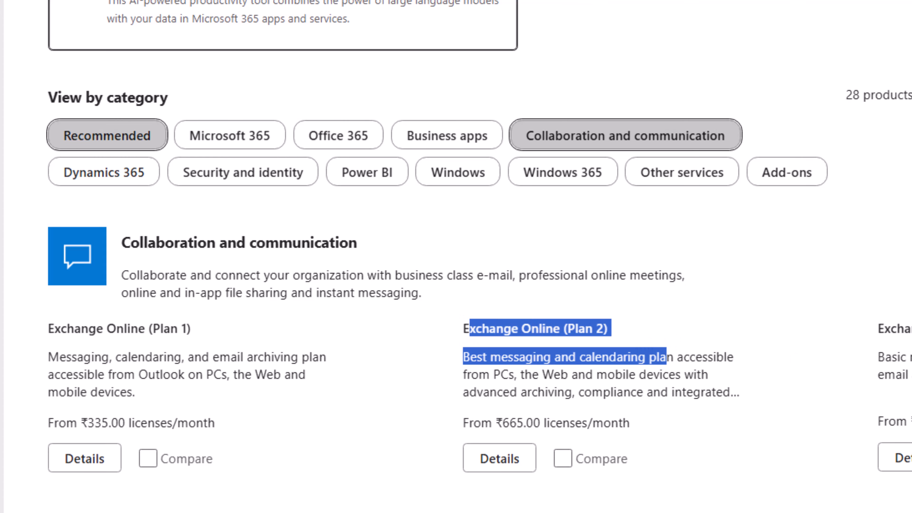
scroll(456, 256, "down", 2)
scroll(456, 257, "down", 2)
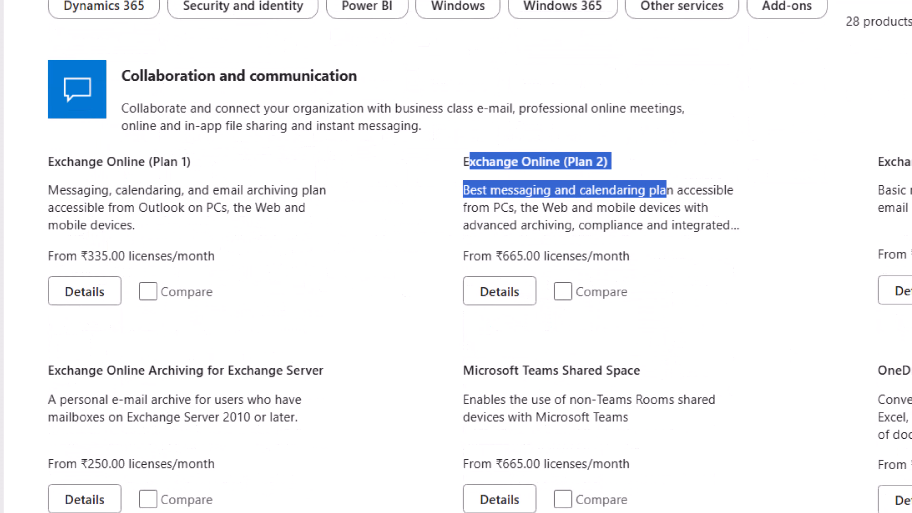
triple_click(220, 375)
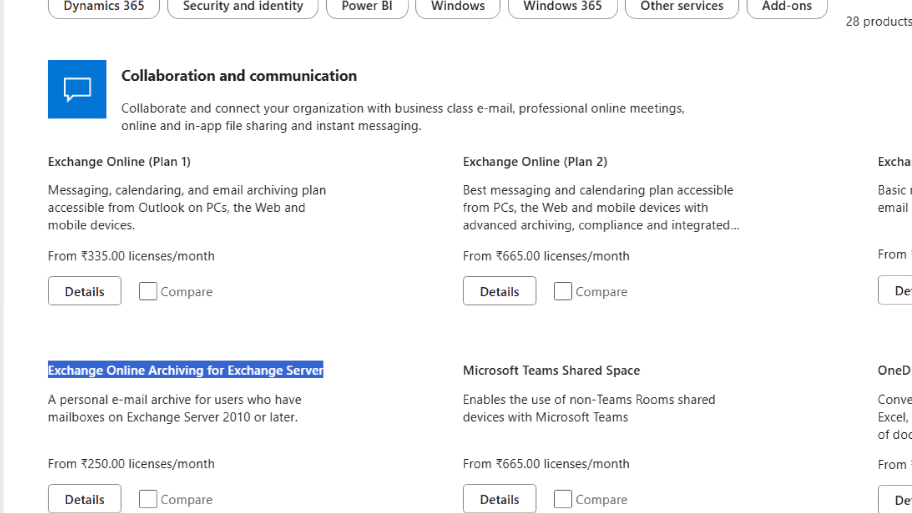
scroll(357, 500, "down", 2)
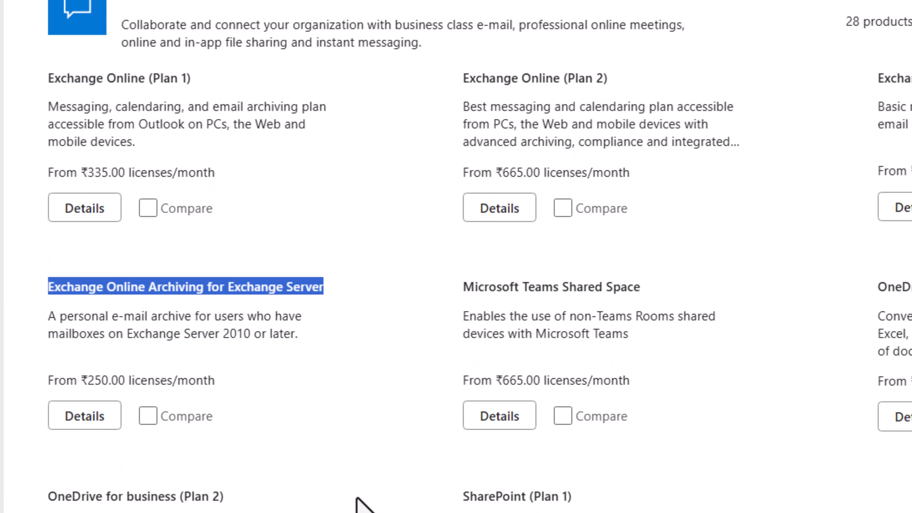
scroll(360, 503, "up", 5)
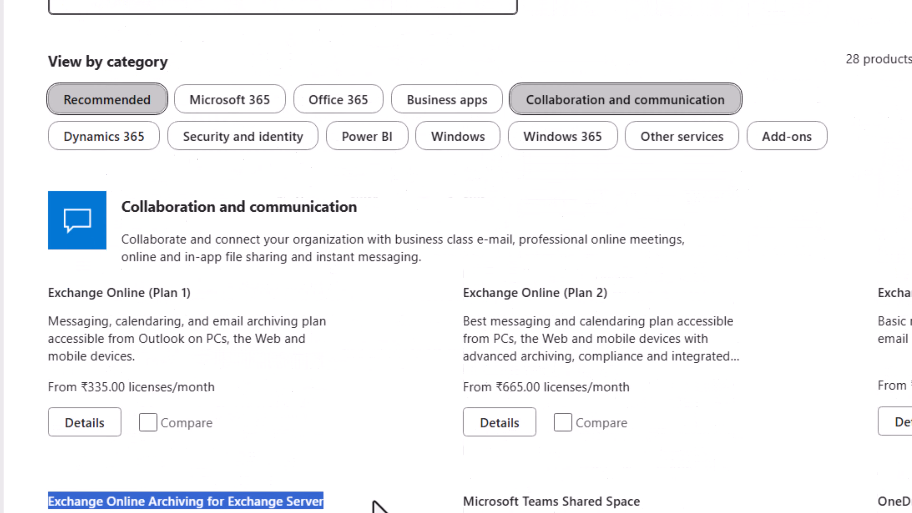
scroll(373, 503, "down", 1)
Open the Exchange Online (Plan 1) product details page.
left_click(84, 375)
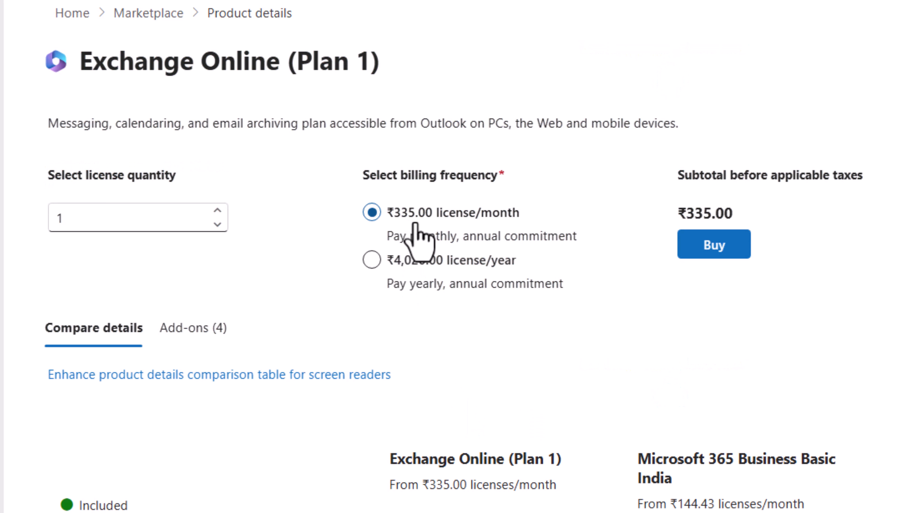
scroll(488, 350, "down", 5)
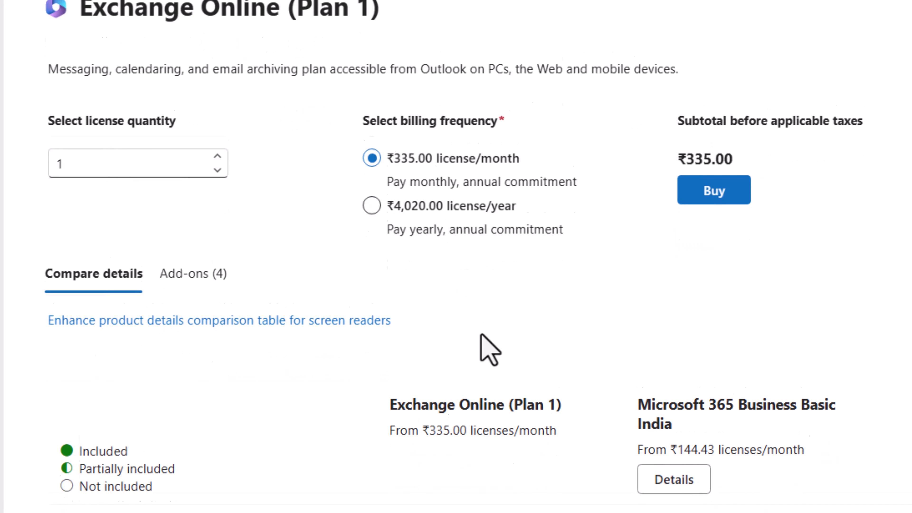
scroll(489, 349, "up", 5)
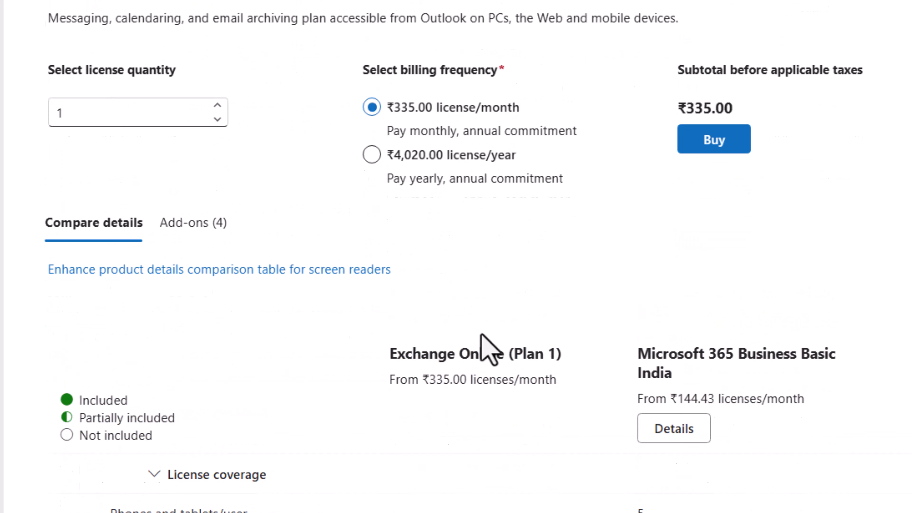
scroll(489, 349, "down", 12)
scroll(489, 349, "down", 7)
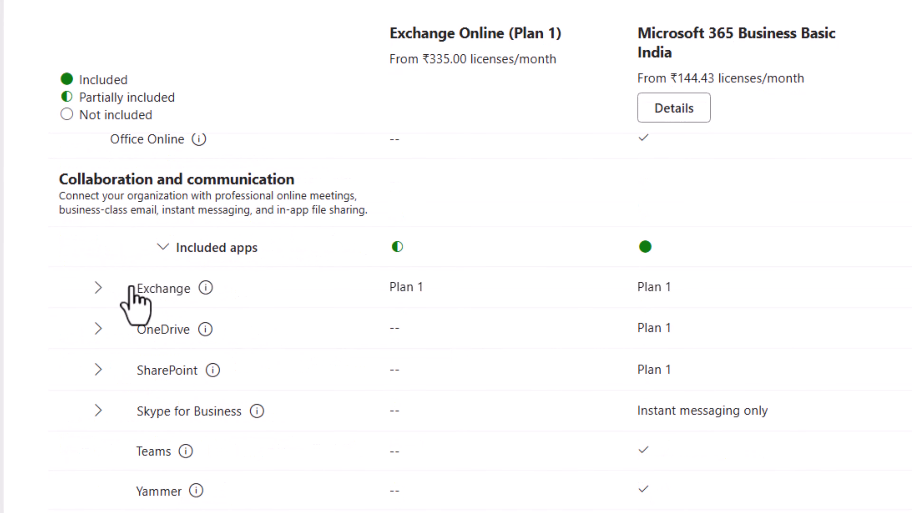
Expand the Exchange comparison rows, highlighting 50GB mailbox storage and anti-malware and anti-spam.
left_click(100, 287)
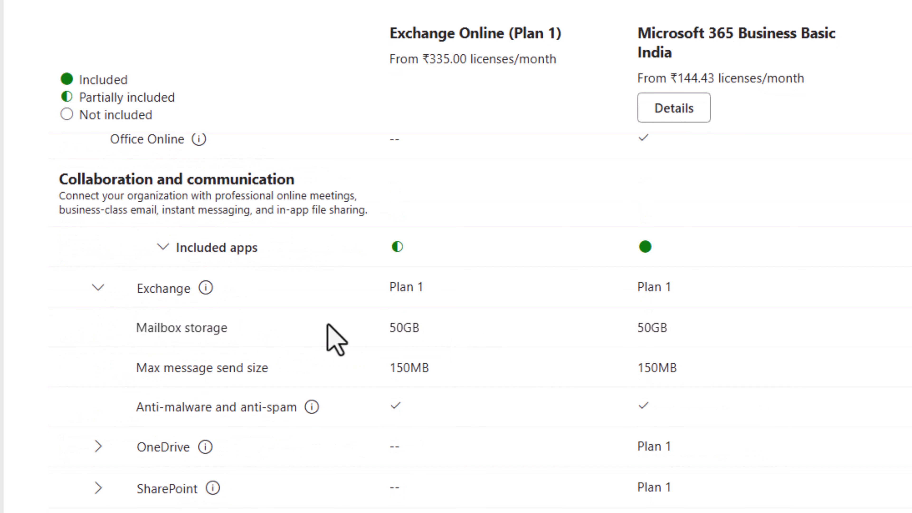
left_click_drag(420, 328, 355, 331)
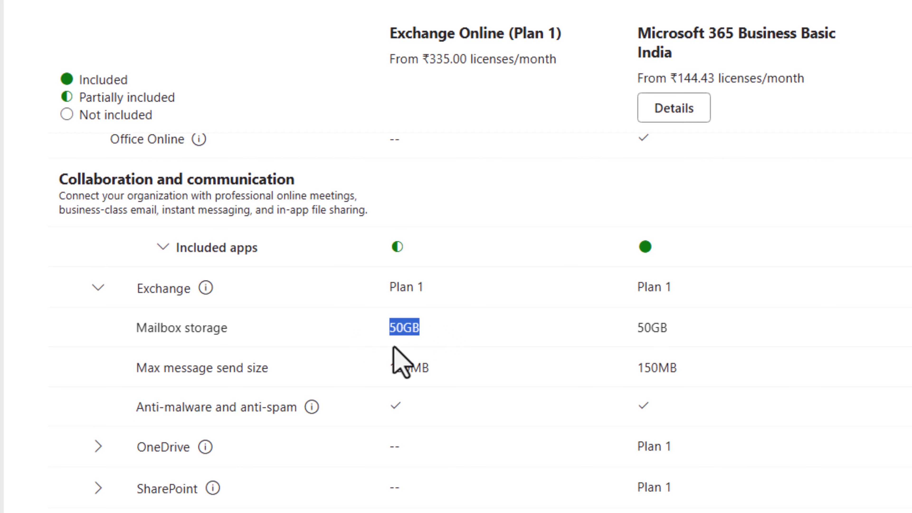
left_click(664, 368)
left_click_drag(665, 368, 379, 383)
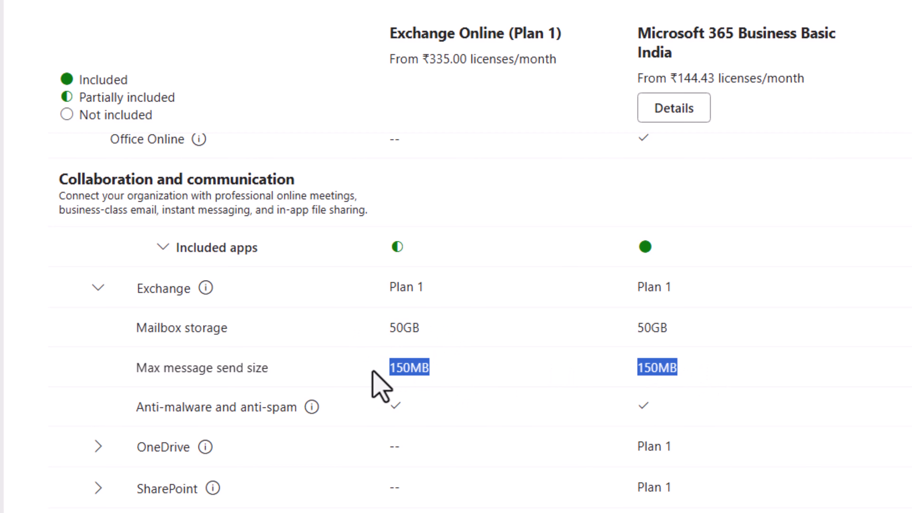
scroll(407, 469, "down", 5)
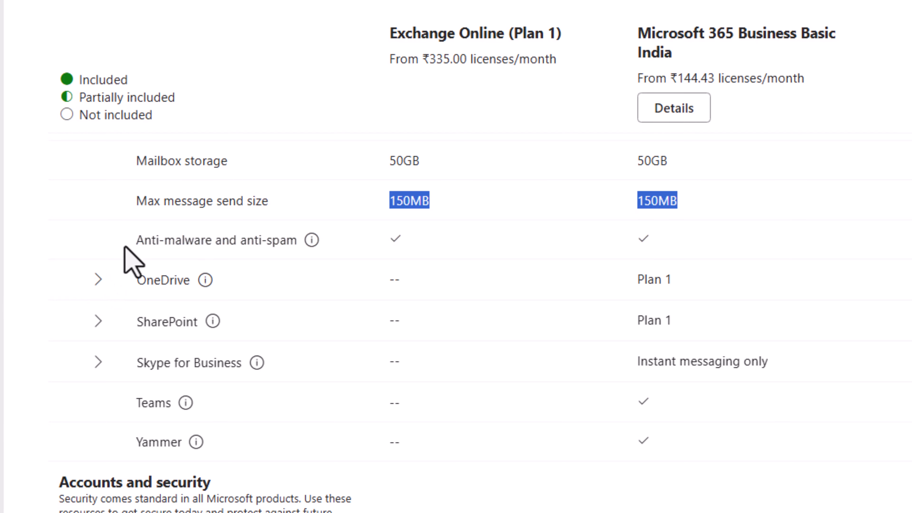
left_click_drag(133, 240, 326, 240)
scroll(451, 379, "down", 10)
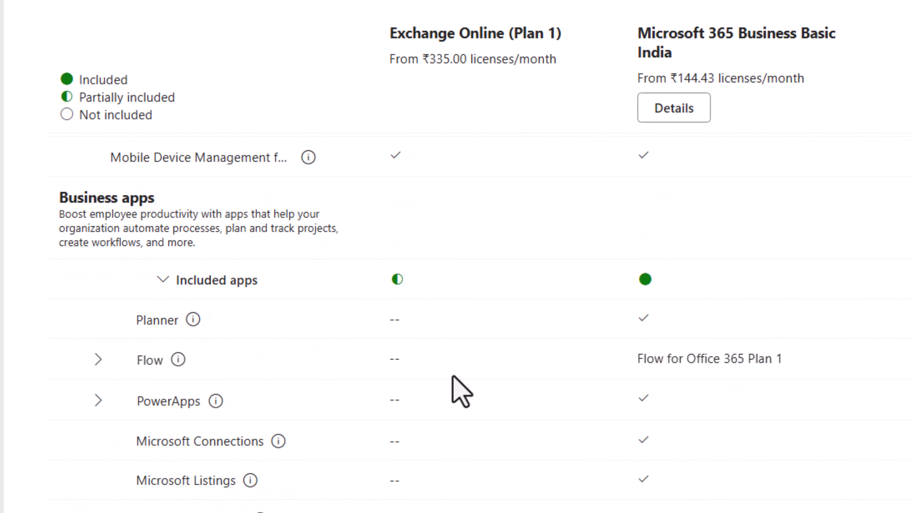
scroll(453, 378, "up", 10)
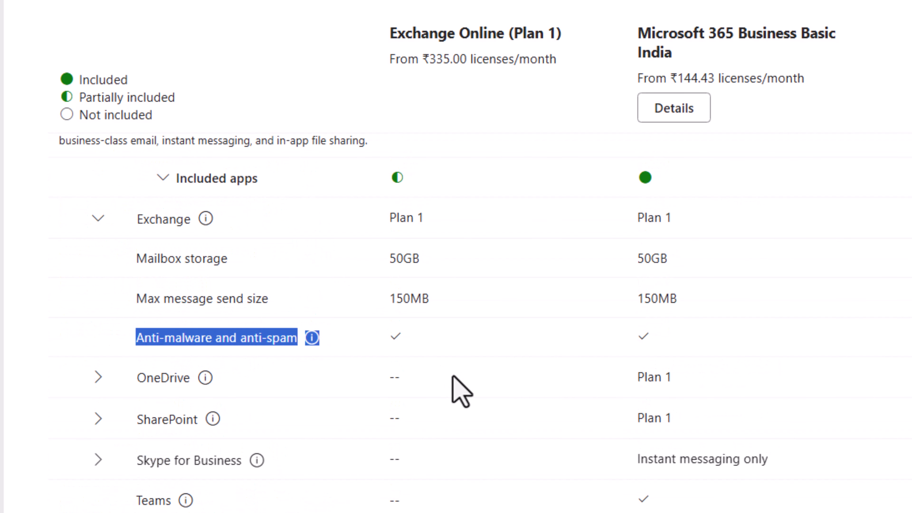
scroll(453, 378, "up", 2)
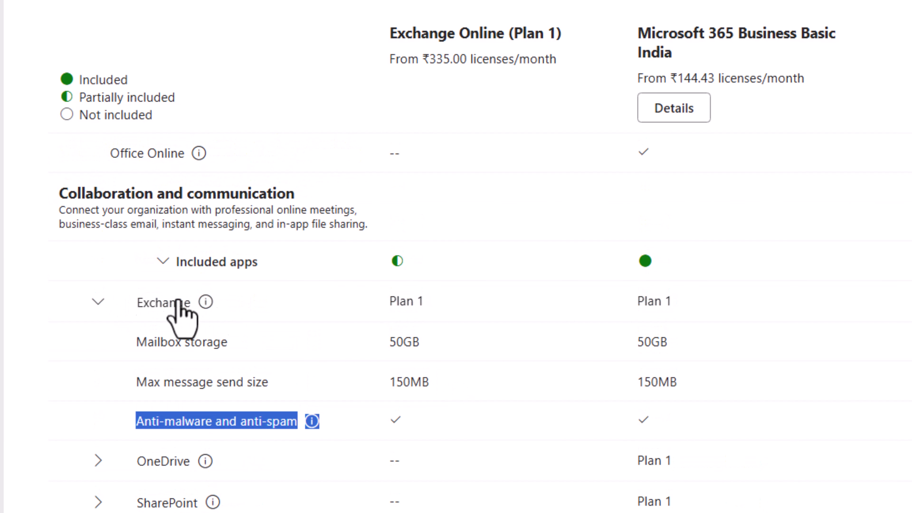
scroll(768, 453, "up", 5)
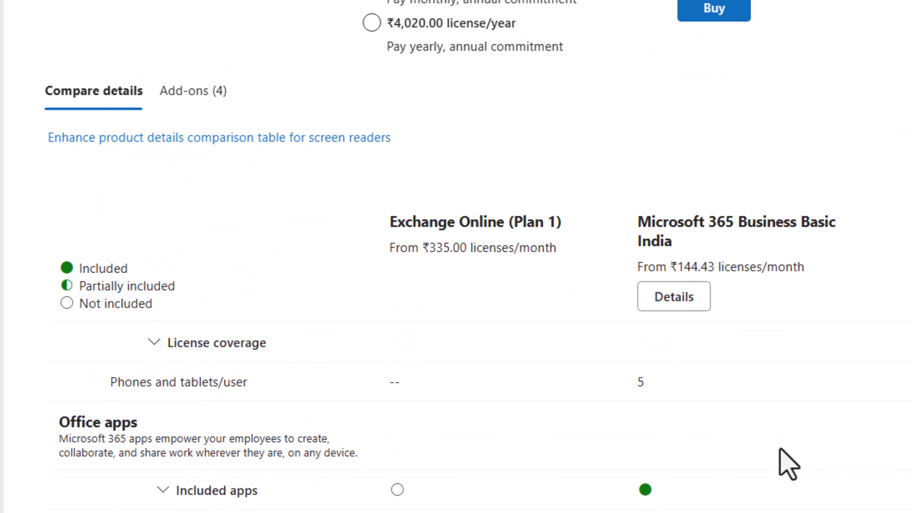
scroll(356, 282, "up", 6)
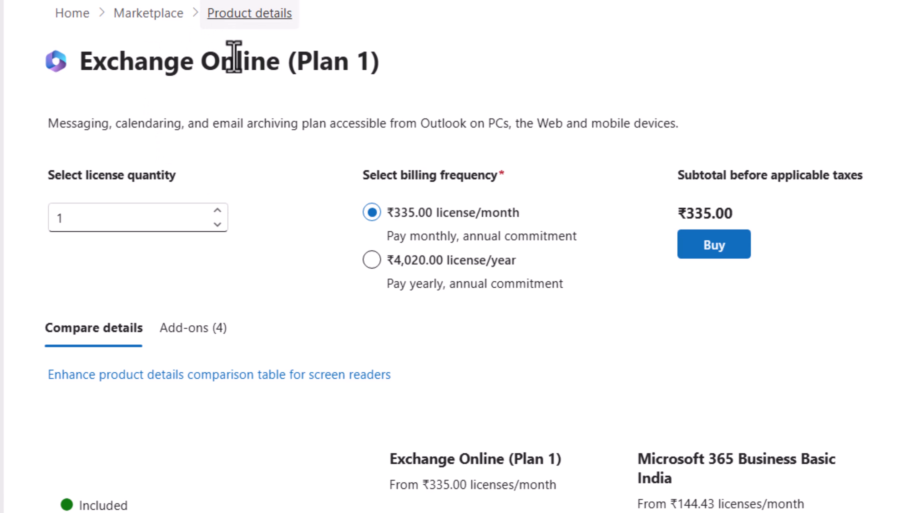
Return to the Marketplace and open the Exchange Online (Plan 2) details page.
left_click(142, 16)
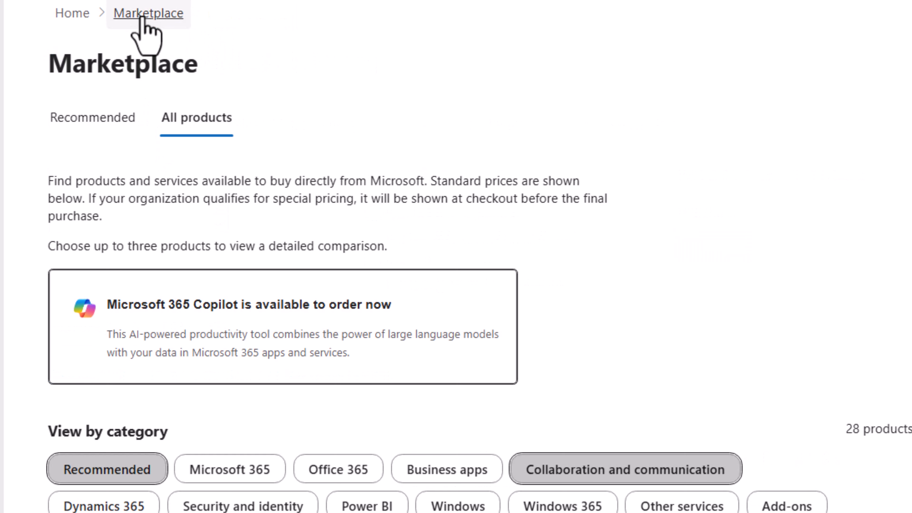
scroll(350, 357, "down", 6)
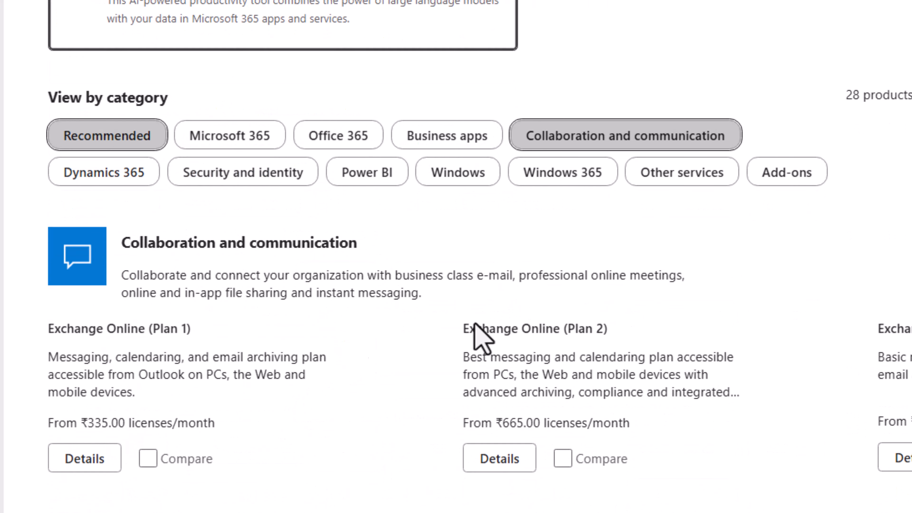
left_click(514, 457)
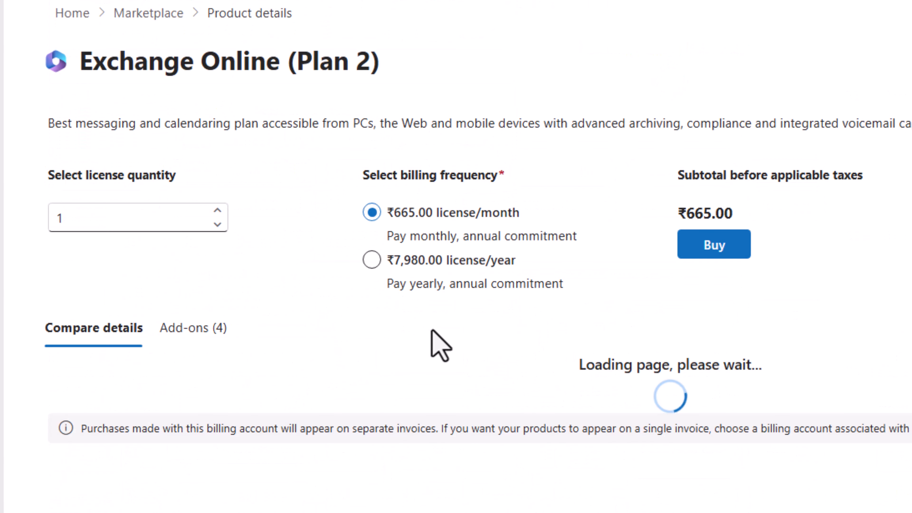
scroll(430, 330, "down", 3)
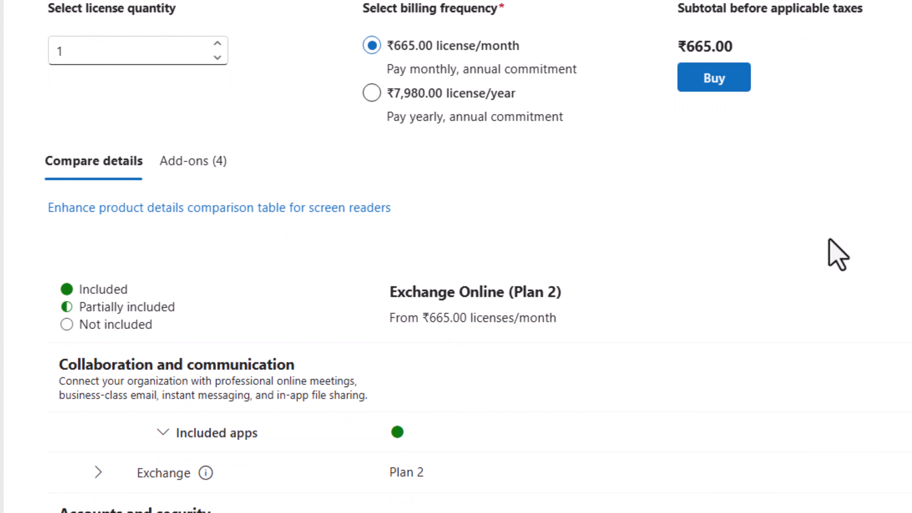
scroll(829, 240, "up", 5)
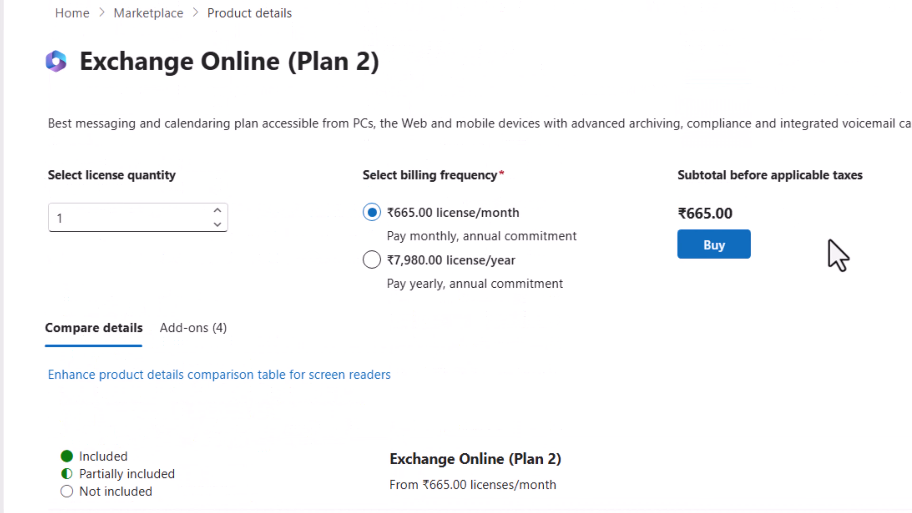
scroll(836, 256, "down", 5)
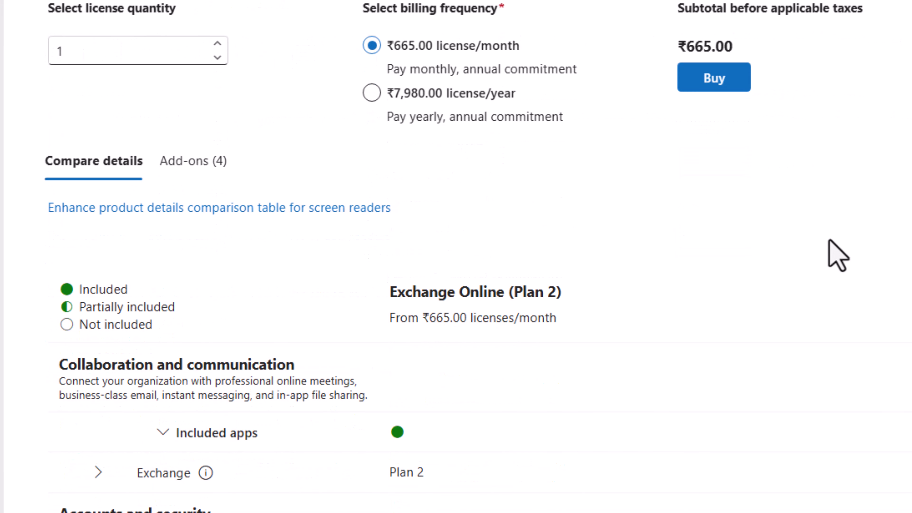
scroll(838, 256, "down", 1)
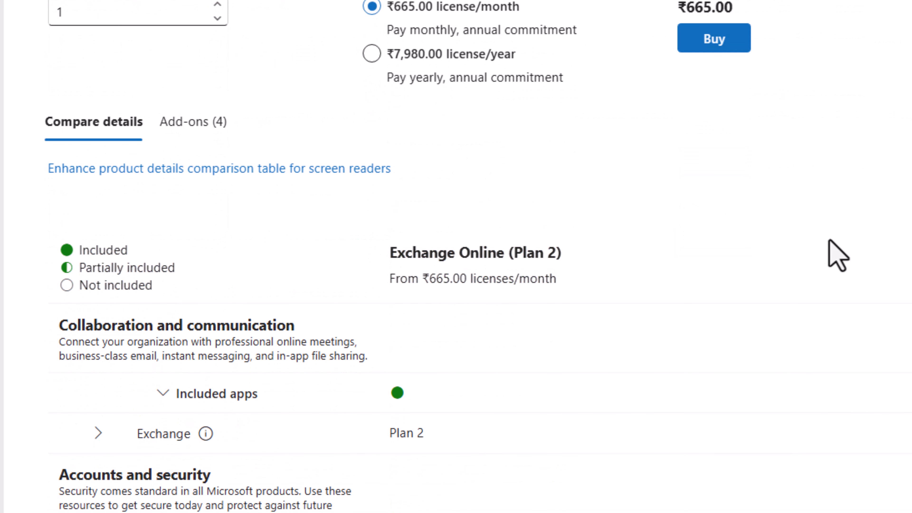
scroll(787, 371, "up", 5)
scroll(787, 371, "down", 5)
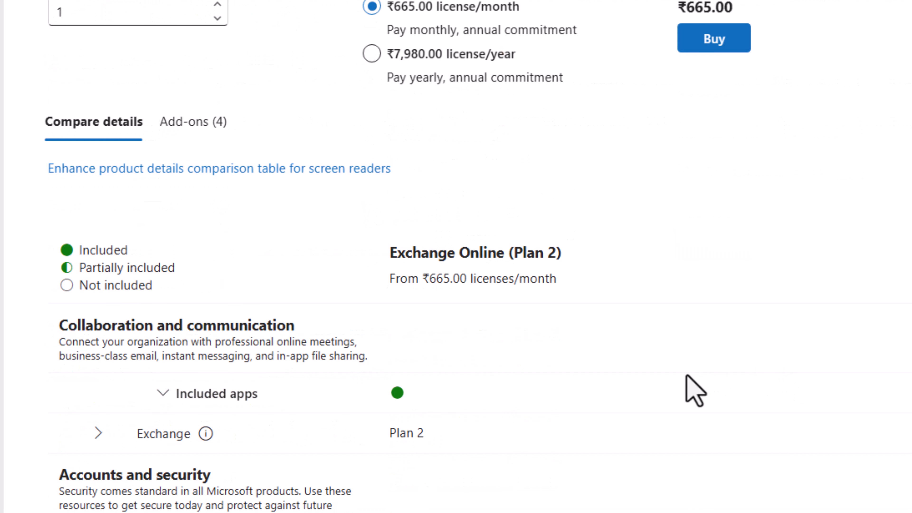
Expand Plan 2's Exchange rows and highlight its 100GB mailbox storage.
left_click(98, 434)
scroll(609, 454, "down", 4)
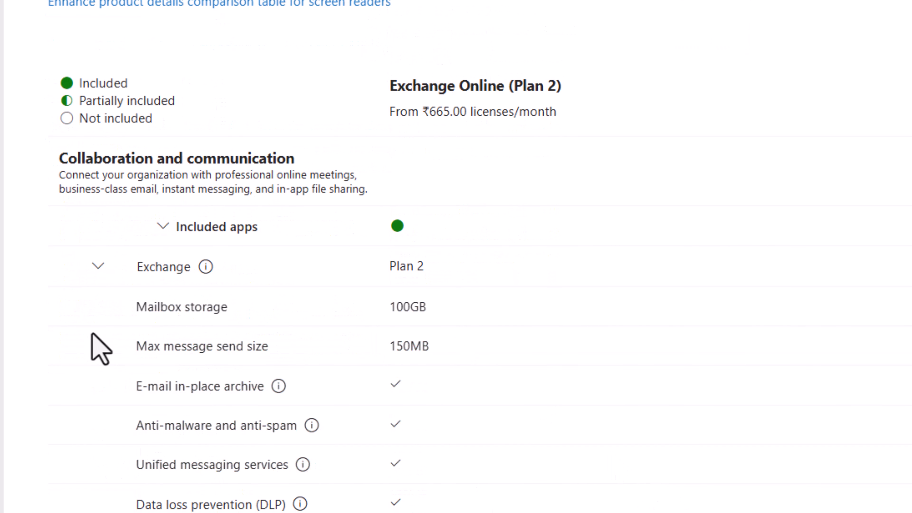
left_click_drag(135, 307, 504, 307)
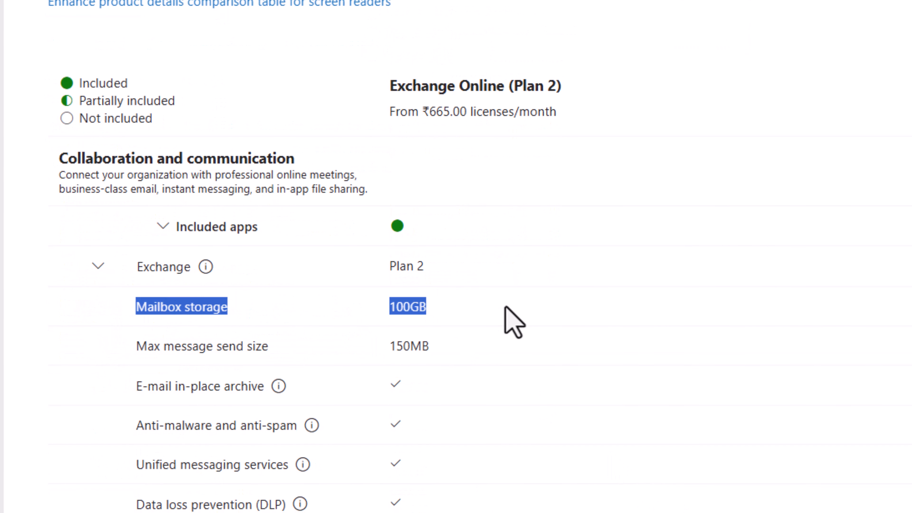
scroll(549, 452, "down", 1)
scroll(555, 467, "up", 6)
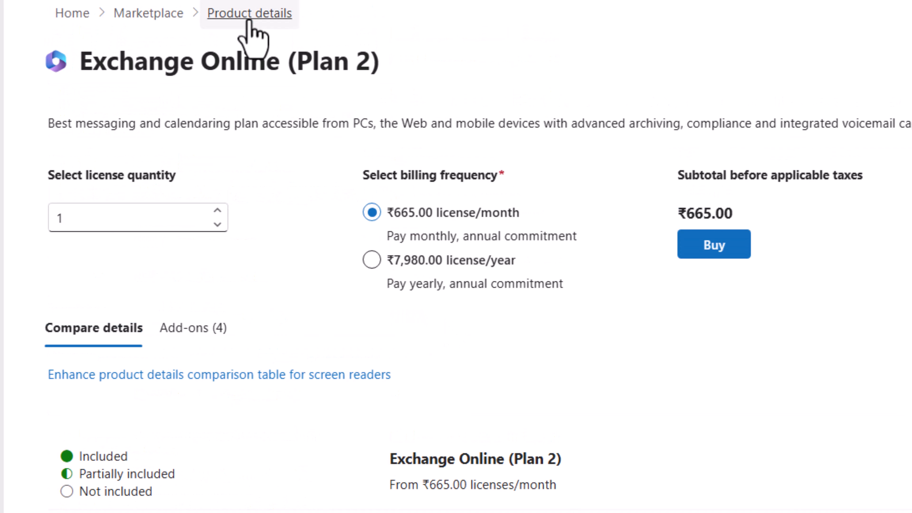
Return to the Marketplace and open details for Exchange Online Archiving for Exchange Server.
left_click(149, 14)
scroll(763, 503, "down", 8)
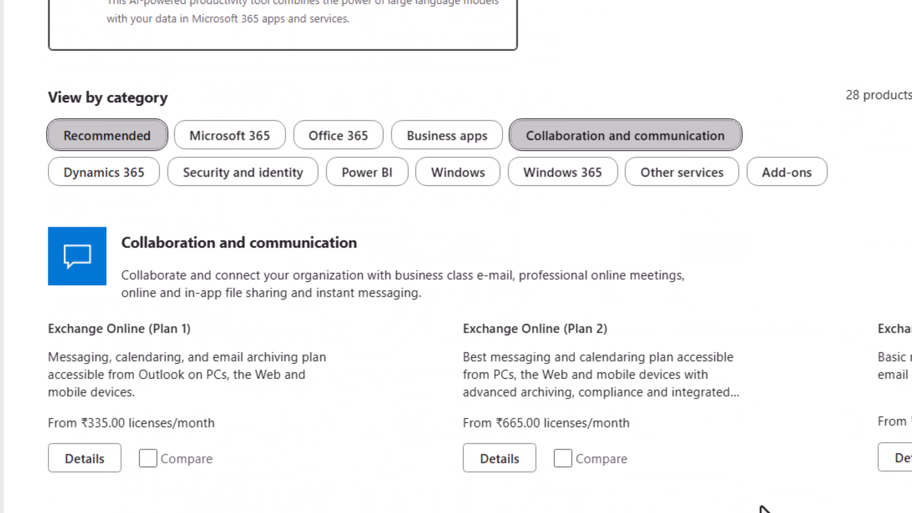
scroll(762, 508, "down", 4)
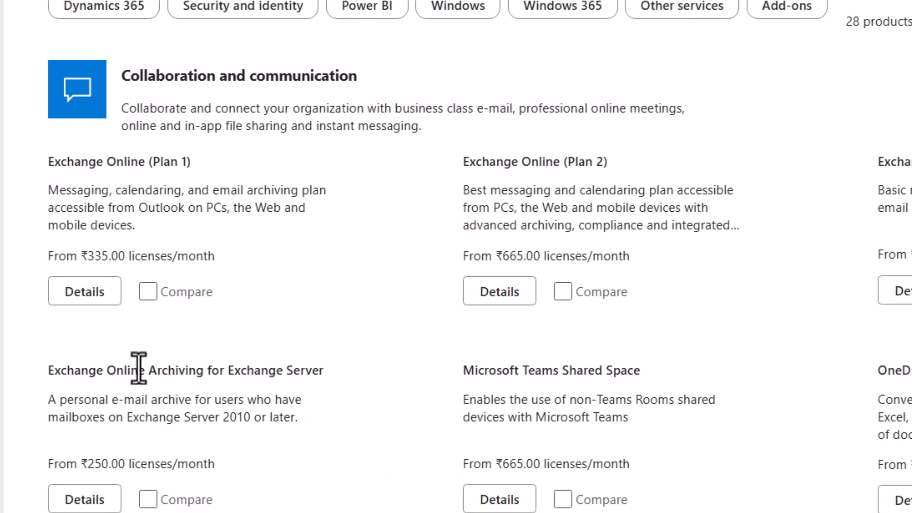
left_click_drag(47, 372, 329, 382)
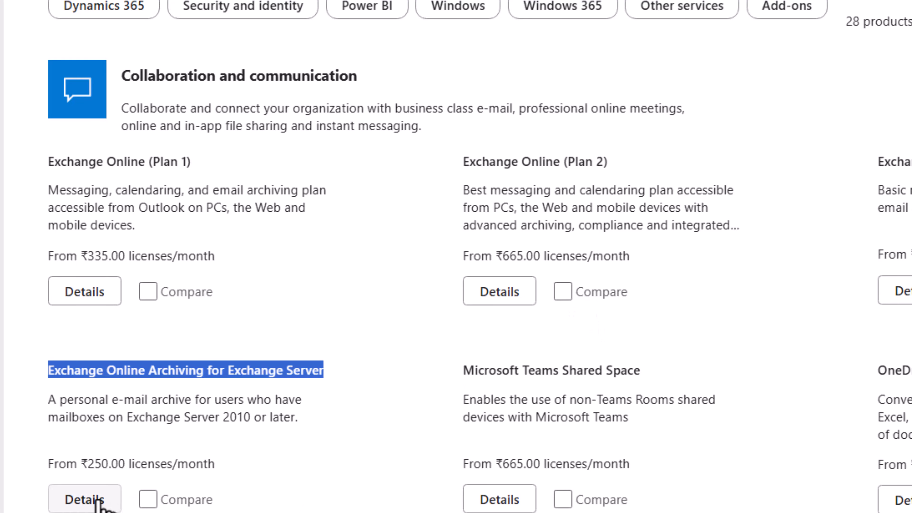
left_click(84, 500)
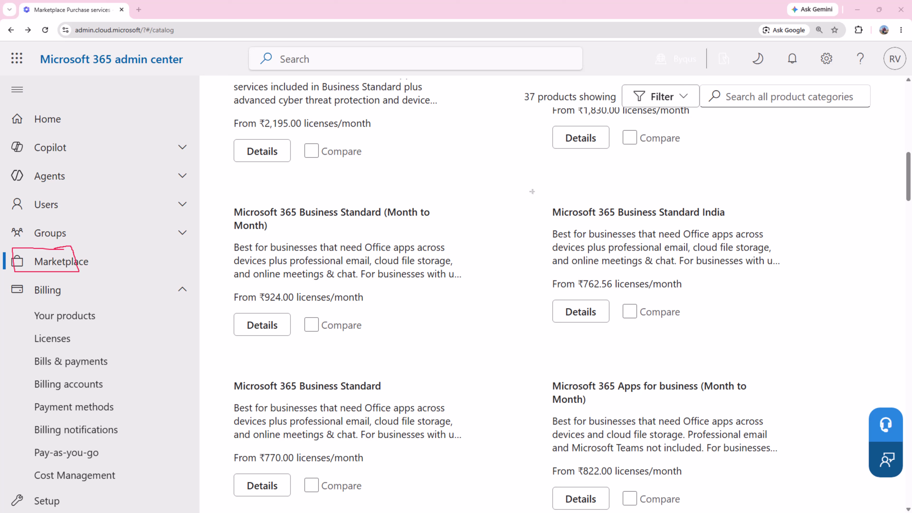
Bring the Microsoft 365 Business Premium and Business Standard cards into view in the catalog.
mouse_move(531, 191)
left_mouse_down()
mouse_move(657, 184)
mouse_move(782, 197)
mouse_move(782, 337)
mouse_move(521, 345)
mouse_move(523, 194)
mouse_move(549, 182)
mouse_move(604, 183)
left_mouse_up()
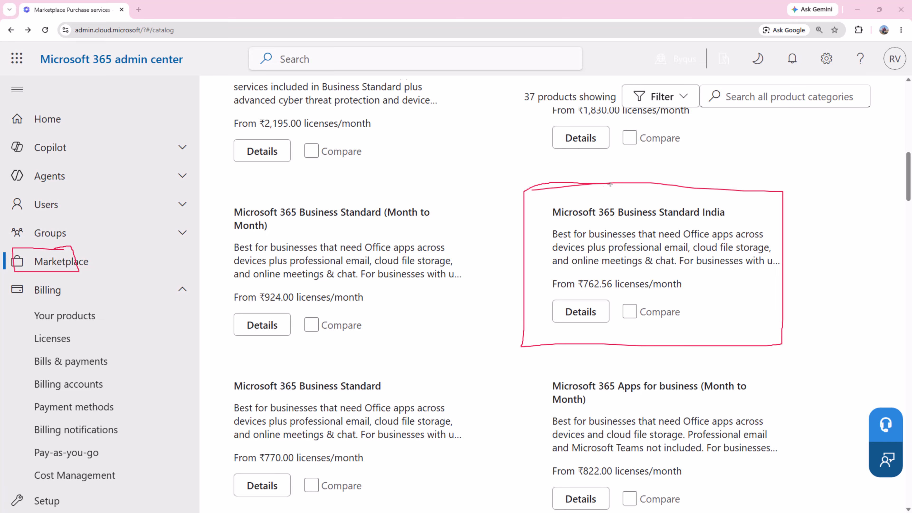
mouse_move(214, 195)
left_mouse_down()
mouse_move(448, 192)
mouse_move(452, 352)
mouse_move(225, 351)
mouse_move(224, 193)
left_mouse_up()
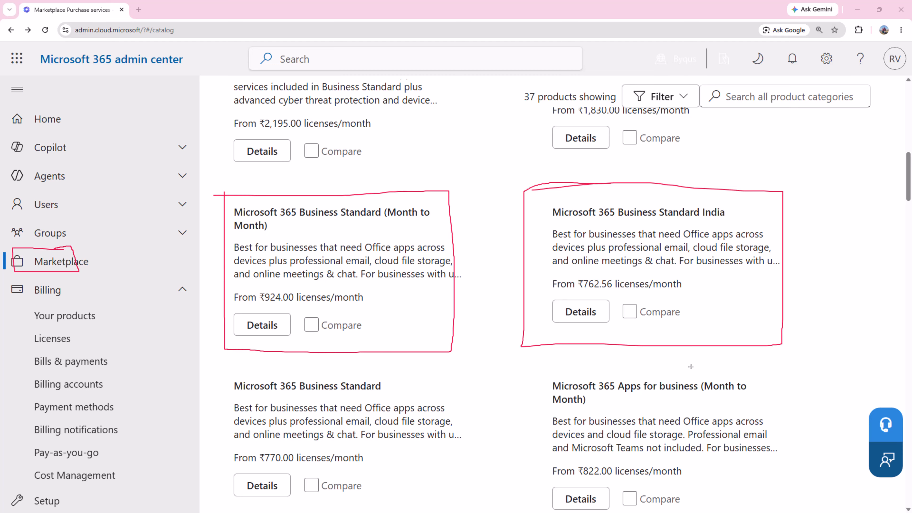
mouse_move(763, 197)
left_mouse_down()
mouse_move(774, 202)
mouse_move(782, 260)
mouse_move(779, 335)
mouse_move(763, 339)
left_mouse_up()
key("Escape")
scroll(486, 411, "up", 5)
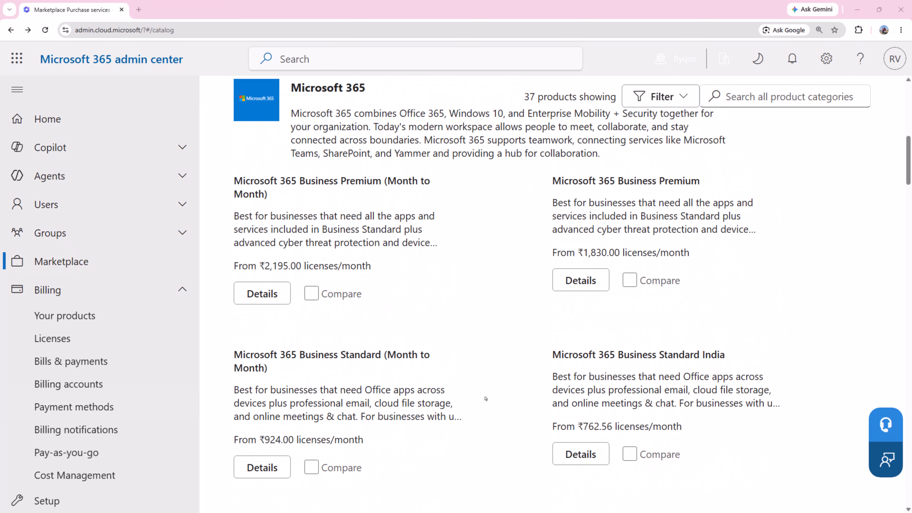
key("ctrl+shift+1")
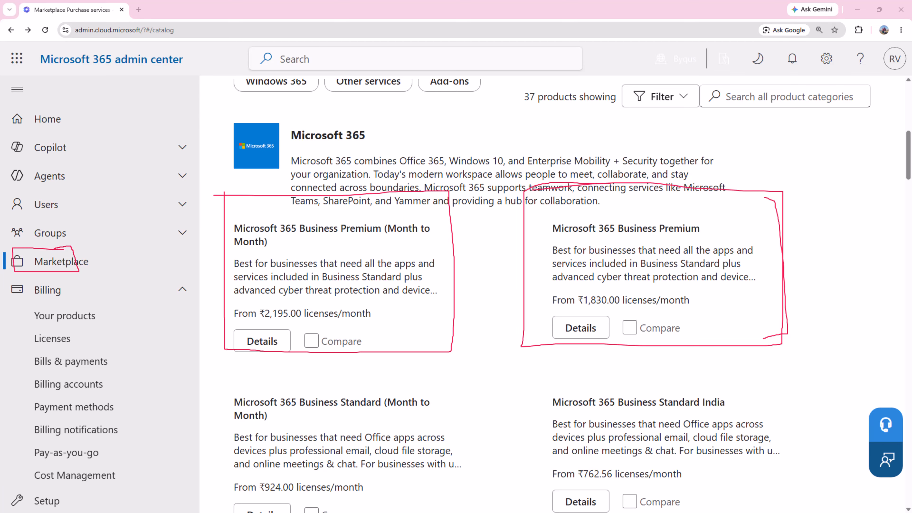
key("Escape")
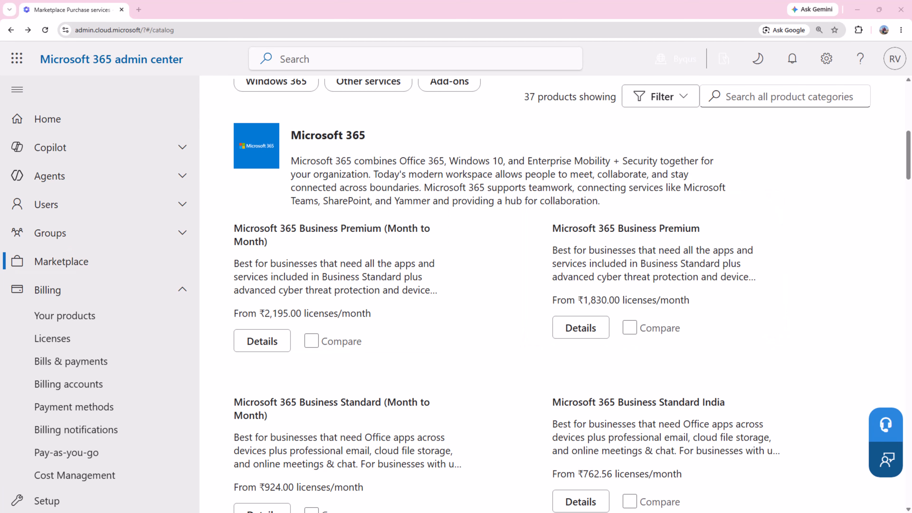
scroll(336, 394, "down", 3)
Open Microsoft 365 Business Standard India details and scroll through its pricing.
left_click(579, 368)
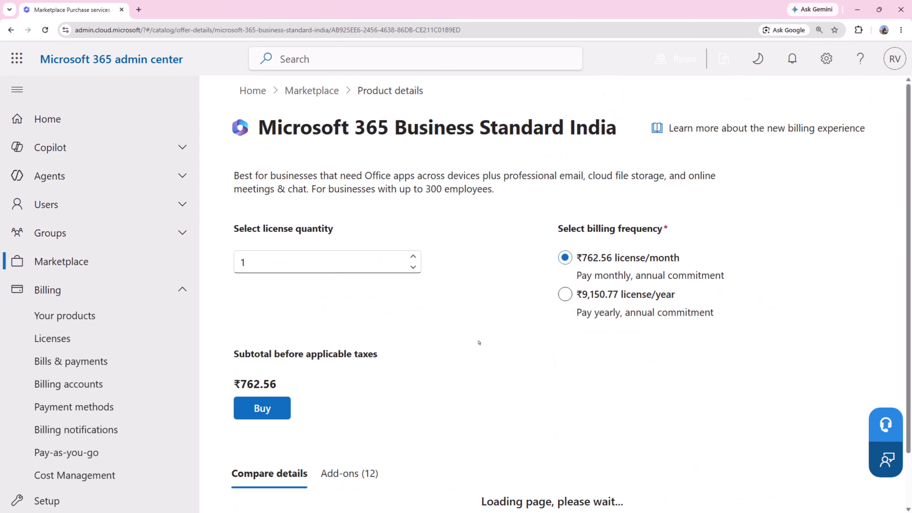
scroll(479, 342, "down", 1)
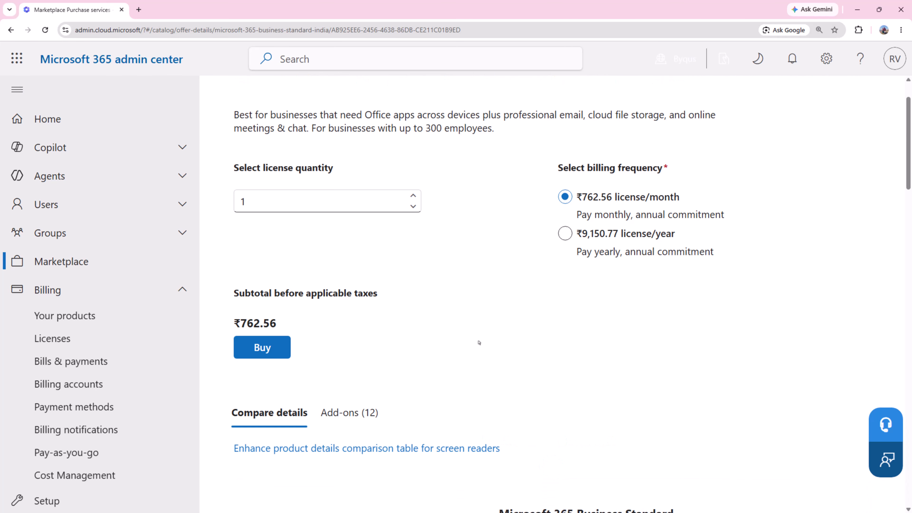
scroll(479, 342, "down", 5)
scroll(479, 342, "down", 4)
scroll(479, 342, "up", 3)
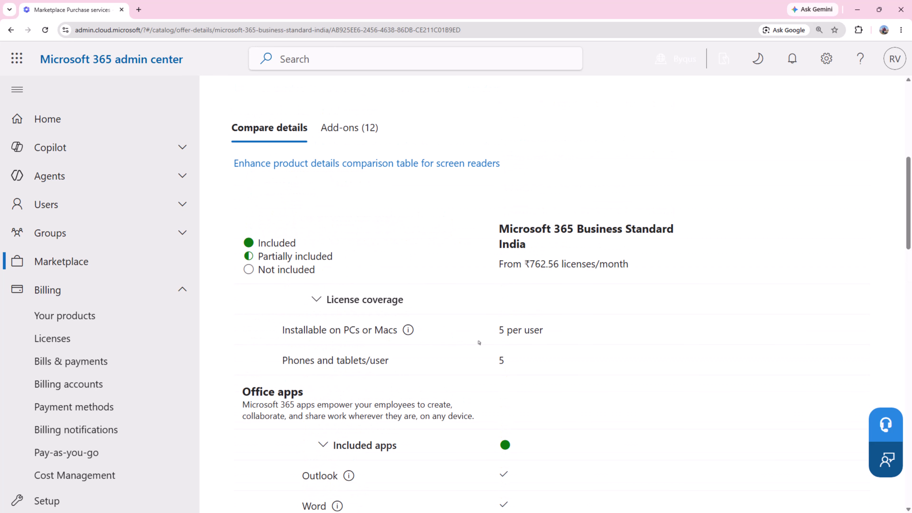
scroll(479, 343, "down", 12)
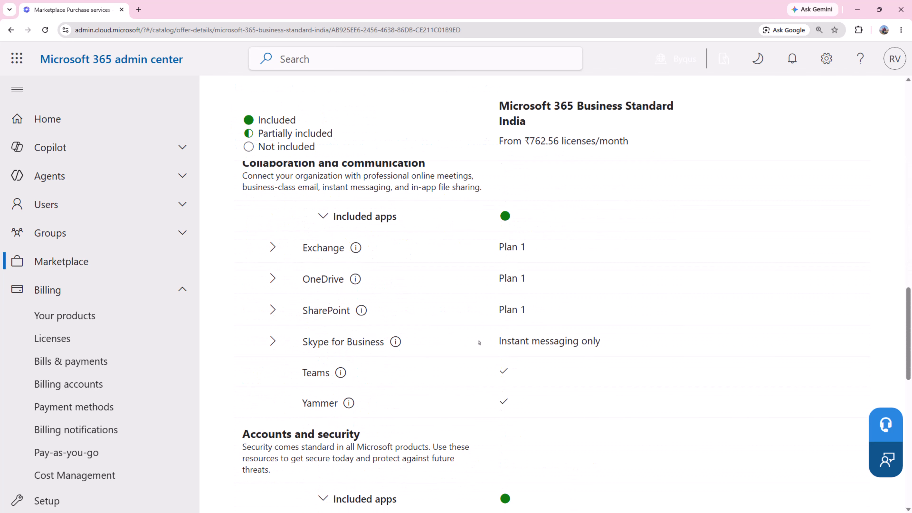
scroll(479, 342, "up", 15)
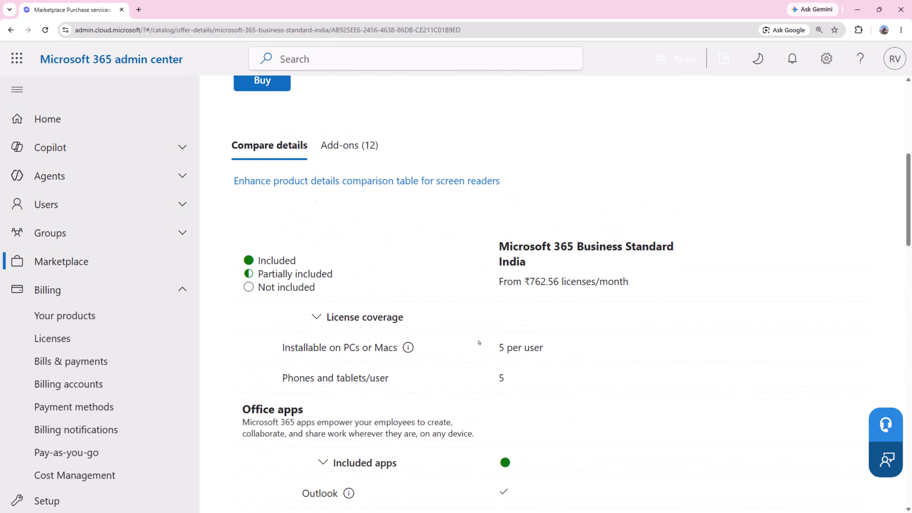
scroll(479, 342, "up", 6)
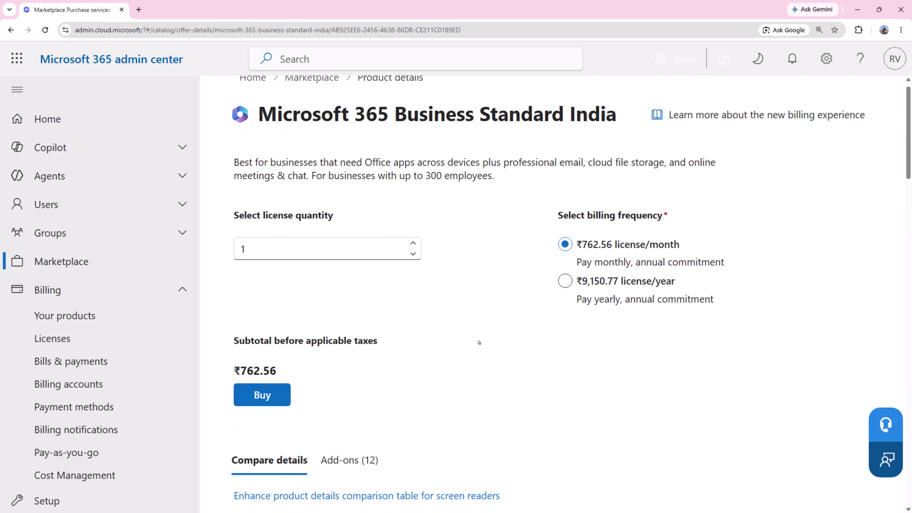
Zoom out, expand the Exchange row and highlight its Exchange Plan 1 value.
key("ctrl+minus")
key("ctrl+minus")
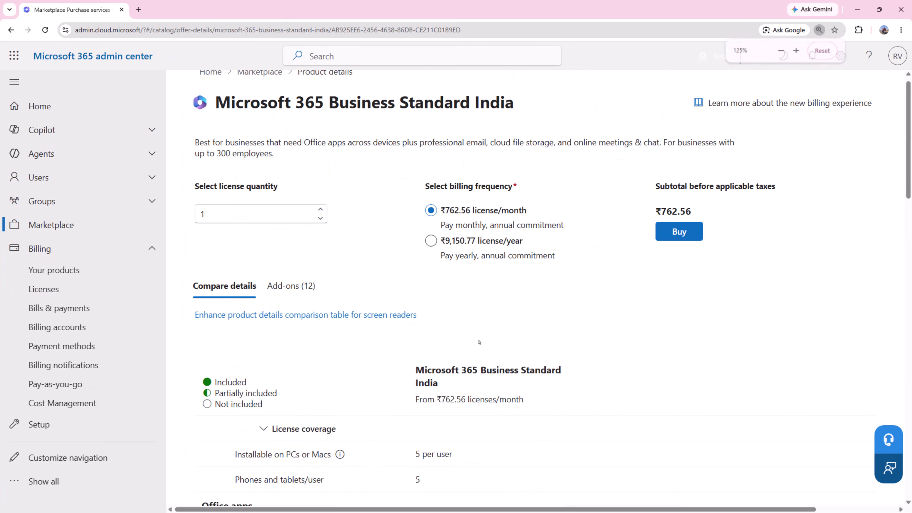
scroll(479, 342, "down", 13)
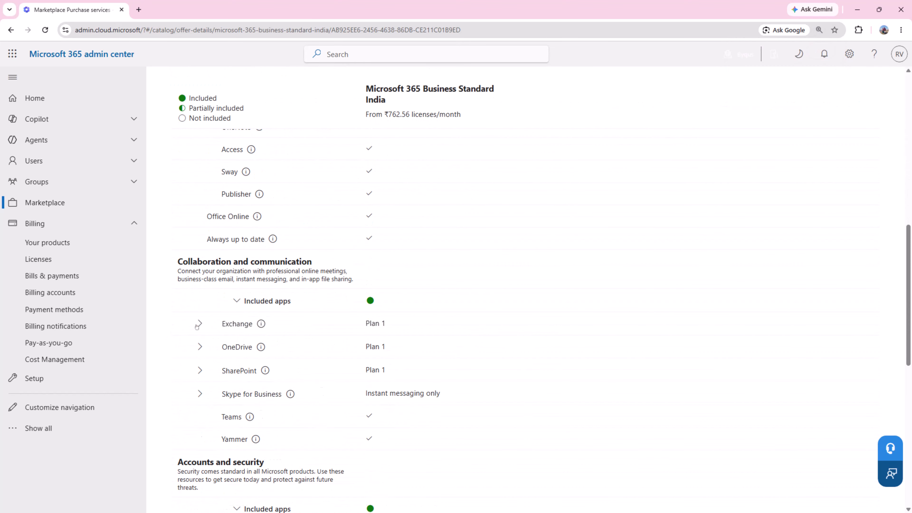
left_click(198, 324)
left_click_drag(414, 326, 354, 325)
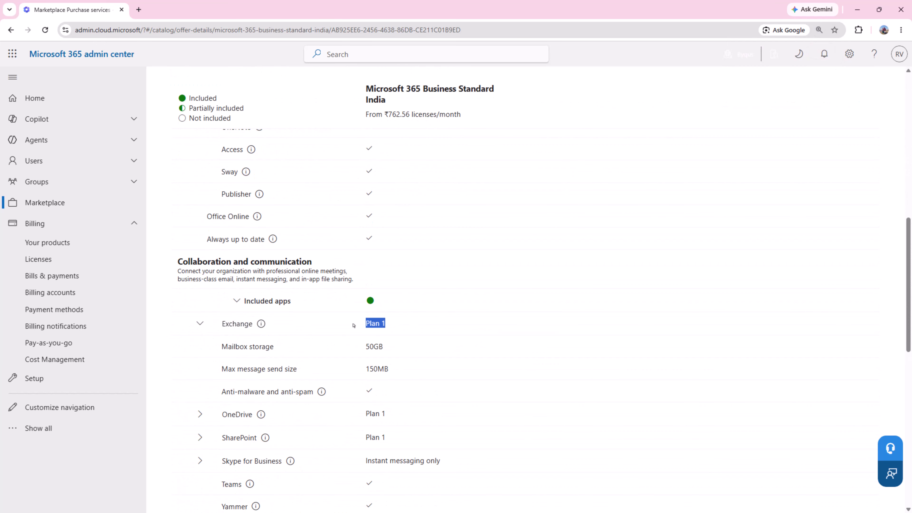
left_click_drag(415, 369, 309, 316)
Highlight the list of Office apps included with Business Standard India.
scroll(480, 333, "up", 10)
scroll(479, 333, "up", 2)
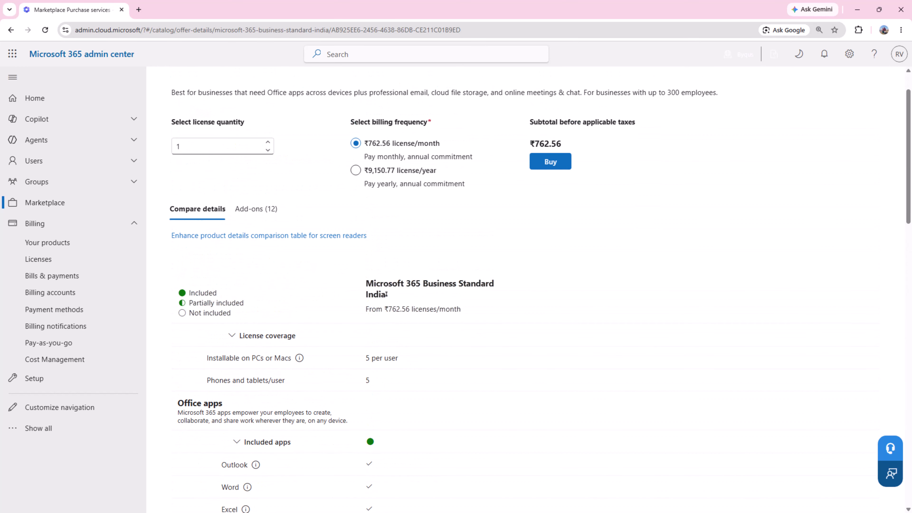
scroll(515, 294, "down", 10)
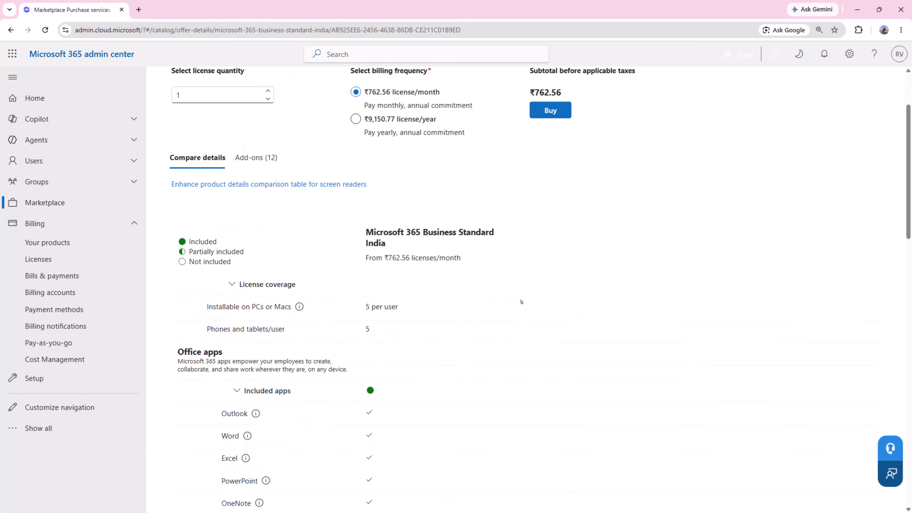
scroll(272, 343, "up", 4)
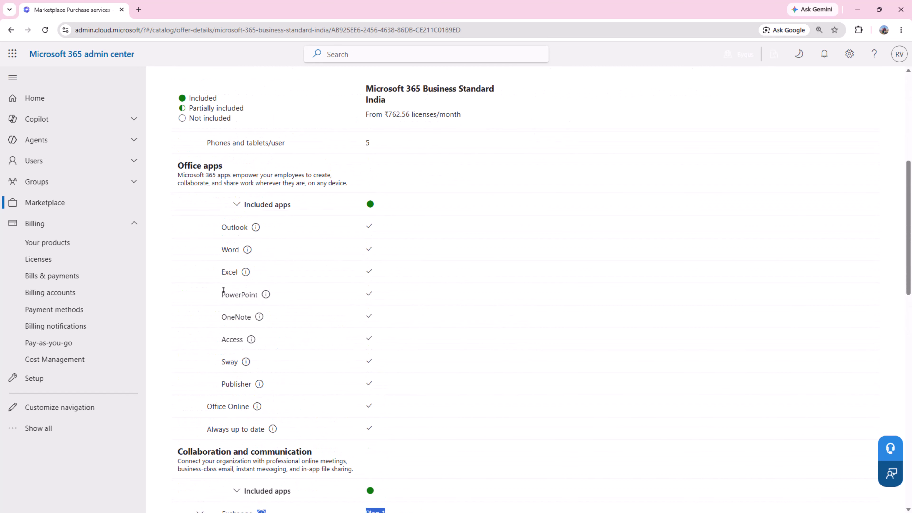
left_click_drag(220, 229, 386, 442)
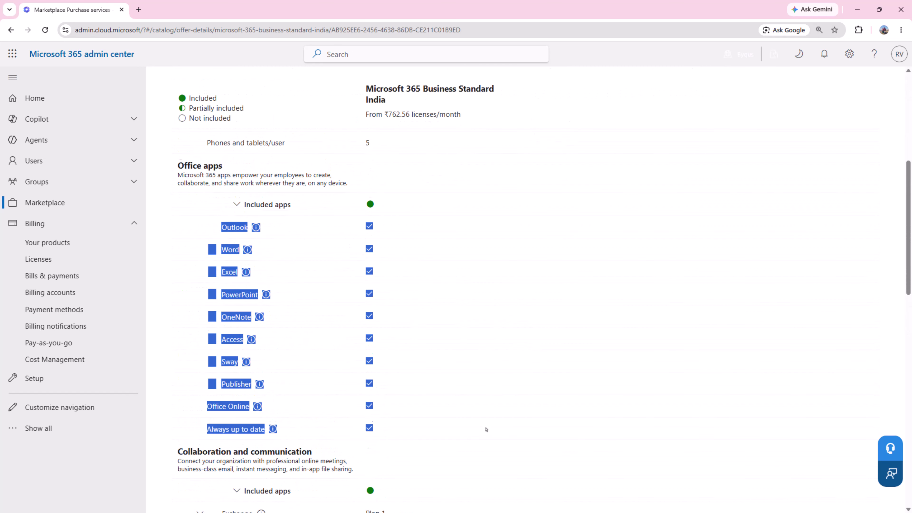
scroll(486, 430, "down", 7)
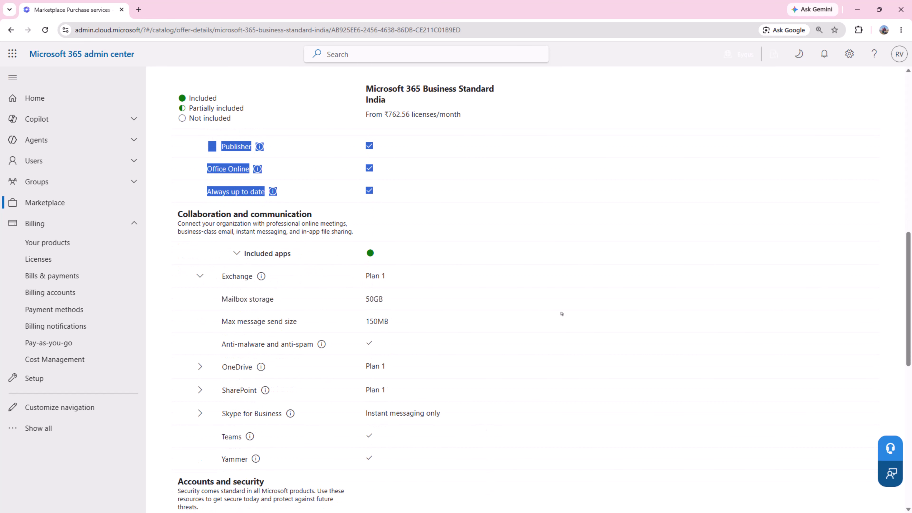
scroll(561, 314, "up", 7)
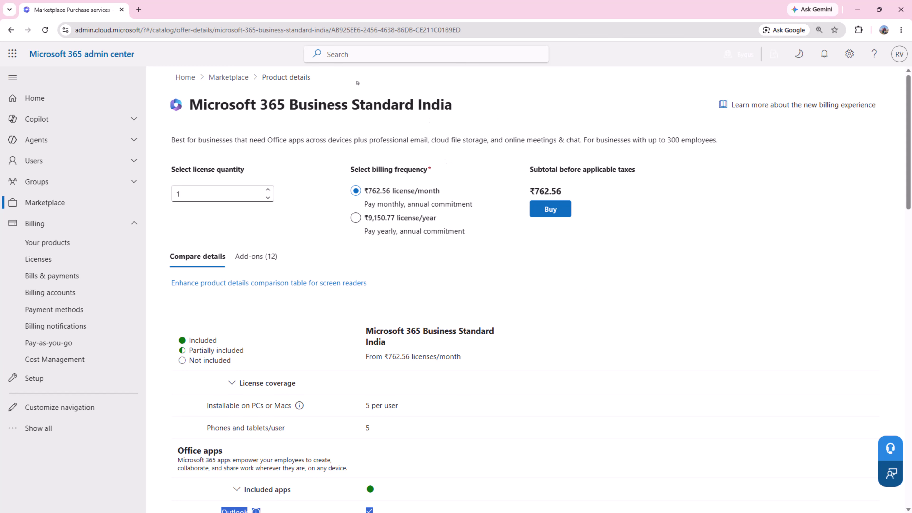
Return to the catalog and open Microsoft 365 Business Standard (Month to Month) details.
left_click(237, 77)
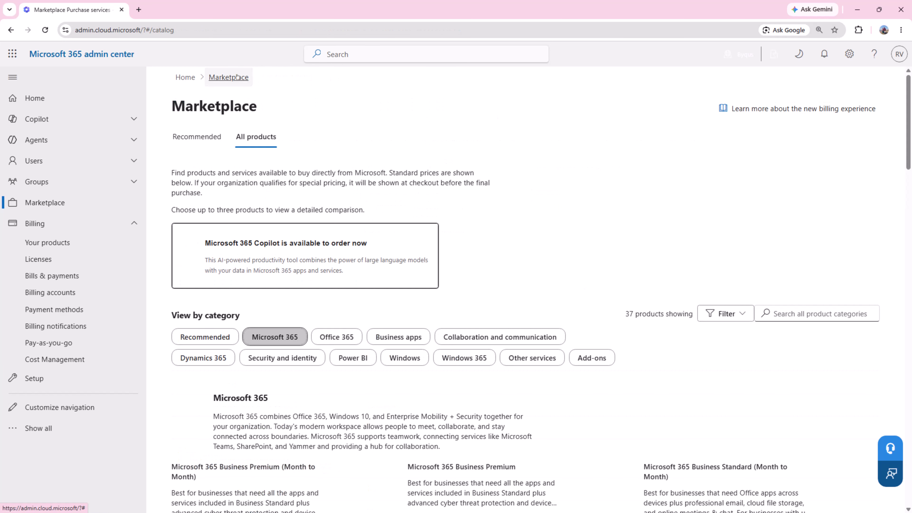
scroll(558, 302, "down", 5)
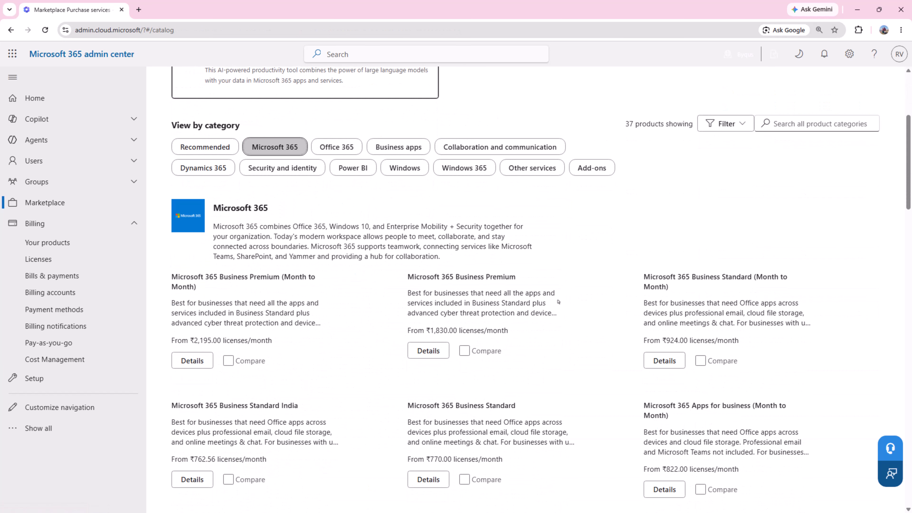
scroll(558, 302, "down", 1)
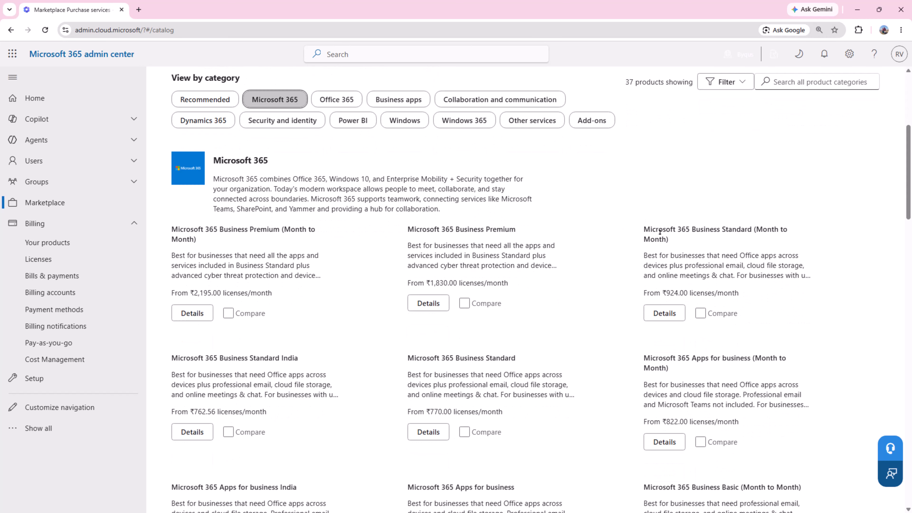
left_click(661, 314)
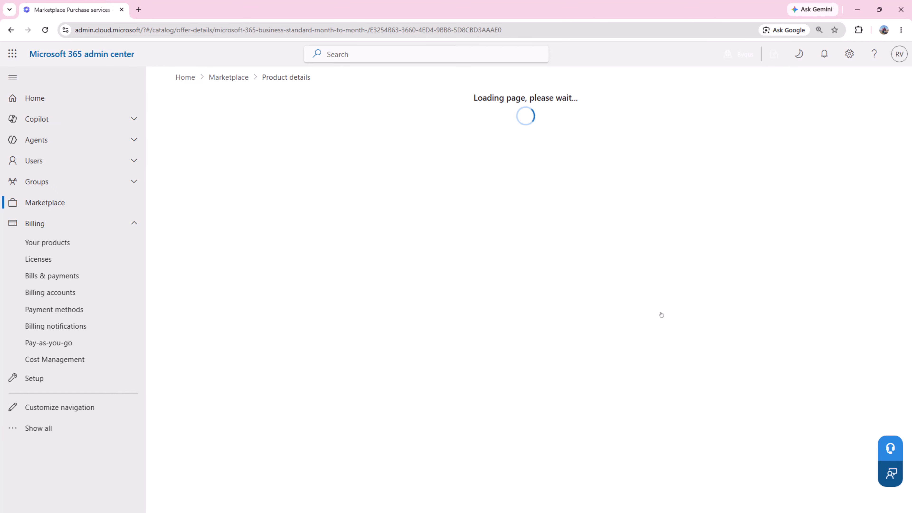
scroll(662, 314, "down", 5)
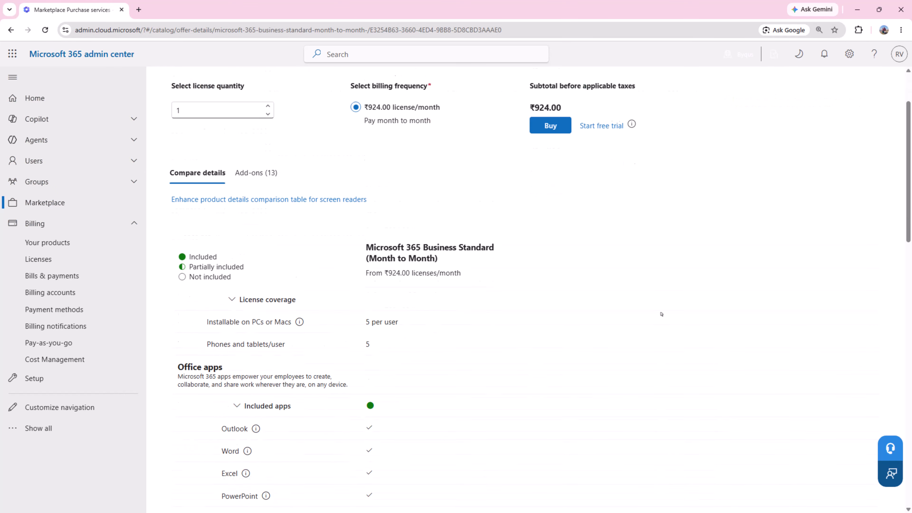
scroll(599, 121, "up", 3)
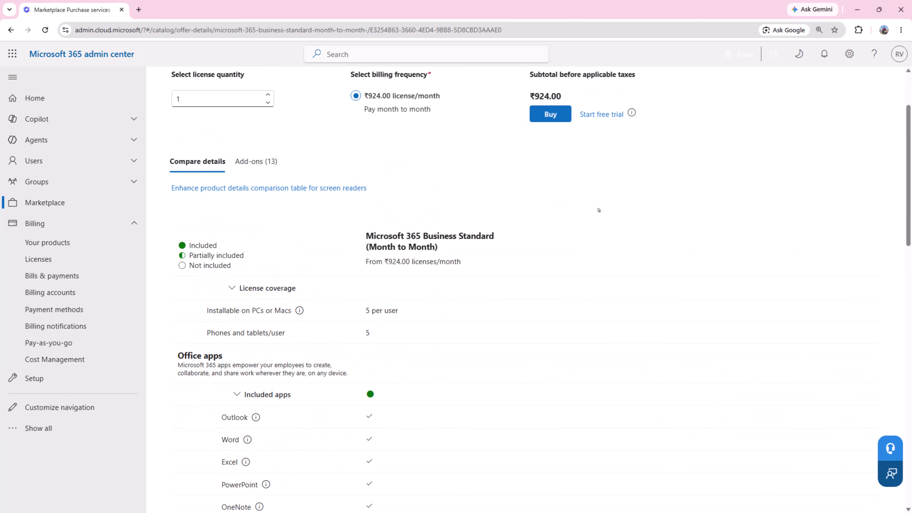
scroll(596, 216, "down", 10)
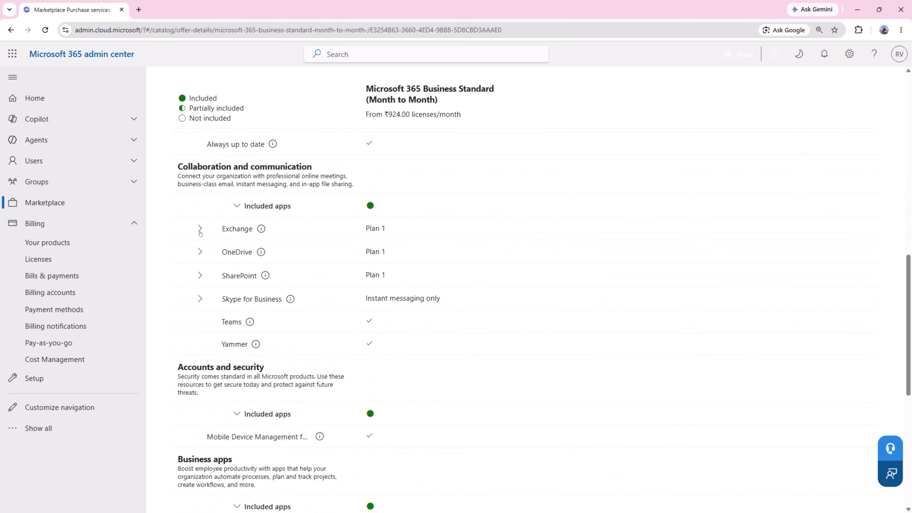
Expand the Exchange plan row and scroll back to the top.
left_click(200, 228)
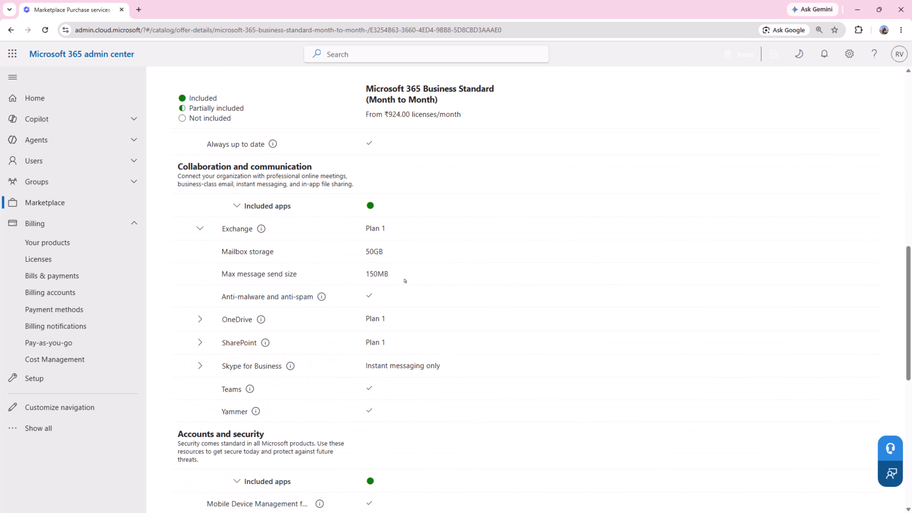
scroll(554, 333, "down", 5)
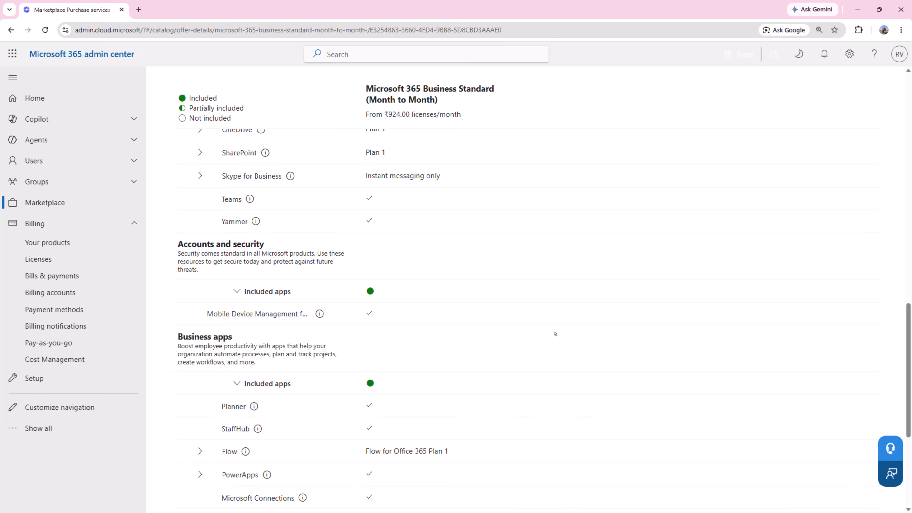
scroll(555, 333, "up", 12)
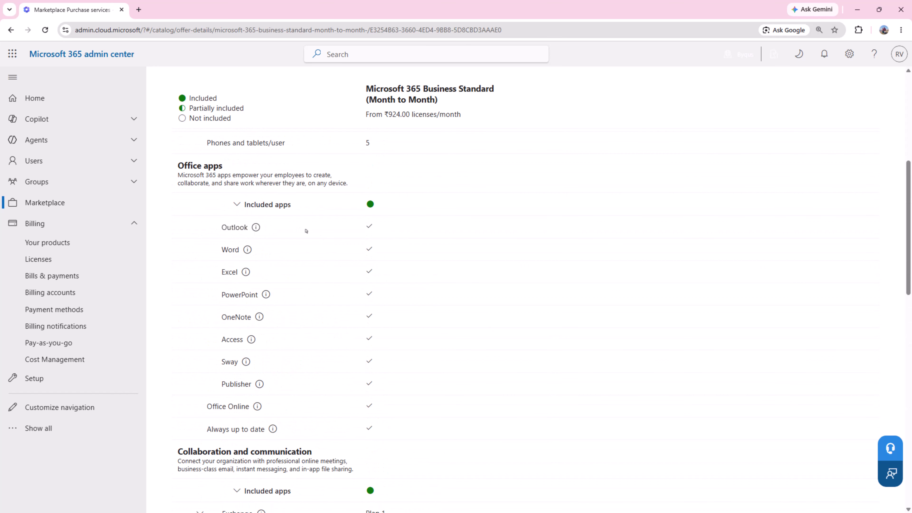
scroll(516, 330, "up", 7)
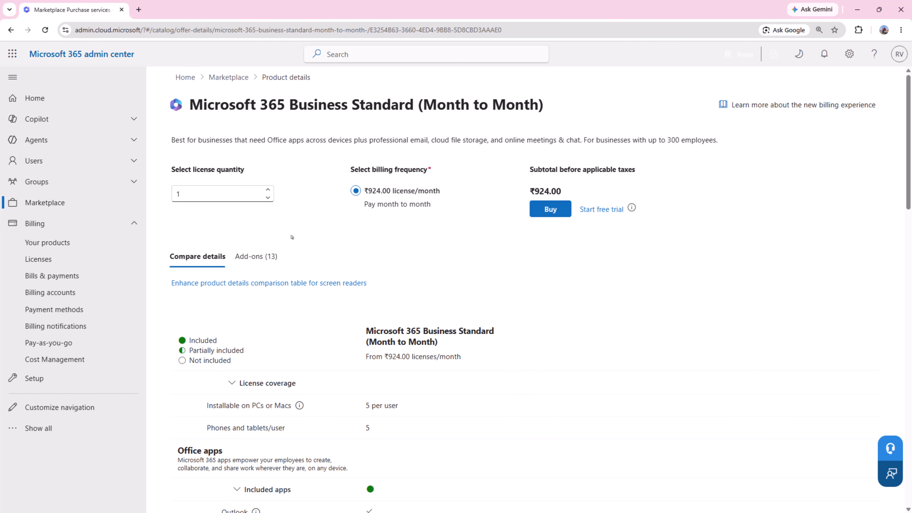
Raise the license quantity to 4 and confirm the Business Standard free trial order.
left_click(268, 189)
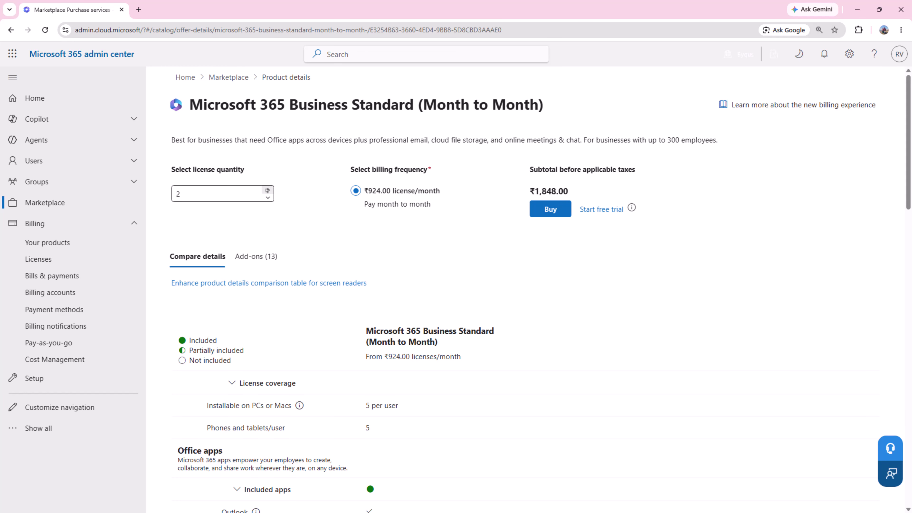
left_click(267, 189)
left_click(268, 189)
left_click(599, 208)
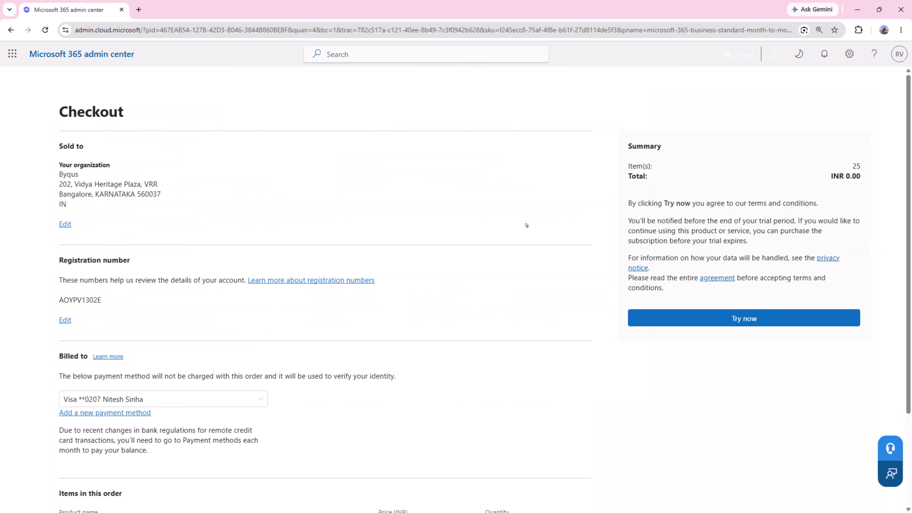
left_click(746, 319)
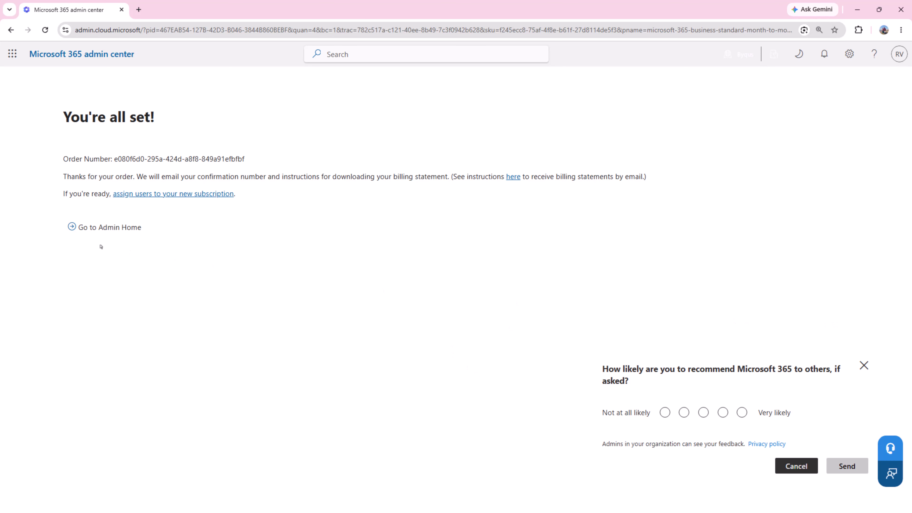
Go back to admin home, open Users > Active users, and close the feedback survey.
left_click(108, 229)
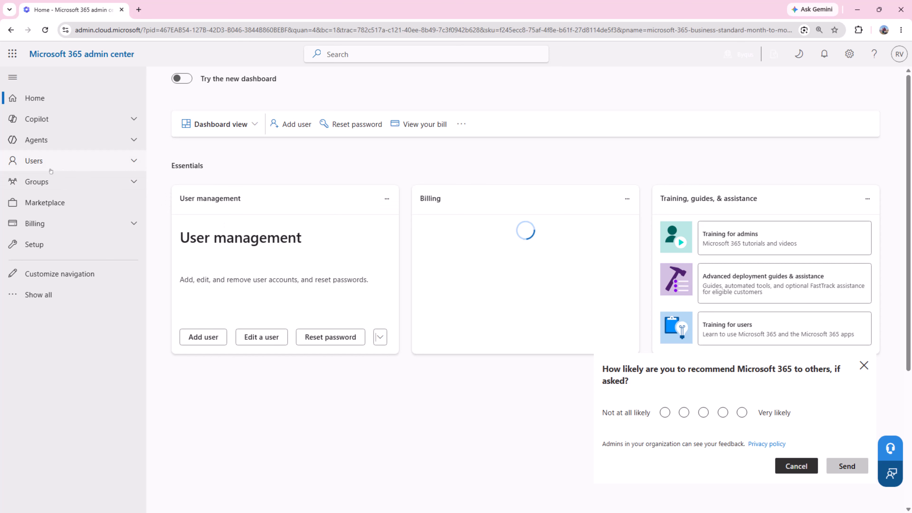
left_click(42, 163)
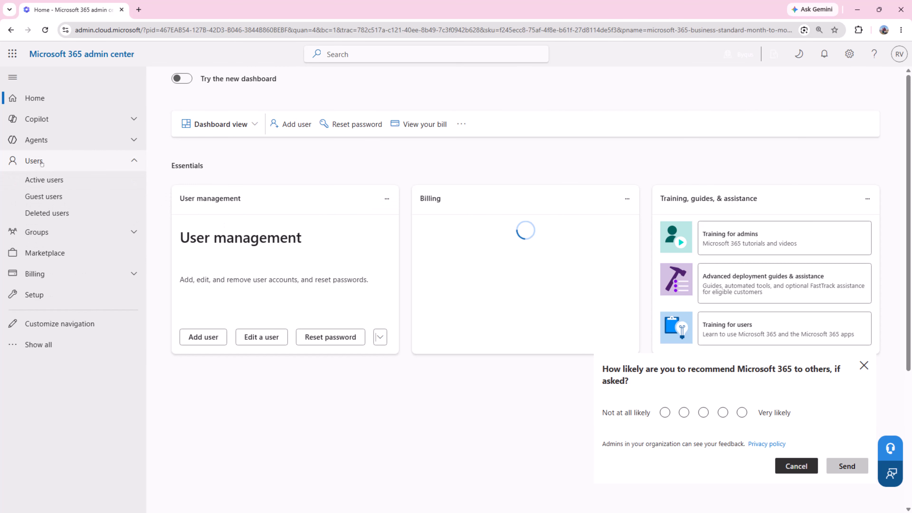
left_click(53, 180)
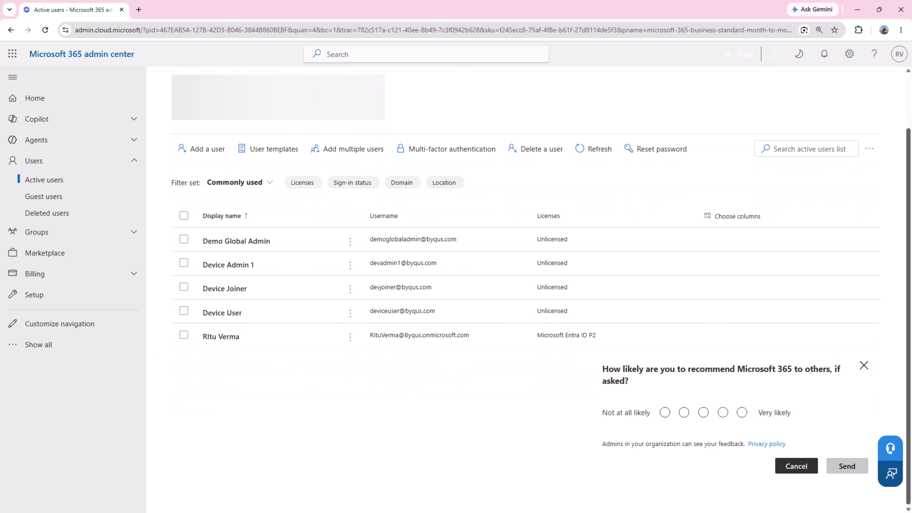
left_click(864, 365)
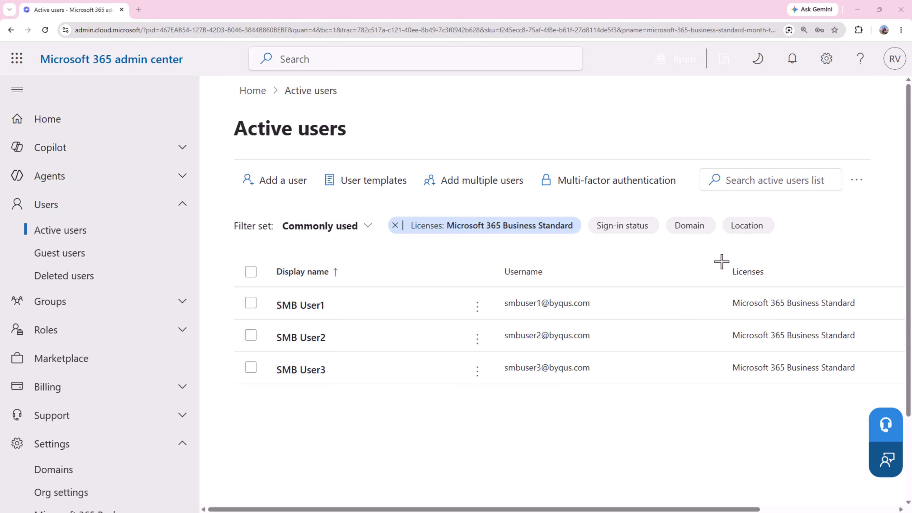
mouse_move(230, 248)
left_mouse_down()
mouse_move(885, 261)
mouse_move(867, 395)
mouse_move(793, 409)
mouse_move(201, 403)
mouse_move(228, 248)
left_mouse_up()
left_click_drag(334, 303, 394, 289)
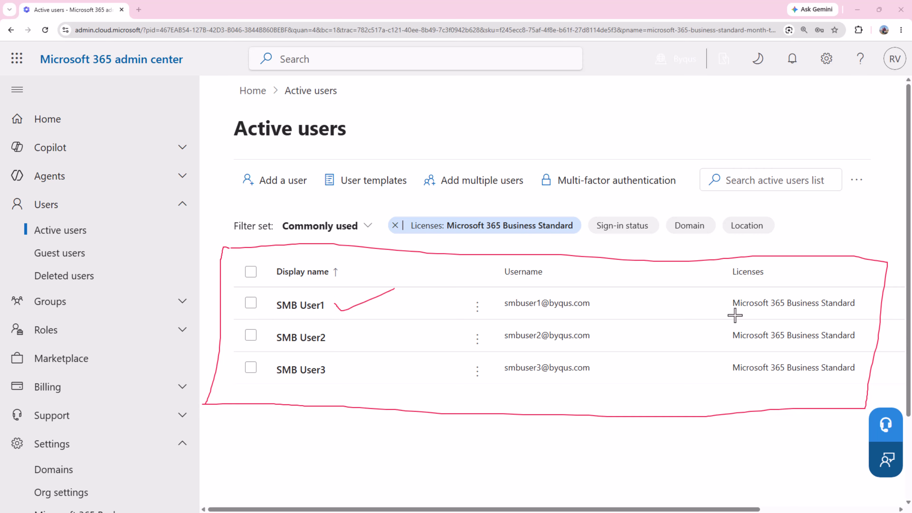
left_click_drag(731, 318, 870, 321)
left_click_drag(337, 338, 415, 312)
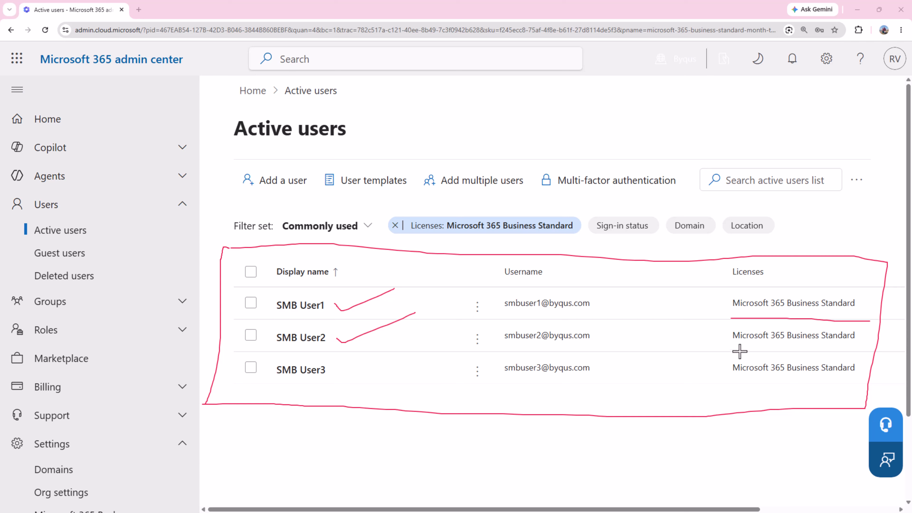
left_click_drag(734, 349, 857, 347)
left_click_drag(335, 367, 425, 358)
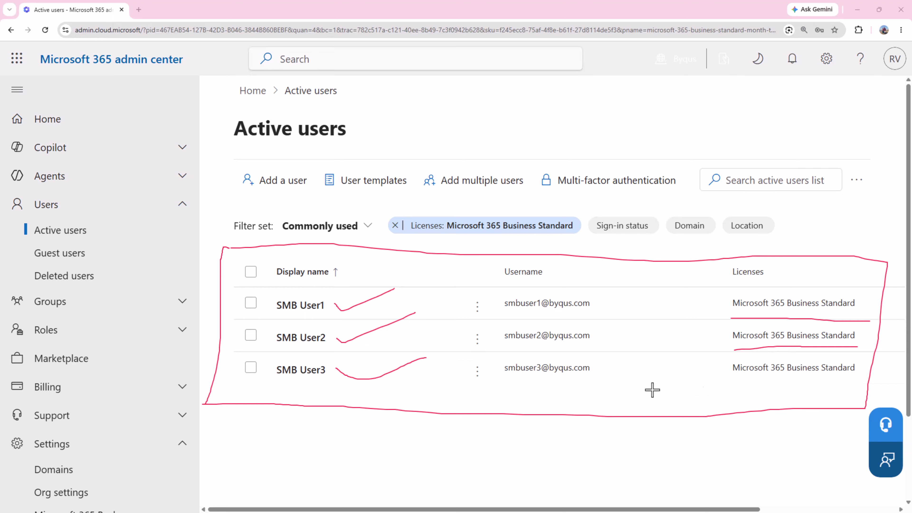
left_click_drag(723, 389, 851, 380)
Load Outlook and enter the first test user's email address to start signing in.
key("Escape")
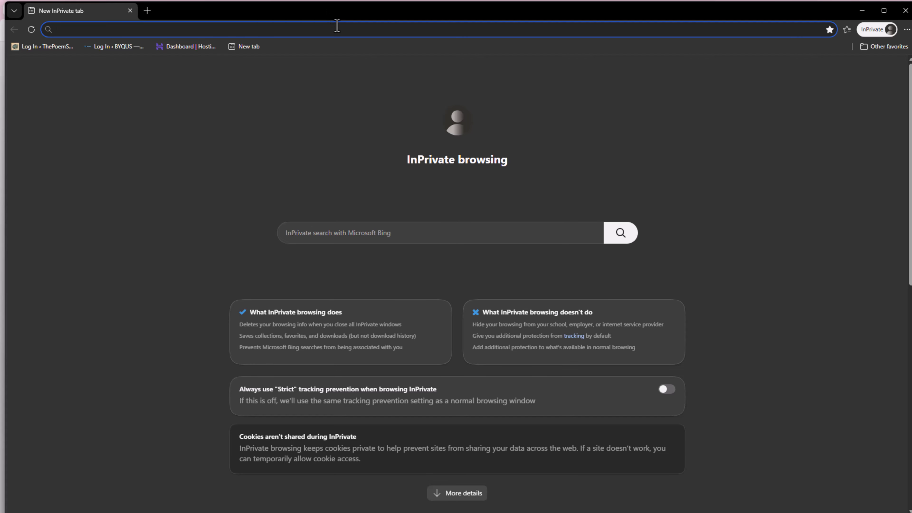
type("outlook.office.com/mail/")
key("Return")
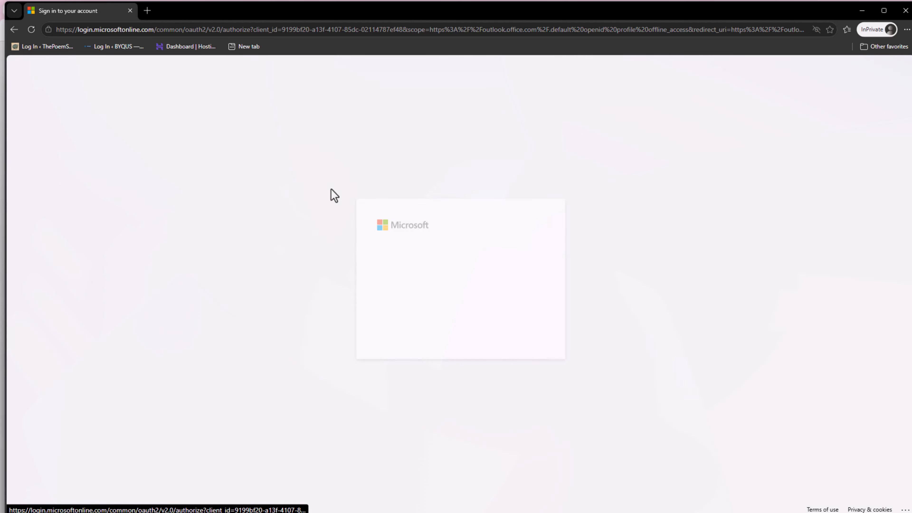
left_click(426, 251)
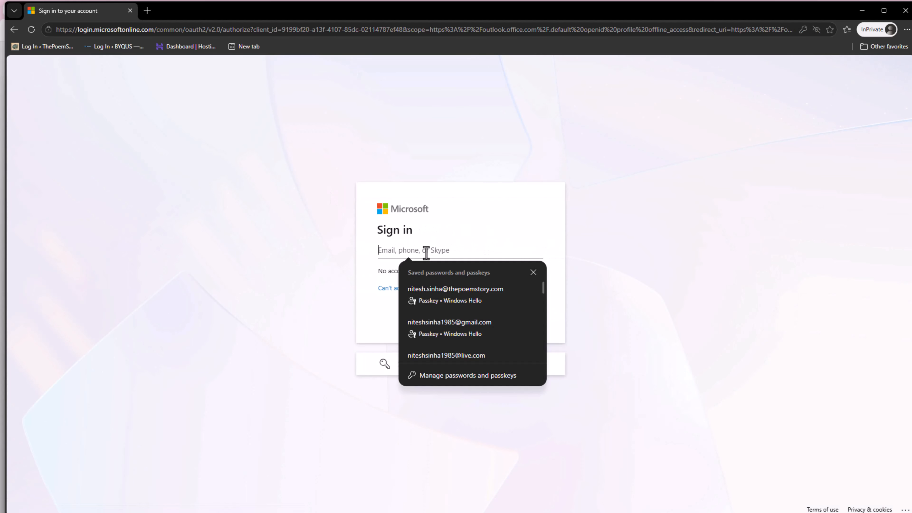
left_click(628, 254)
left_click(414, 251)
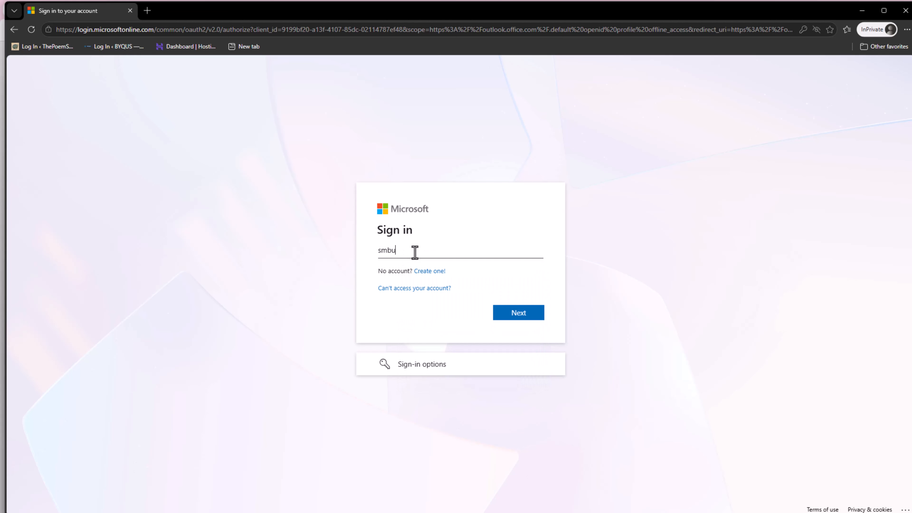
key("Return")
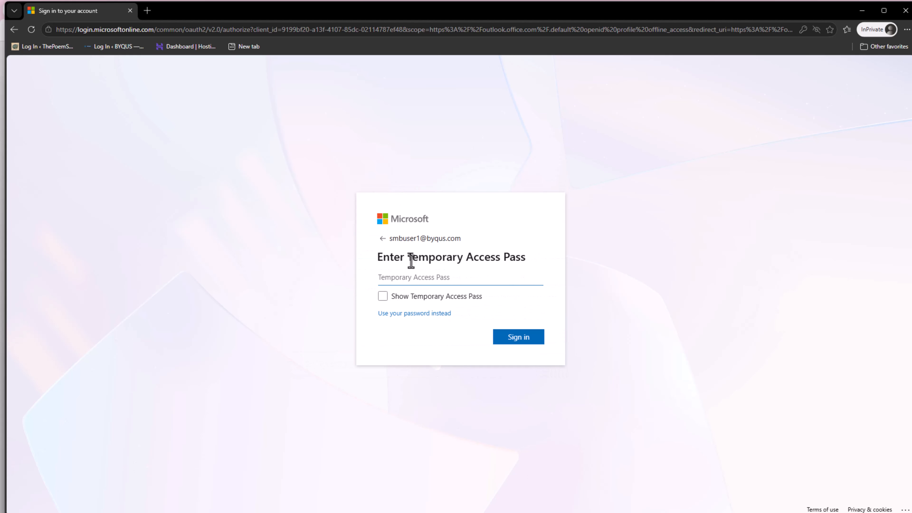
Sign in with the pasted Temporary Access Pass and stay signed in without asking again.
key("alt+Tab")
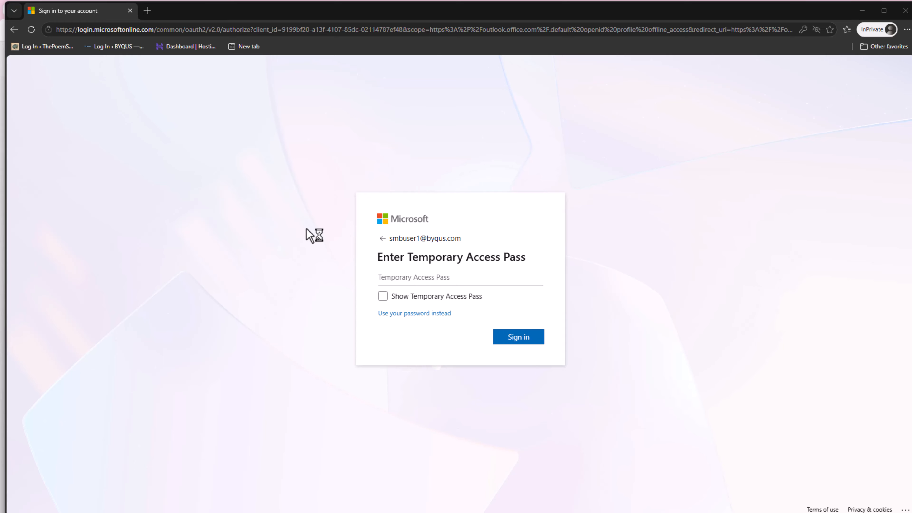
left_click(411, 276)
key("ctrl+v")
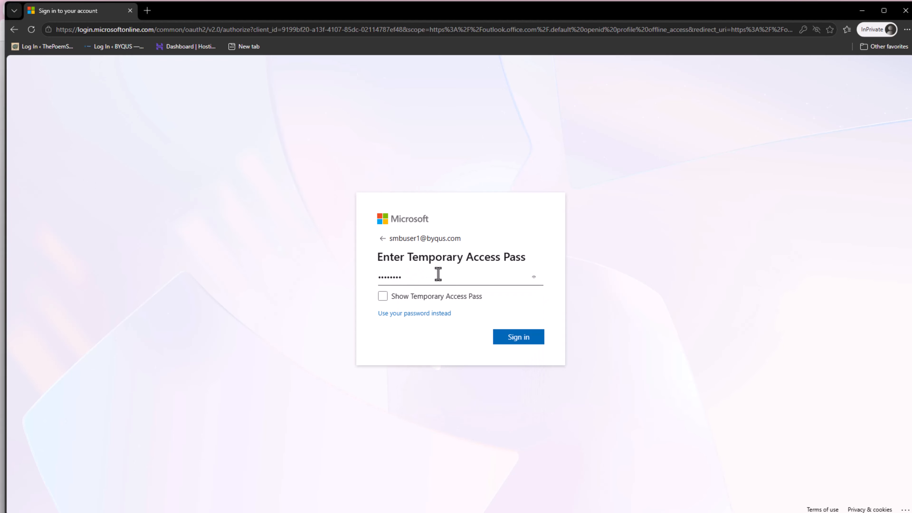
left_click(401, 278)
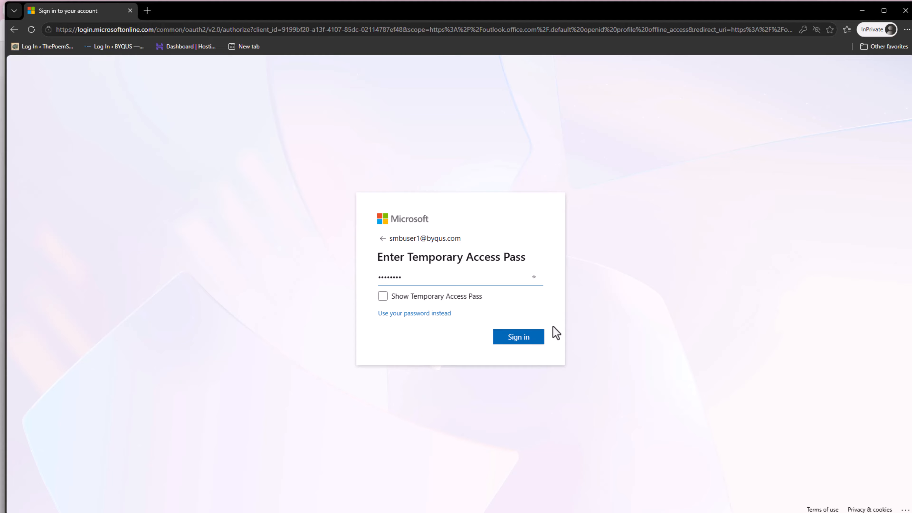
left_click(520, 341)
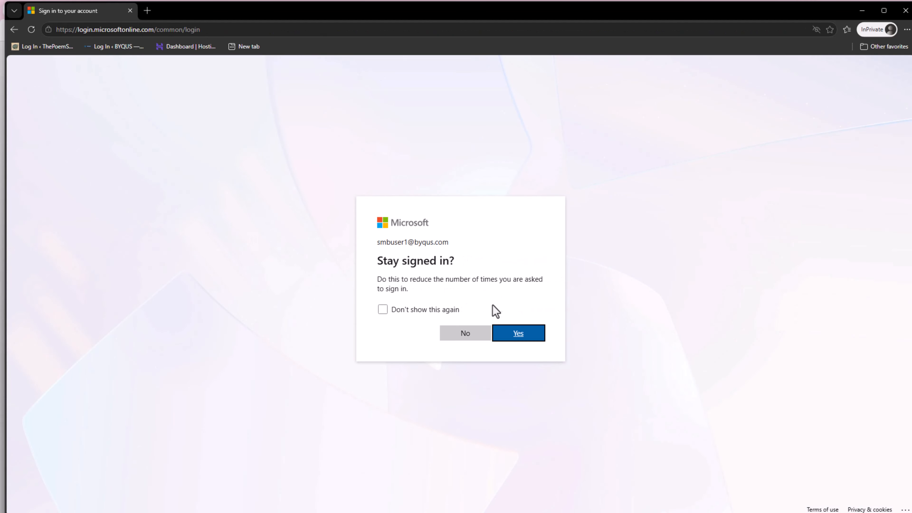
left_click(421, 310)
left_click(518, 334)
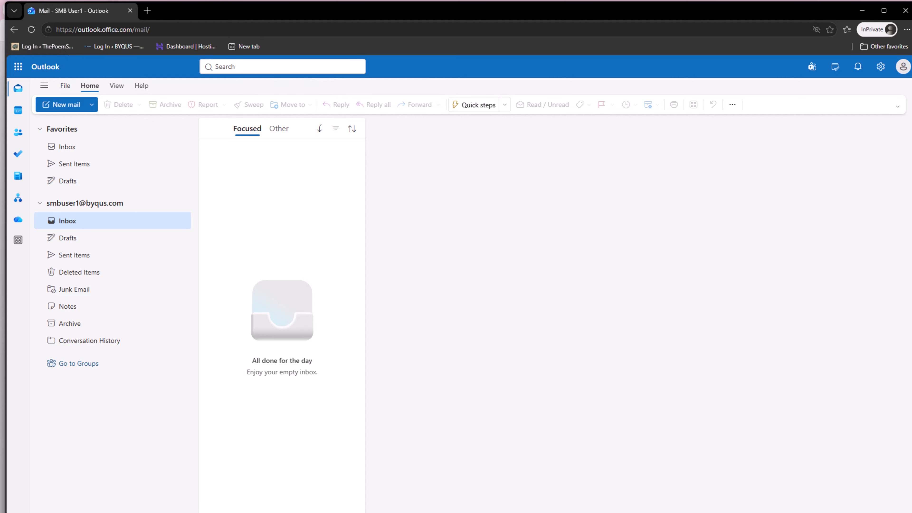
Maximize the Outlook window and dismiss the 'Your privacy matters' notice.
double_click(439, 6)
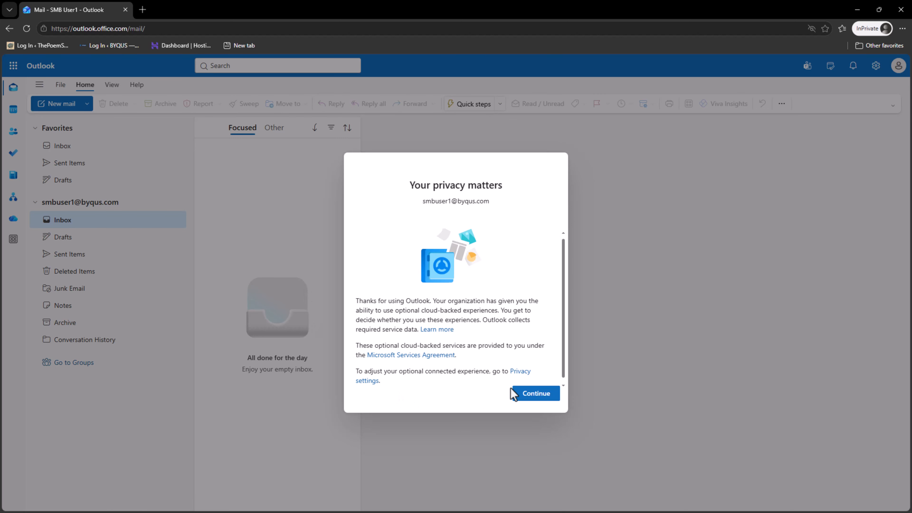
left_click(528, 397)
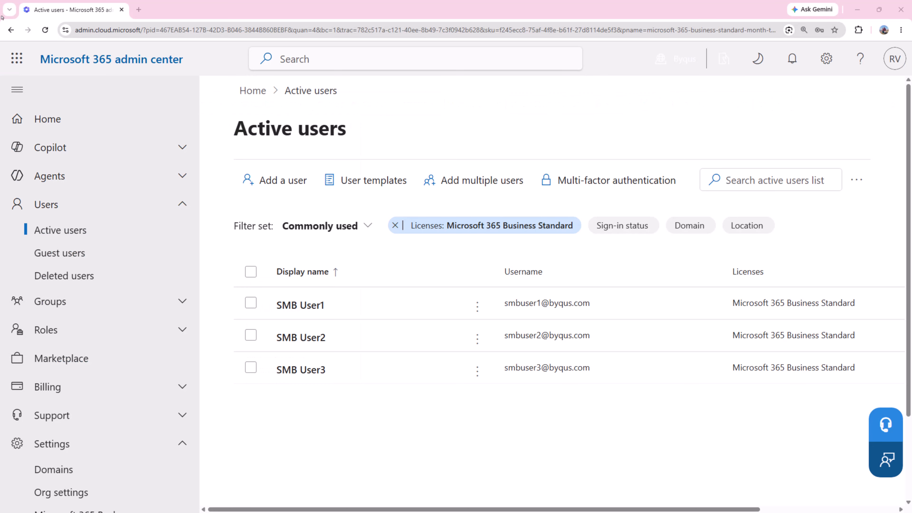
Open admin.exchange.microsoft.com in a new tab, adding the missing 'r' to the mistyped address.
left_click(139, 10)
left_click(153, 30)
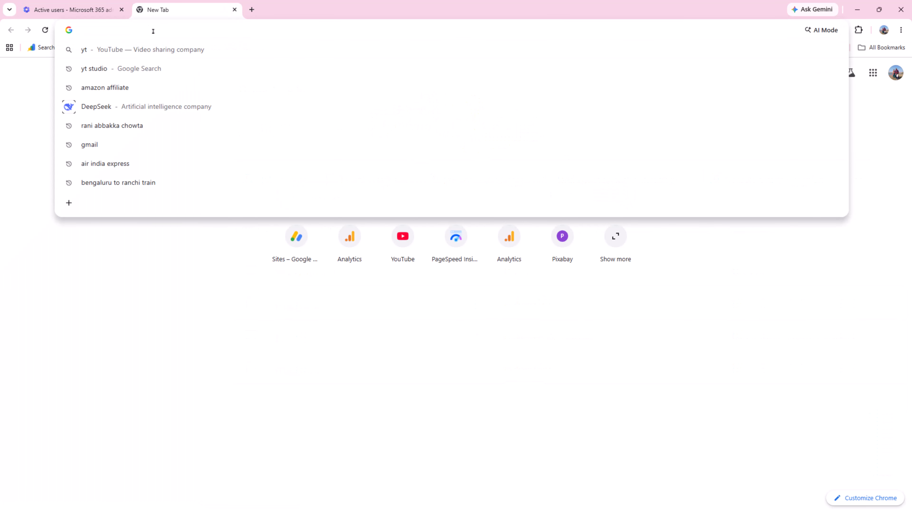
type("admin")
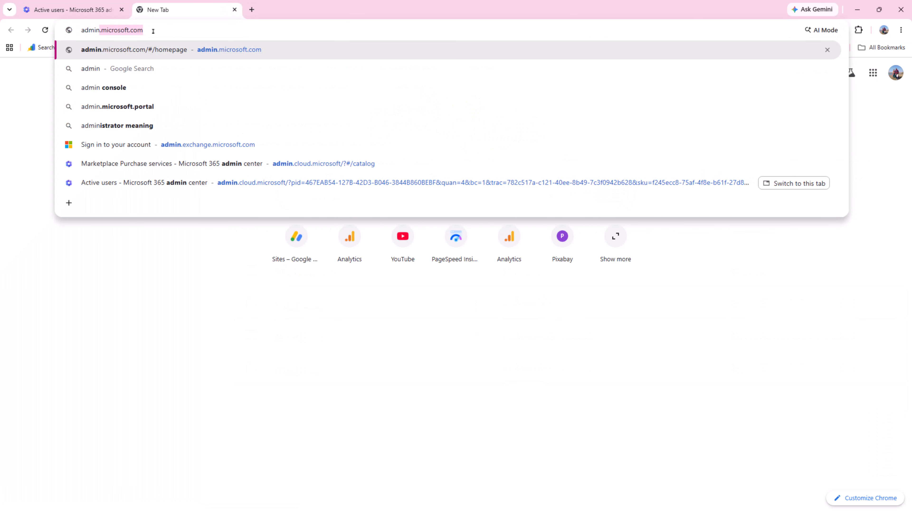
type(".exchang")
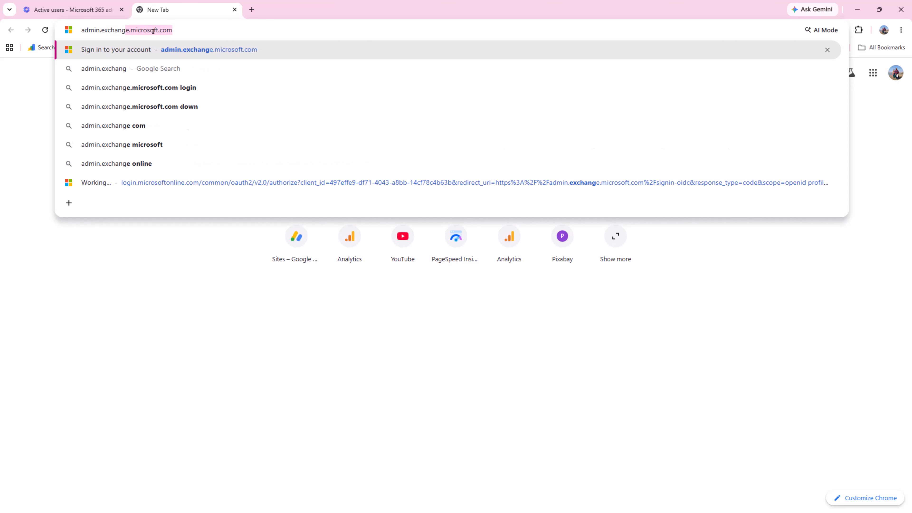
type("e.micosoft.com")
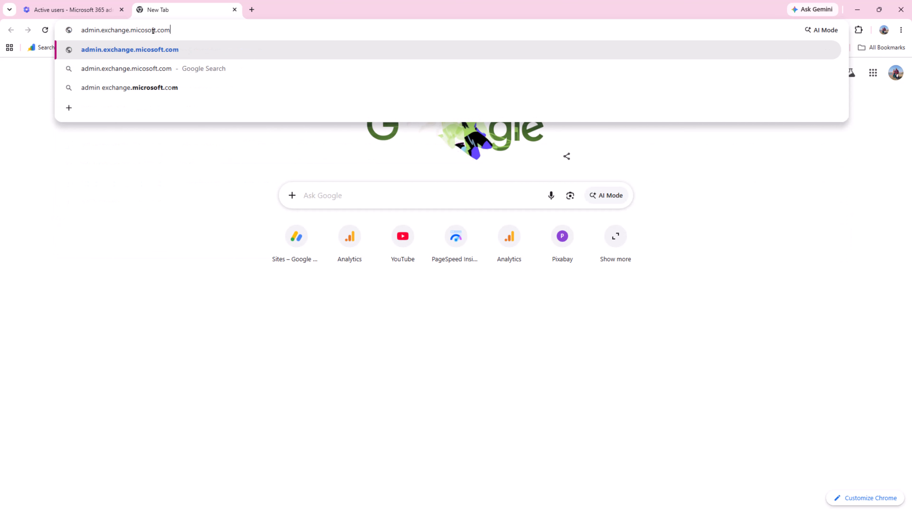
key("Return")
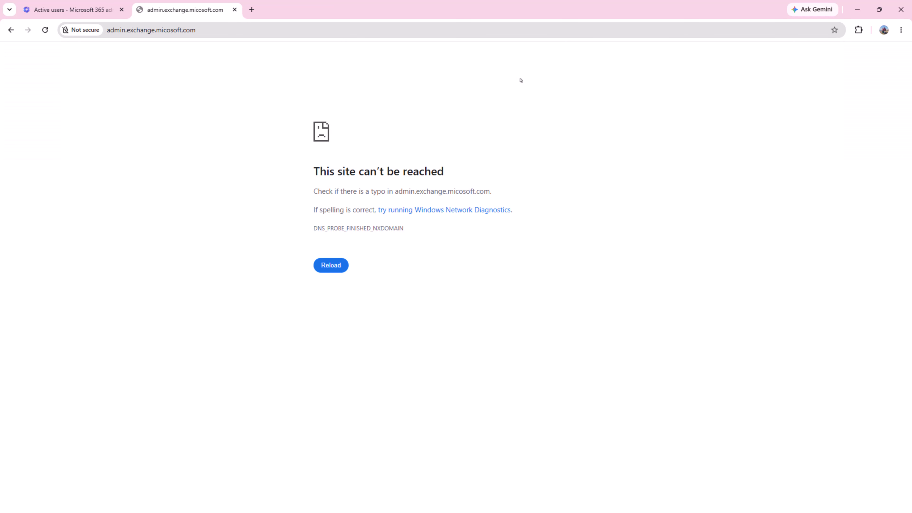
left_click(165, 33)
left_click(108, 33)
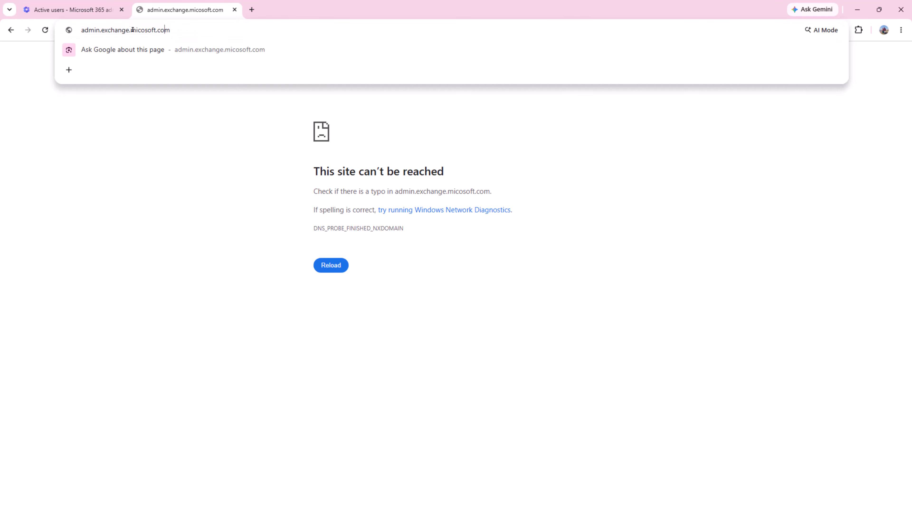
left_click(144, 30)
type("r")
key("Return")
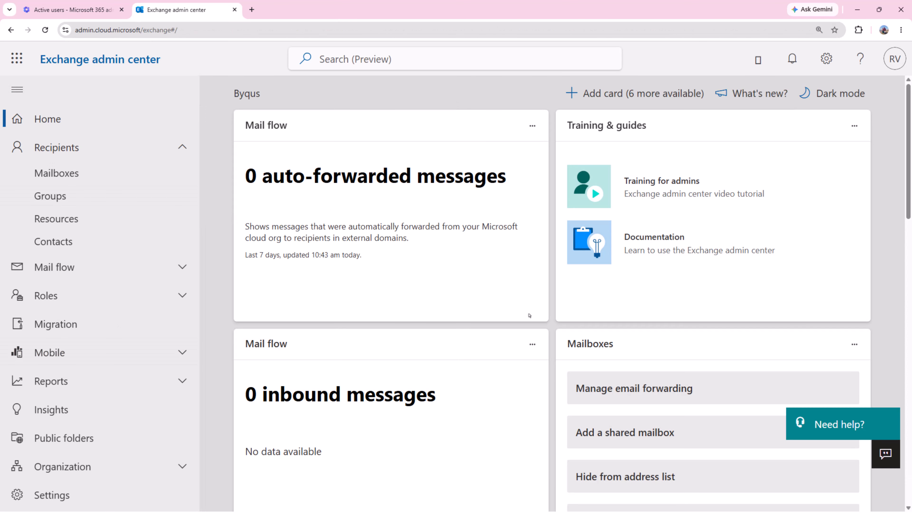
Open Recipients > Mailboxes to list the SMB User1–3 mailboxes.
left_click(56, 174)
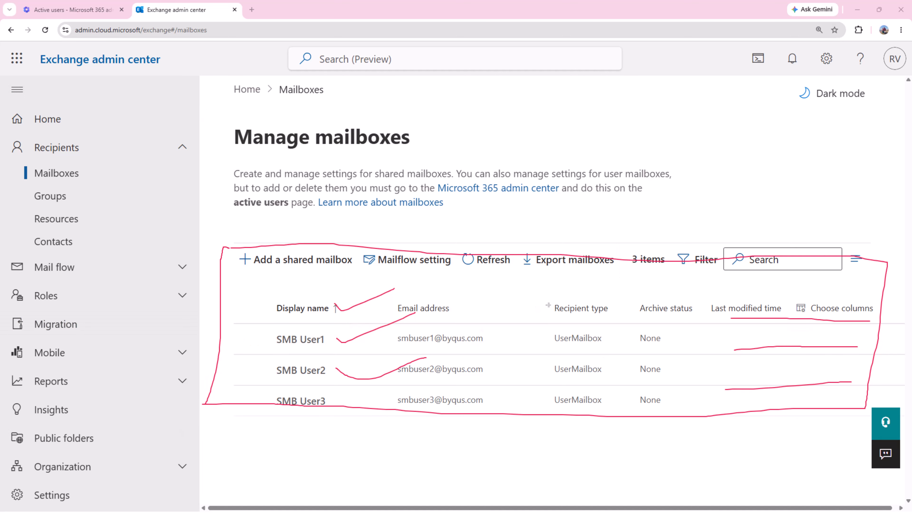
mouse_move(635, 279)
left_mouse_down()
mouse_move(627, 402)
mouse_move(610, 421)
mouse_move(540, 443)
left_mouse_up()
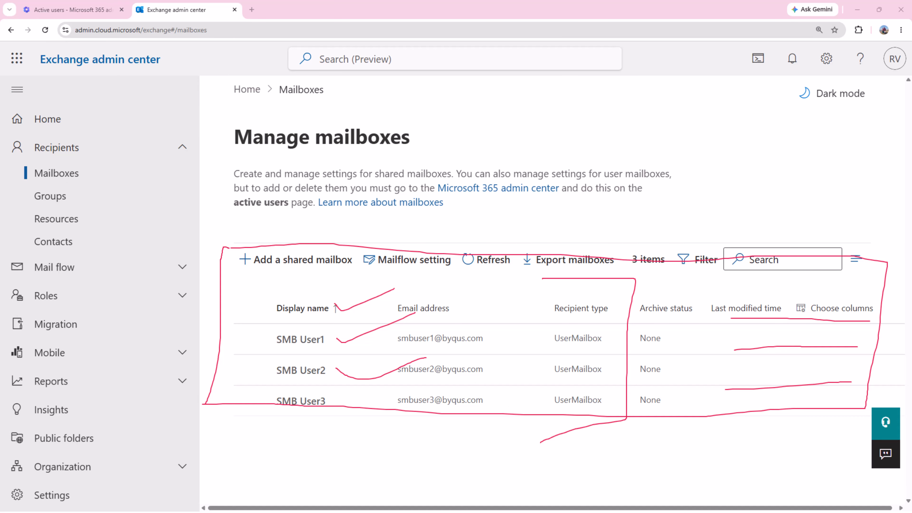
key("Escape")
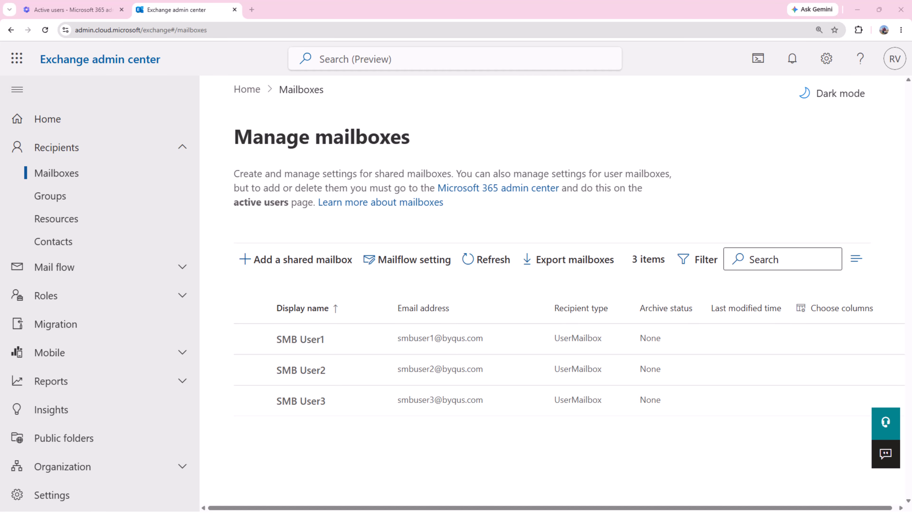
left_click(268, 257)
left_click(545, 231)
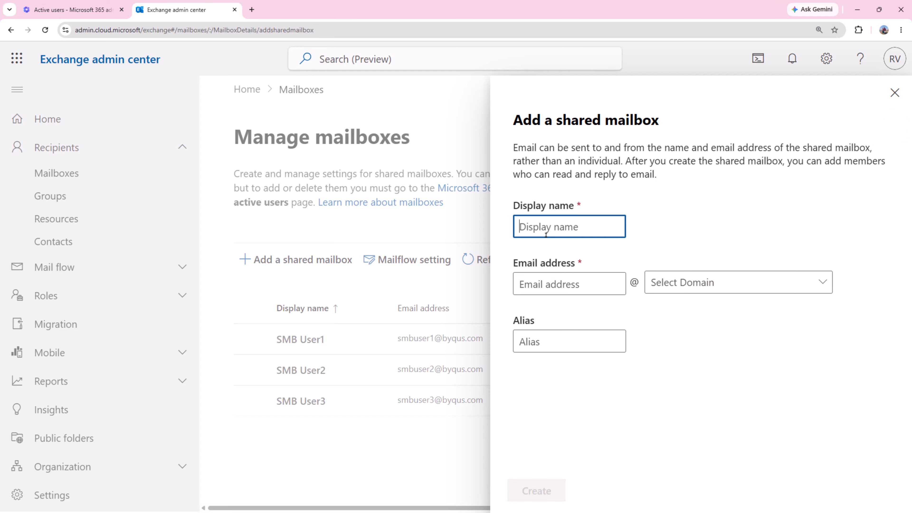
type("Demosharedmailbox")
key("Tab")
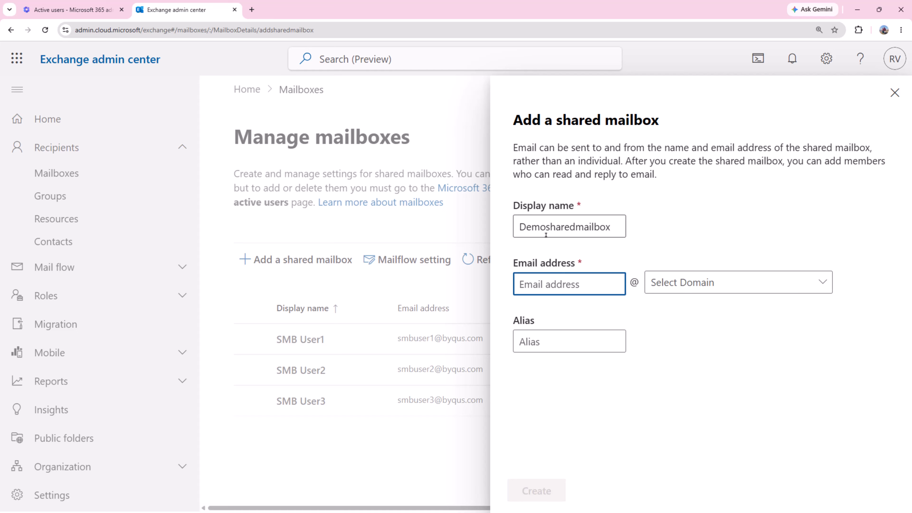
type("demosharedmailbox")
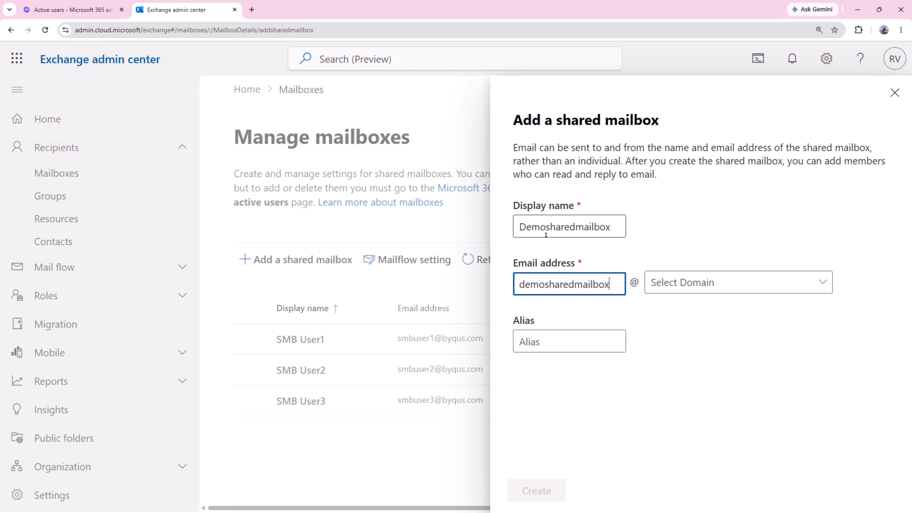
key("Tab")
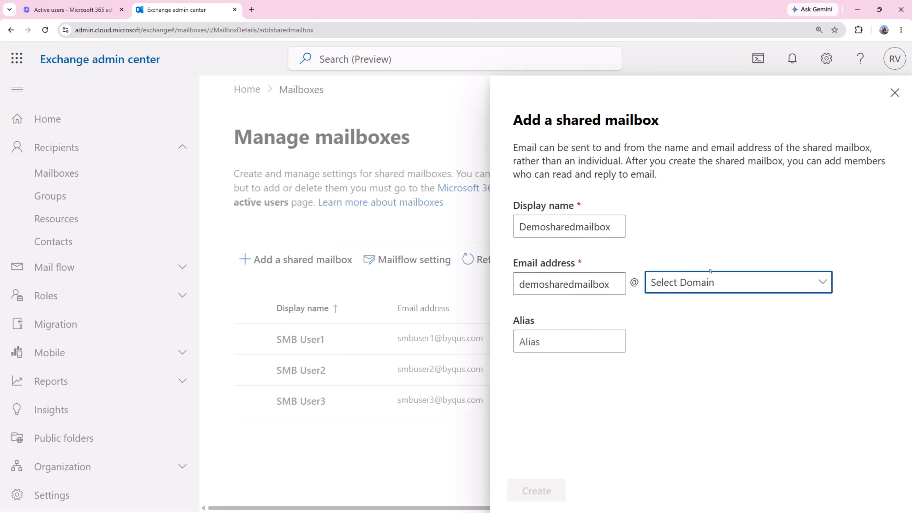
left_click(715, 284)
left_click(701, 333)
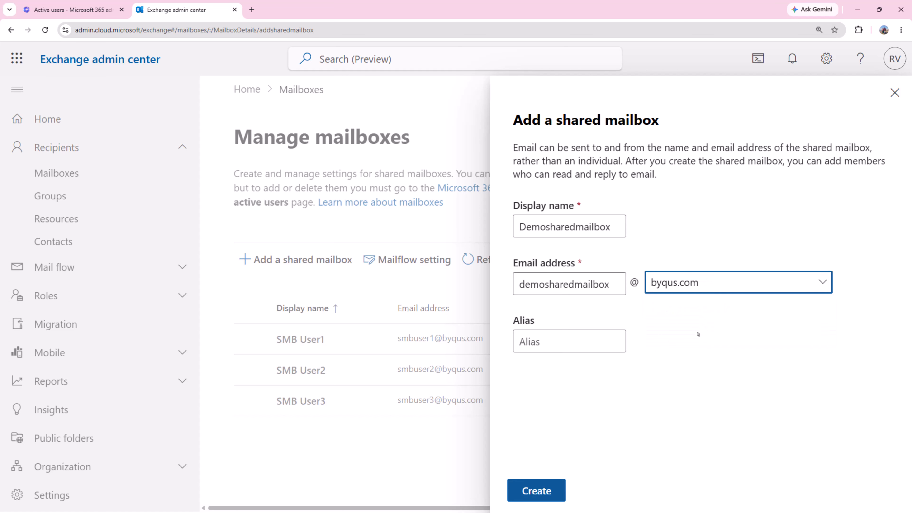
left_click(578, 346)
type("d")
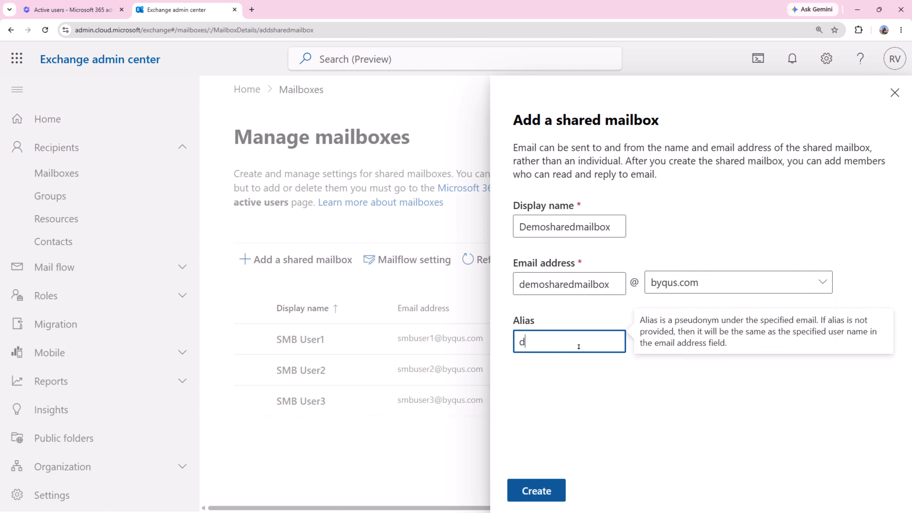
type("emosharedmailbox")
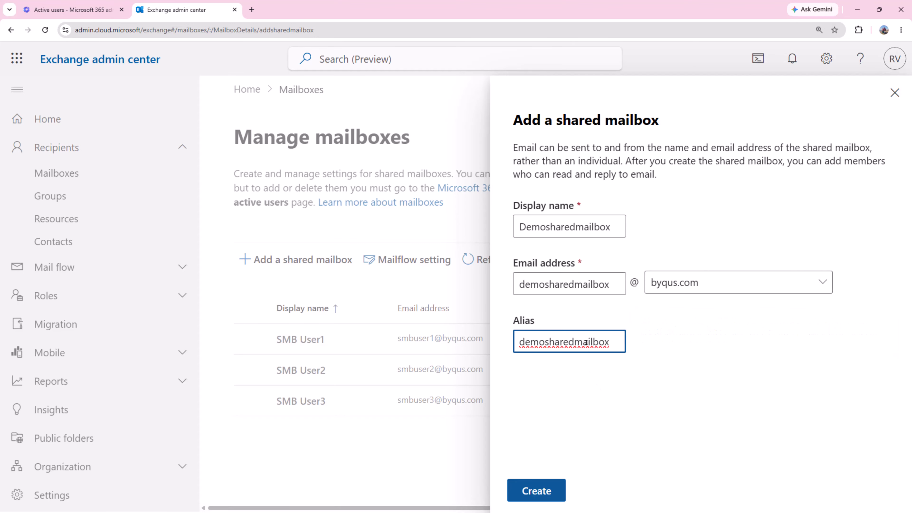
left_click(539, 497)
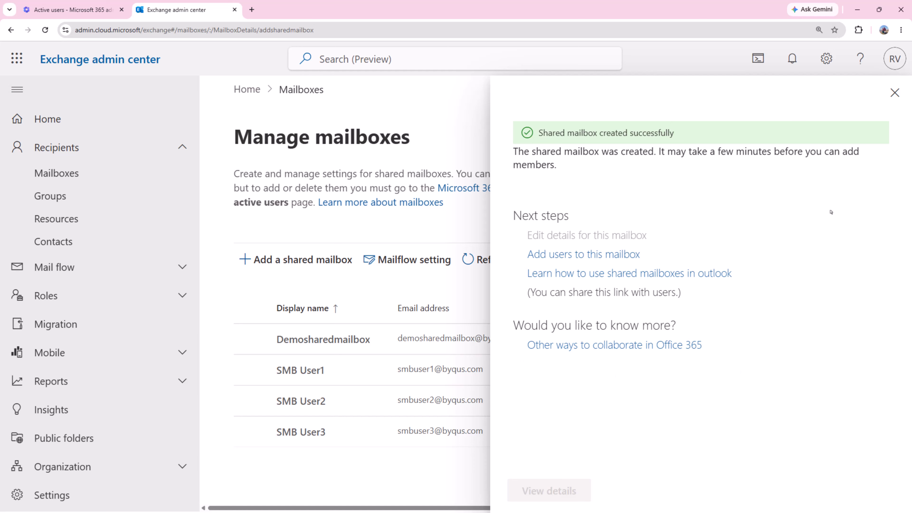
left_click(893, 94)
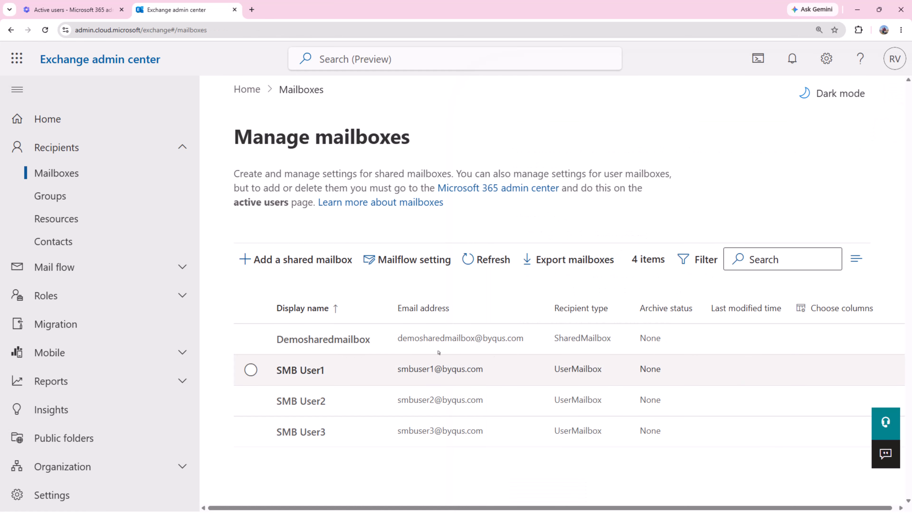
Open Demosharedmailbox's details and review its Organization, Delegation, Mailbox and Others tabs.
left_click(250, 339)
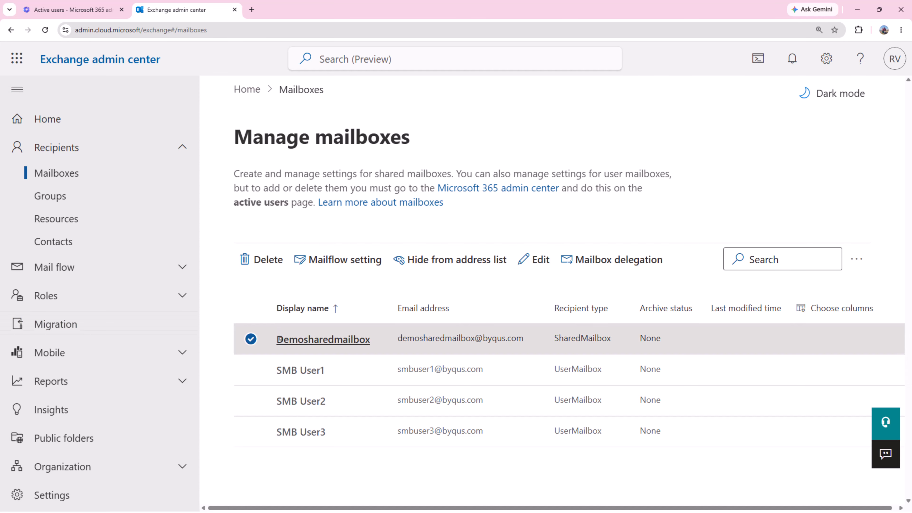
left_click(367, 339)
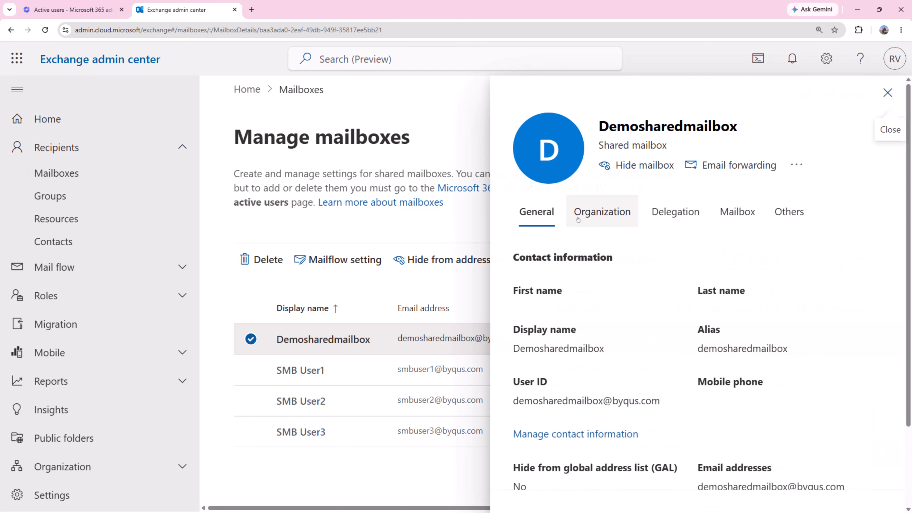
scroll(611, 254, "down", 3)
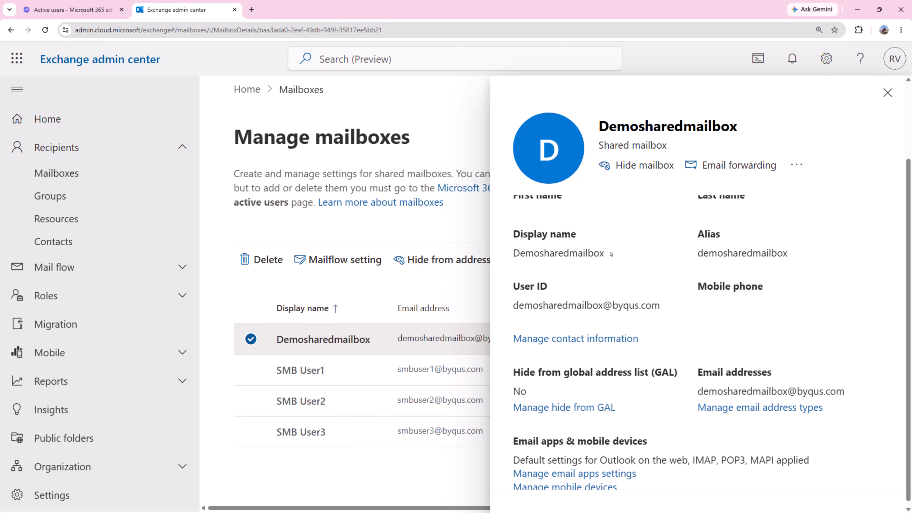
scroll(648, 304, "down", 1)
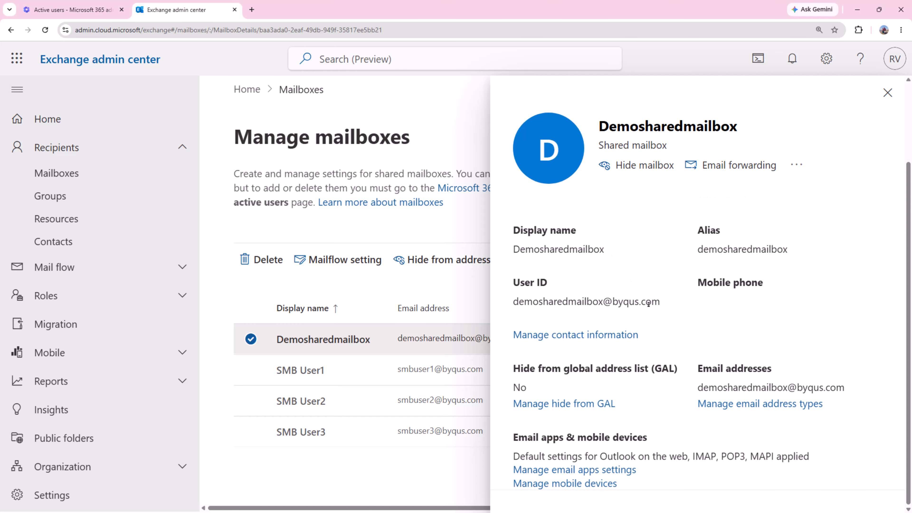
scroll(648, 303, "up", 3)
scroll(648, 304, "down", 2)
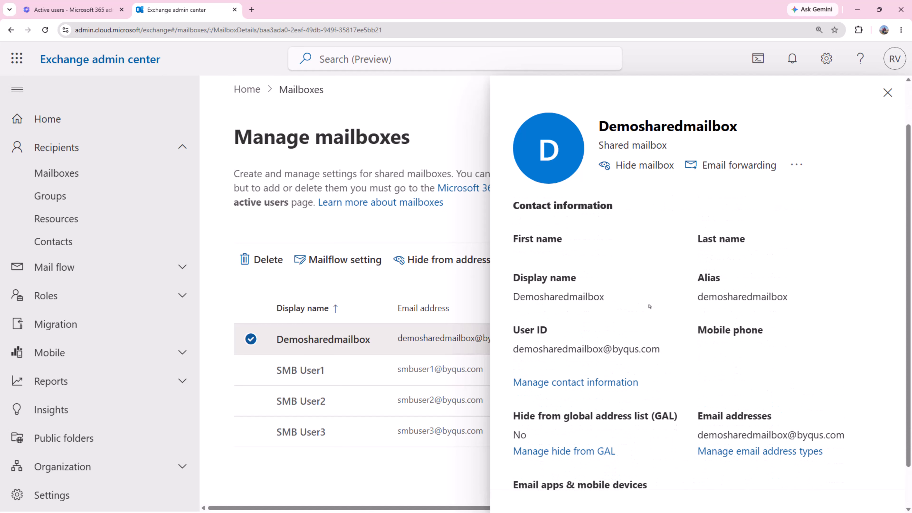
scroll(675, 343, "down", 2)
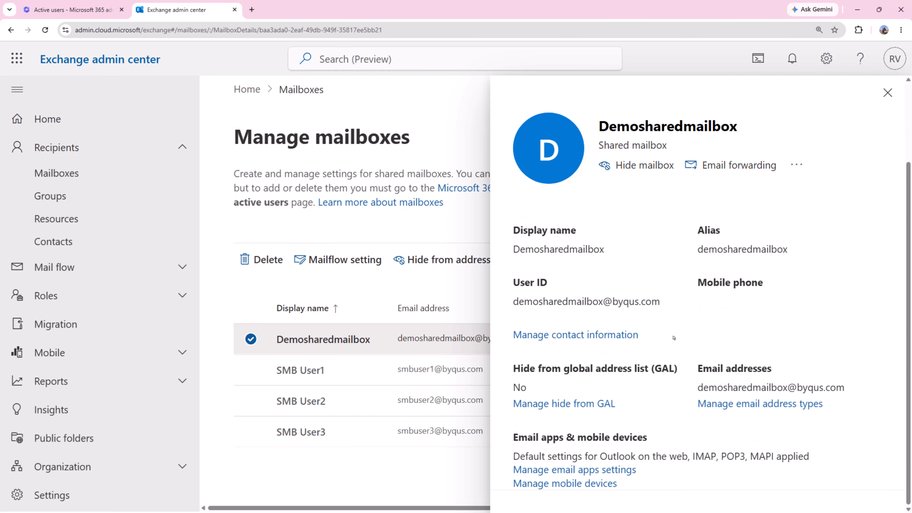
scroll(674, 337, "up", 4)
left_click(584, 216)
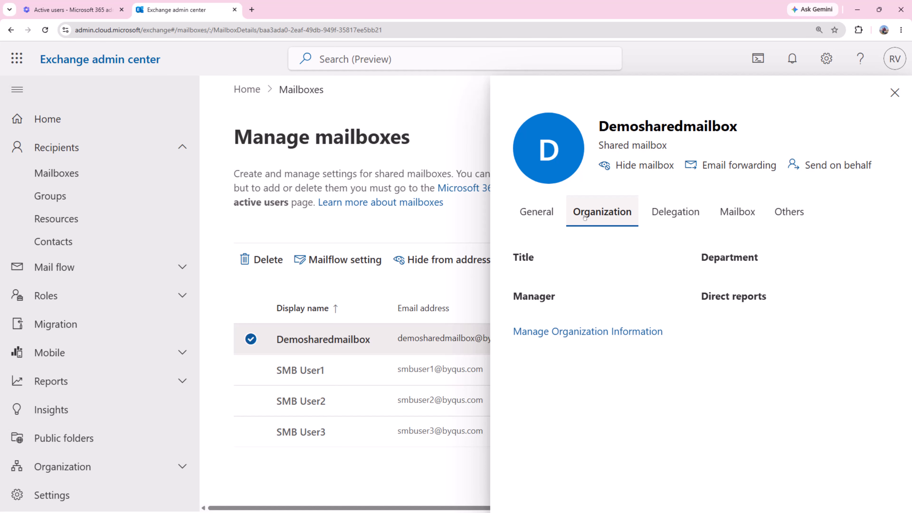
left_click(666, 215)
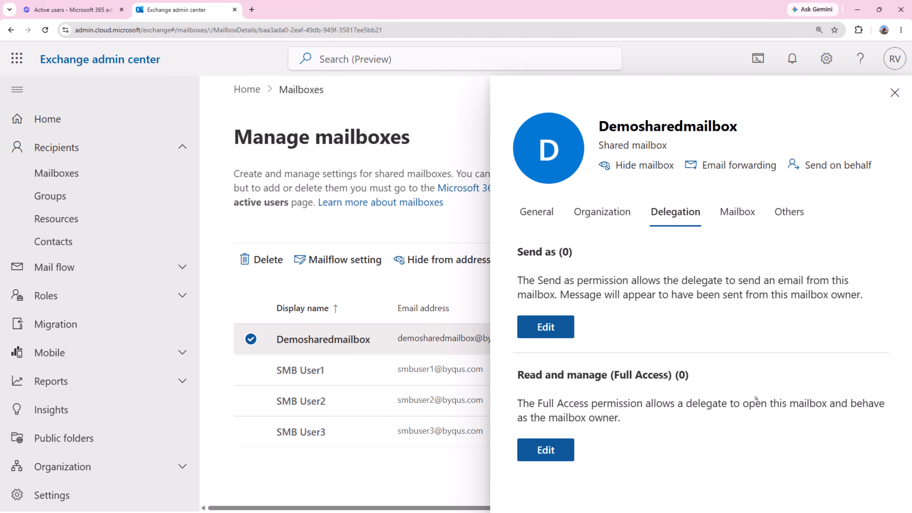
left_click(746, 224)
left_click(789, 213)
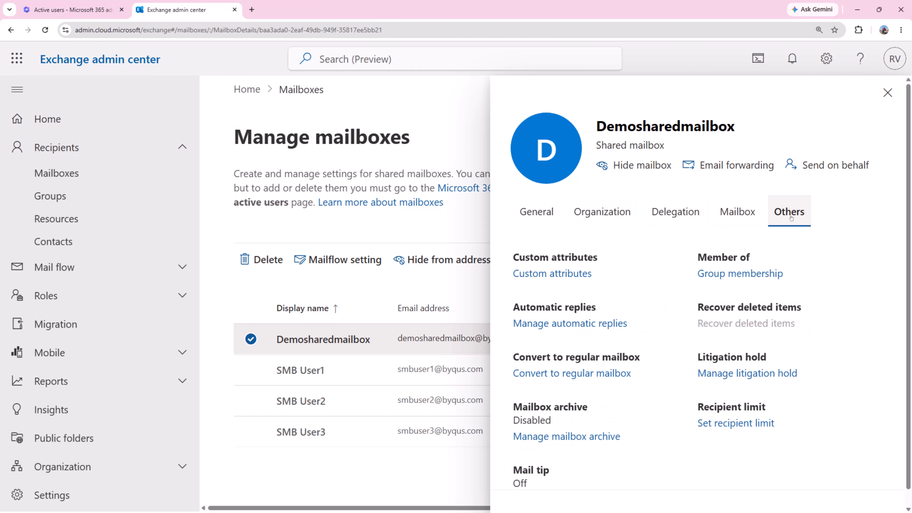
left_click(887, 93)
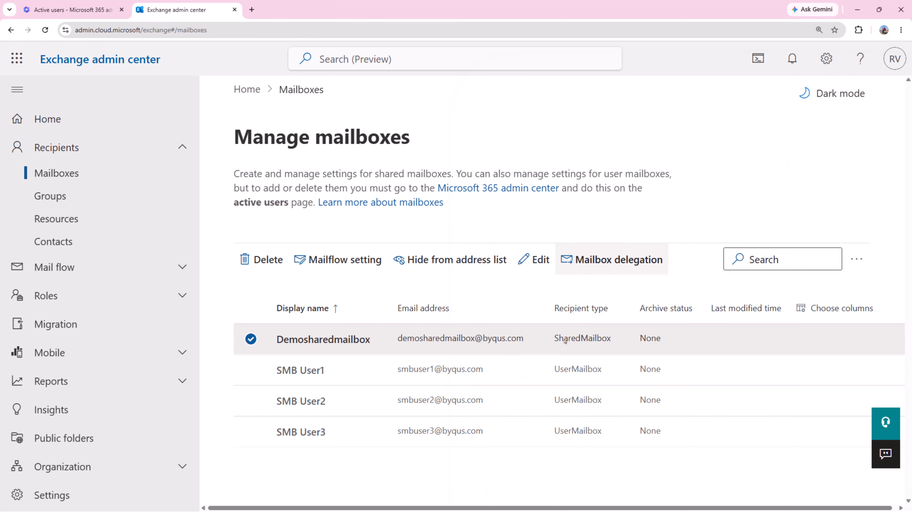
Close the Demosharedmailbox details and switch back to the Microsoft 365 Active users tab.
left_click(389, 339)
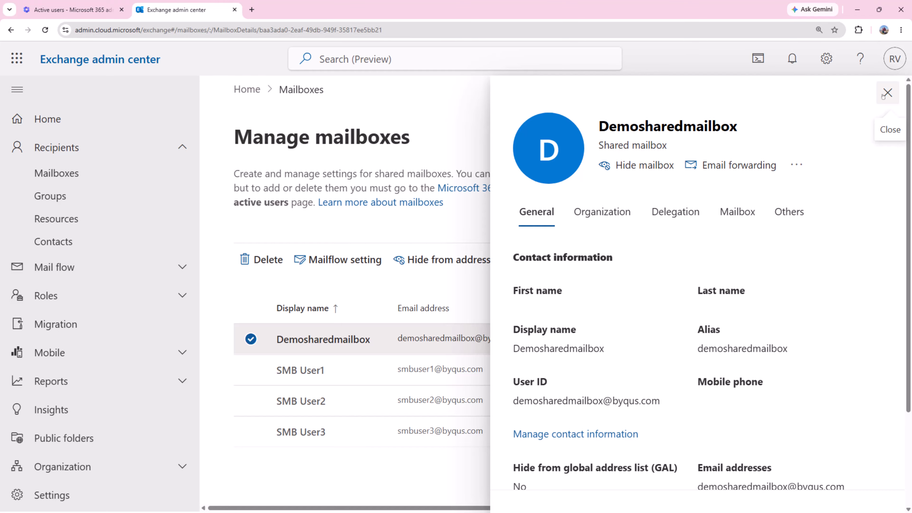
left_click(887, 92)
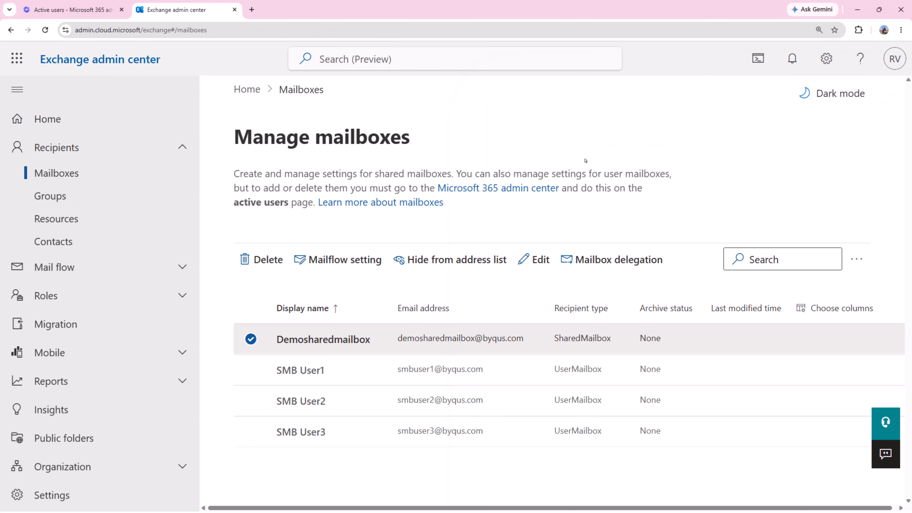
left_click(59, 15)
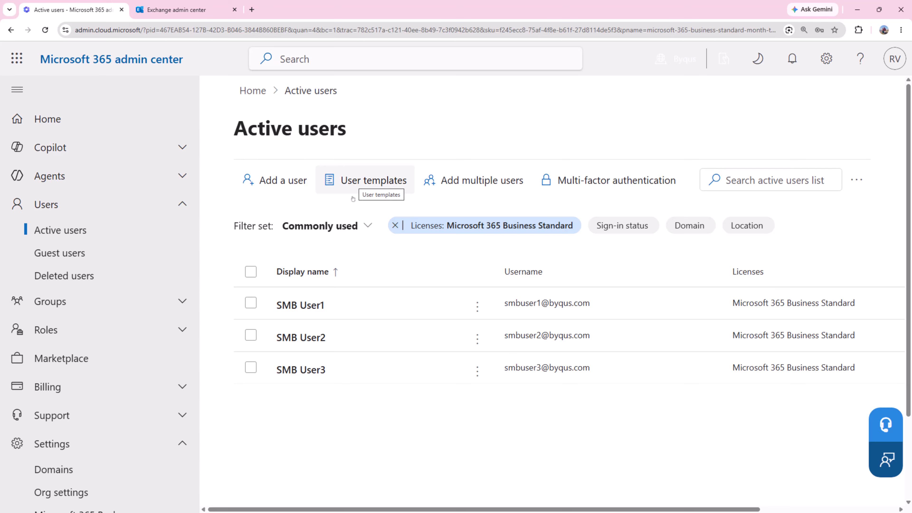
Clear the Business Standard licence filter so all users are listed, and zoom in.
left_click(395, 225)
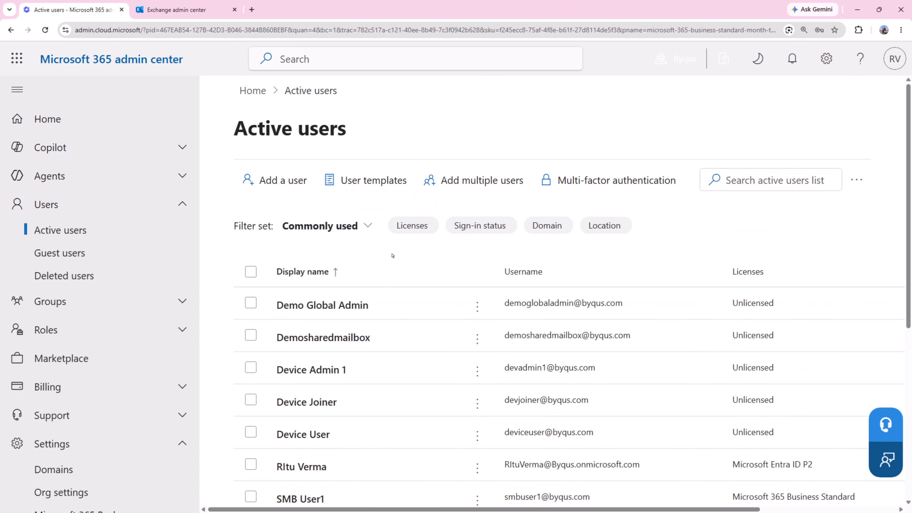
scroll(392, 256, "down", 1)
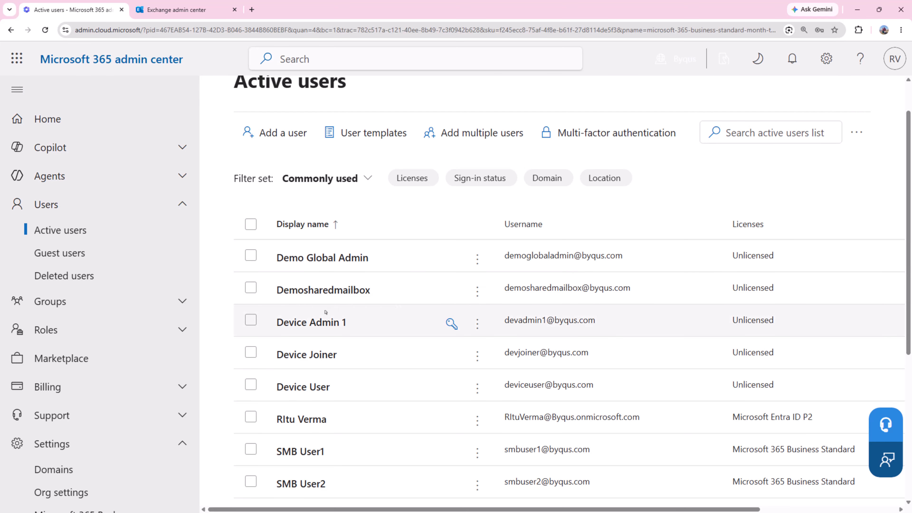
key("ctrl+plus")
key("ctrl+minus")
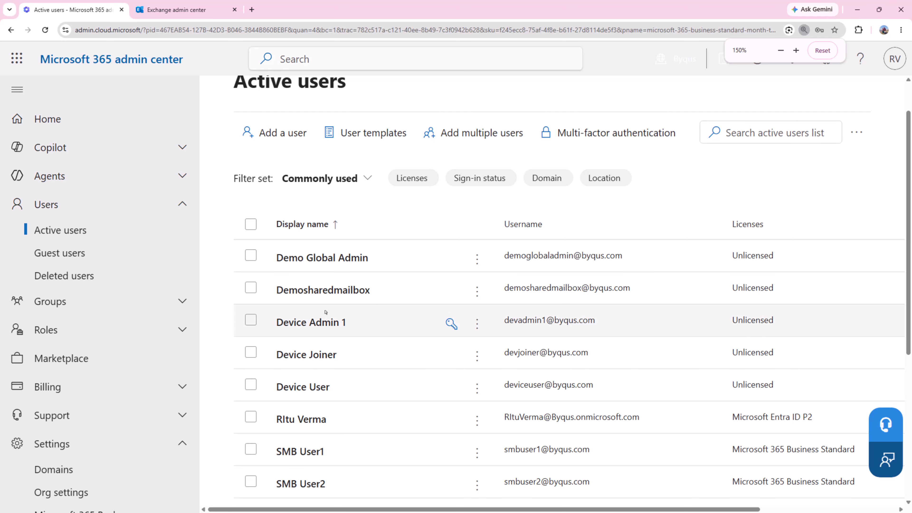
key("ctrl+plus")
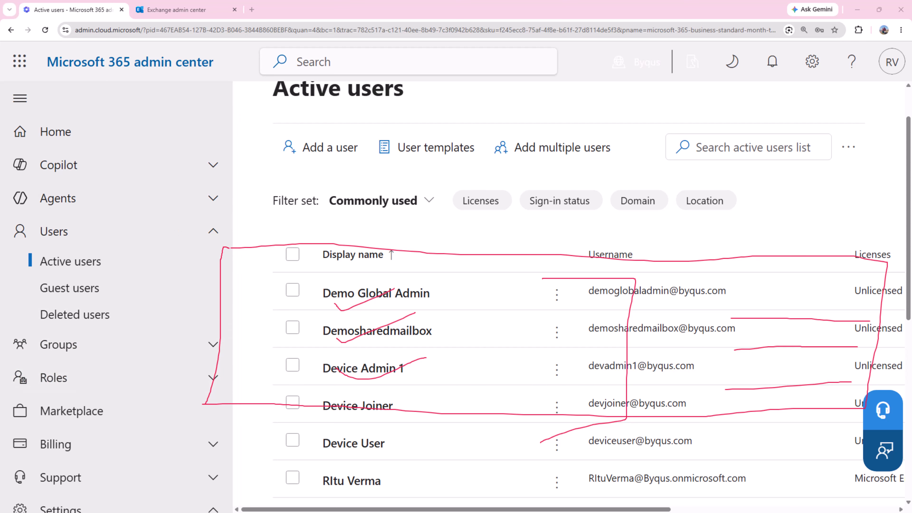
Inspect the unlicensed Demosharedmailbox account in the Active users list.
left_click(278, 246)
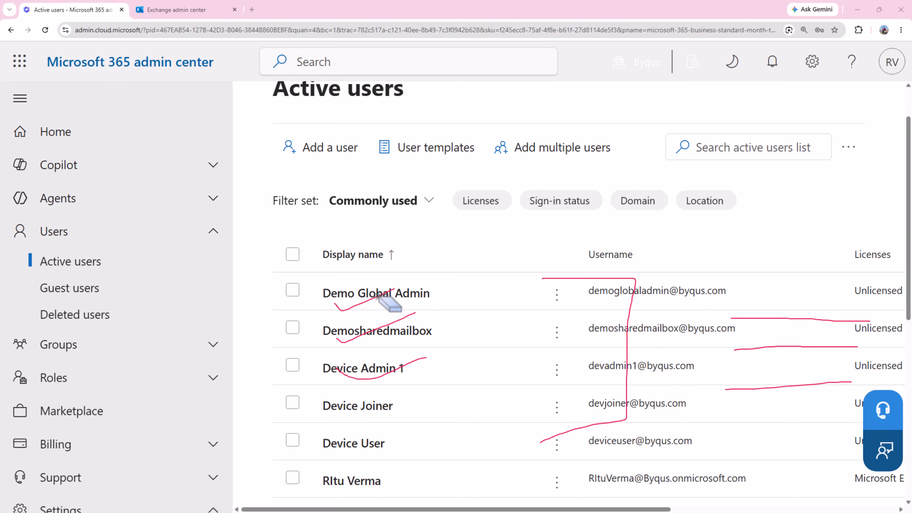
left_click(386, 302)
left_click(398, 325)
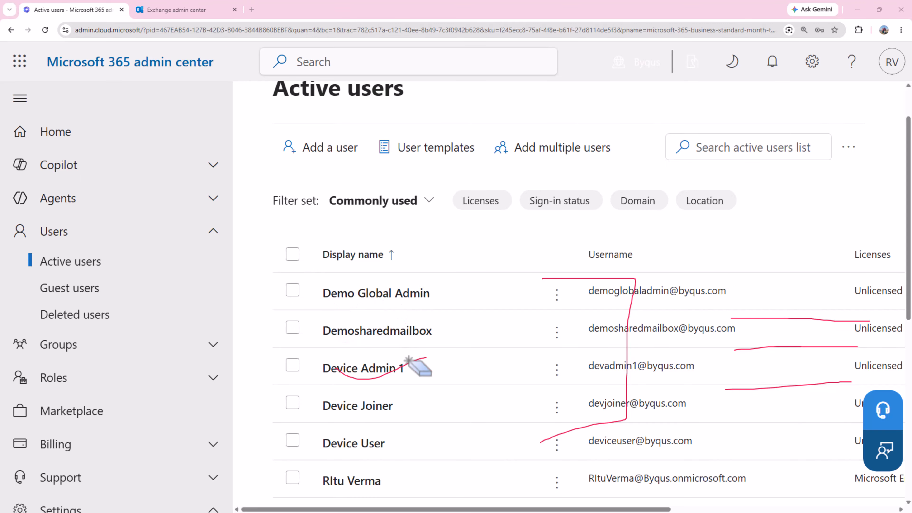
left_click(417, 363)
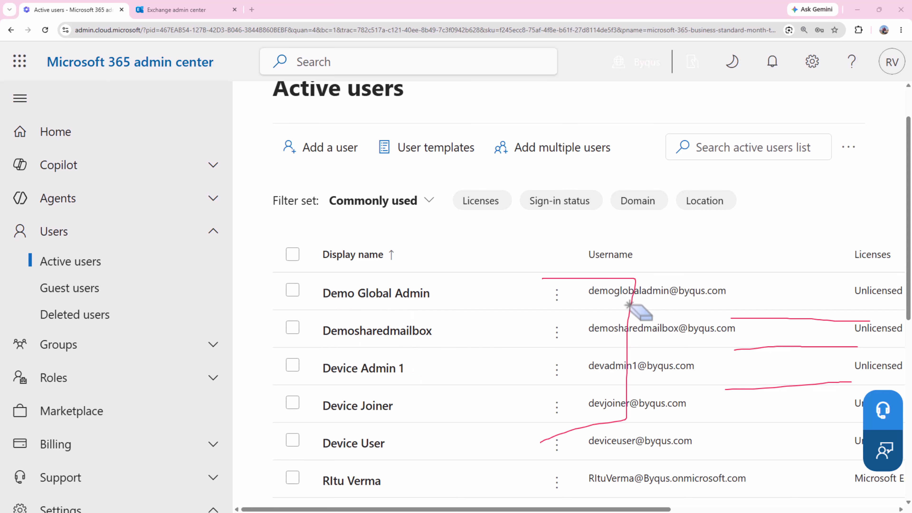
left_click(637, 302)
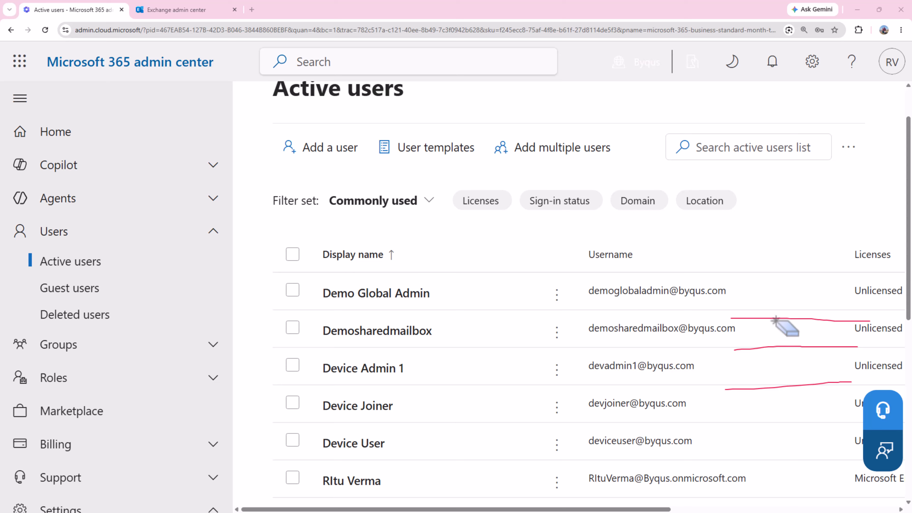
left_click(774, 319)
left_click(782, 346)
left_click(794, 384)
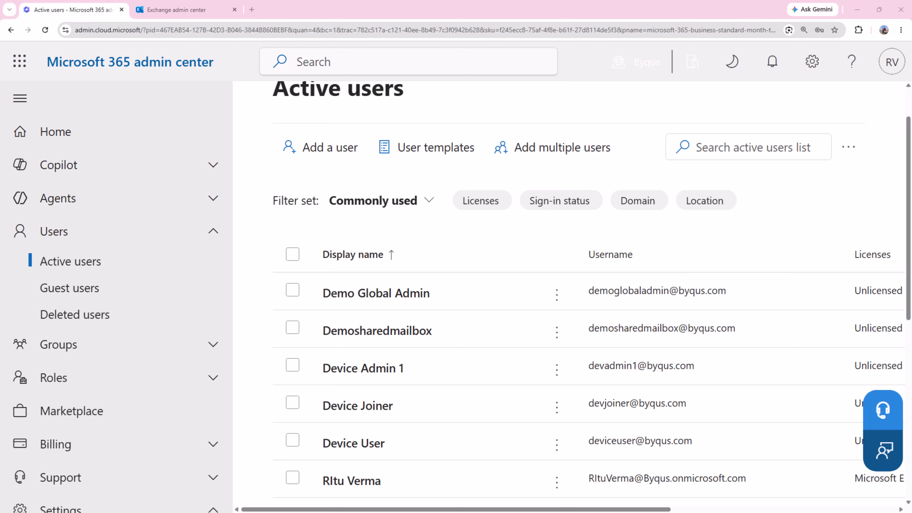
left_click_drag(327, 344, 455, 339)
Open Demosharedmailbox's User Details and highlight its Sign-in blocked status on the Account tab.
left_click(374, 332)
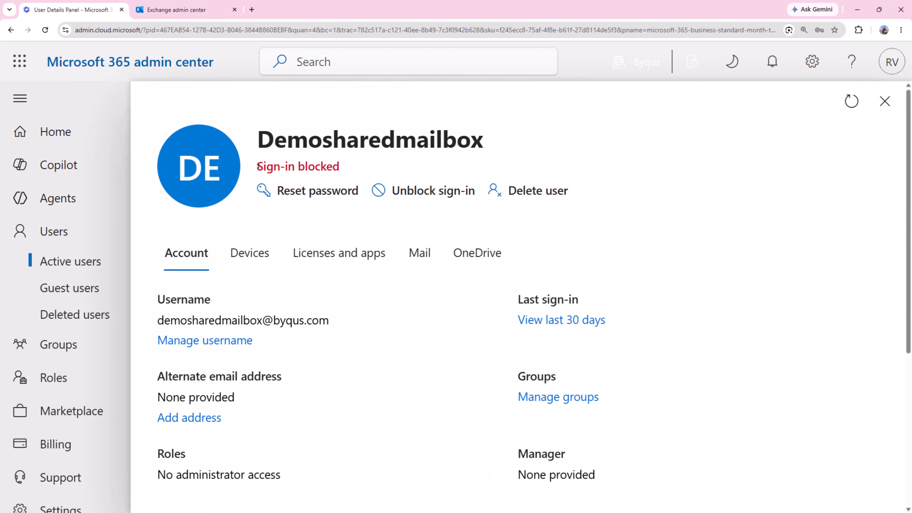
left_click_drag(257, 166, 343, 164)
scroll(460, 291, "down", 3)
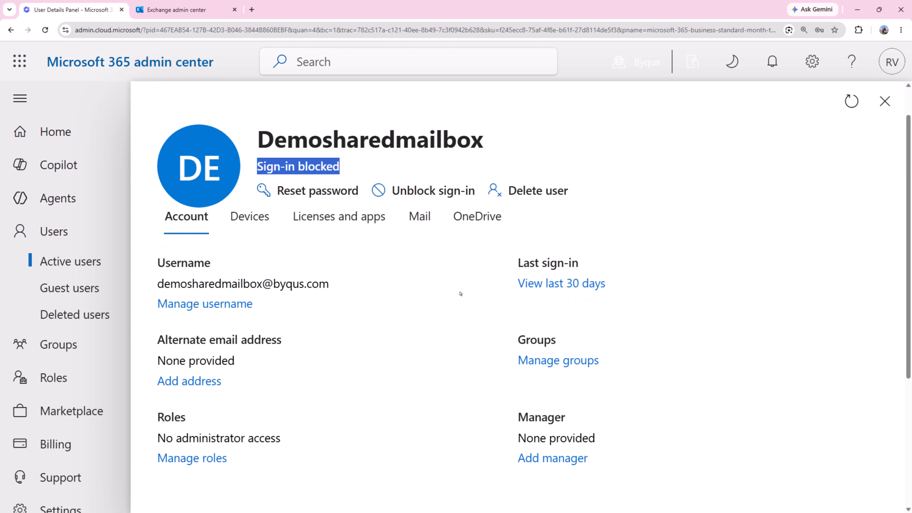
scroll(461, 294, "down", 4)
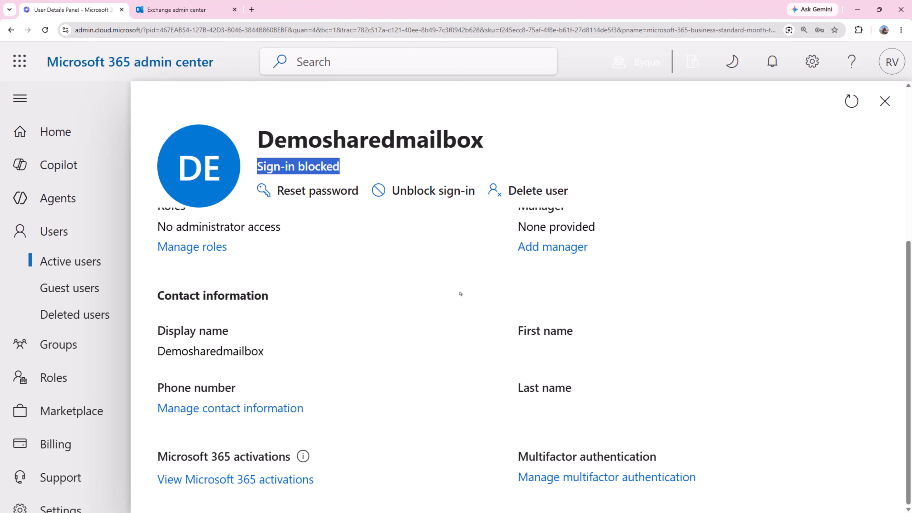
scroll(460, 293, "up", 3)
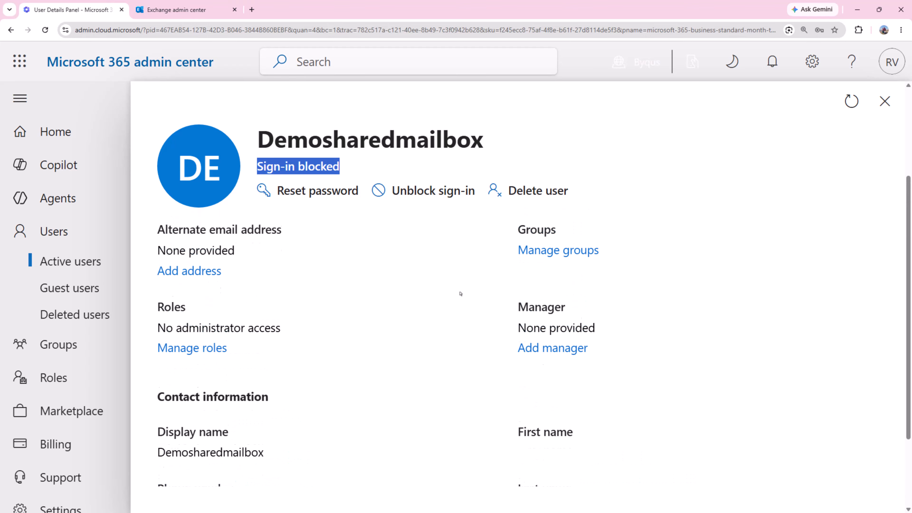
scroll(461, 293, "up", 4)
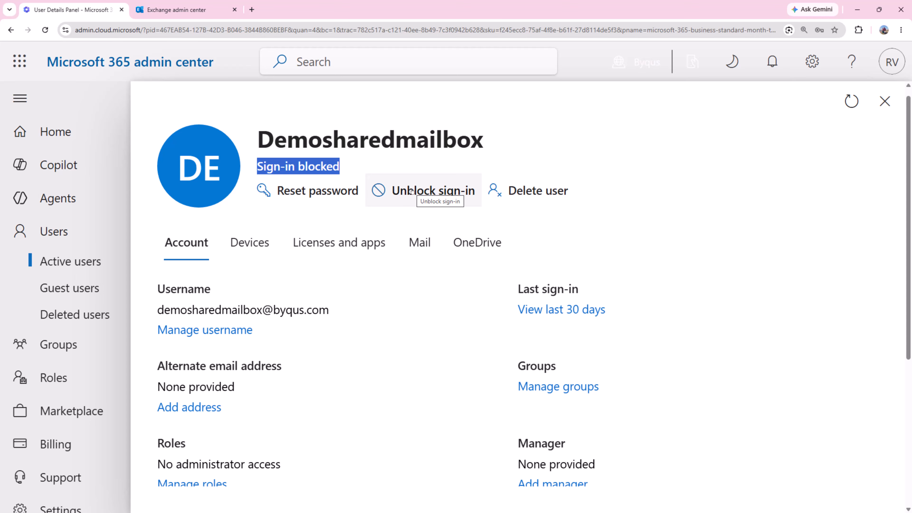
scroll(463, 258, "down", 4)
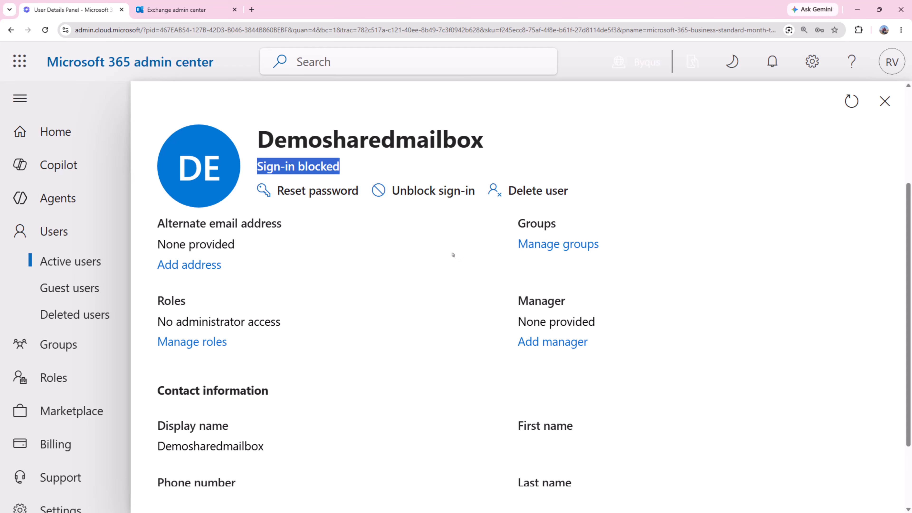
scroll(413, 244, "down", 3)
scroll(441, 274, "up", 7)
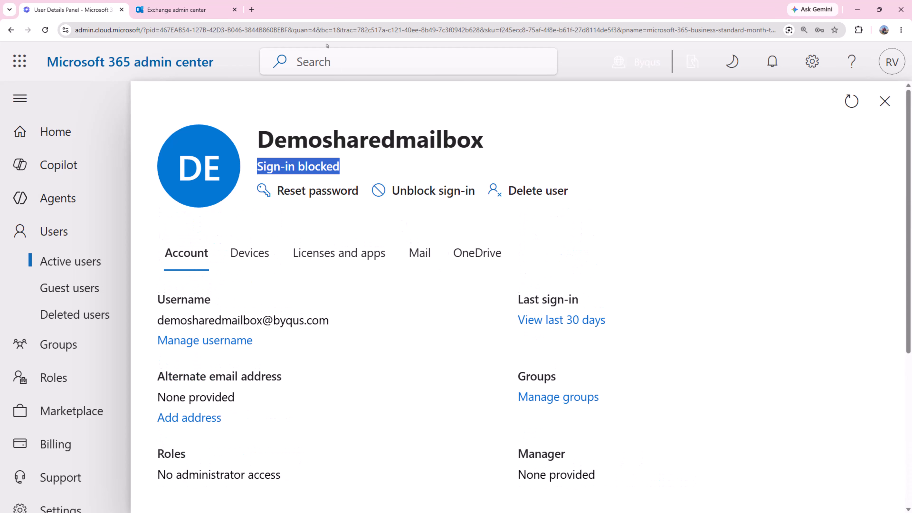
In Entra admin center Users, open Demosharedmailbox and highlight its Disabled account status.
left_click(251, 10)
left_click(285, 29)
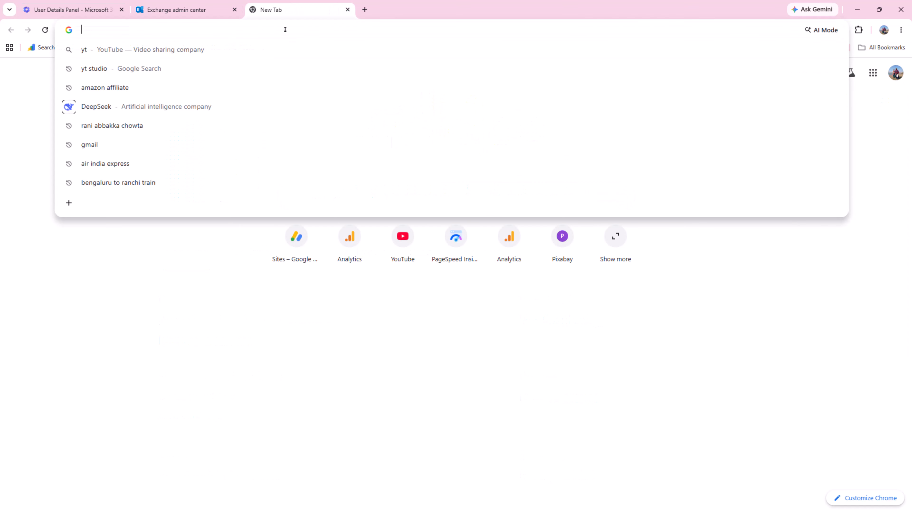
type("en")
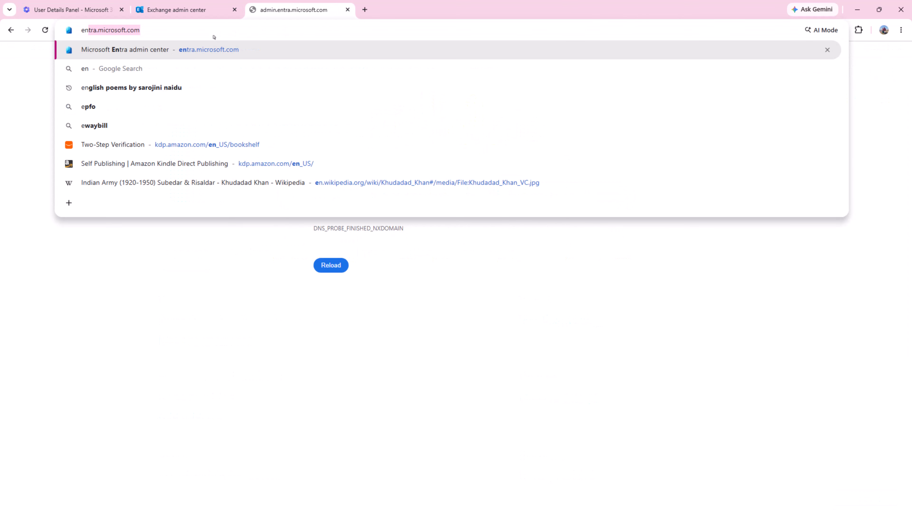
type("tra")
key("Return")
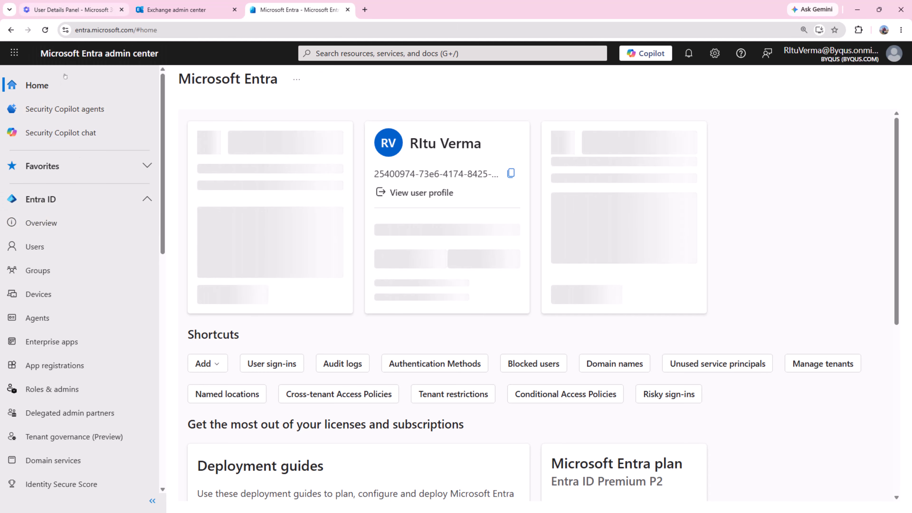
left_click(147, 253)
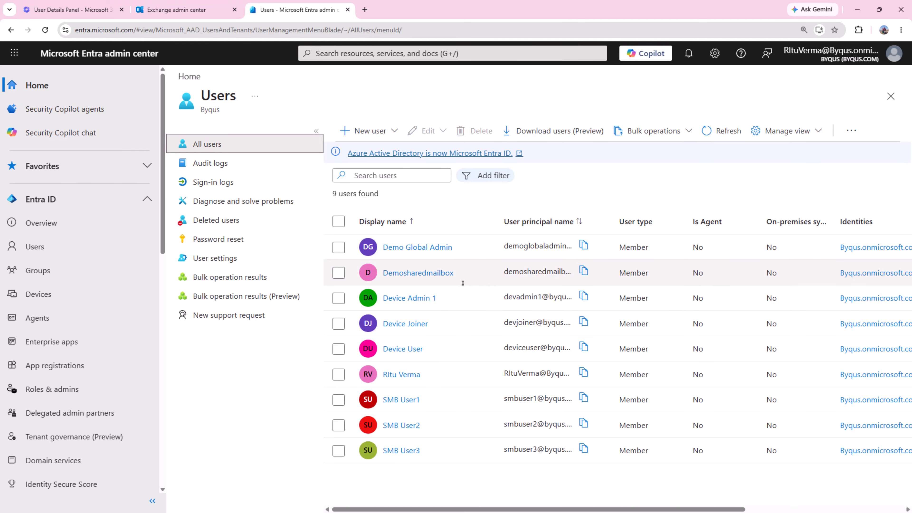
left_click(447, 276)
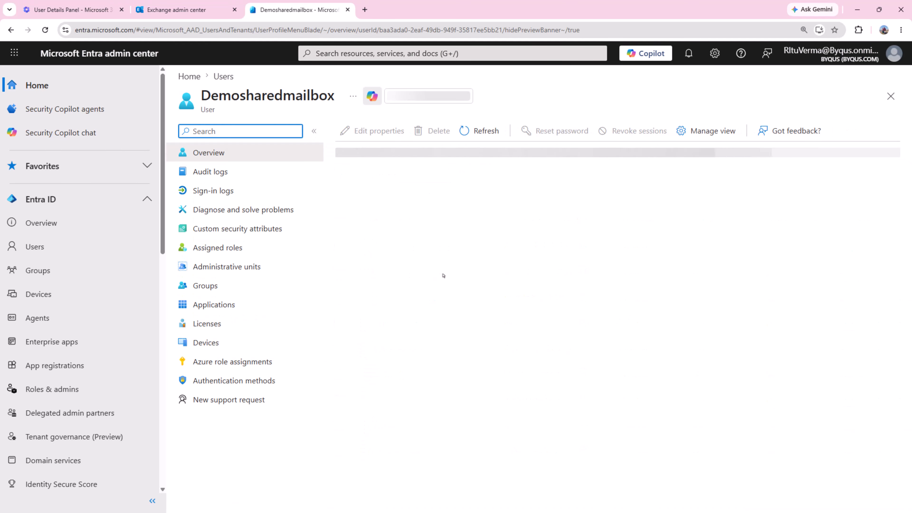
scroll(443, 275, "down", 2)
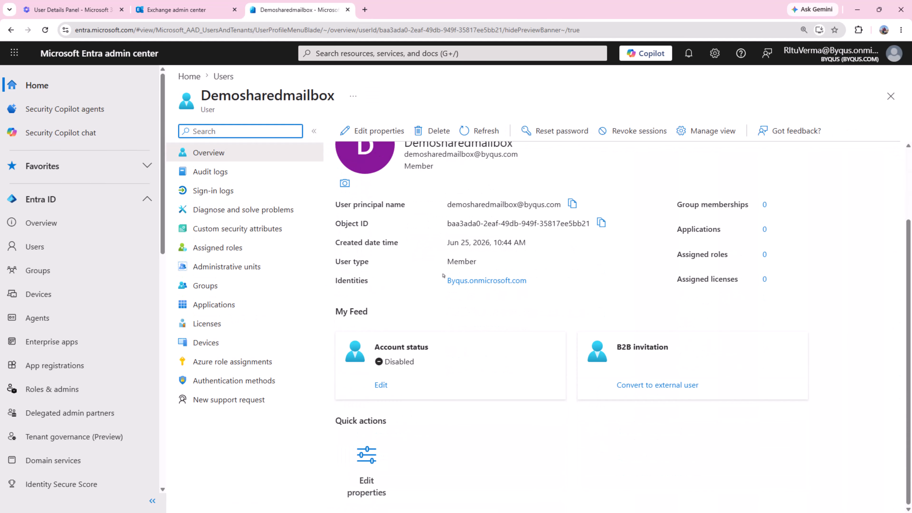
left_click_drag(376, 346, 388, 385)
Compare the Entra Disabled status with the Microsoft 365 Sign-in blocked status across tabs.
left_click(160, 8)
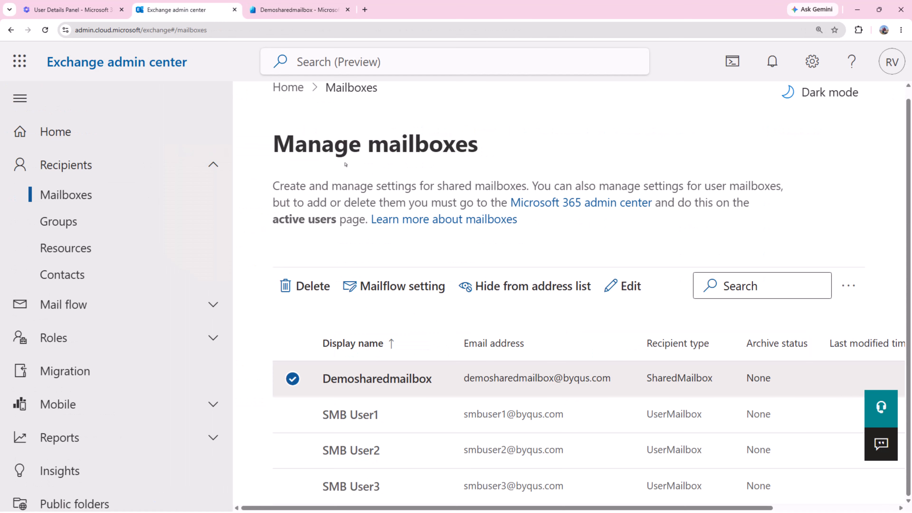
left_click(83, 10)
left_click_drag(357, 166, 257, 136)
left_click(298, 9)
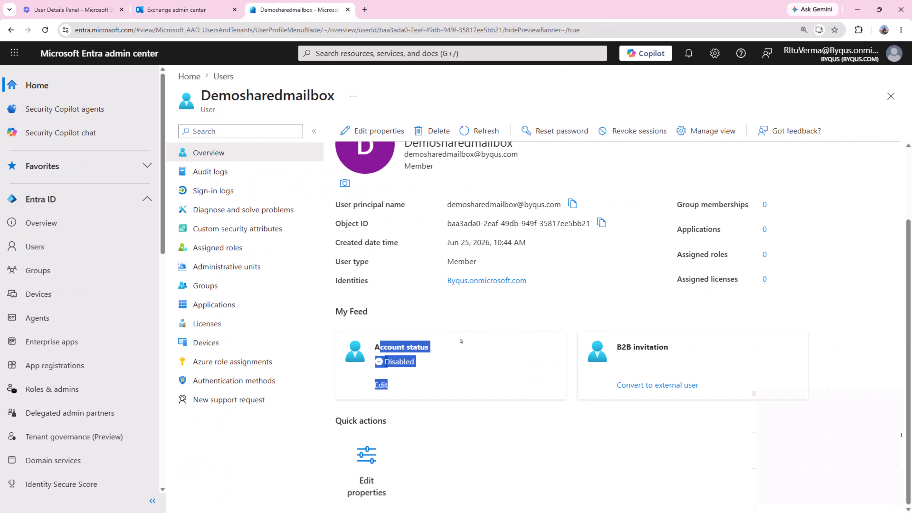
left_click(427, 352)
left_click_drag(375, 346, 435, 388)
left_click(482, 381)
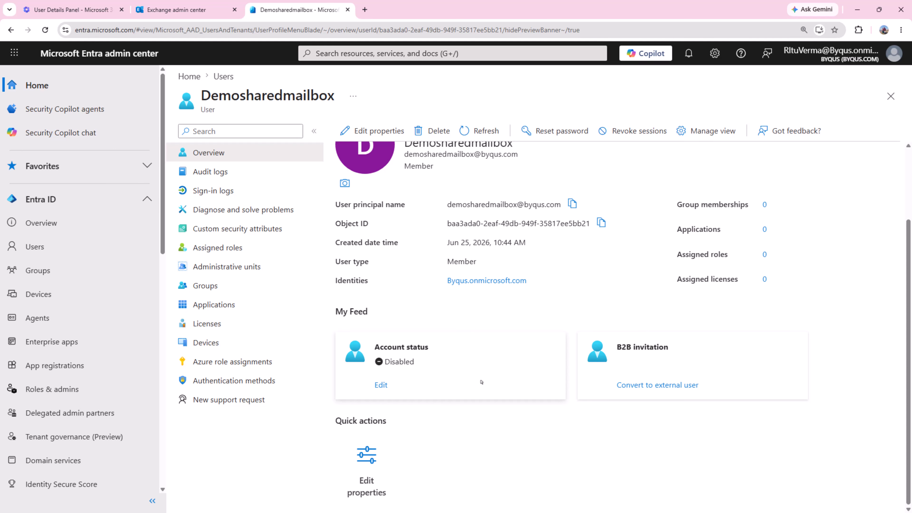
scroll(481, 381, "up", 3)
scroll(481, 382, "down", 3)
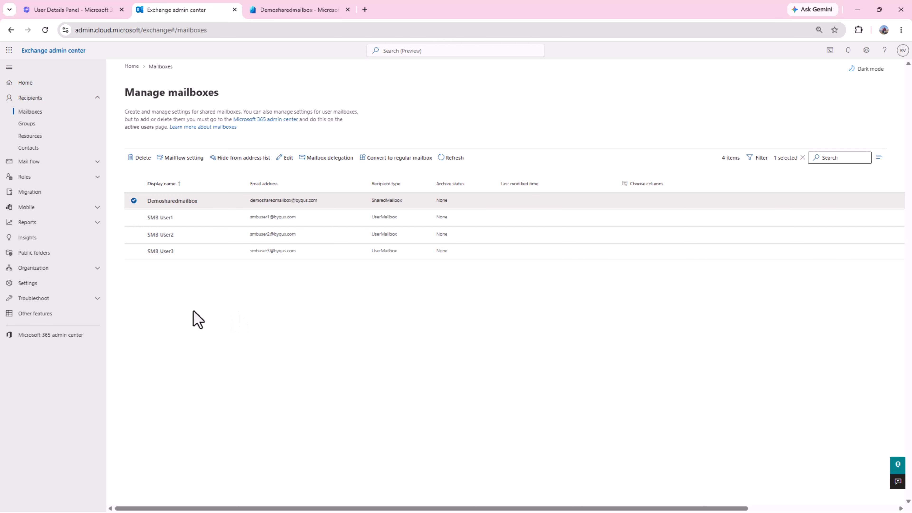
Zoom to 150% and open Demosharedmailbox's Delegation section showing Send as and Full Access.
key("ctrl+plus")
key("ctrl+plus")
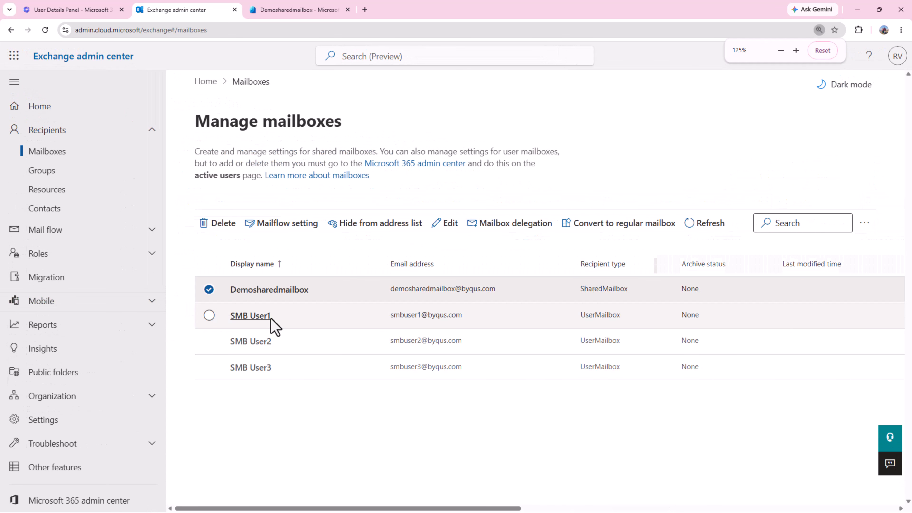
key("ctrl+plus")
left_click(352, 342)
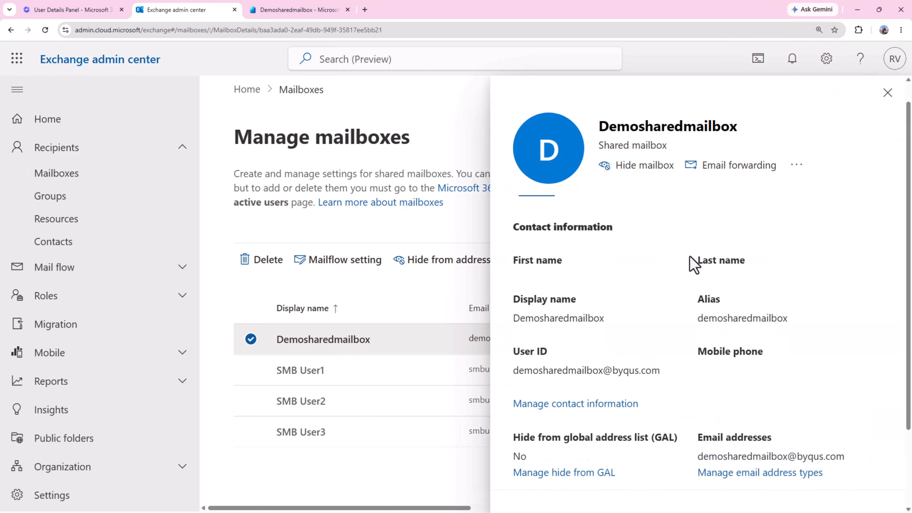
left_click(677, 217)
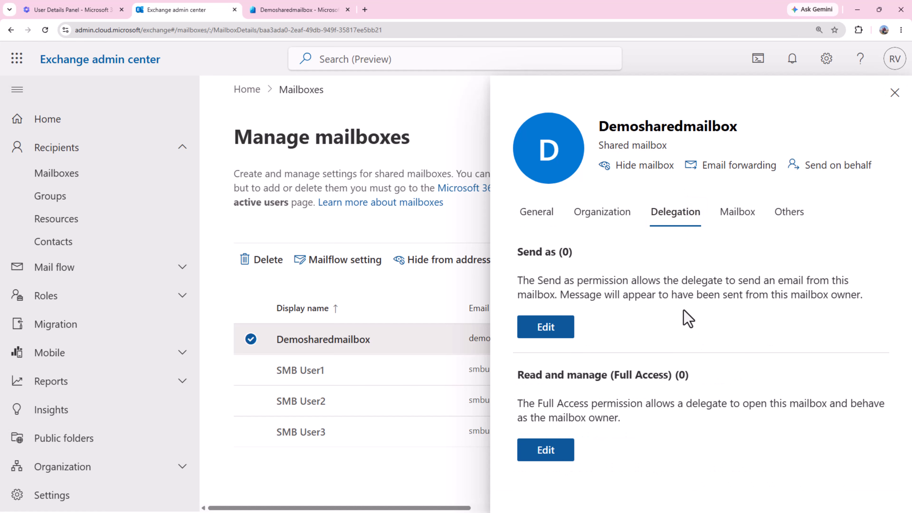
left_click_drag(516, 251, 580, 252)
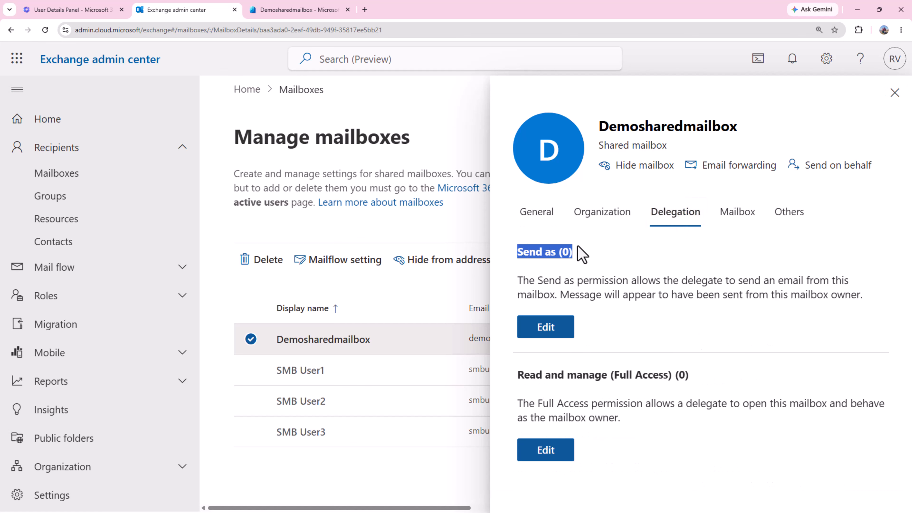
left_click_drag(518, 375, 716, 375)
left_click(577, 334)
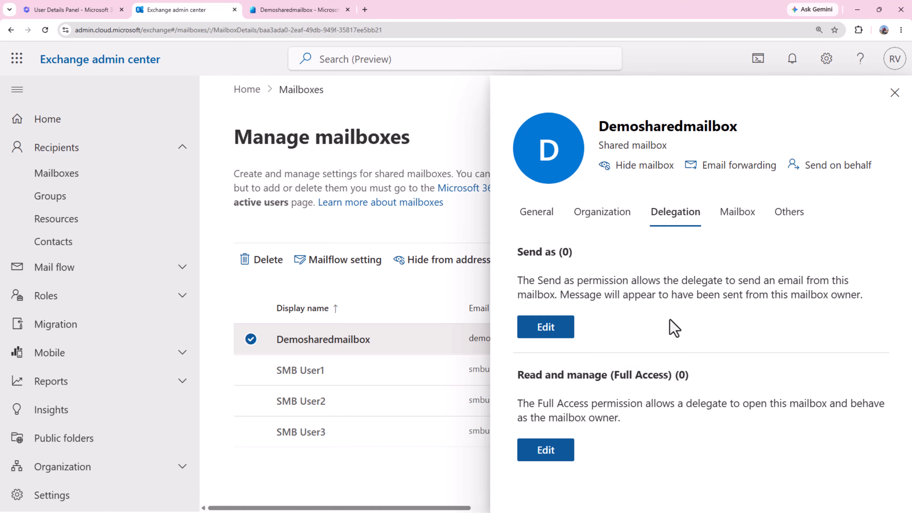
Grant SMB User1 Send as permission on Demosharedmailbox and return to the delegation summary.
left_click(543, 332)
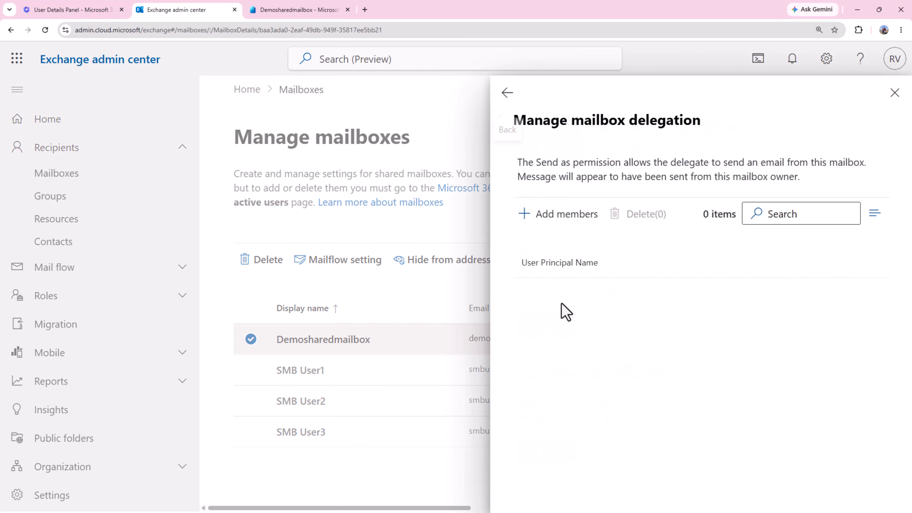
left_click(567, 224)
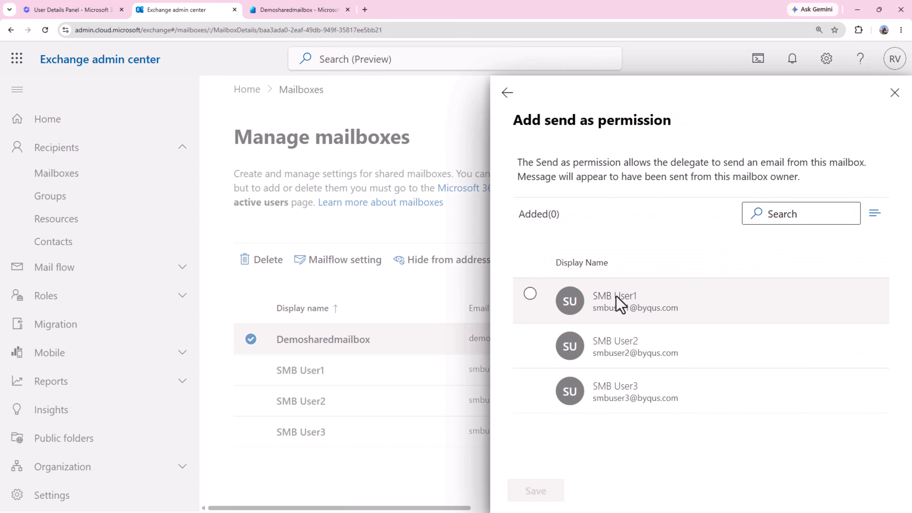
left_click(619, 303)
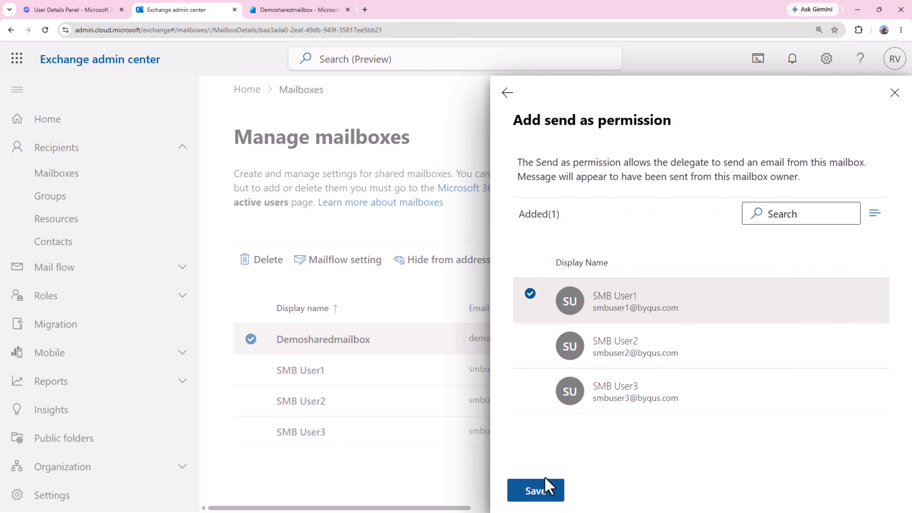
left_click(537, 496)
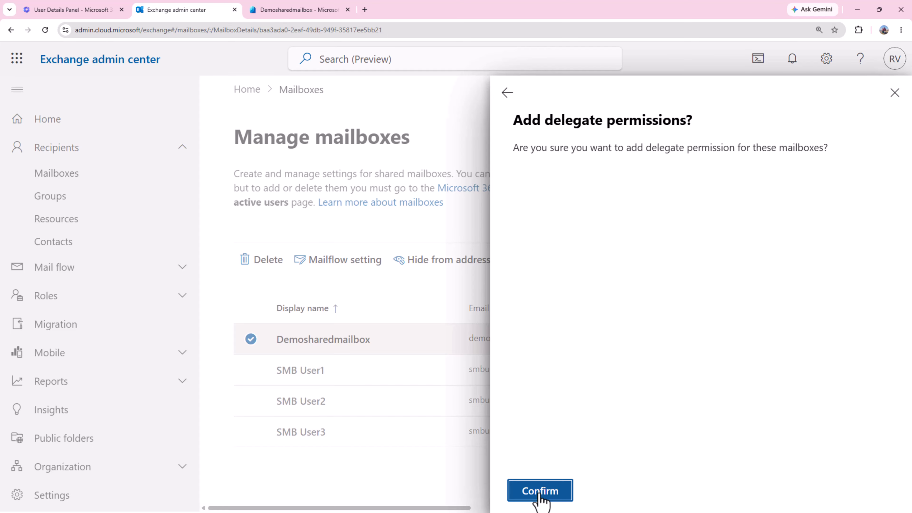
left_click(540, 491)
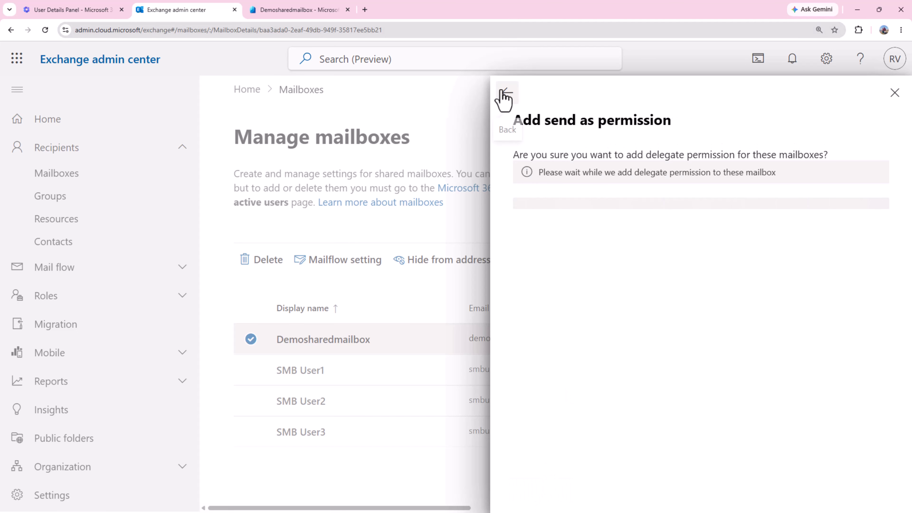
left_click(507, 94)
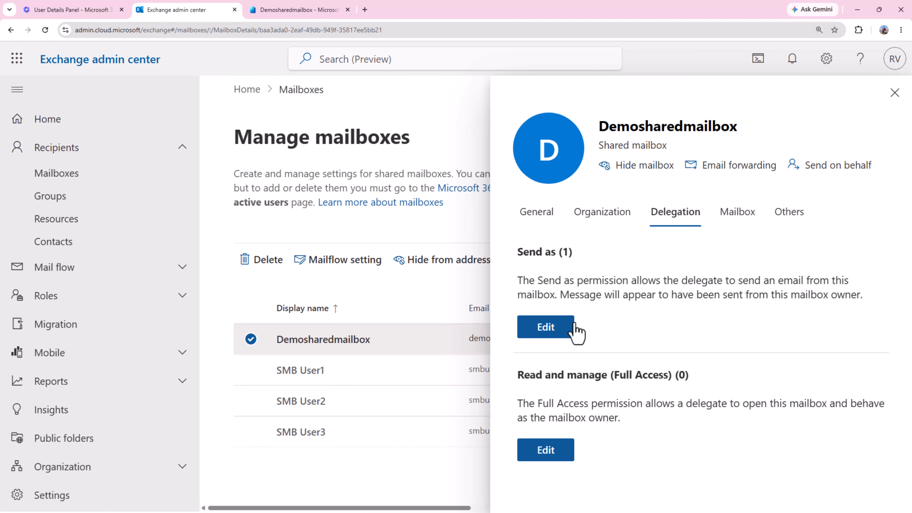
left_click(551, 458)
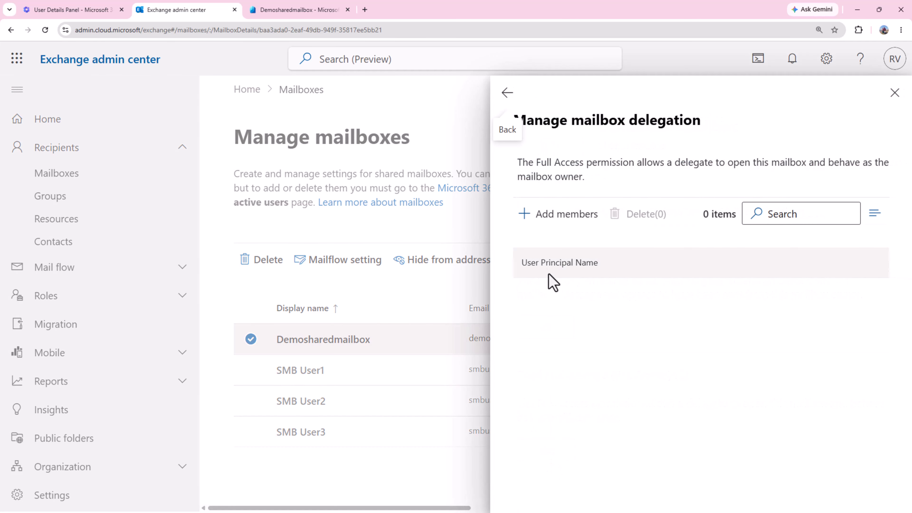
Grant SMB User1 Full Access (read and manage) on Demosharedmailbox and close the mailbox details.
left_click(550, 215)
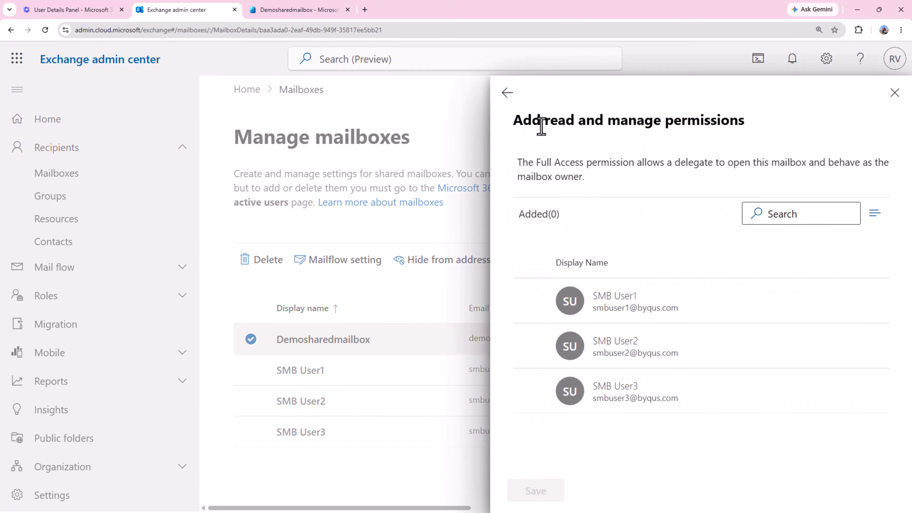
left_click_drag(511, 122, 776, 126)
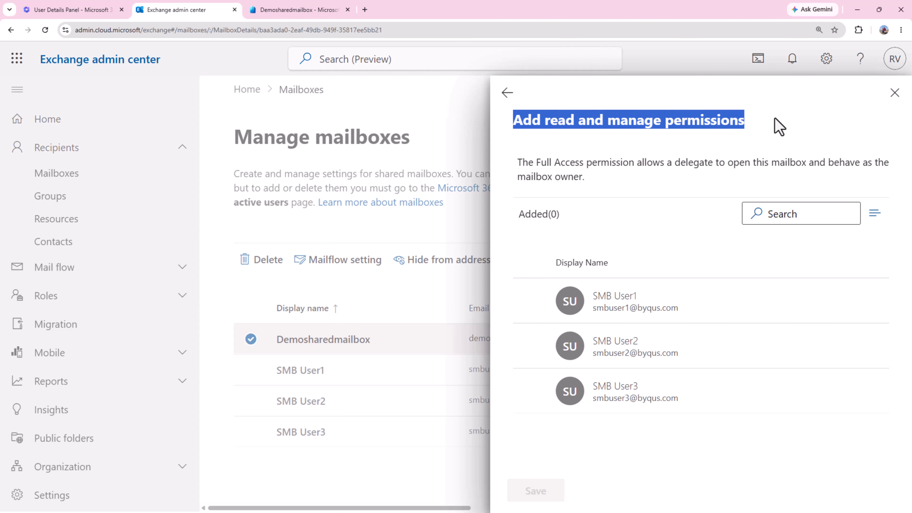
left_click(655, 306)
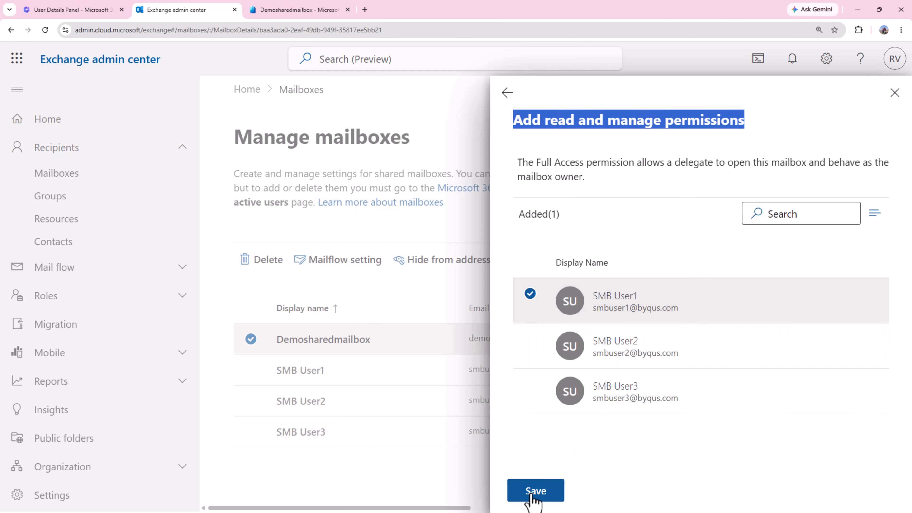
left_click(533, 493)
left_click(542, 492)
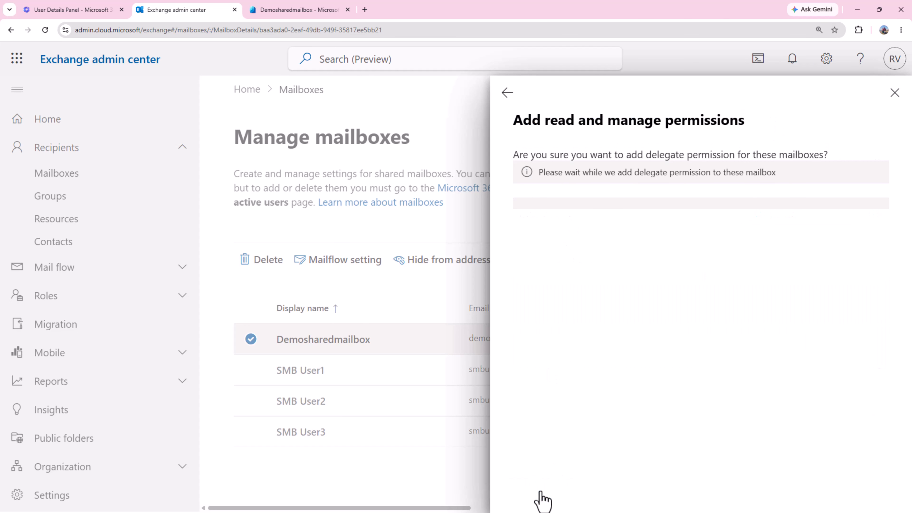
left_click(507, 94)
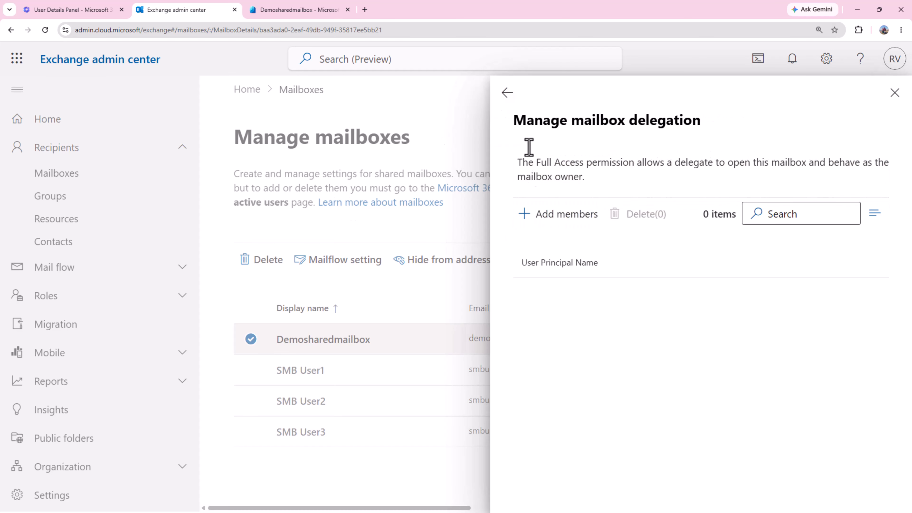
left_click(895, 92)
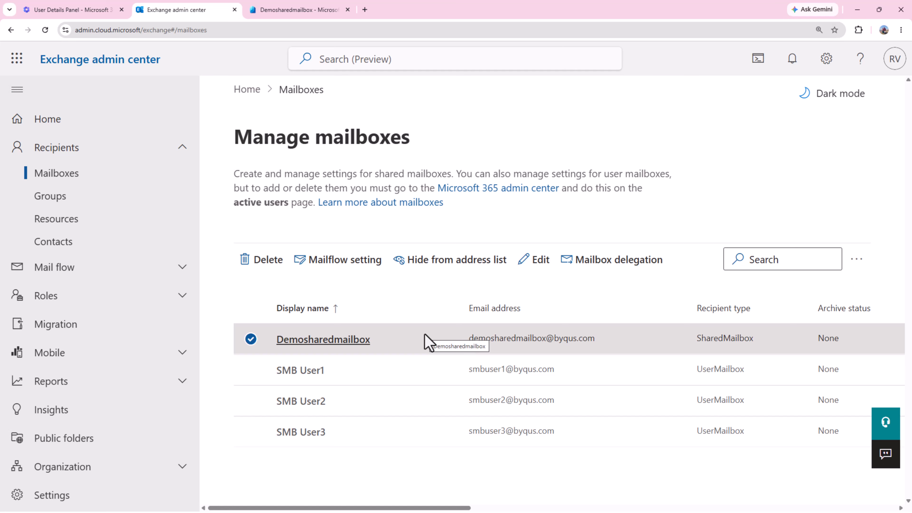
Check Demosharedmailbox's delegation: one Send as and one Full Access delegate, smbuser1.
left_click(339, 344)
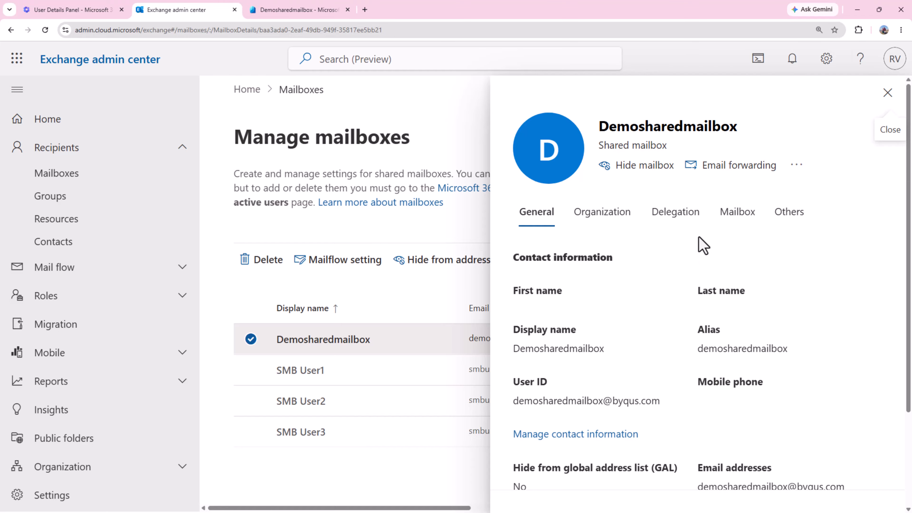
left_click(684, 221)
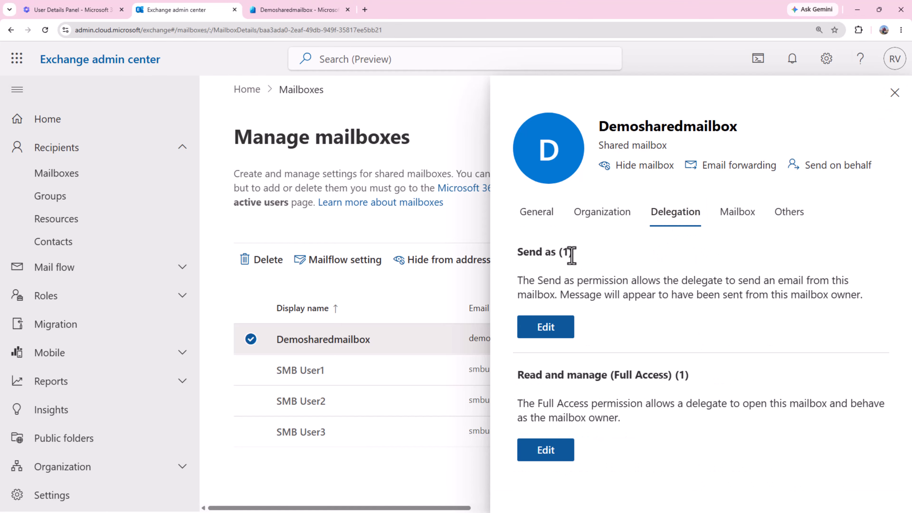
left_click_drag(573, 253, 519, 259)
left_click_drag(690, 378, 515, 378)
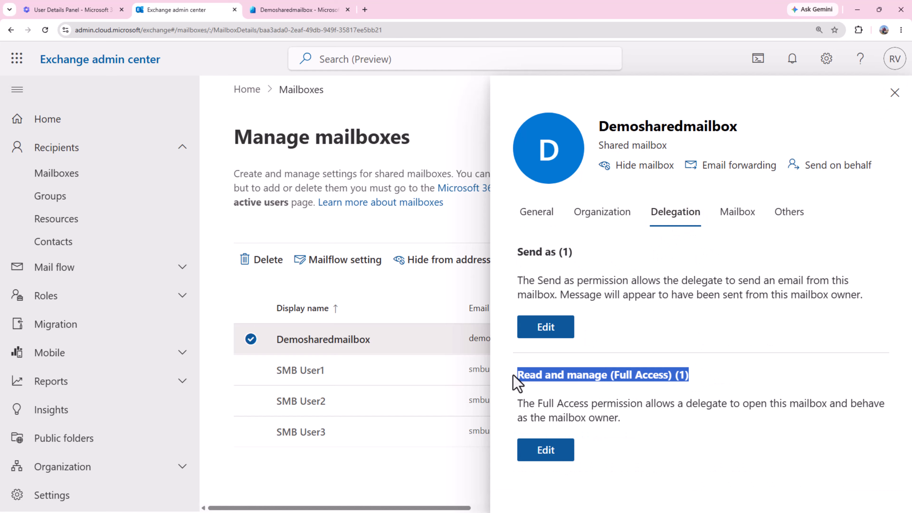
left_click(535, 327)
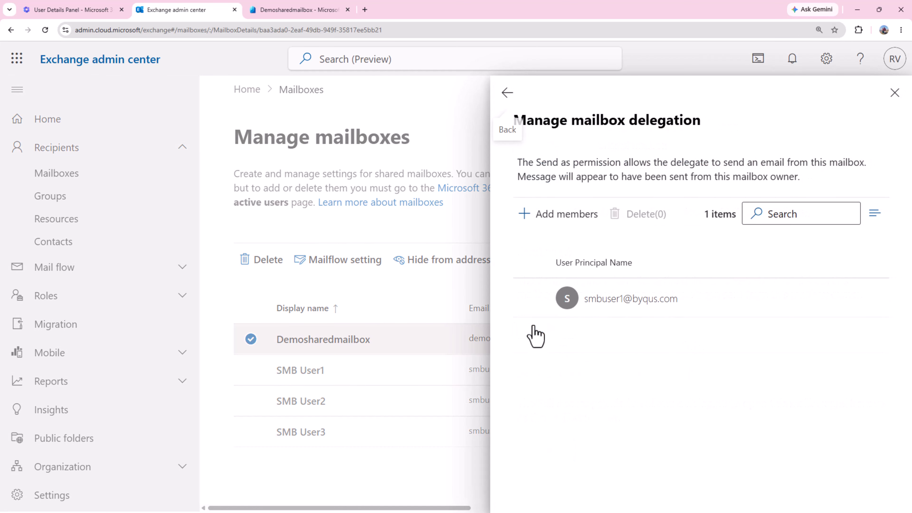
left_click(507, 93)
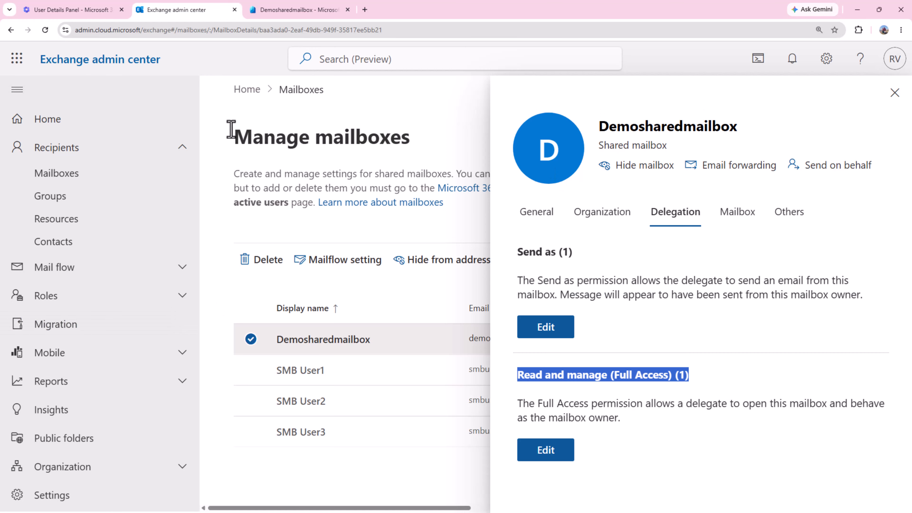
Go to Recipients > Groups and view the Microsoft 365 groups list.
left_click(74, 174)
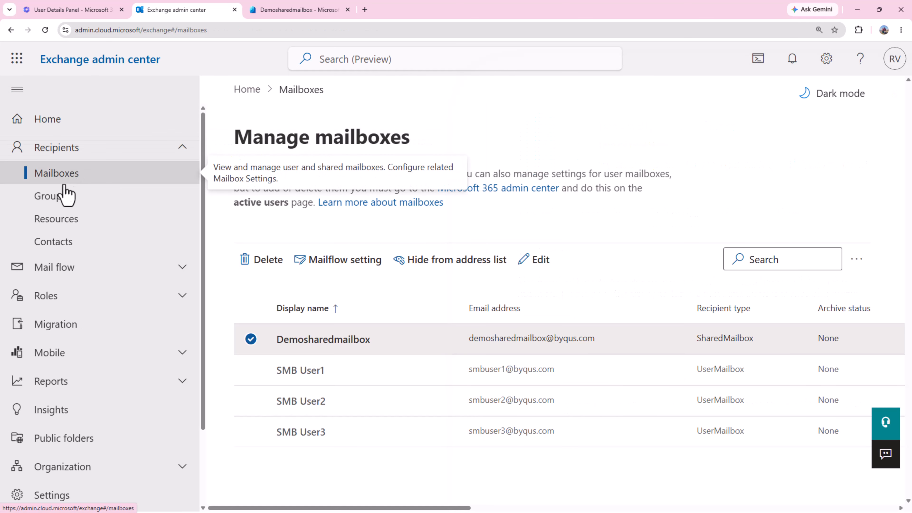
left_click(53, 204)
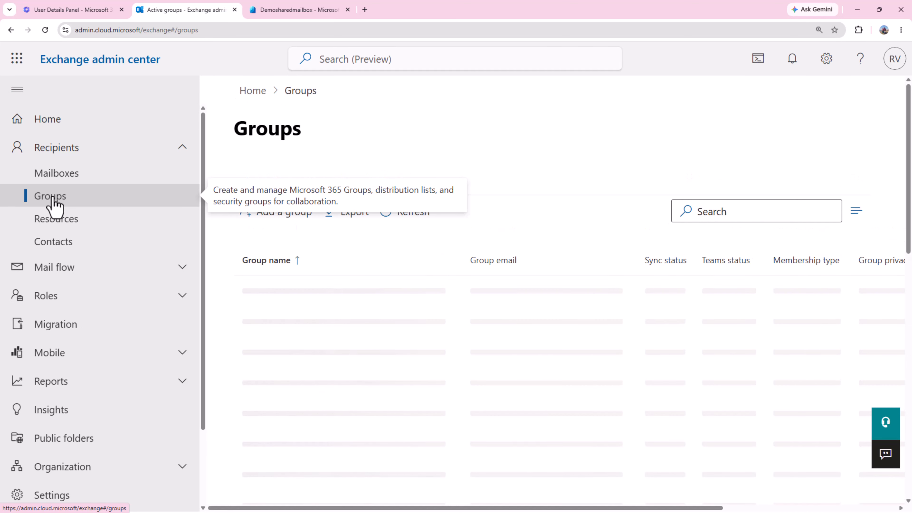
scroll(549, 216, "down", 1)
scroll(545, 208, "up", 1)
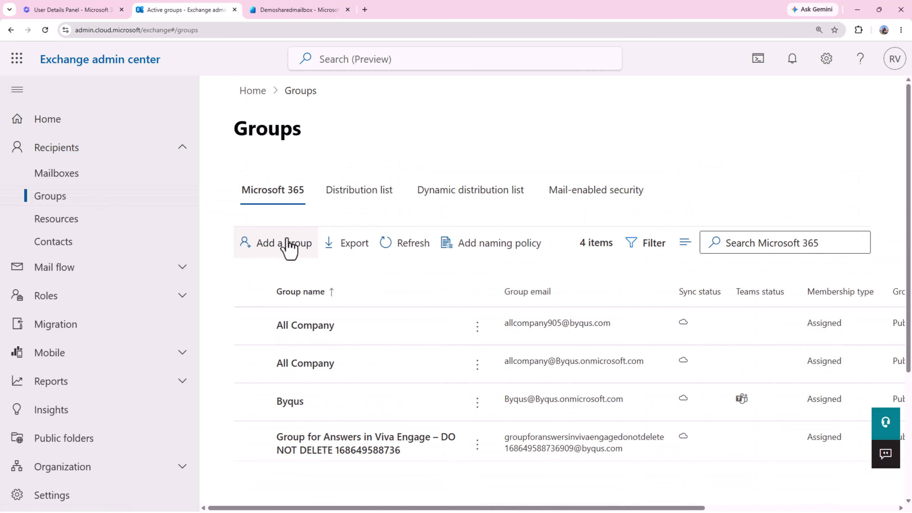
left_click(279, 194)
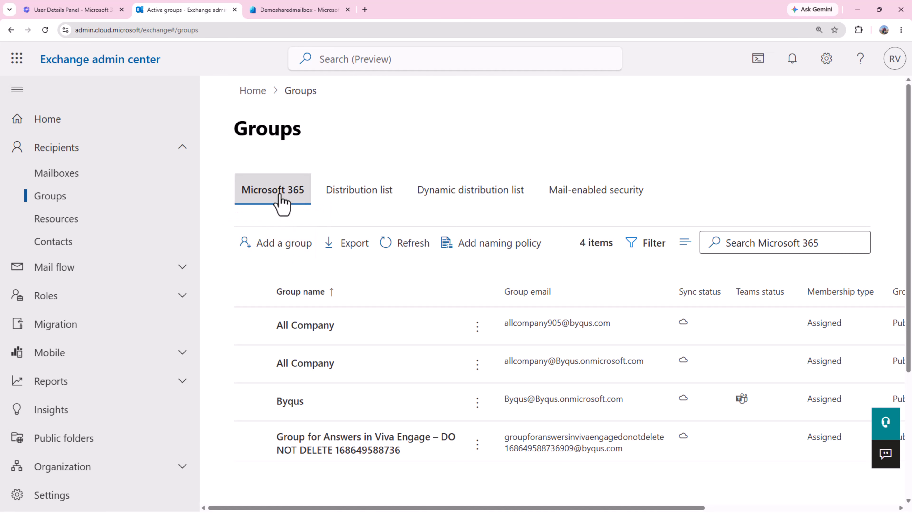
left_click(279, 194)
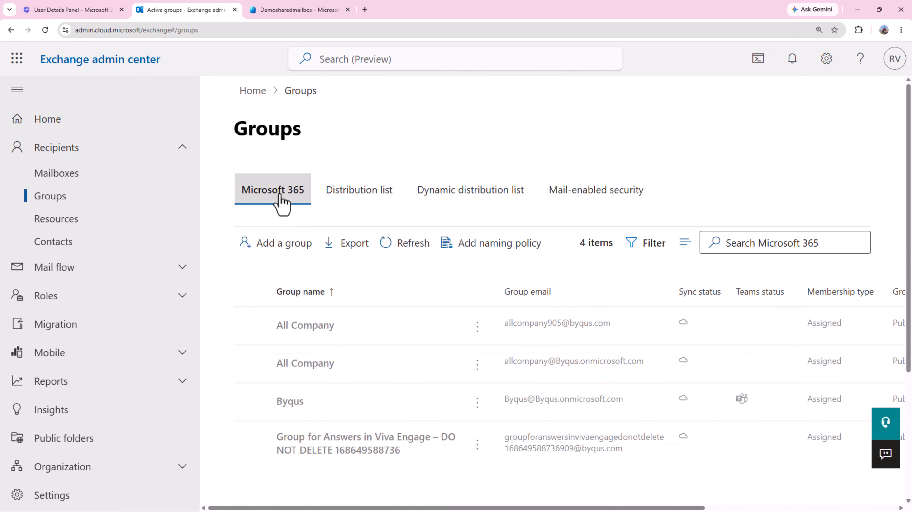
Check the Distribution list and empty Mail-enabled security tabs, then start adding a group.
left_click(350, 195)
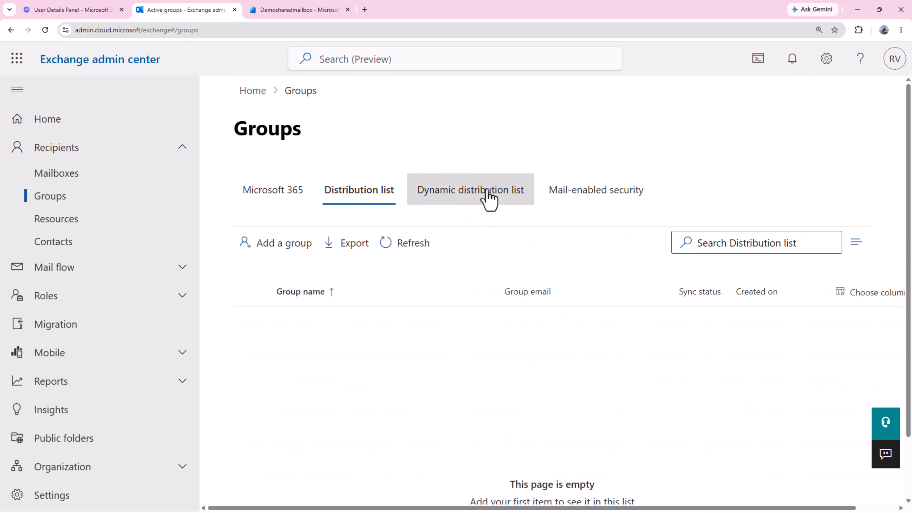
left_click(574, 194)
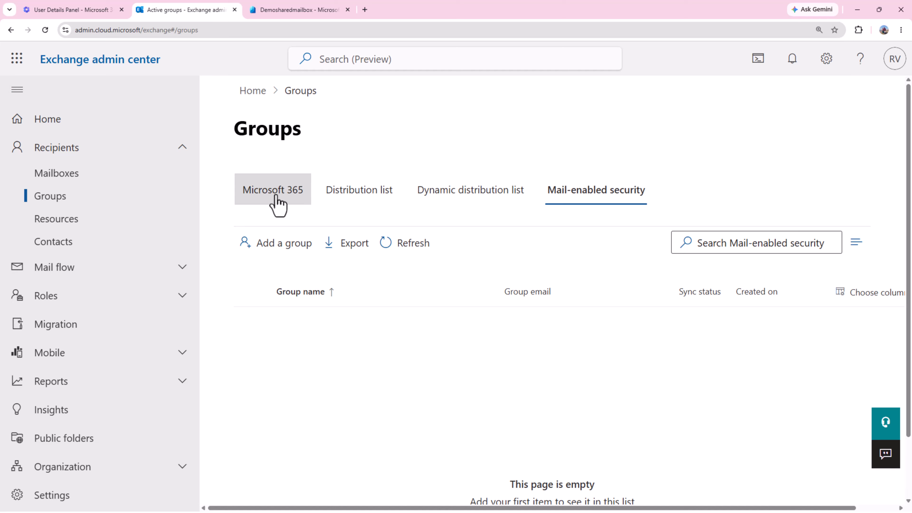
left_click(596, 201)
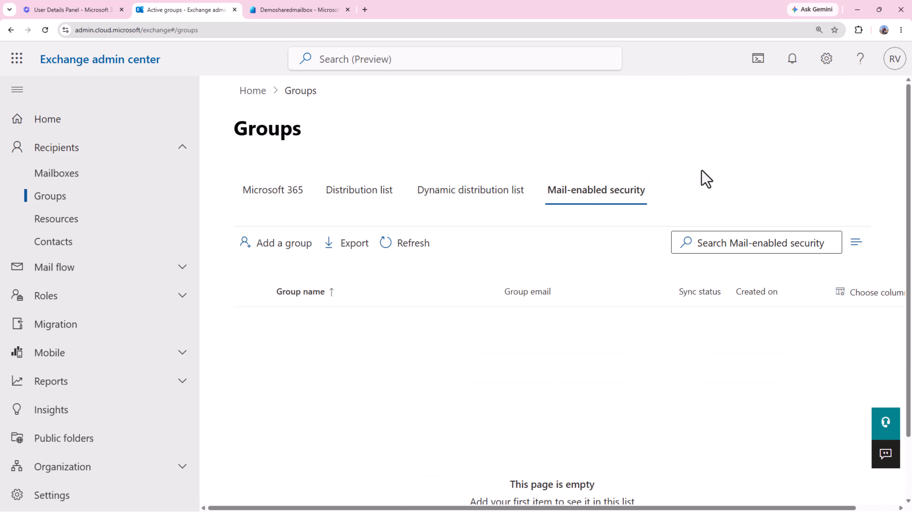
left_click(277, 248)
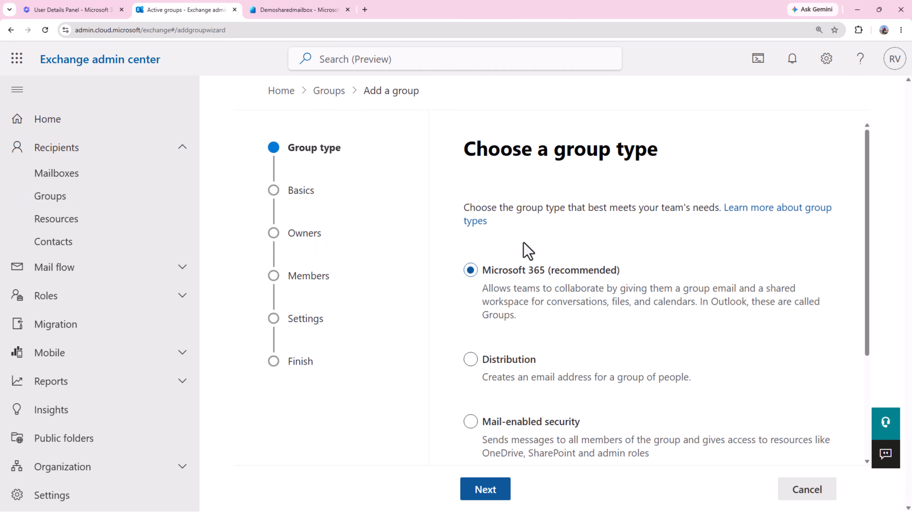
Choose Mail-enabled security as the new group's type.
scroll(525, 248, "down", 4)
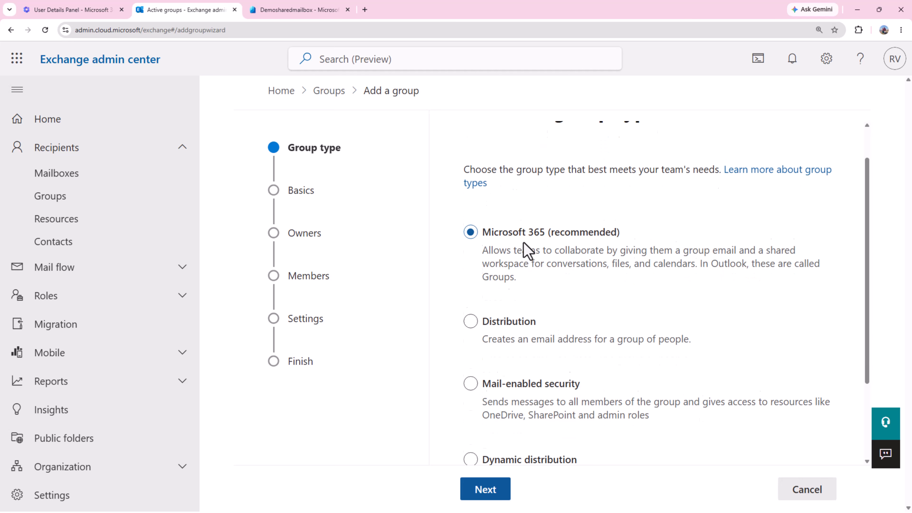
left_click(473, 269)
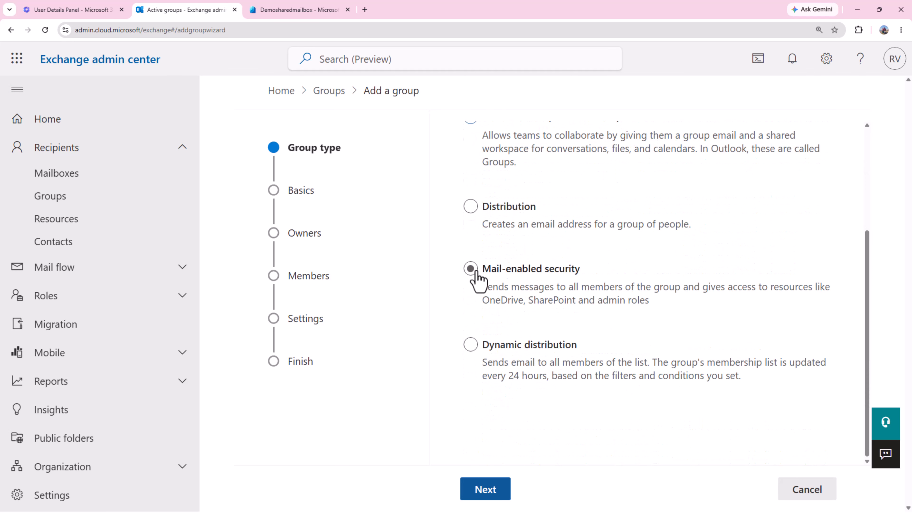
left_click(491, 500)
Name the group DesmoSharedMailbox-FullAccess with description 'Provides Full Access to Shared Mailboxes'.
left_click(508, 278)
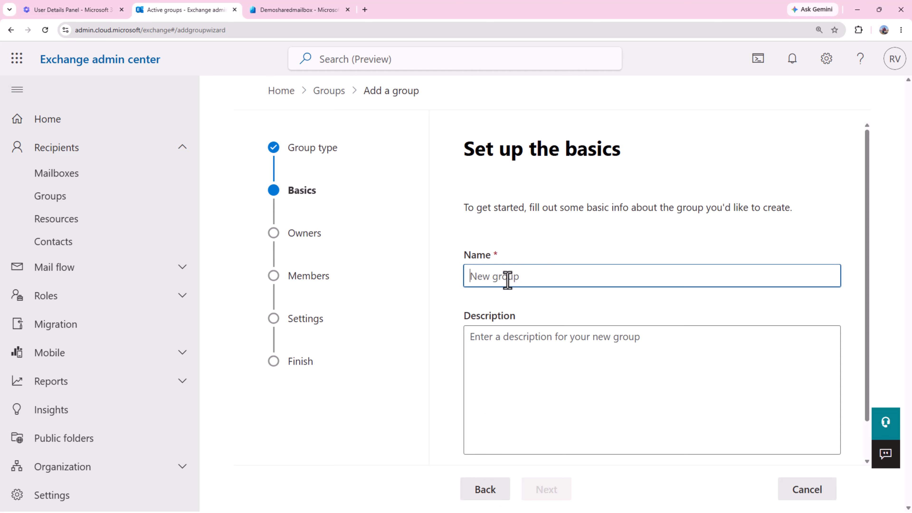
type("DesmoSharedMailbox")
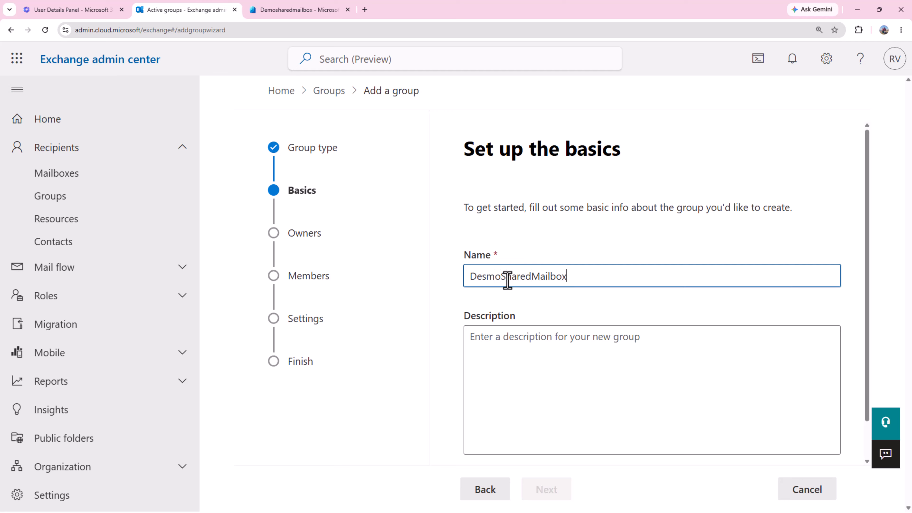
type("-FullAccess")
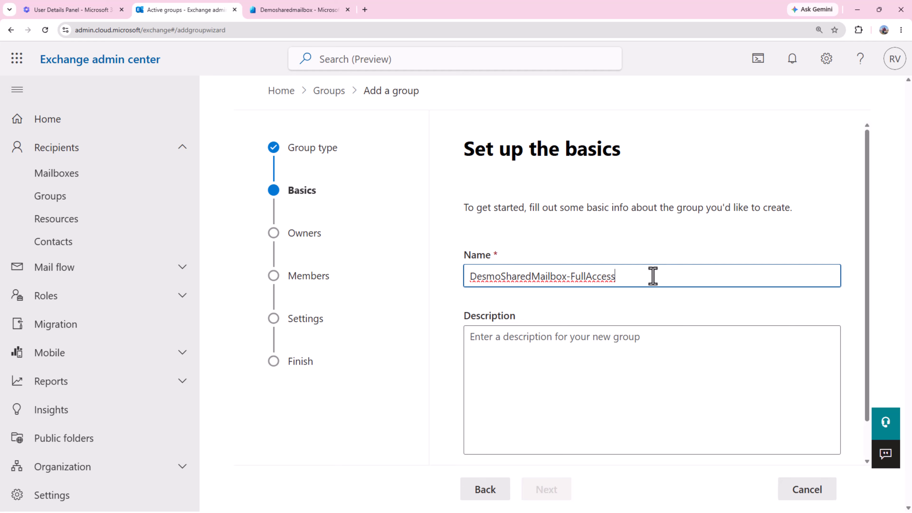
left_click(638, 341)
type("P")
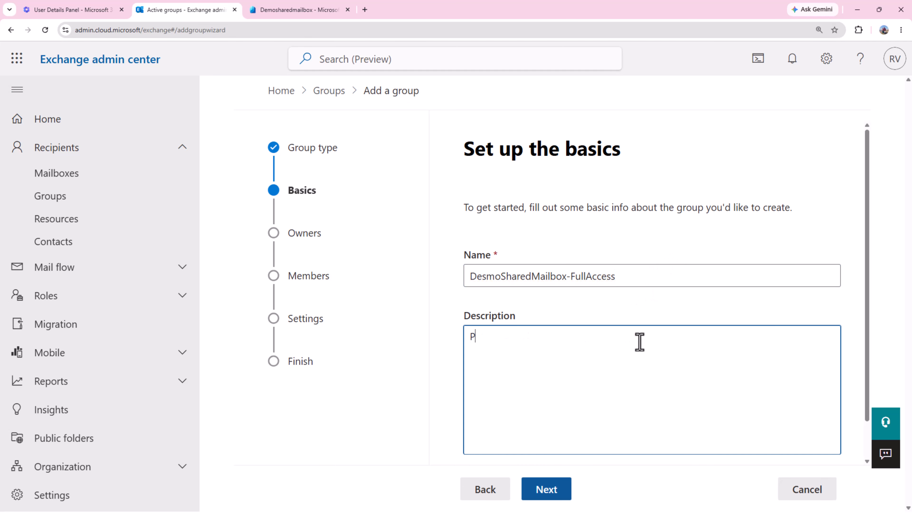
type("rovides Full Access to ")
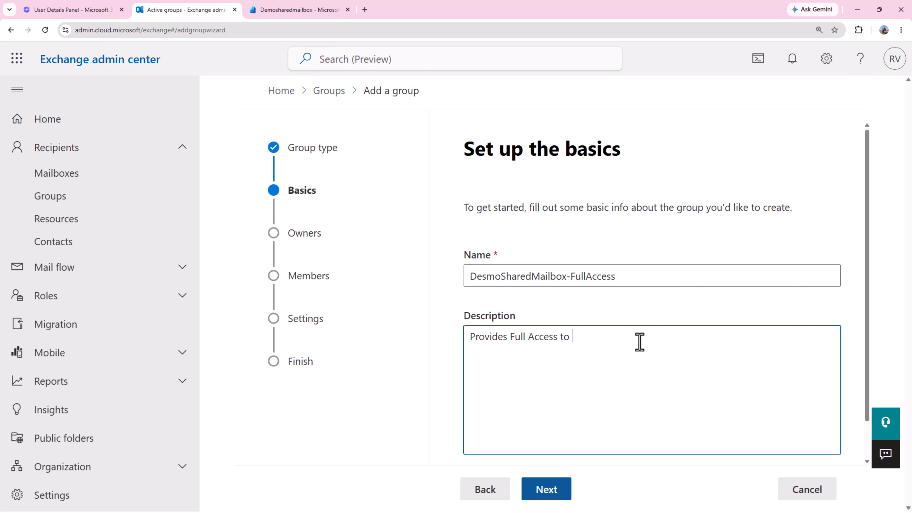
type("Shared Mailboxes")
Assign SMB User1 as the group's owner.
left_click(558, 488)
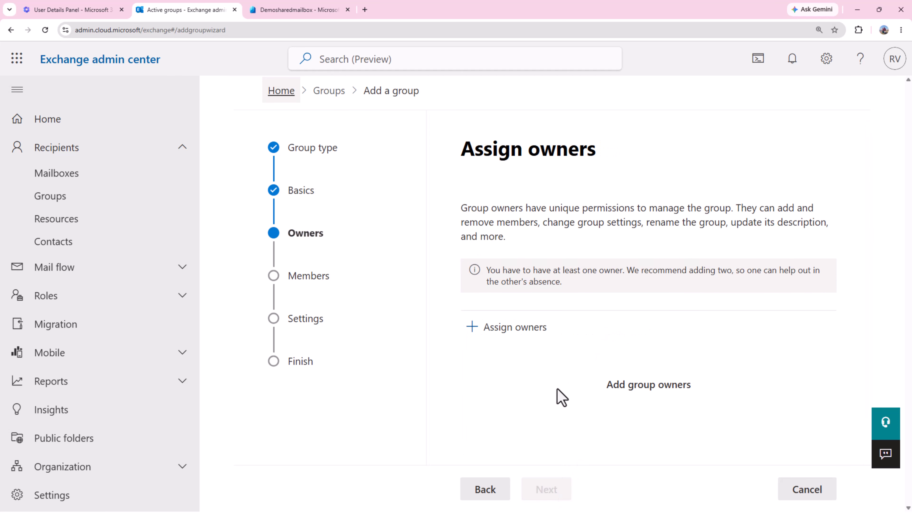
left_click(503, 334)
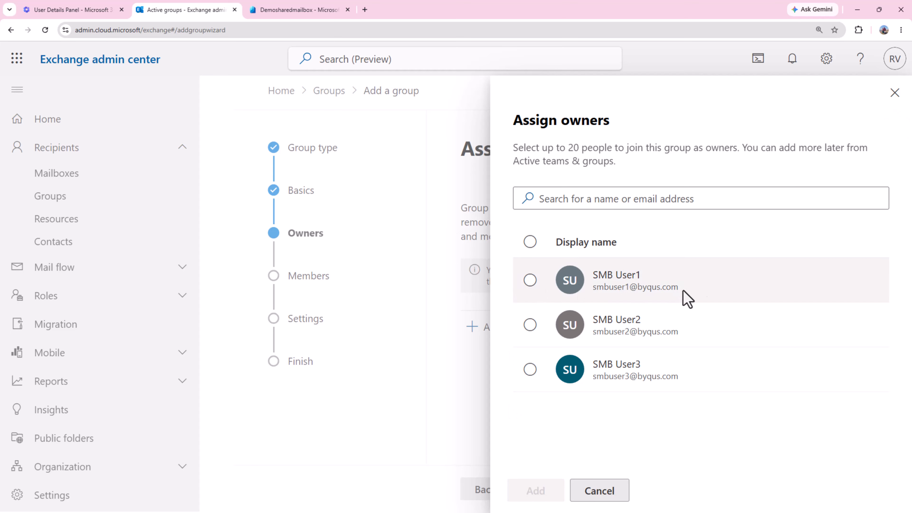
left_click(531, 279)
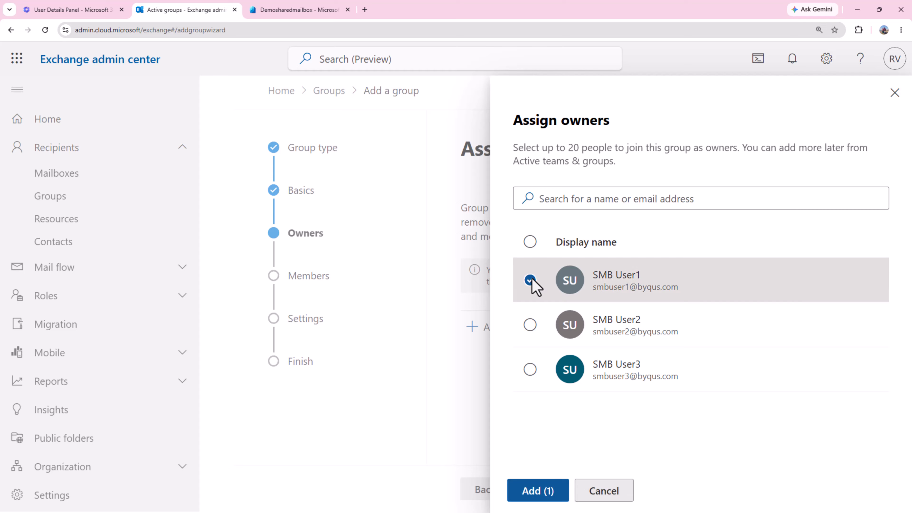
left_click(538, 491)
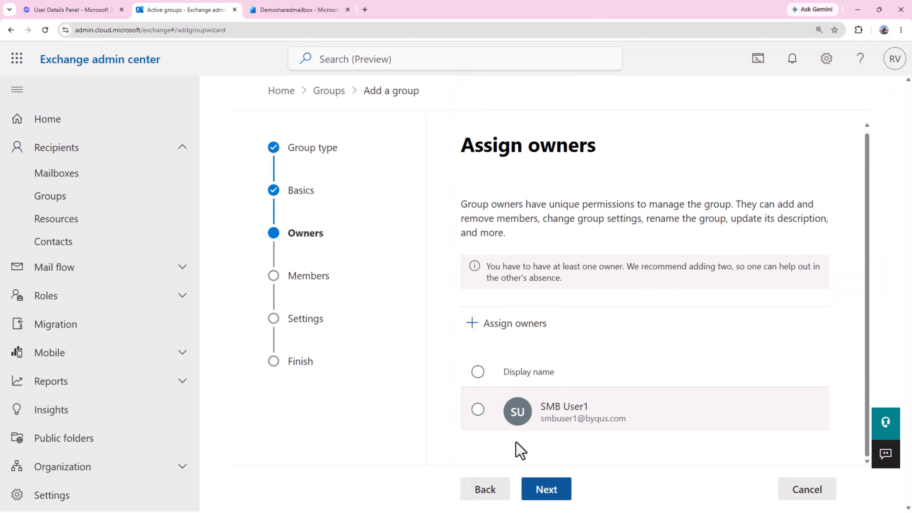
Add SMB User1 and SMB User2 as the group's members.
left_click(546, 495)
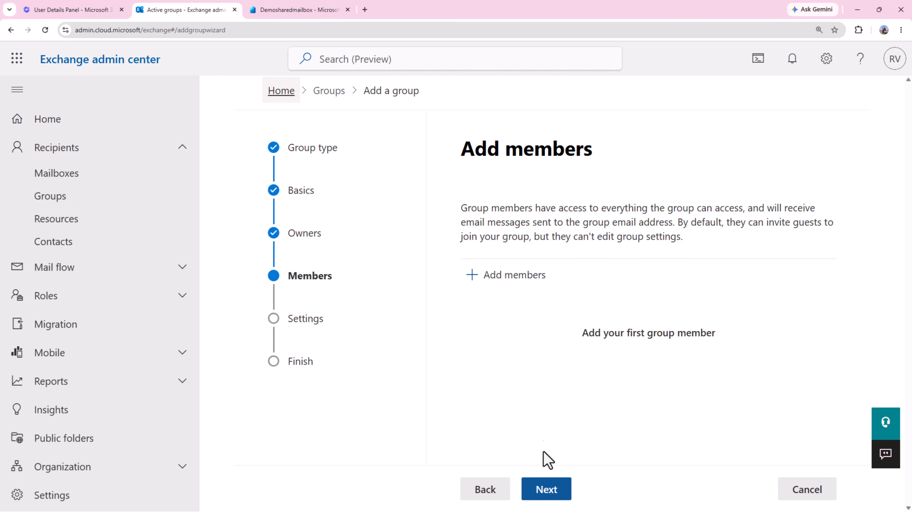
left_click(520, 282)
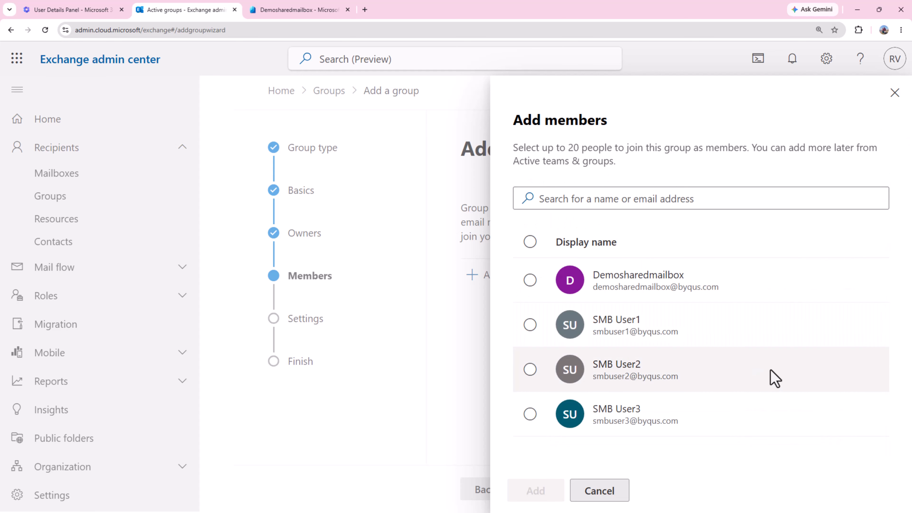
left_click(530, 325)
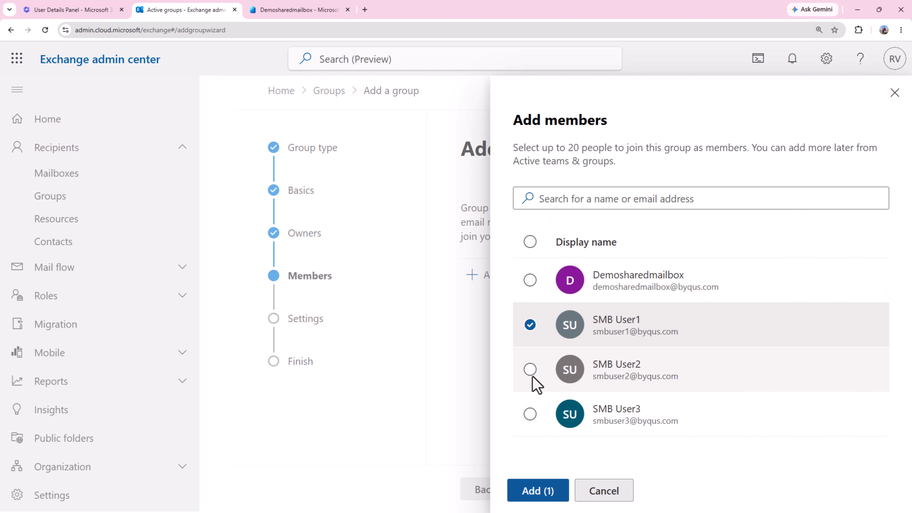
left_click(530, 370)
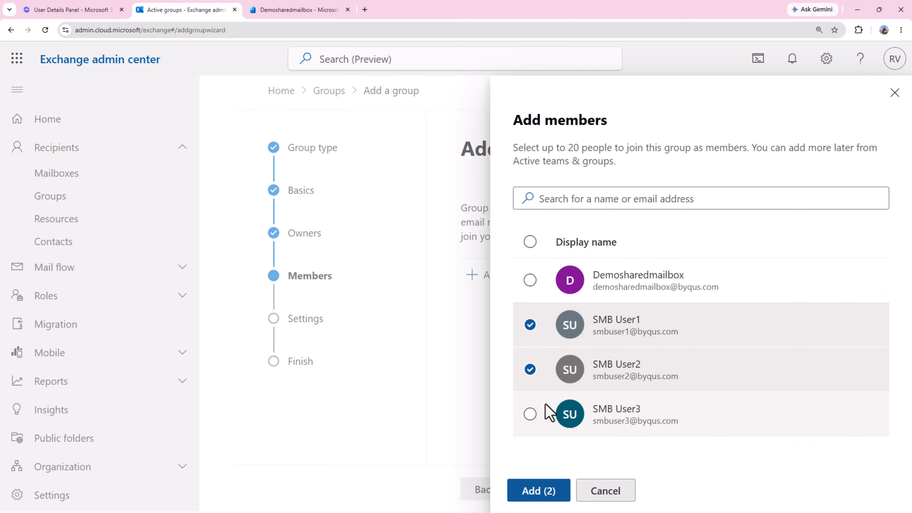
left_click(530, 414)
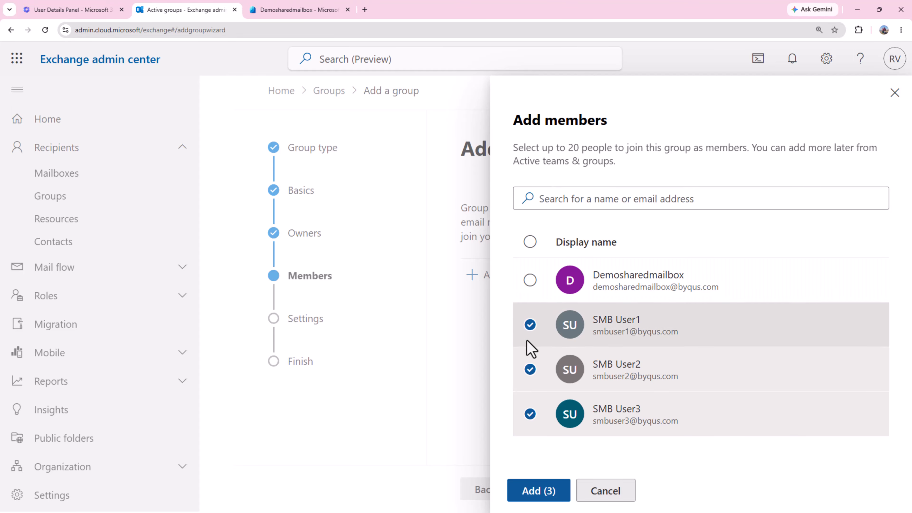
left_click(530, 417)
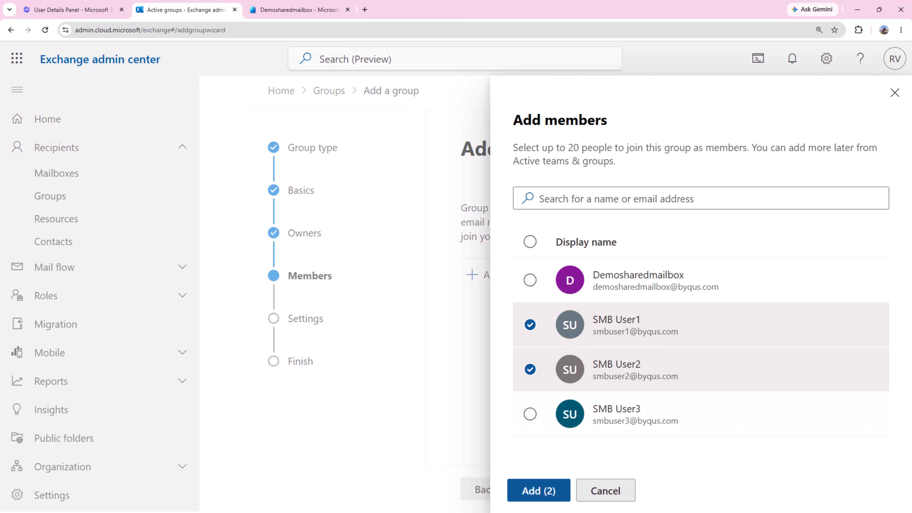
left_click(537, 492)
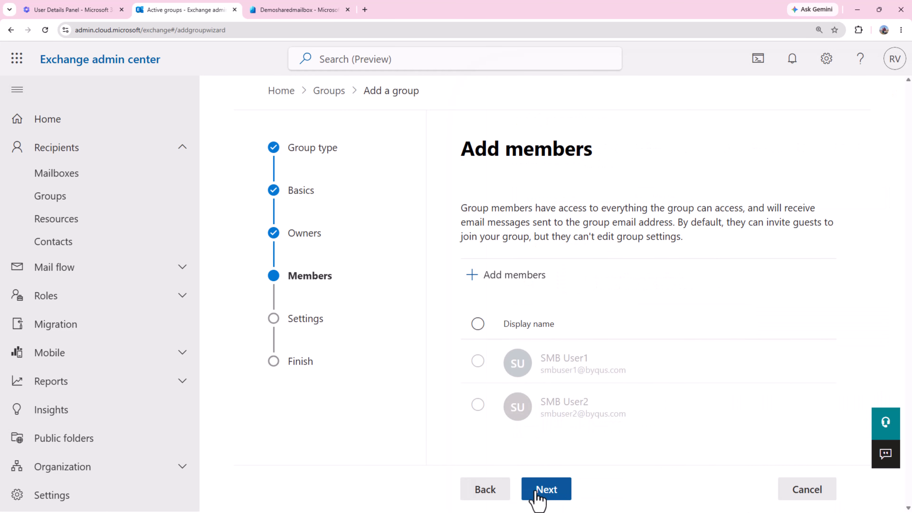
left_click(555, 493)
left_click(555, 307)
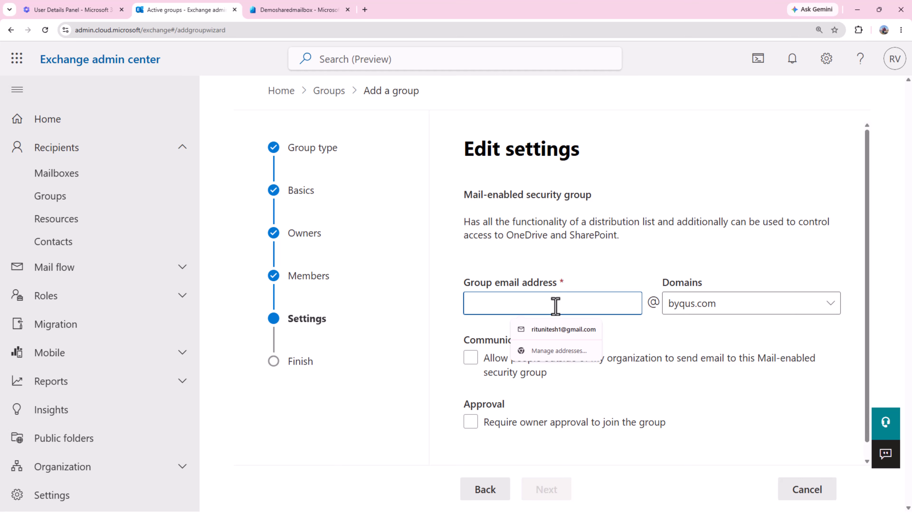
type("smb")
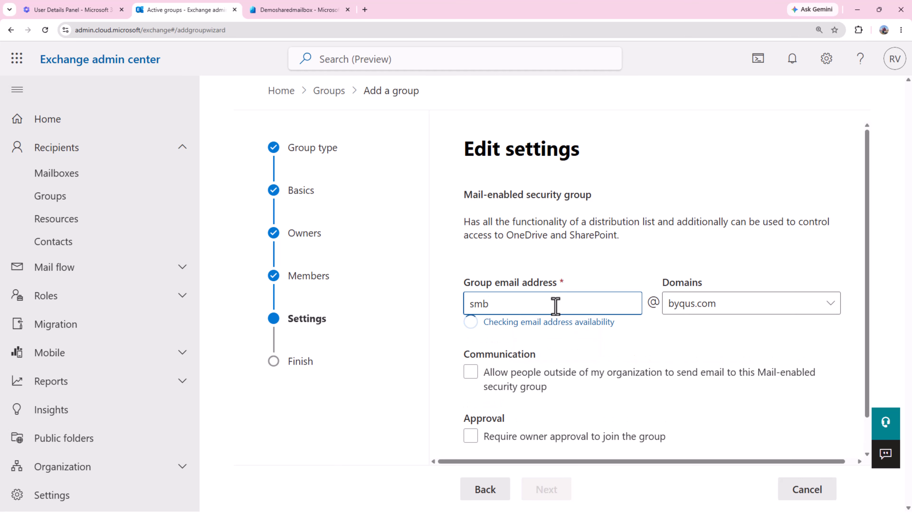
type("-fullaccess")
scroll(616, 361, "down", 1)
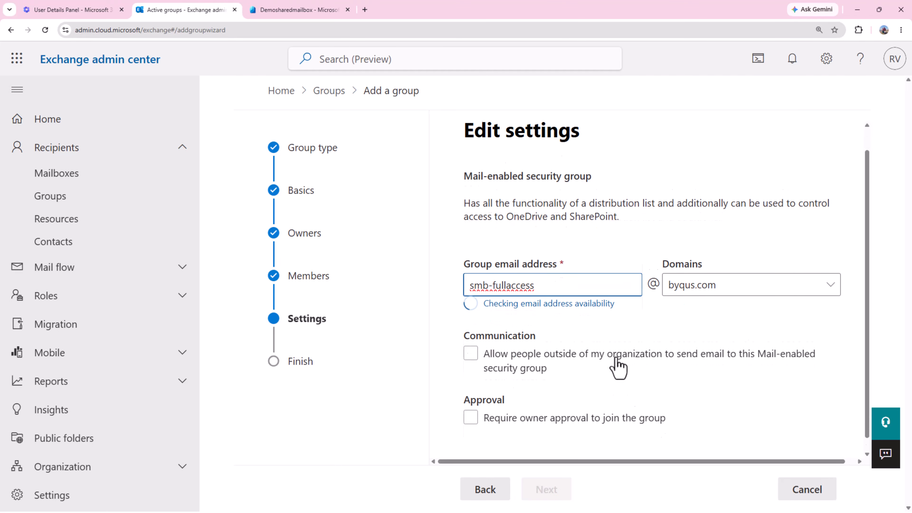
left_click(616, 359)
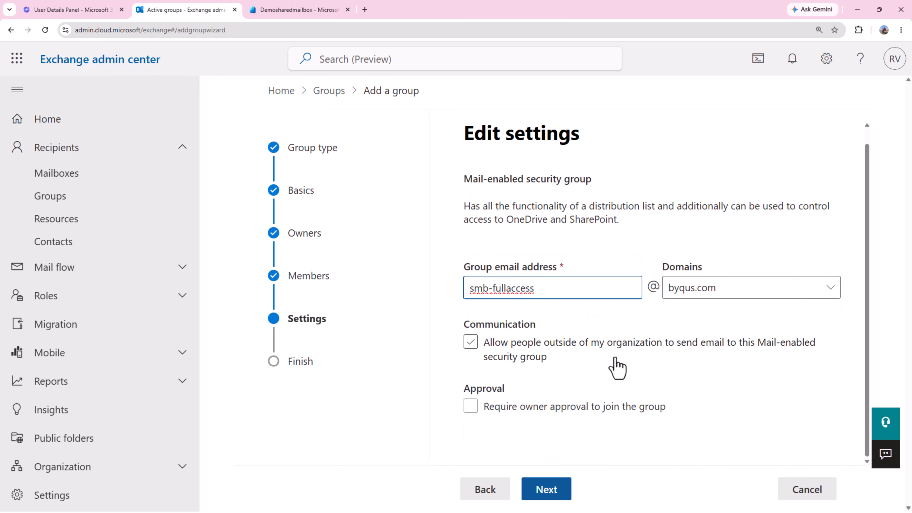
left_click(625, 346)
left_click(472, 346)
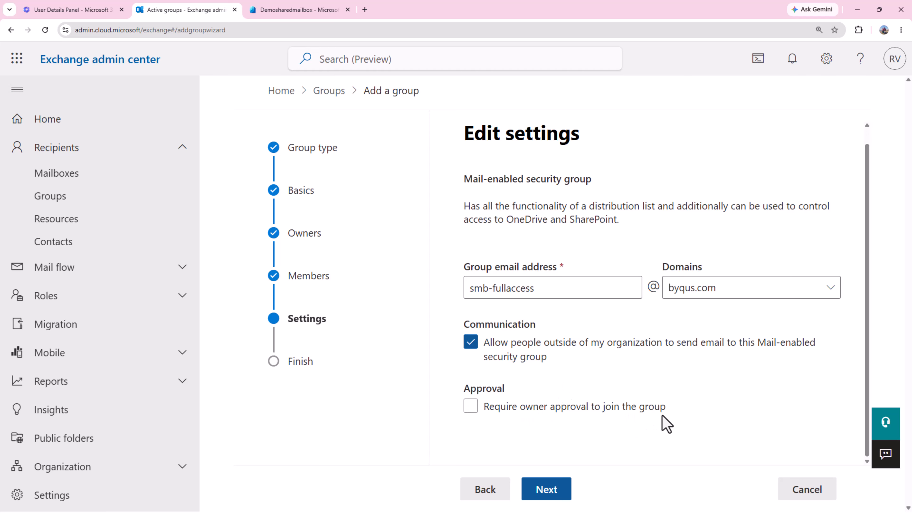
left_click(470, 410)
Review and create the DesmoSharedMailbox-FullAccess group.
left_click(546, 489)
scroll(602, 395, "down", 4)
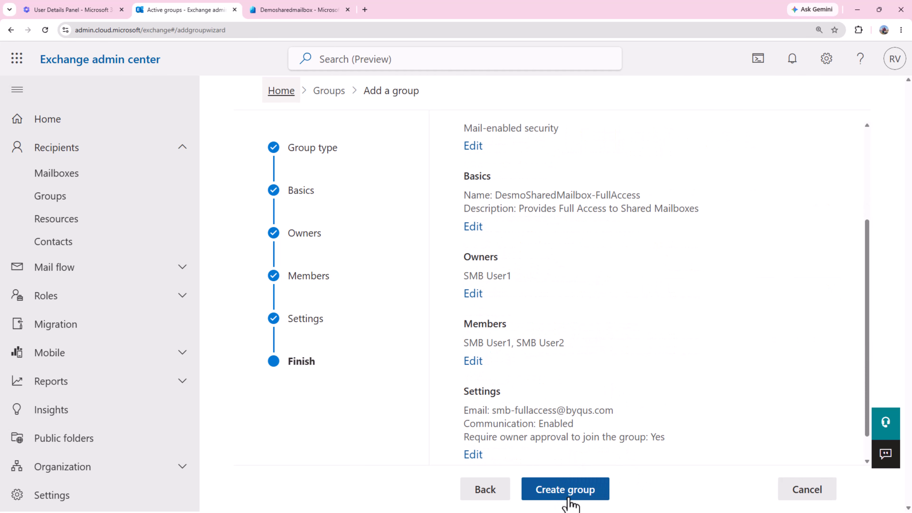
left_click(570, 503)
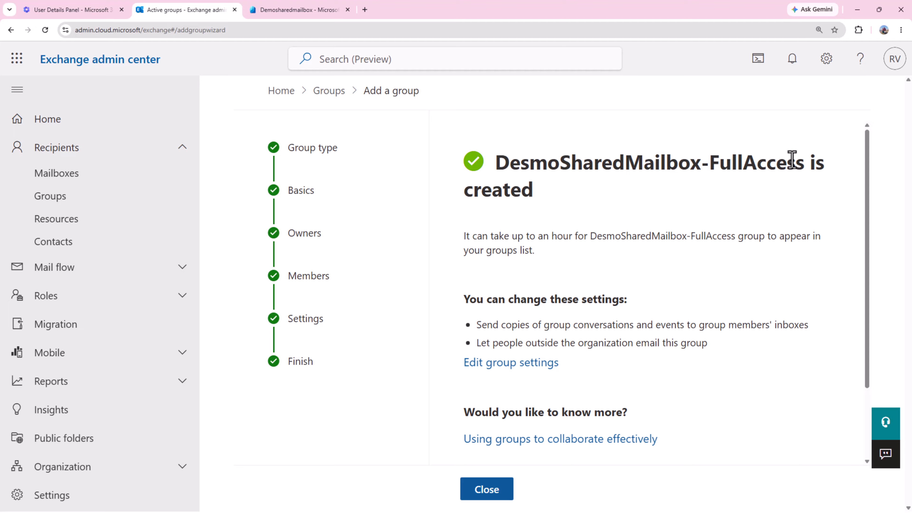
left_click_drag(804, 166, 488, 167)
key("ctrl+c")
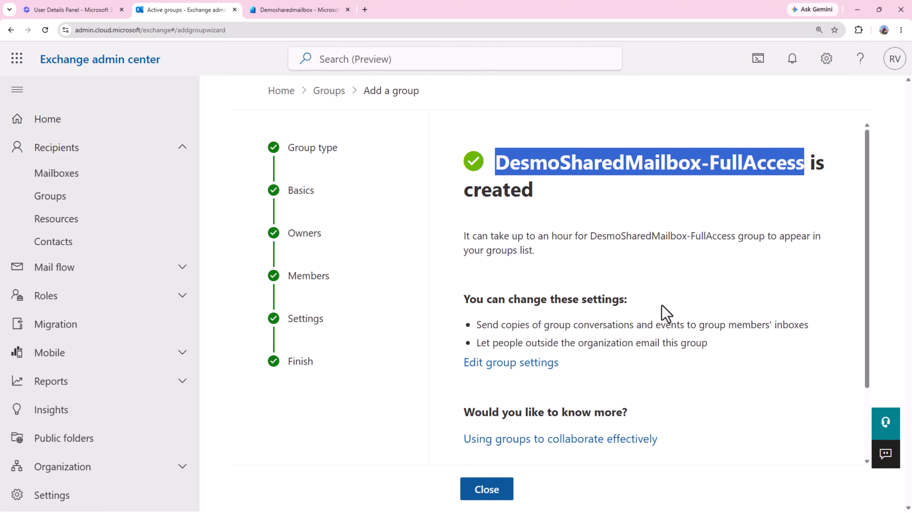
scroll(661, 315, "down", 3)
Start another group with Mail-enabled security as its type.
left_click(526, 426)
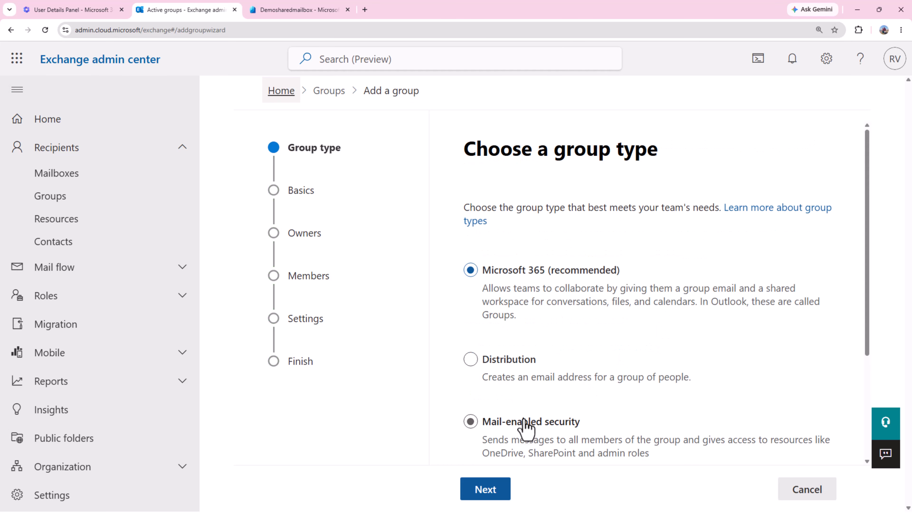
scroll(543, 397, "down", 4)
left_click(477, 269)
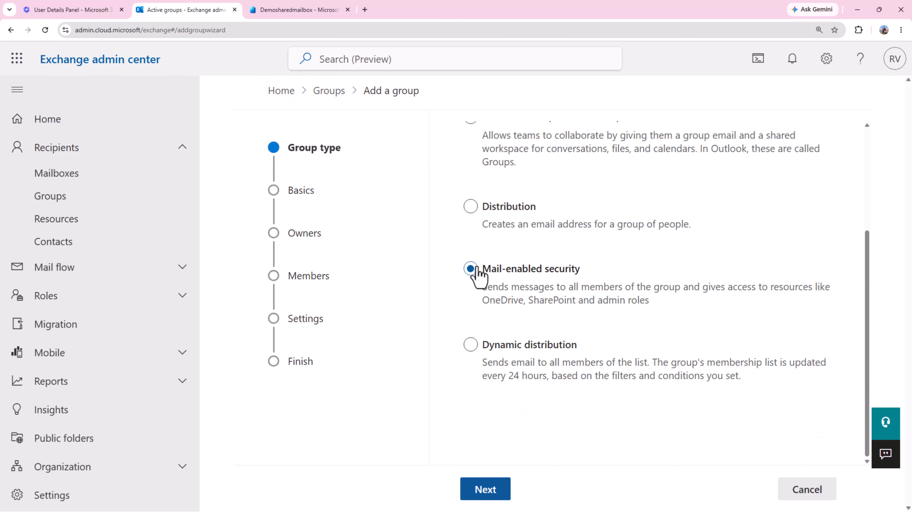
left_click(483, 489)
Name it DesmoSharedMailbox-SendAs with description 'Send As Permission to SDEemo Shared Mail'.
left_click(512, 276)
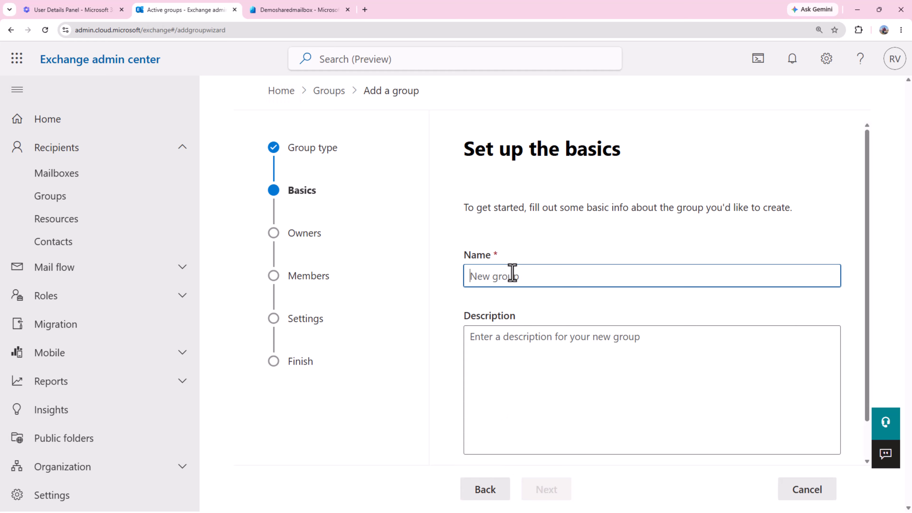
key("ctrl+v")
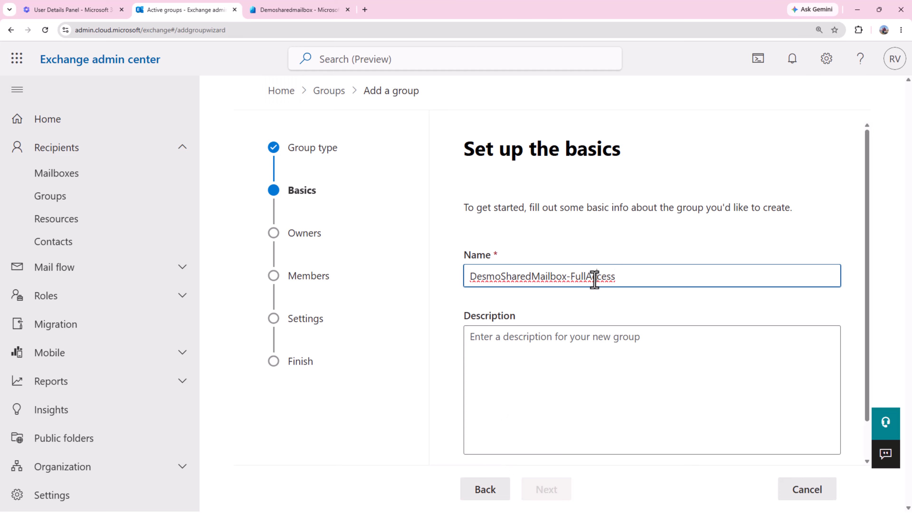
double_click(596, 279)
type("SendA")
left_click(607, 357)
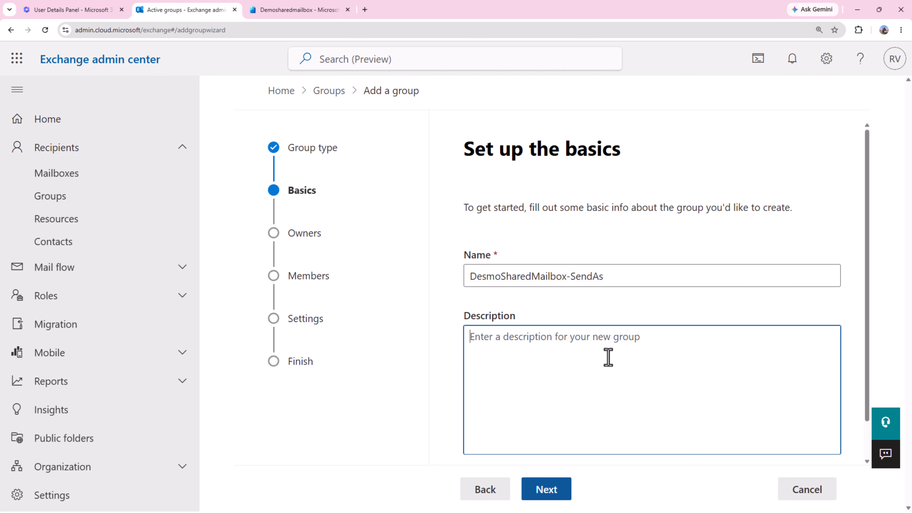
type("Send As")
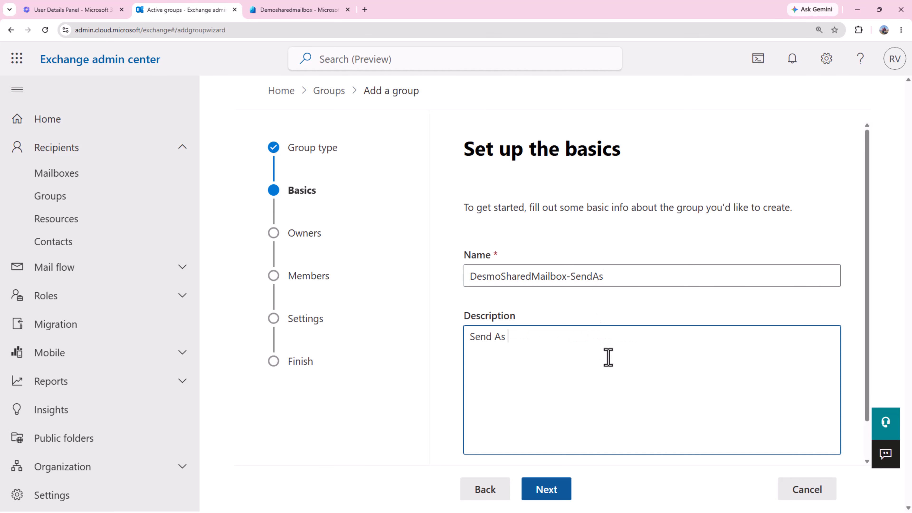
type(" Permission to ")
type("S")
type("DE")
type("emo Shared")
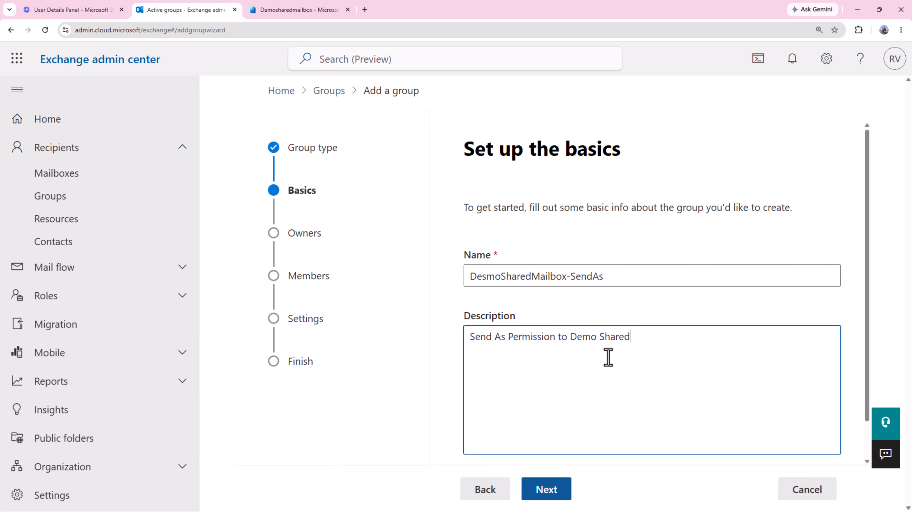
type(" Mailbox")
Make SMB User1 the SendAs group's owner and skip adding members.
left_click(539, 498)
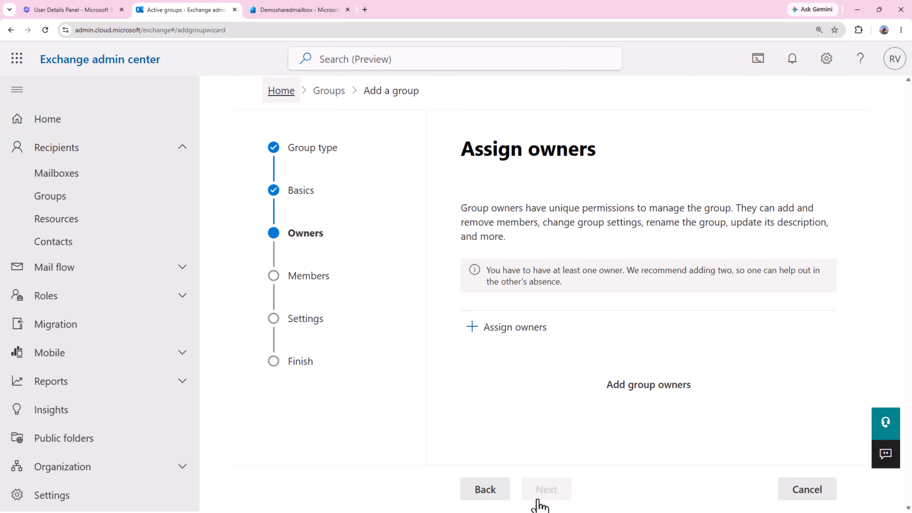
left_click(516, 328)
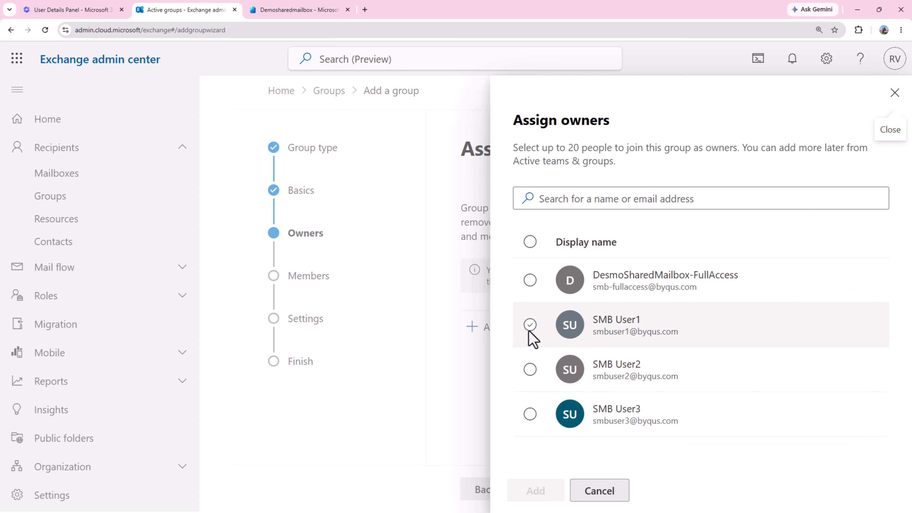
left_click(529, 330)
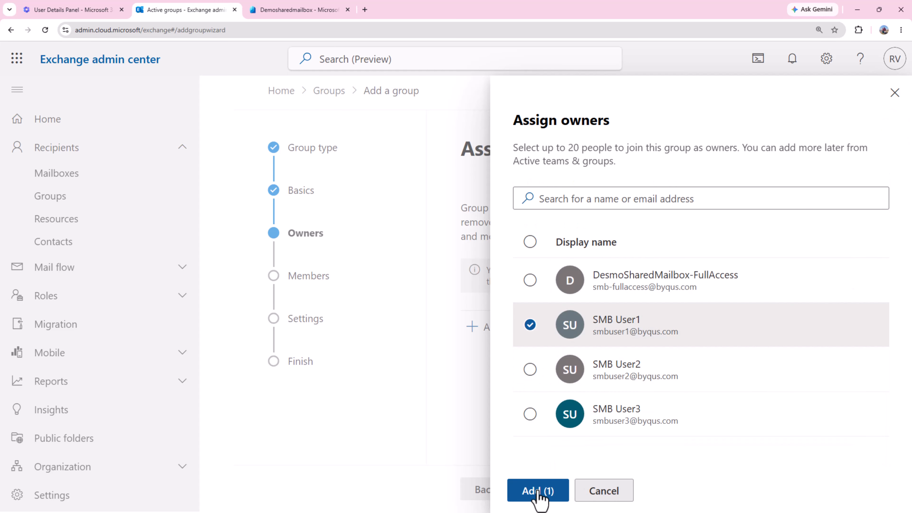
left_click(538, 491)
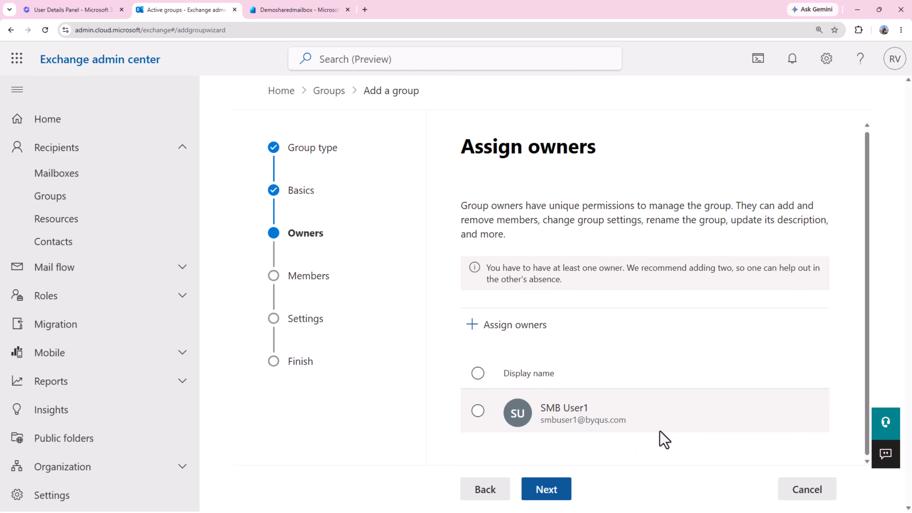
left_click(536, 497)
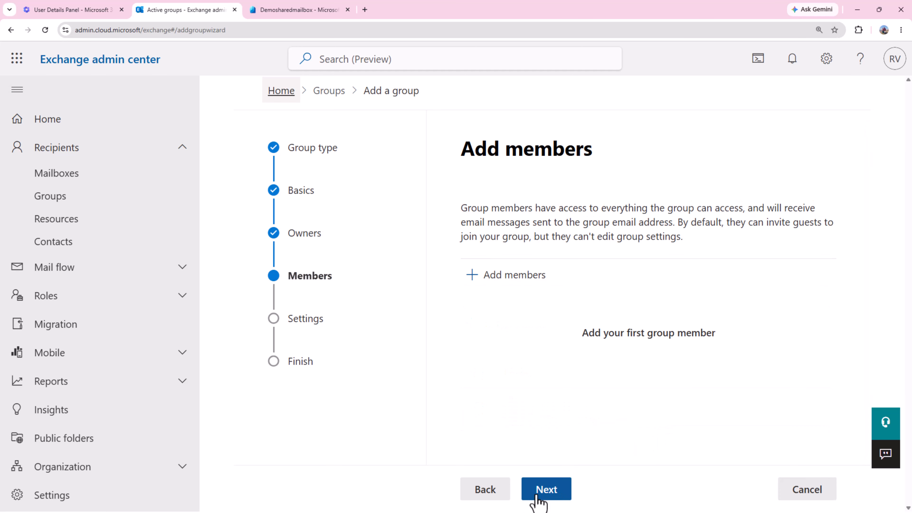
left_click(549, 490)
Set the address to smb-sendas, allow outside senders, and require owner approval to join.
left_click(531, 299)
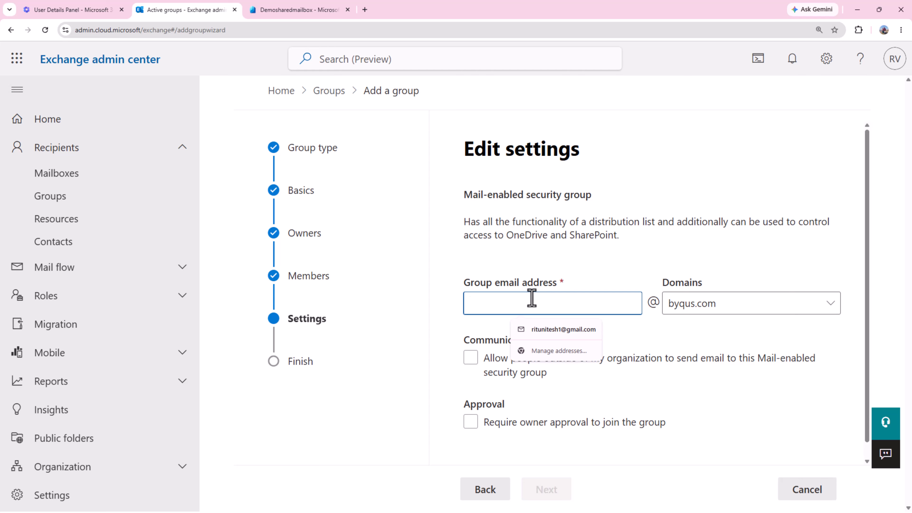
type("smb")
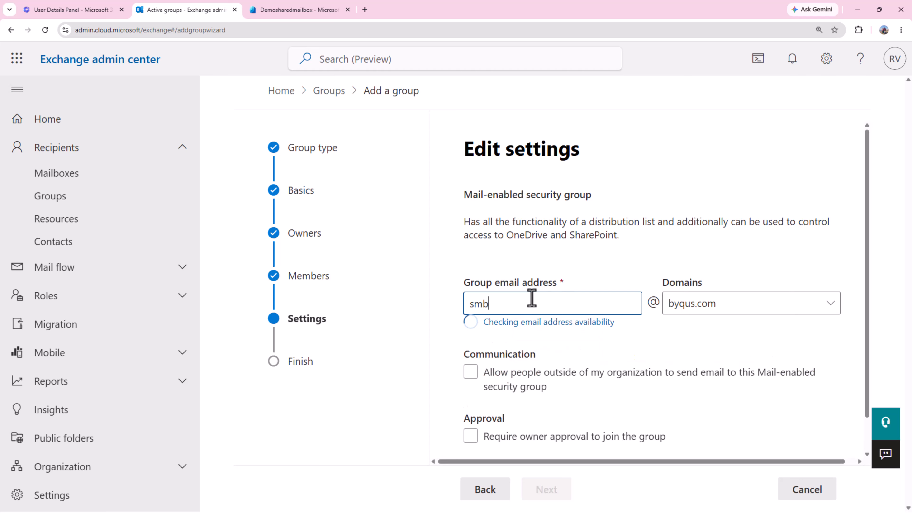
type("-sendas")
left_click(522, 366)
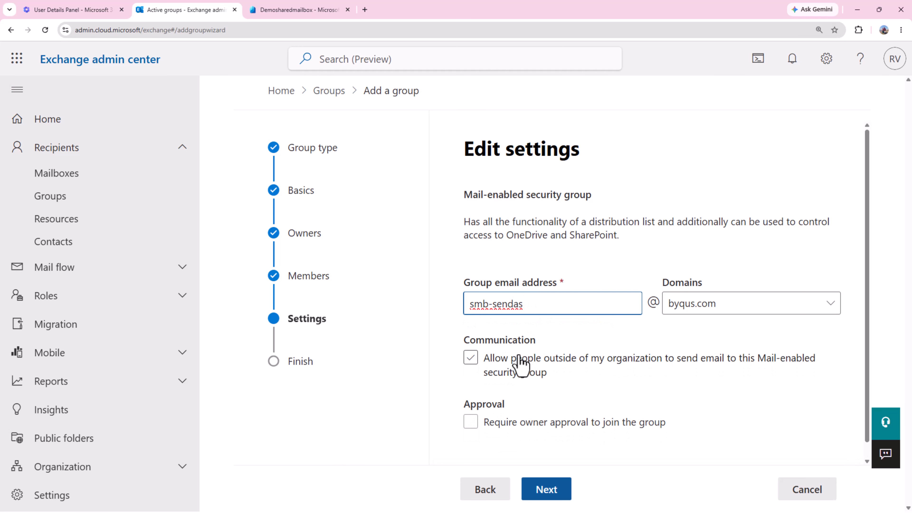
left_click(471, 359)
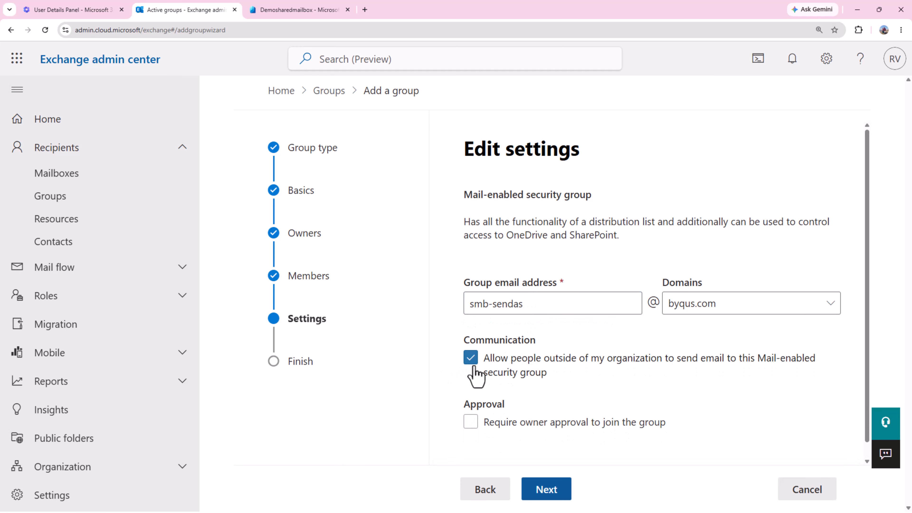
left_click(470, 422)
scroll(564, 467, "down", 1)
Review and create the DesmoSharedMailbox-SendAs group.
left_click(548, 498)
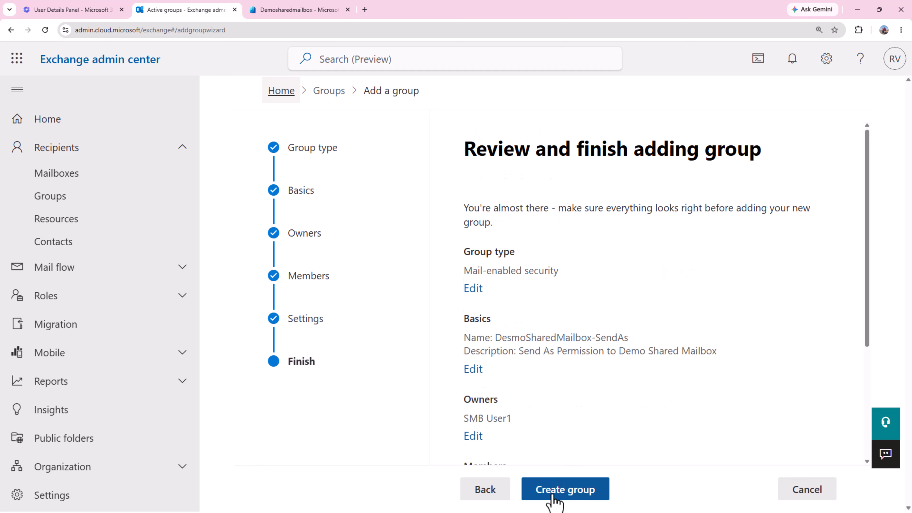
scroll(593, 467, "down", 3)
left_click(578, 492)
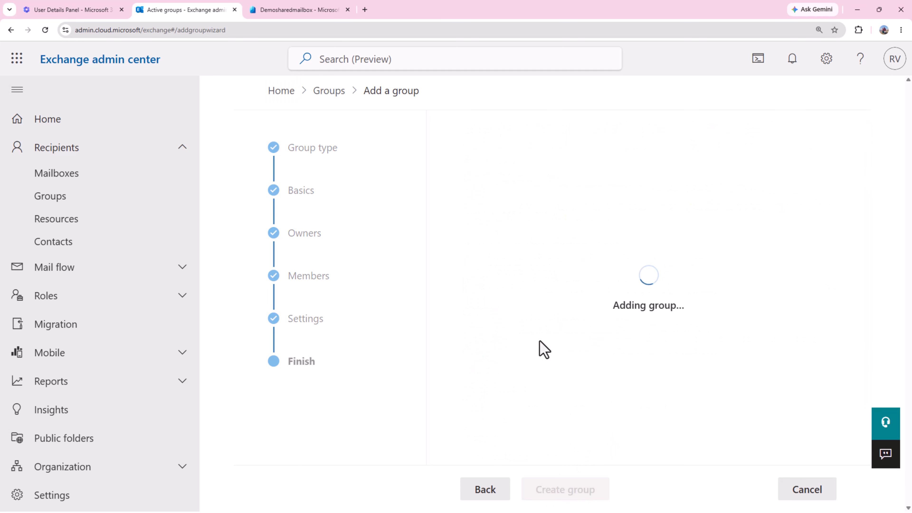
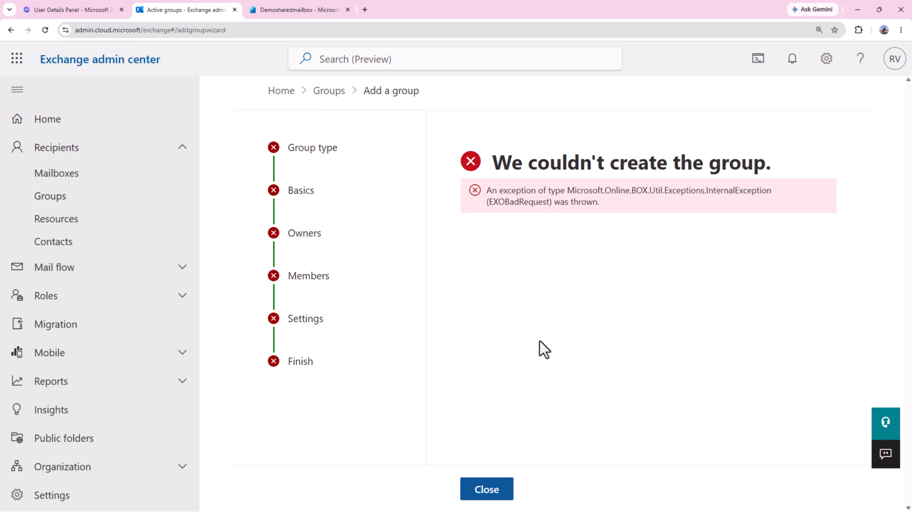
Close the 'We couldn't create the group' error page to get back to Groups.
left_click(45, 30)
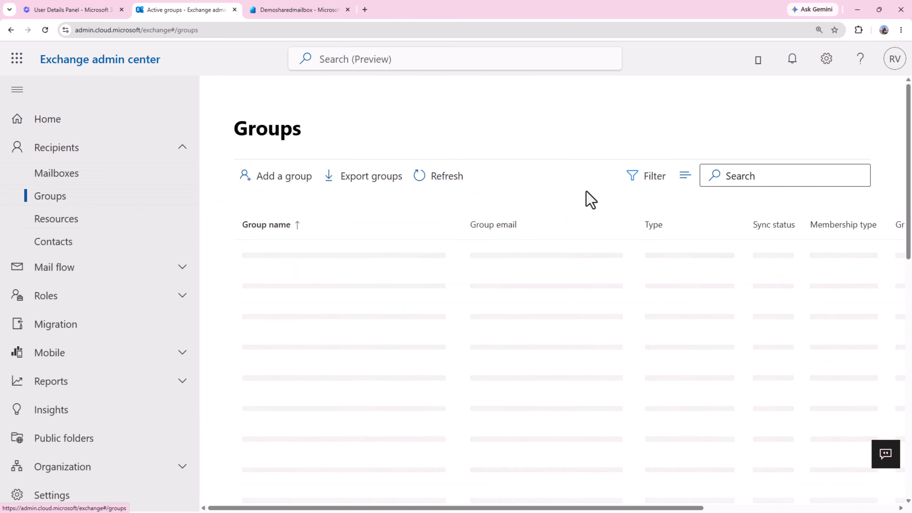
Start a new group of type Mail-enabled security.
left_click(306, 183)
scroll(494, 449, "down", 5)
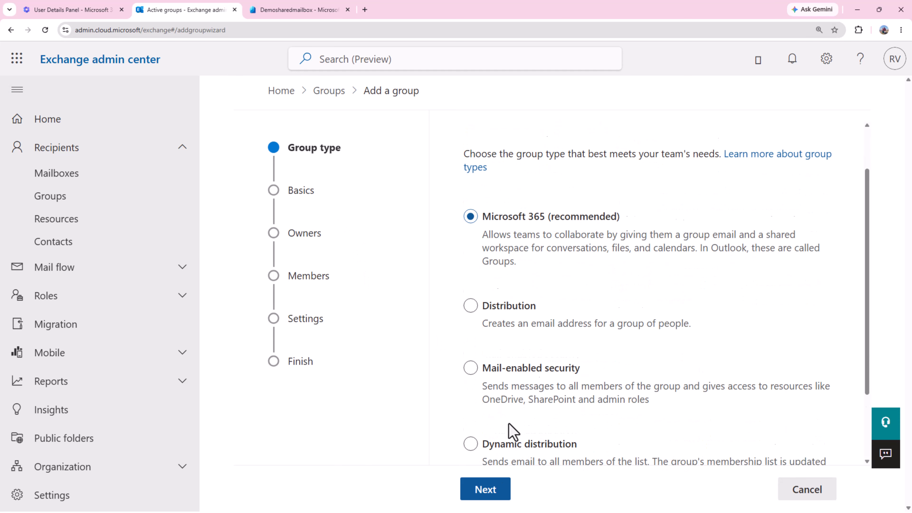
left_click(475, 286)
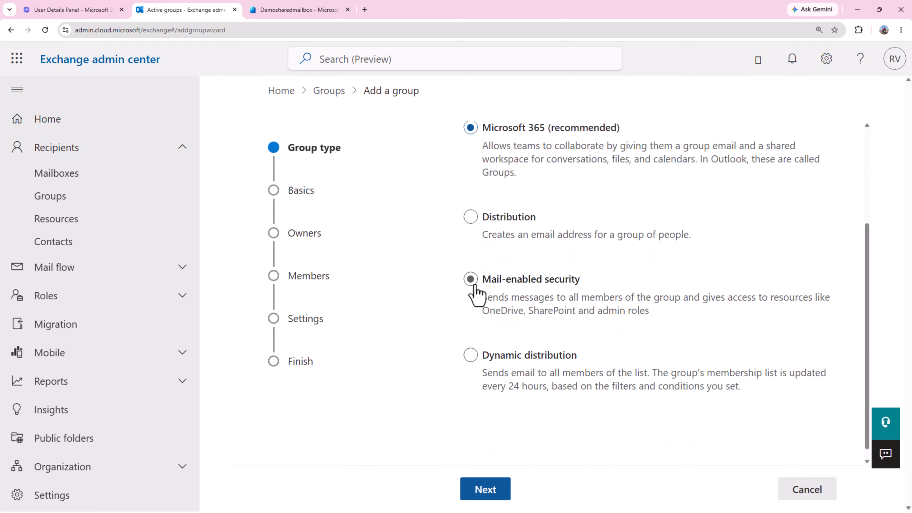
left_click(492, 492)
Name the group smb-sendas, with a description granting send-as permission to the shared mailbox.
left_click(549, 274)
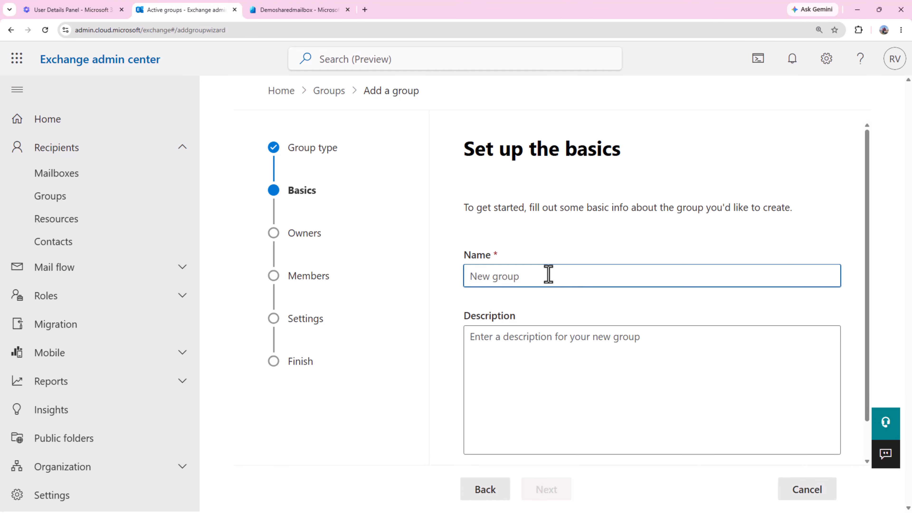
type("smb-sendas")
left_click(559, 359)
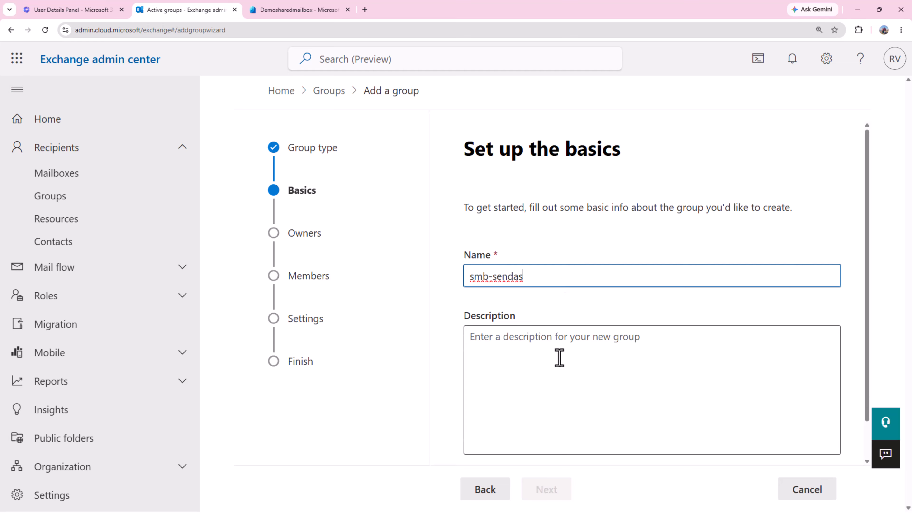
left_click(574, 279)
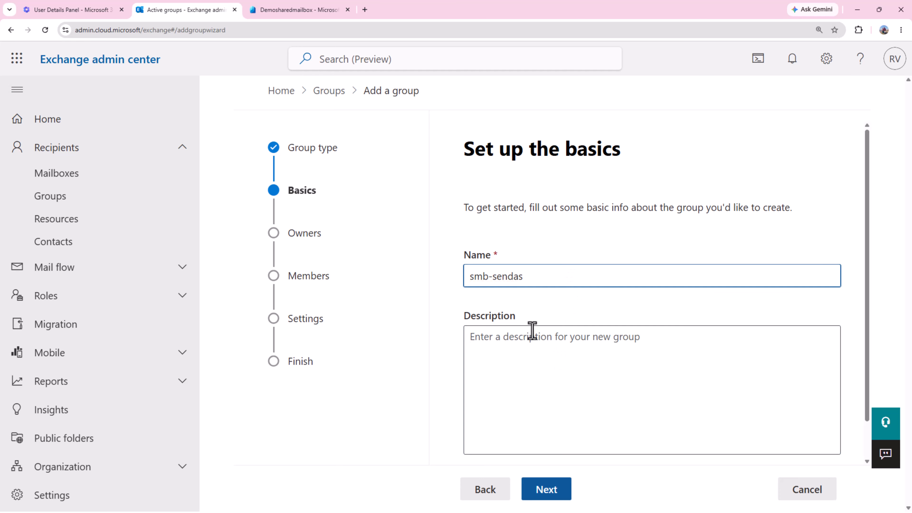
left_click(540, 354)
type("gran")
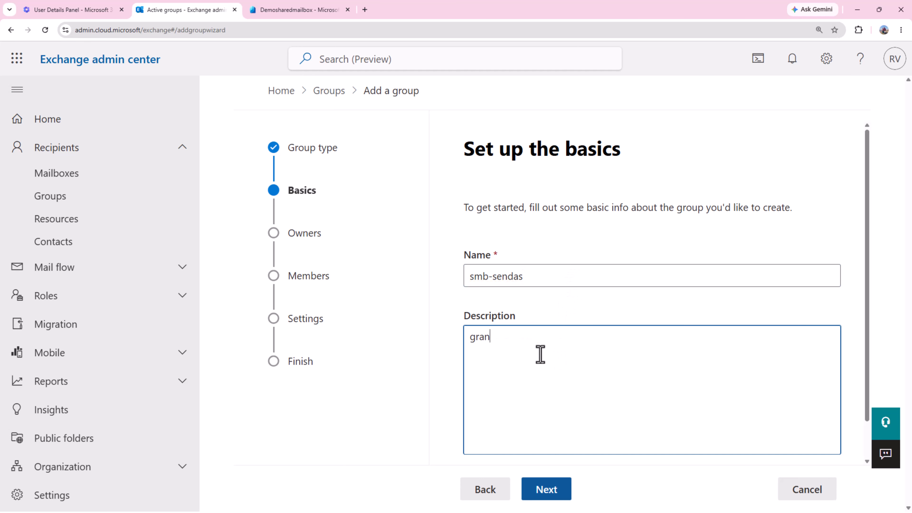
type("ts sendas")
key("BackSpace")
type("as permission to share")
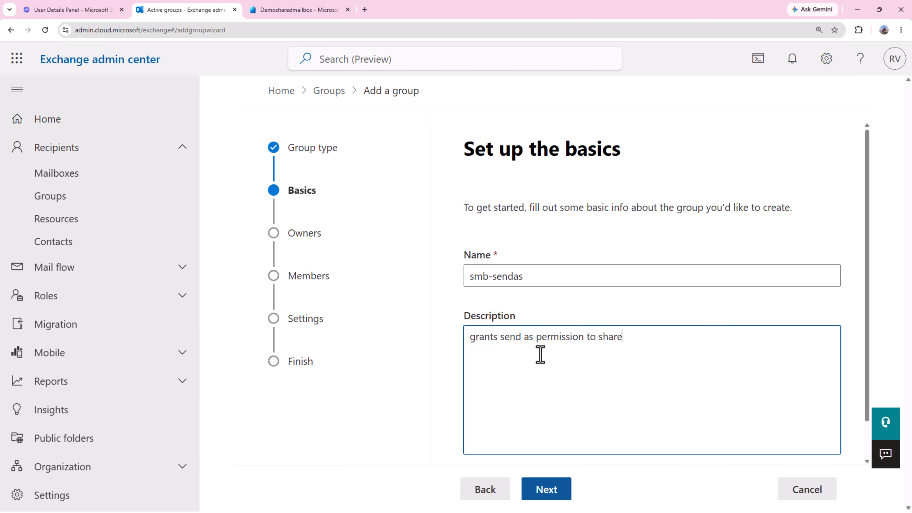
type("d mailbox")
left_click(546, 490)
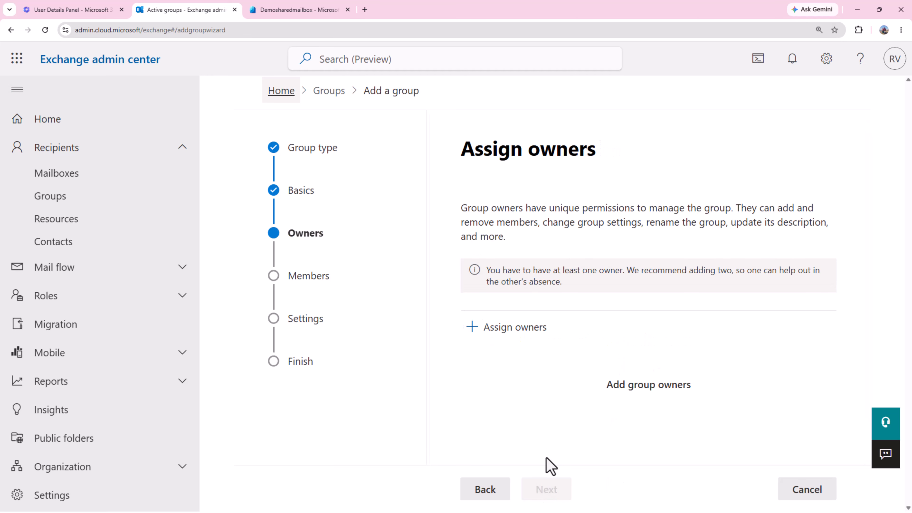
Make SMB User1 the owner and add SMB User1 and SMB User2 as members.
left_click(518, 332)
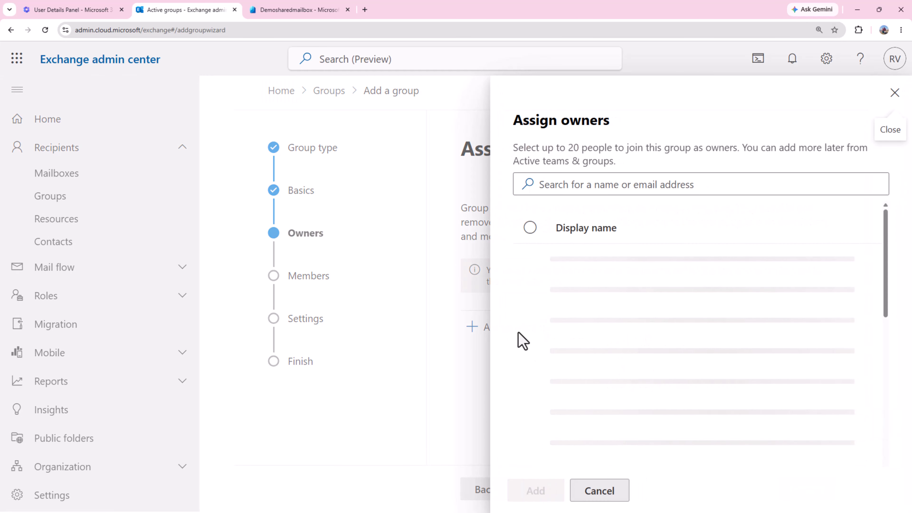
left_click(529, 326)
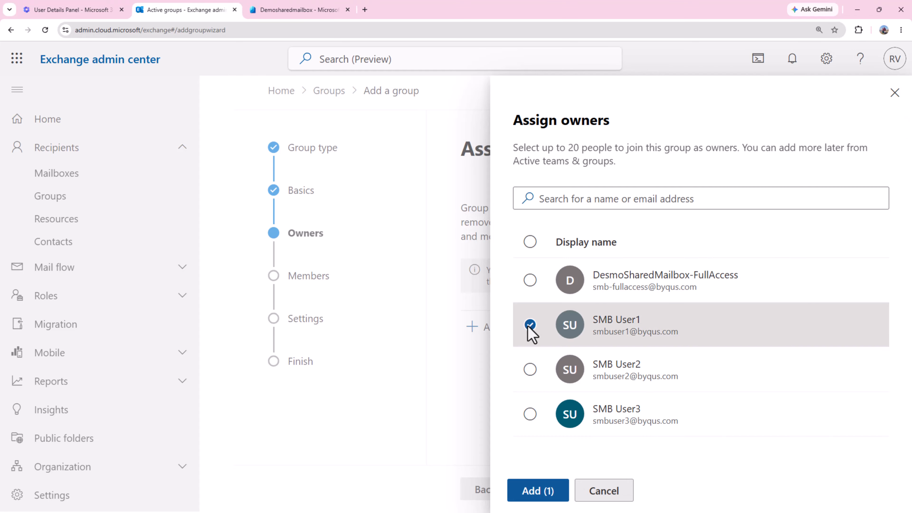
left_click(540, 490)
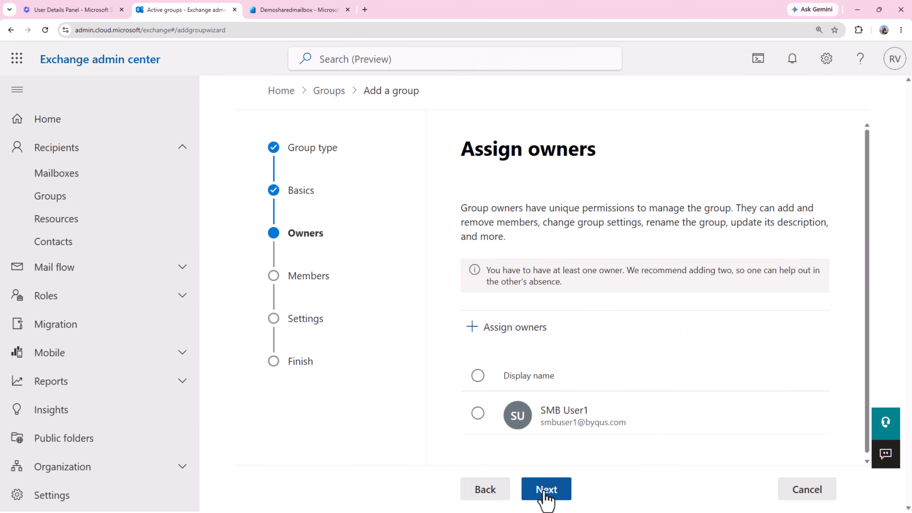
left_click(545, 492)
left_click(529, 288)
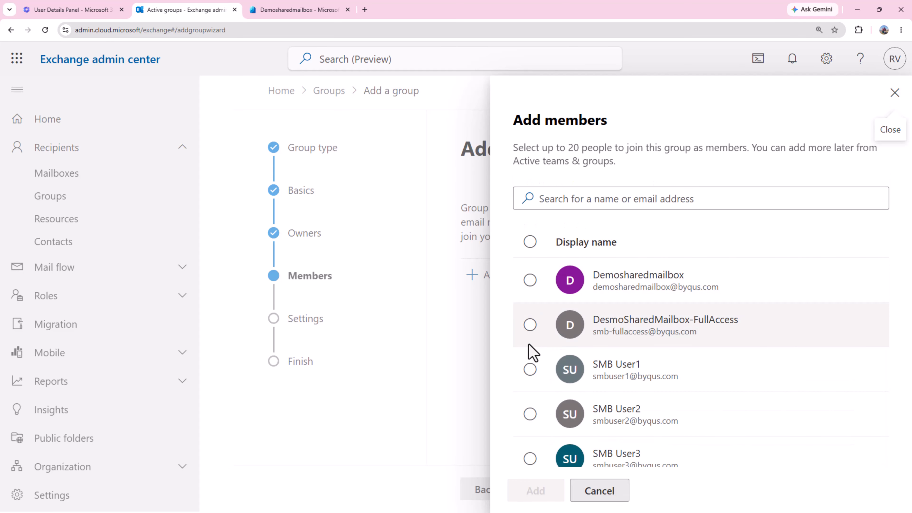
left_click(531, 372)
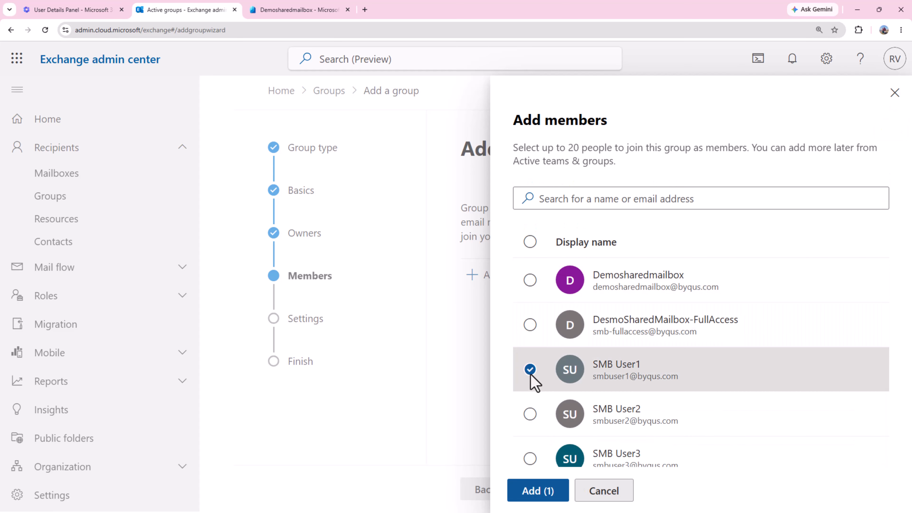
left_click(530, 414)
left_click(539, 493)
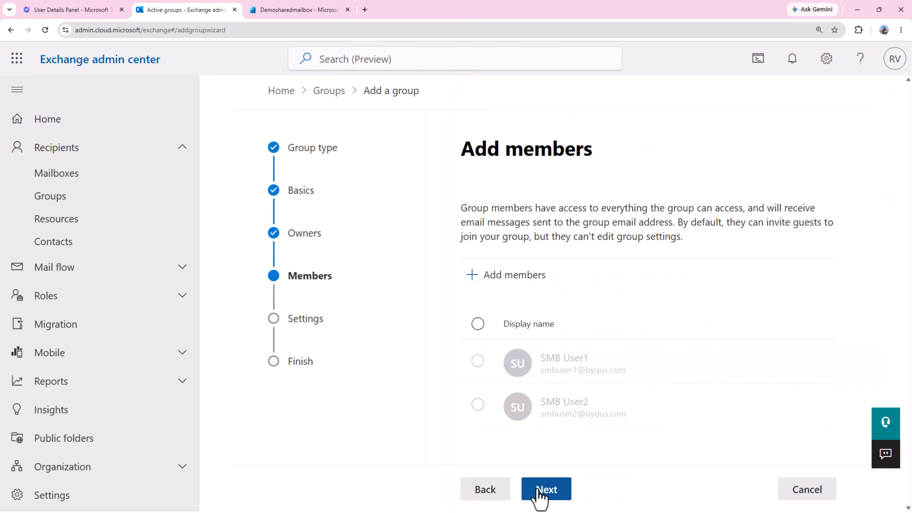
left_click(558, 496)
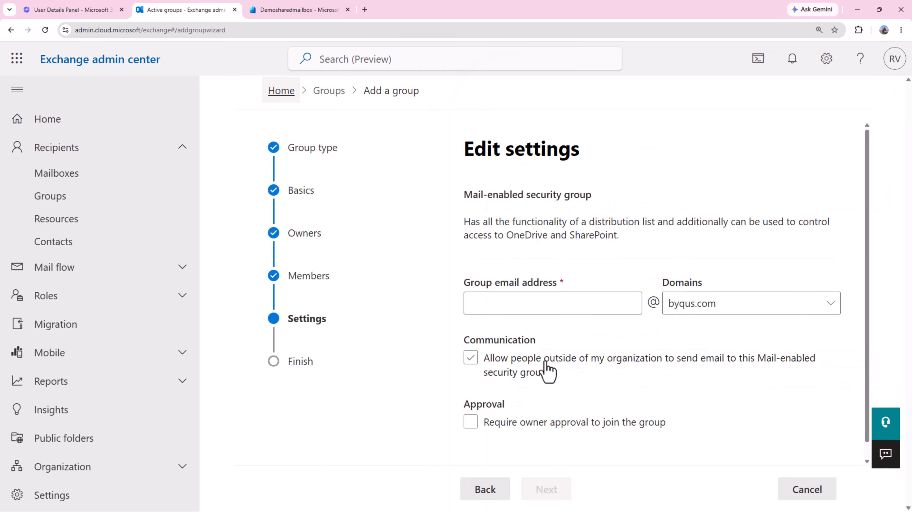
Set address smb-sendas, allow outside senders, require owner approval, and create the group.
left_click(544, 304)
type("sm")
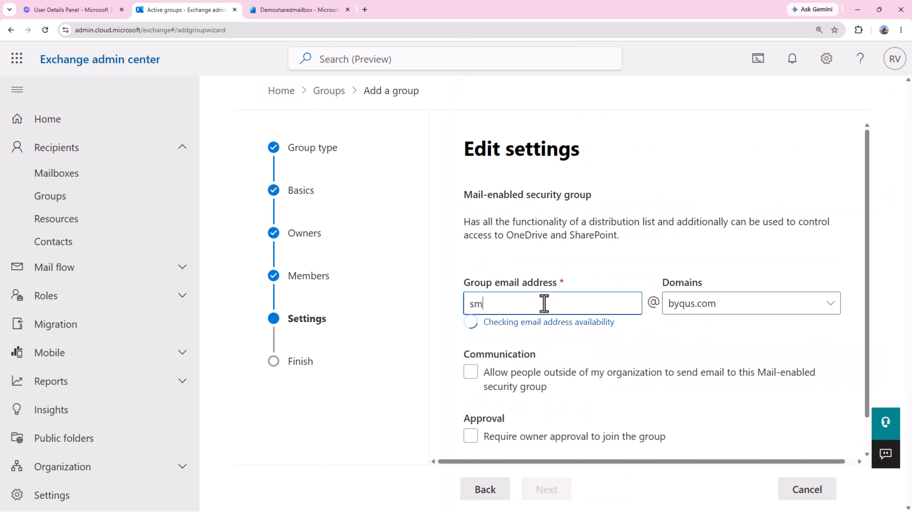
type("b-sendas")
left_click(474, 372)
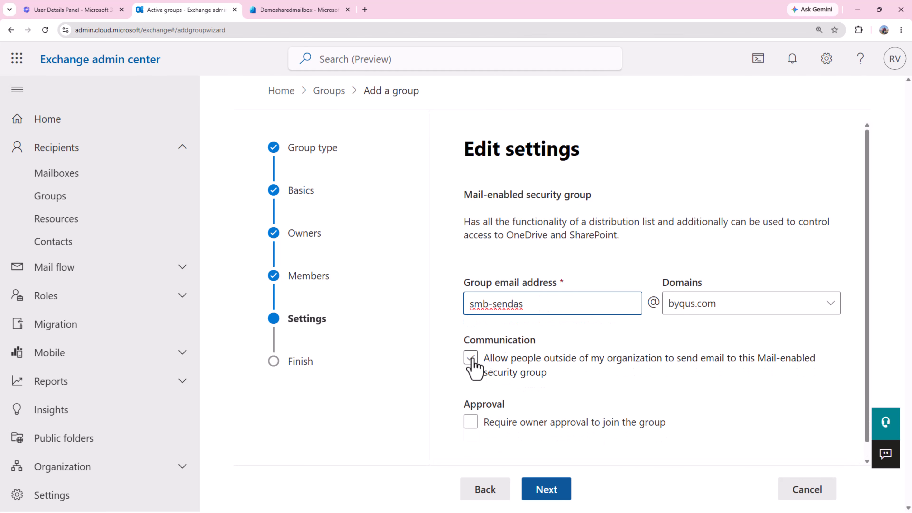
left_click(471, 422)
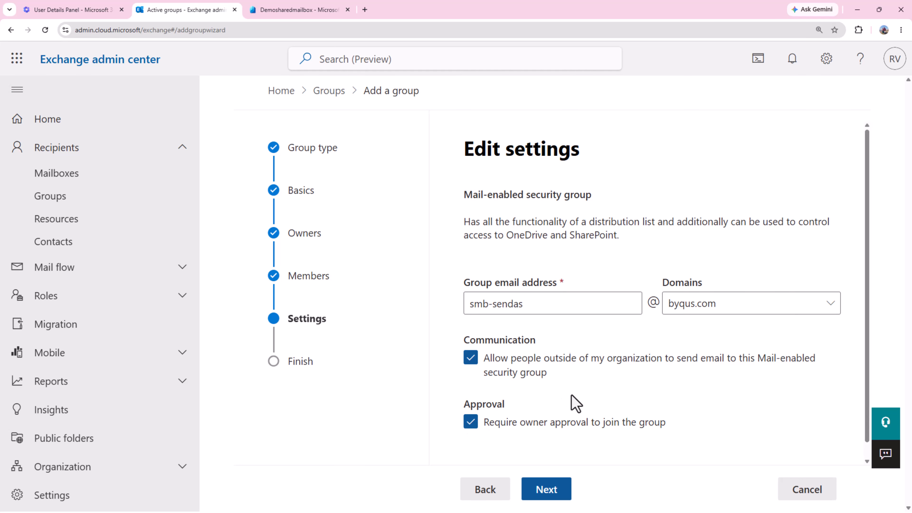
left_click(546, 490)
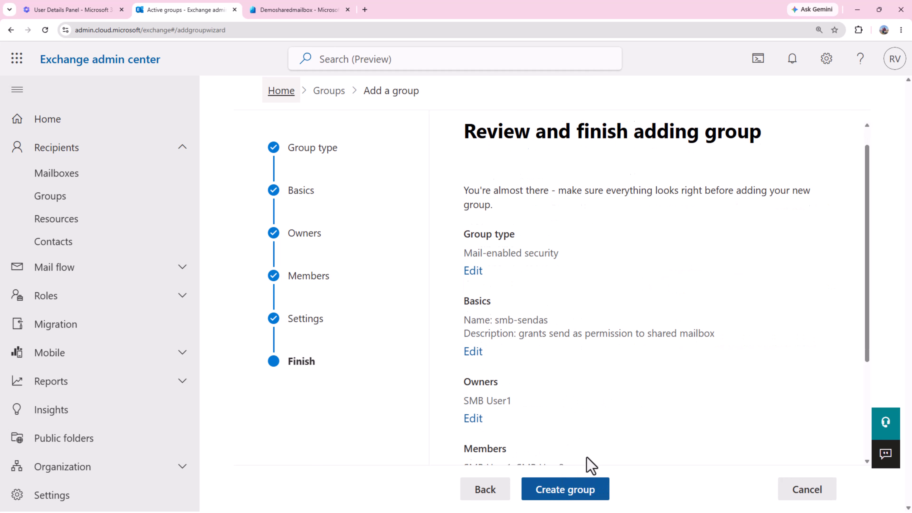
scroll(588, 464, "down", 2)
left_click(560, 496)
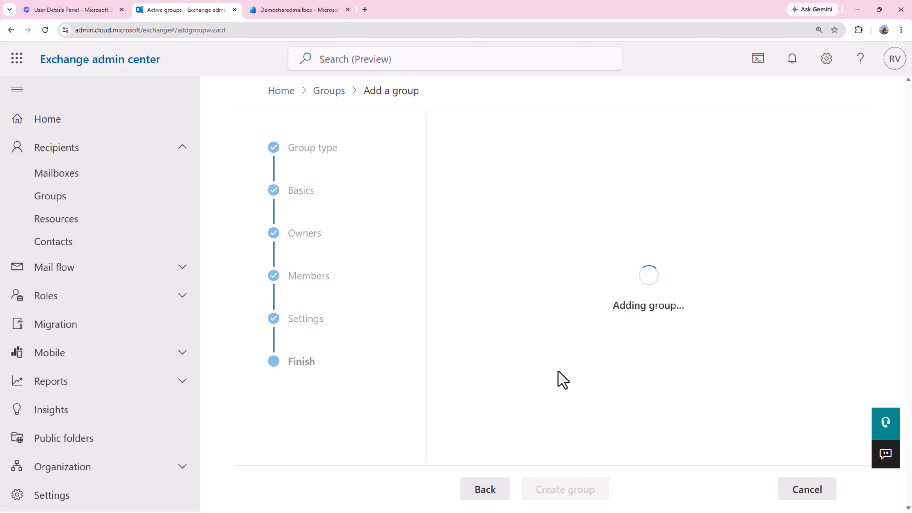
scroll(555, 369, "down", 2)
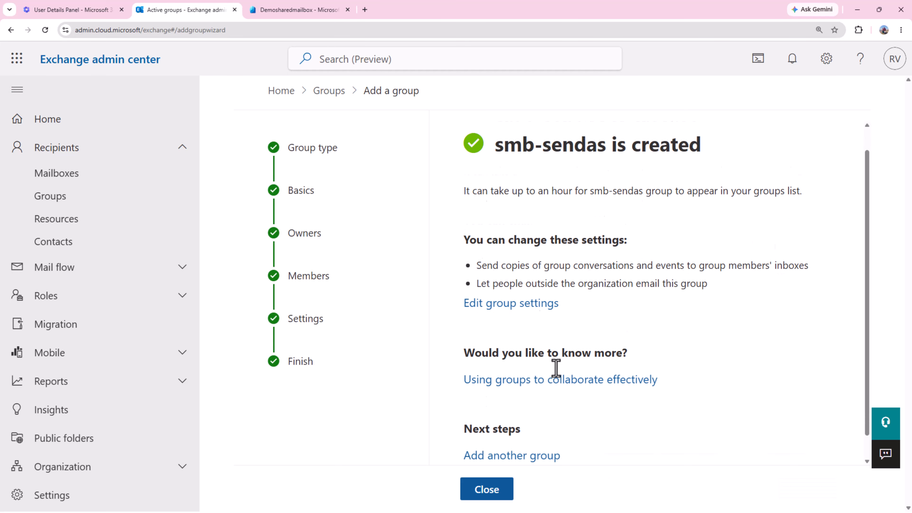
Close the wizard and check smb-sendas in the Mail-enabled security groups list.
left_click(491, 494)
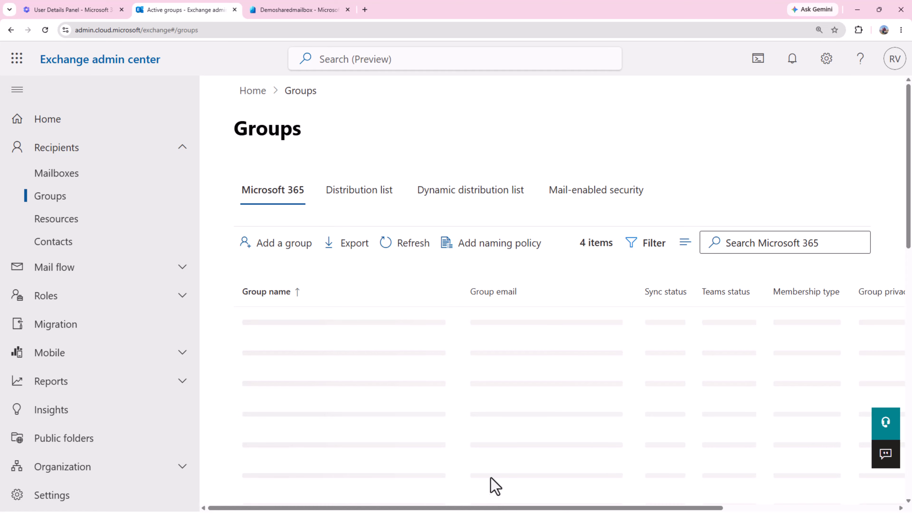
left_click(588, 196)
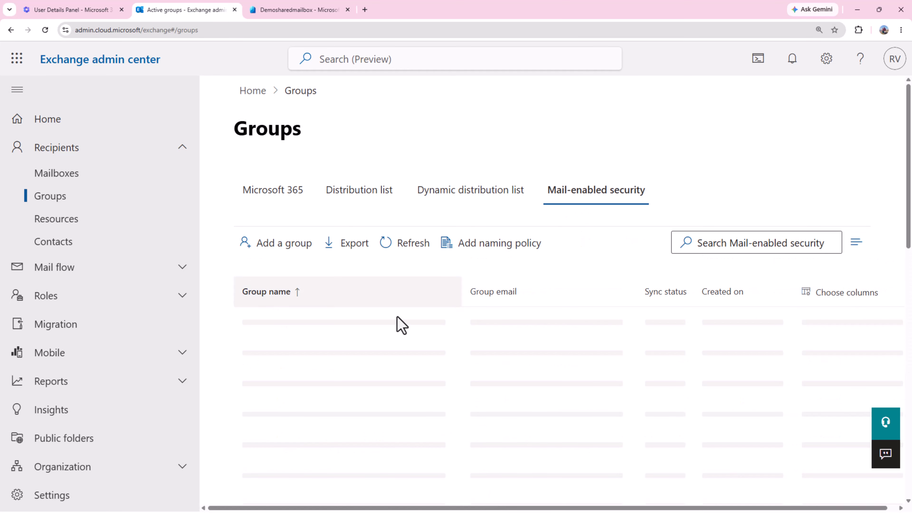
scroll(363, 351, "down", 2)
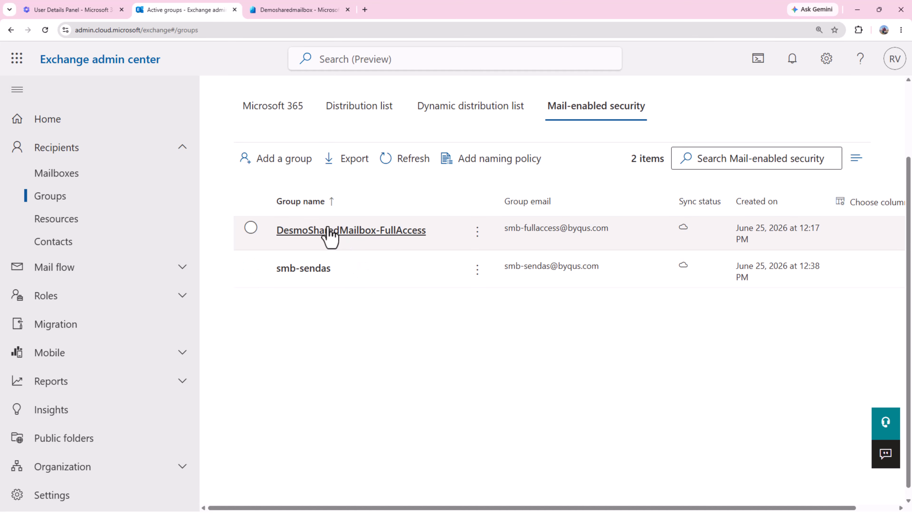
left_click_drag(440, 252, 441, 272)
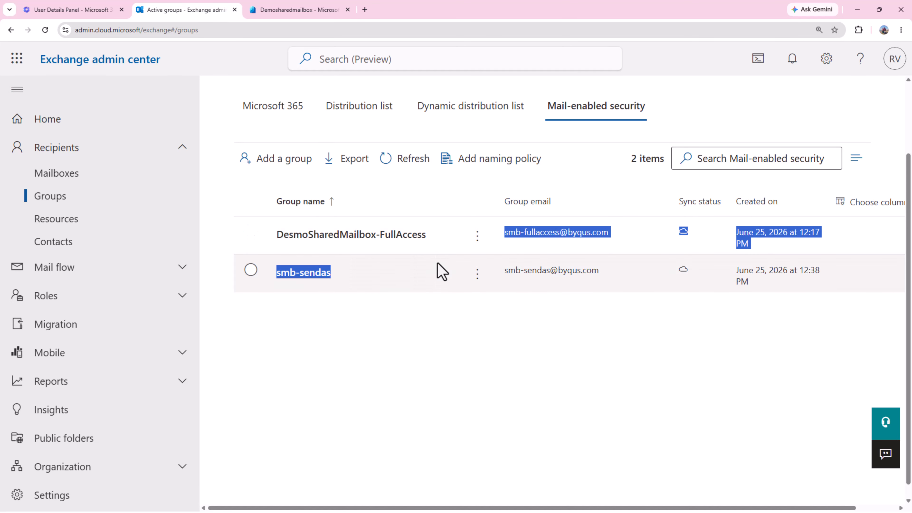
left_click(391, 283)
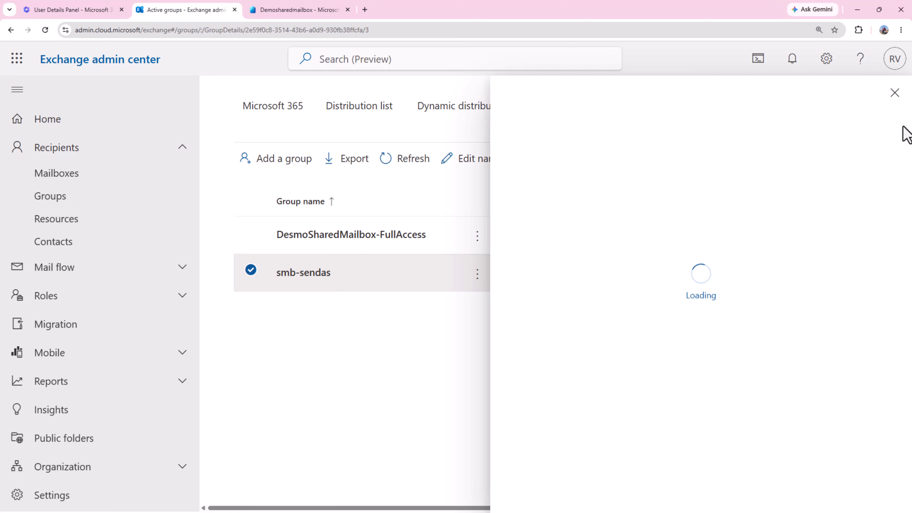
left_click(895, 94)
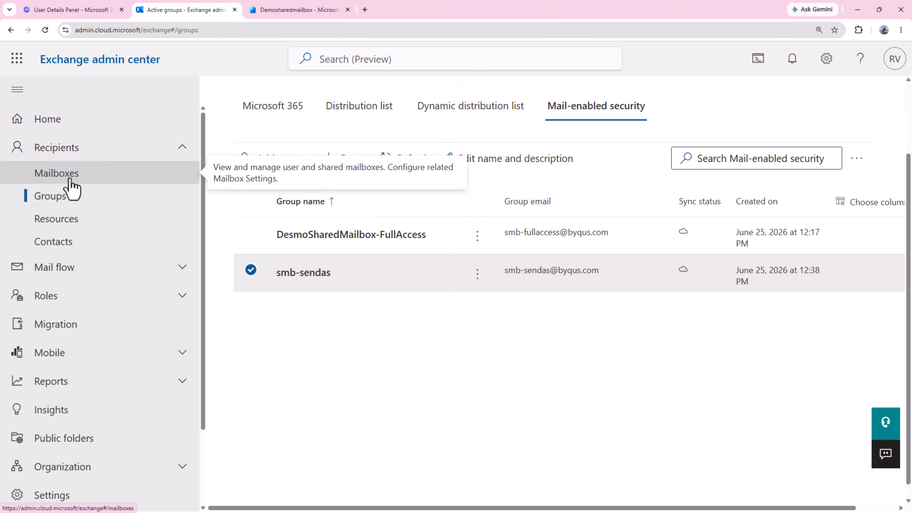
Delete SMB User1's Send as permission on Demosharedmailbox, leaving Send as at zero.
left_click(57, 174)
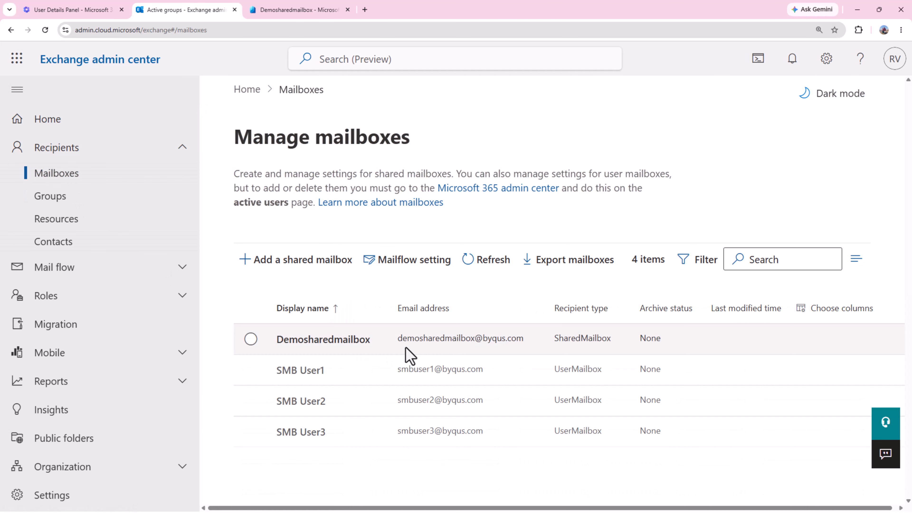
left_click(330, 345)
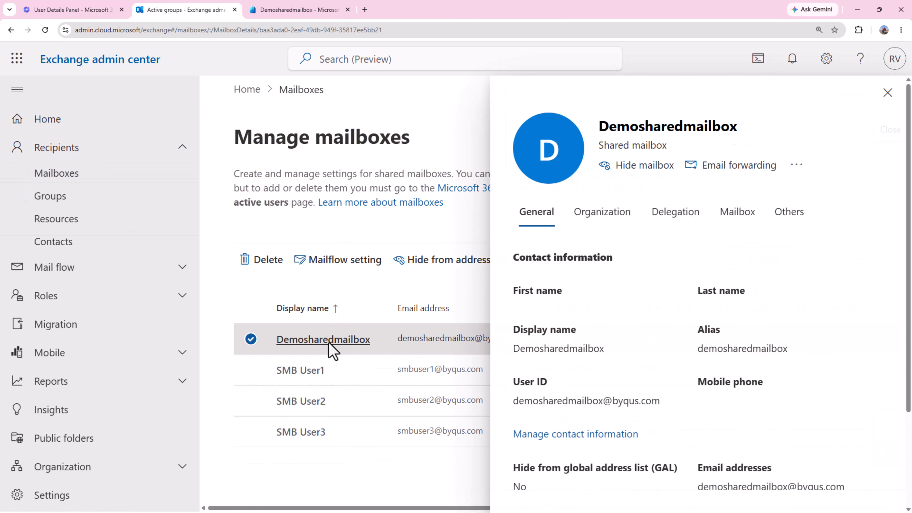
left_click(688, 218)
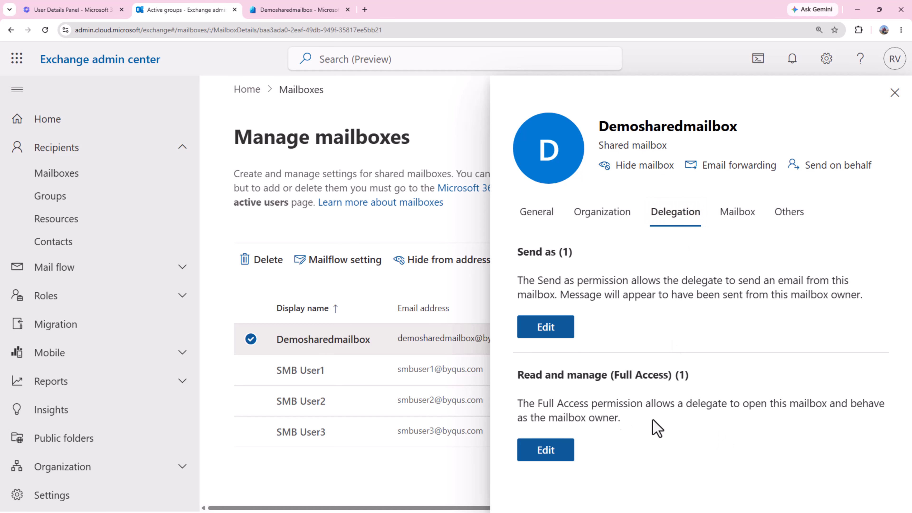
left_click(545, 327)
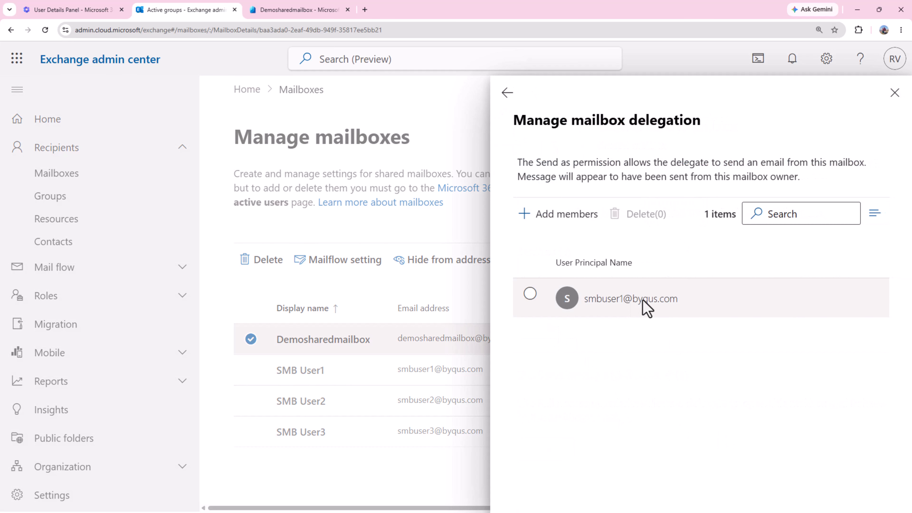
left_click(530, 294)
left_click(639, 218)
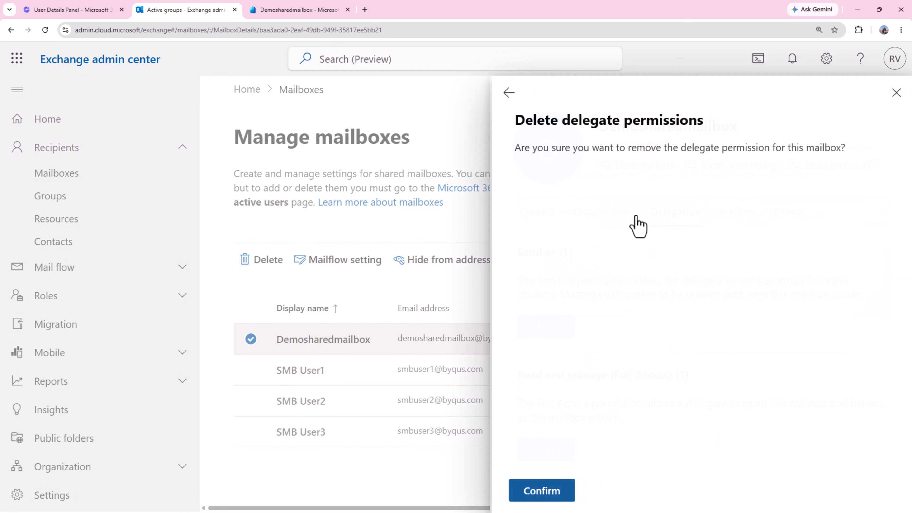
left_click(537, 490)
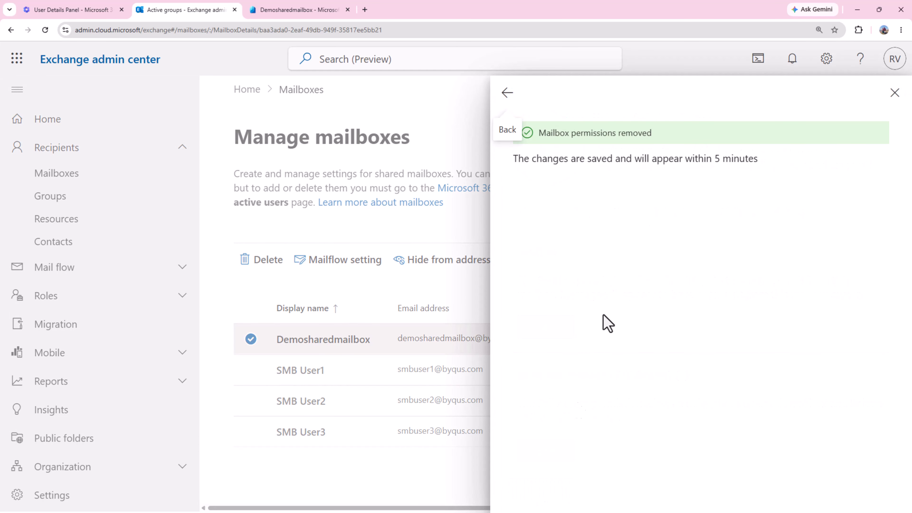
left_click(507, 94)
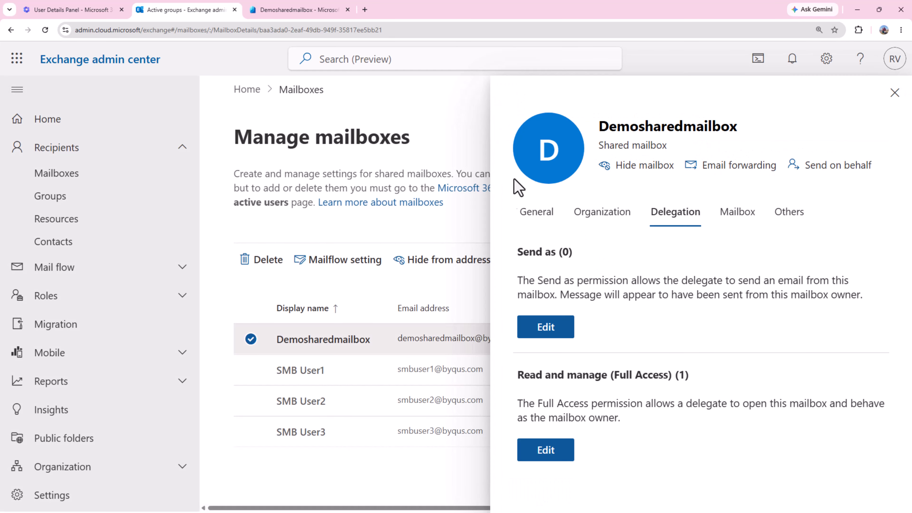
Add smb-sendas as the Send as delegate of Demosharedmailbox.
left_click(540, 328)
left_click(560, 217)
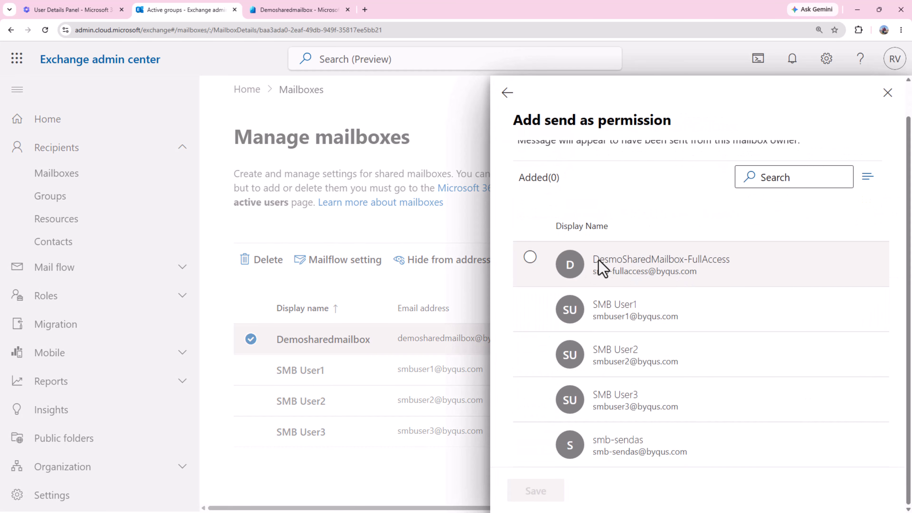
scroll(646, 264, "up", 1)
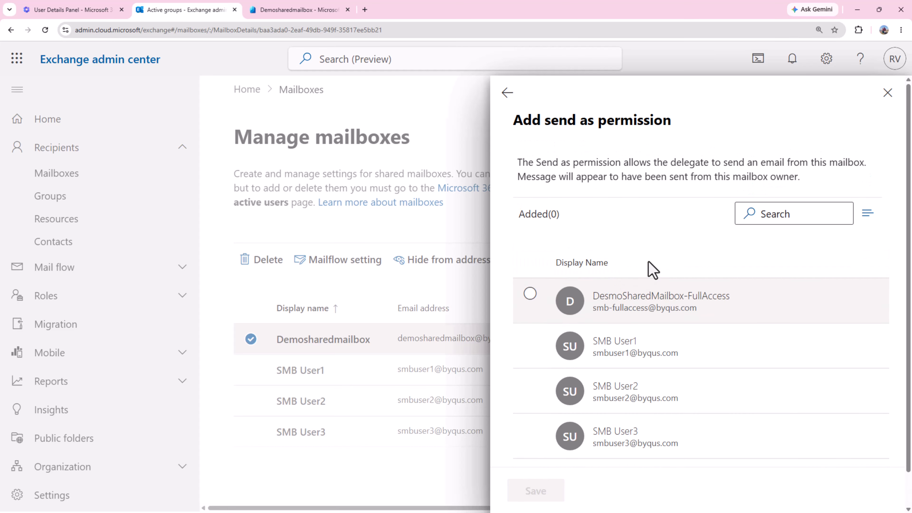
scroll(632, 298, "down", 1)
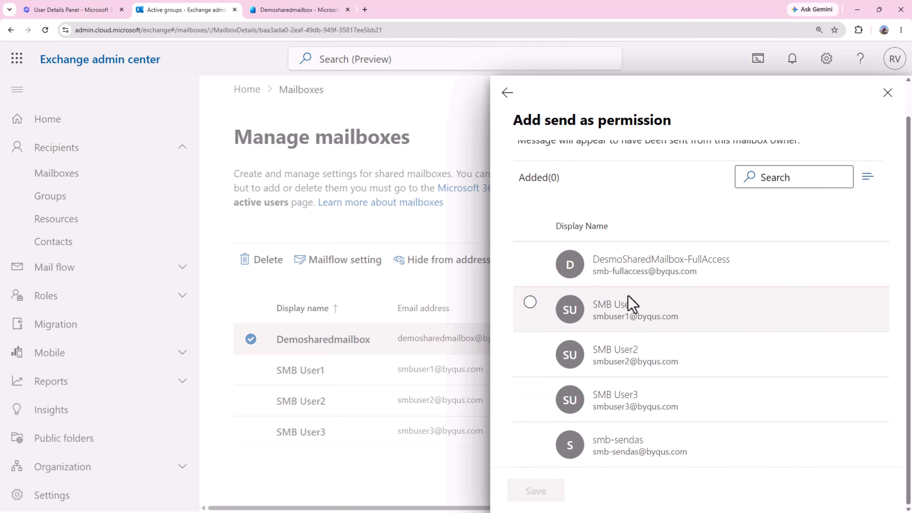
left_click(530, 437)
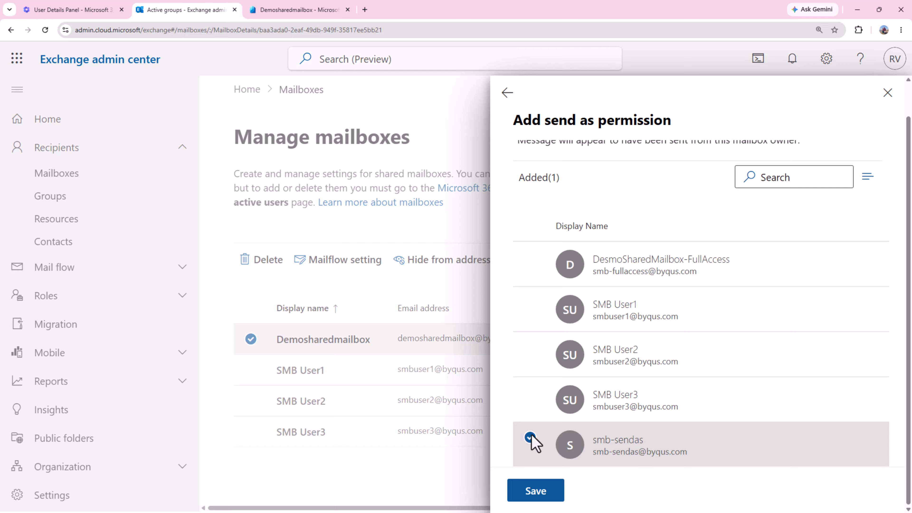
left_click(535, 495)
left_click(535, 495)
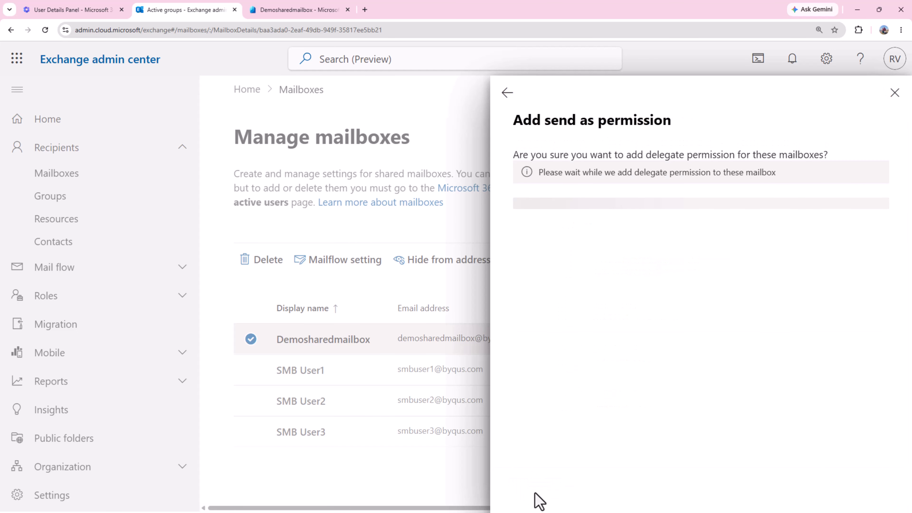
left_click(504, 95)
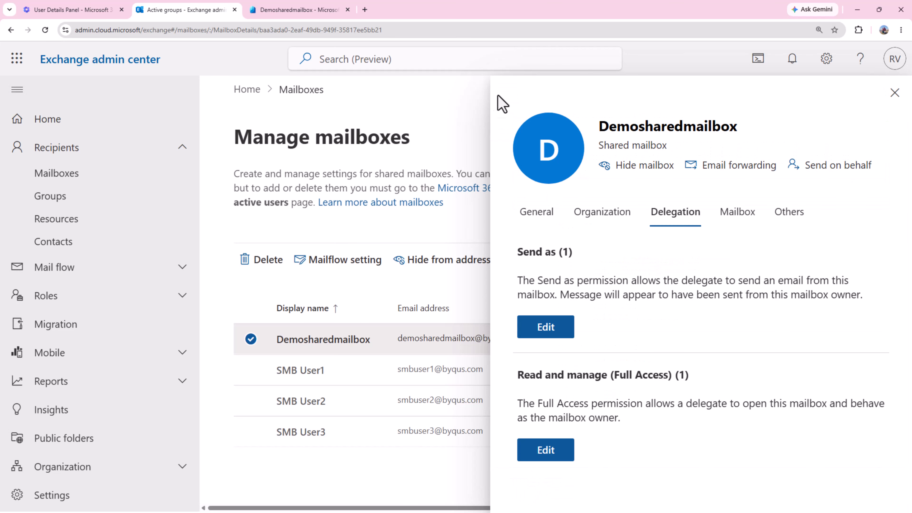
Select SMB User1 under Full Access and delete the permission.
left_click(559, 454)
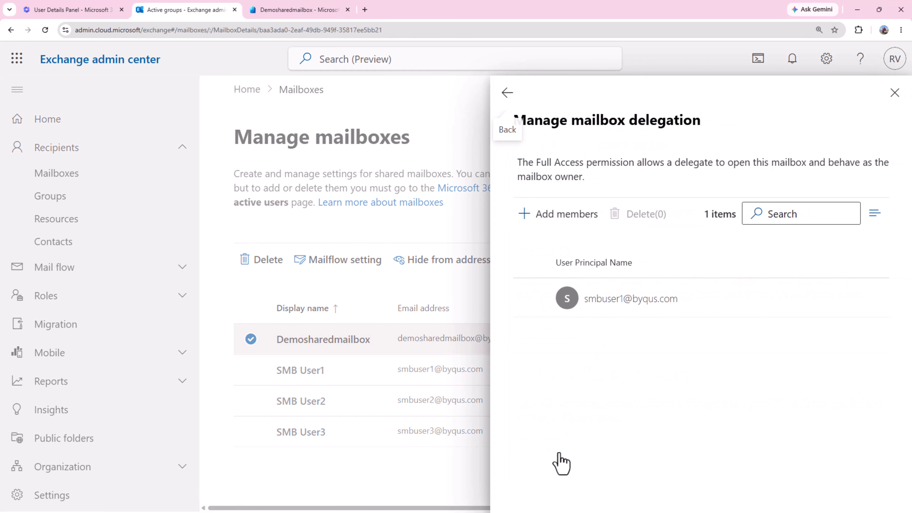
left_click(530, 293)
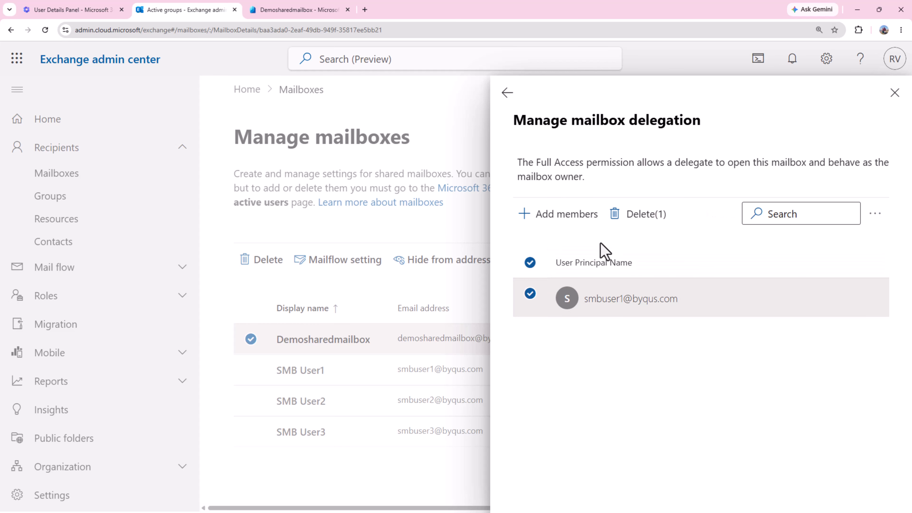
left_click(633, 217)
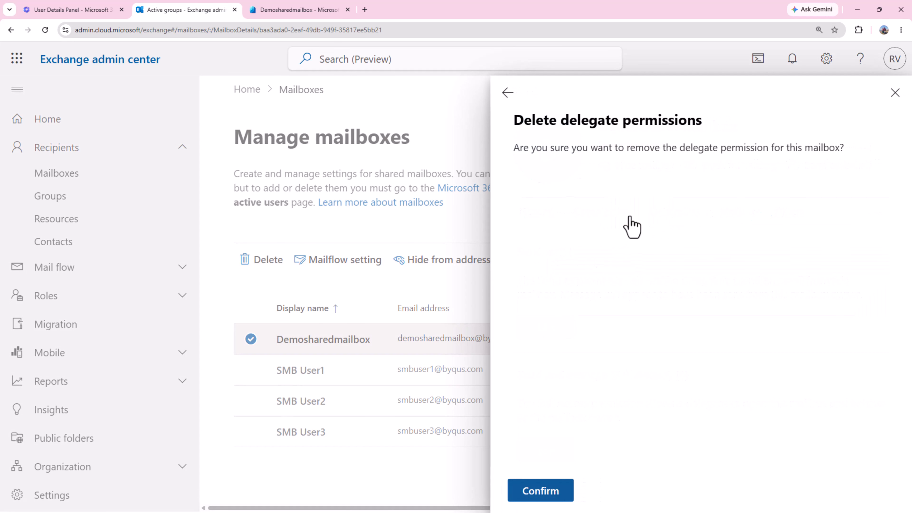
Confirm removing SMB User1 and add DesmoSharedMailbox-FullAccess as the Full Access delegate.
left_click(518, 496)
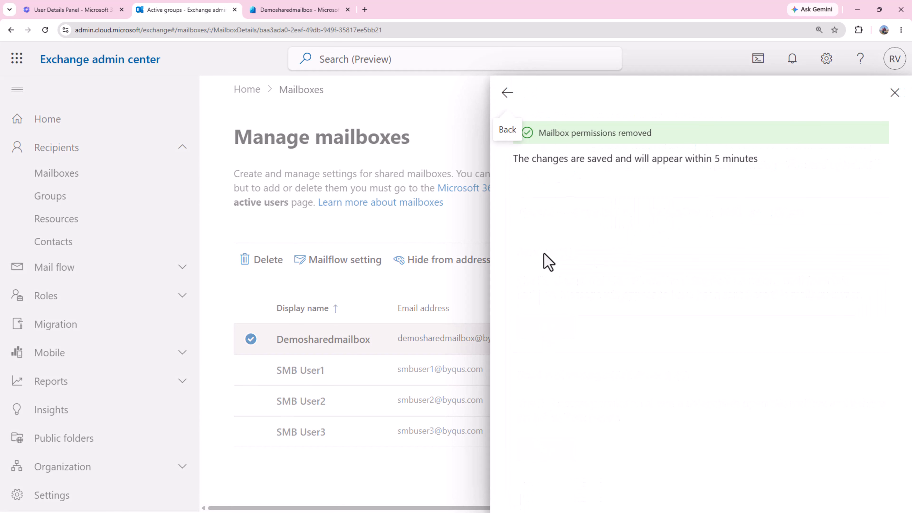
left_click(516, 102)
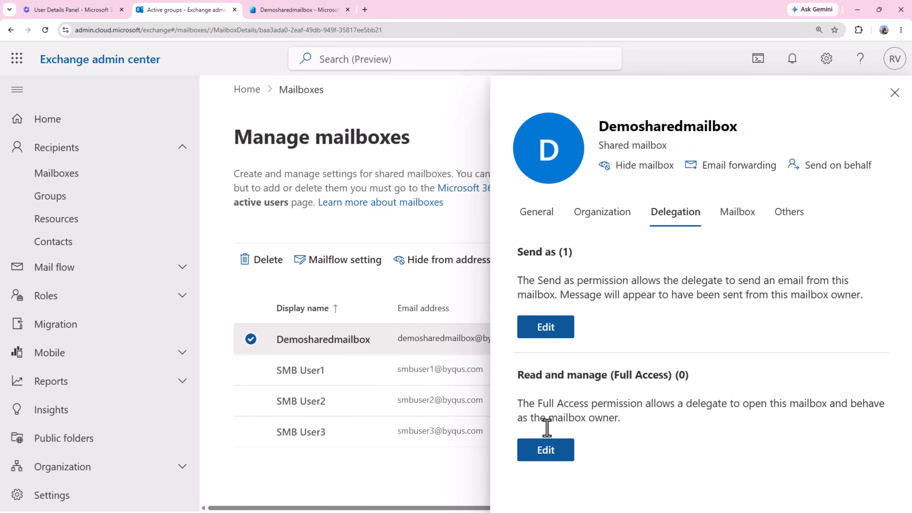
left_click(552, 467)
left_click(558, 216)
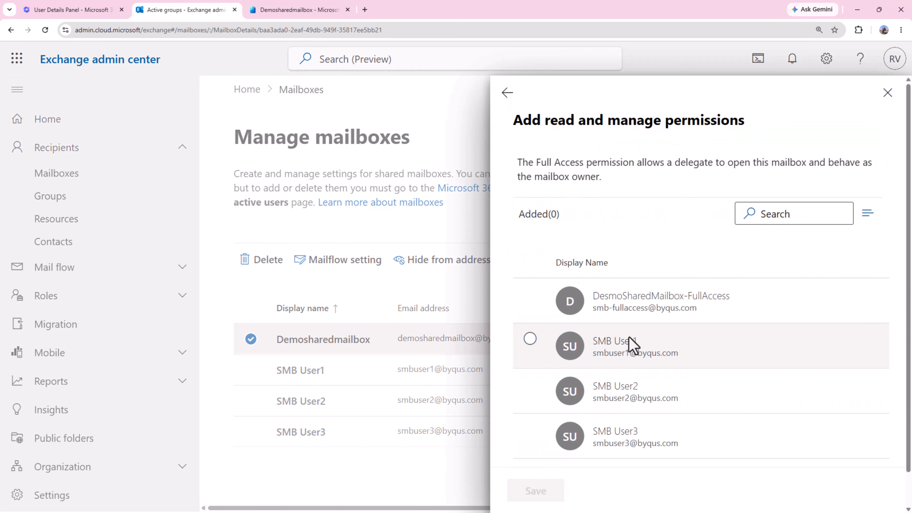
left_click(635, 302)
scroll(634, 304, "down", 1)
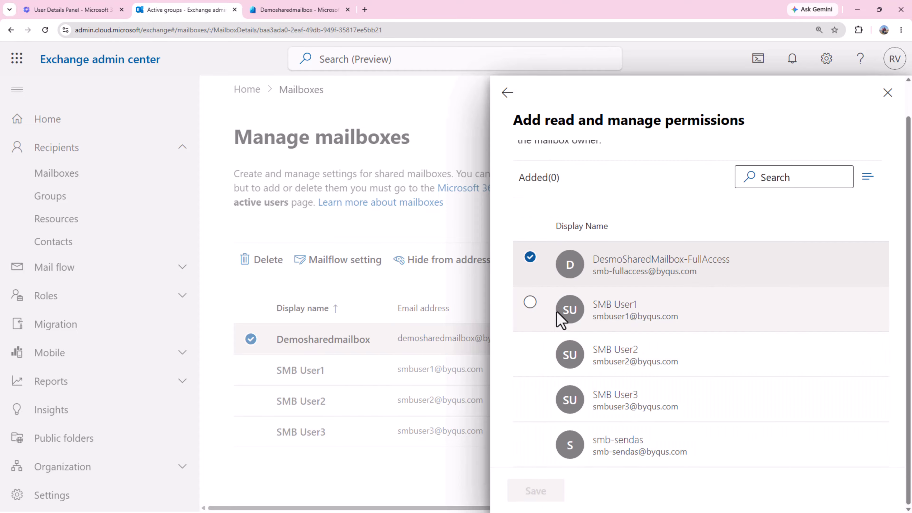
left_click(529, 257)
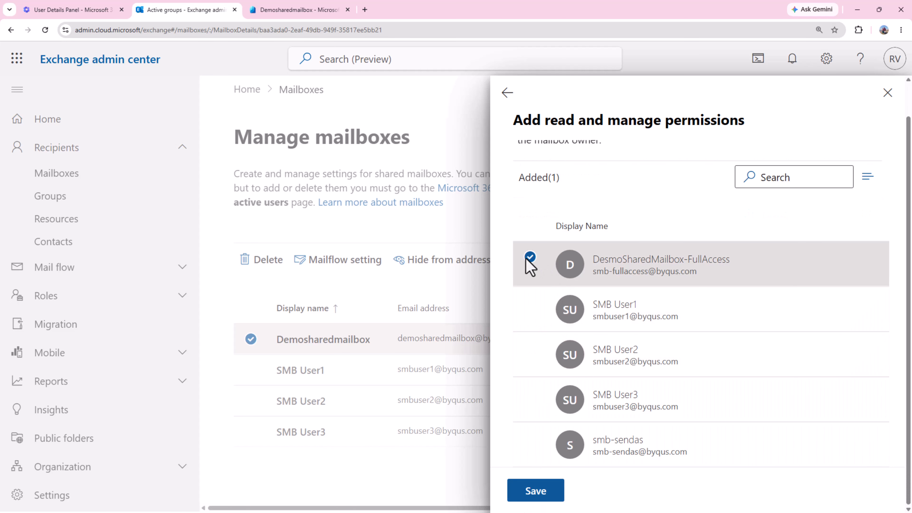
left_click(535, 491)
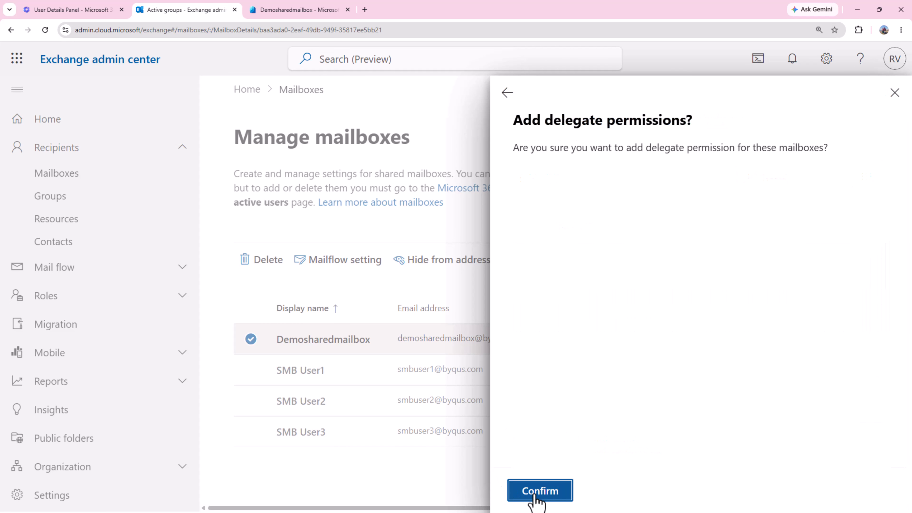
left_click(535, 493)
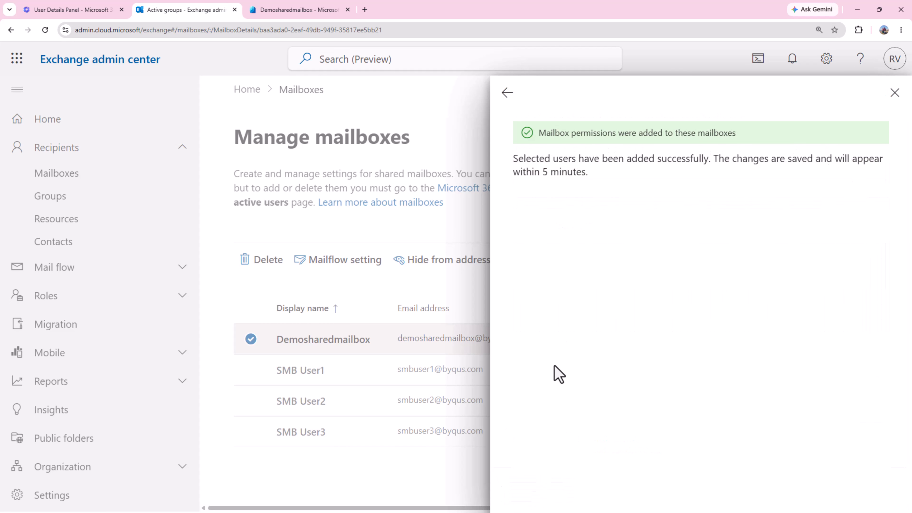
left_click(506, 94)
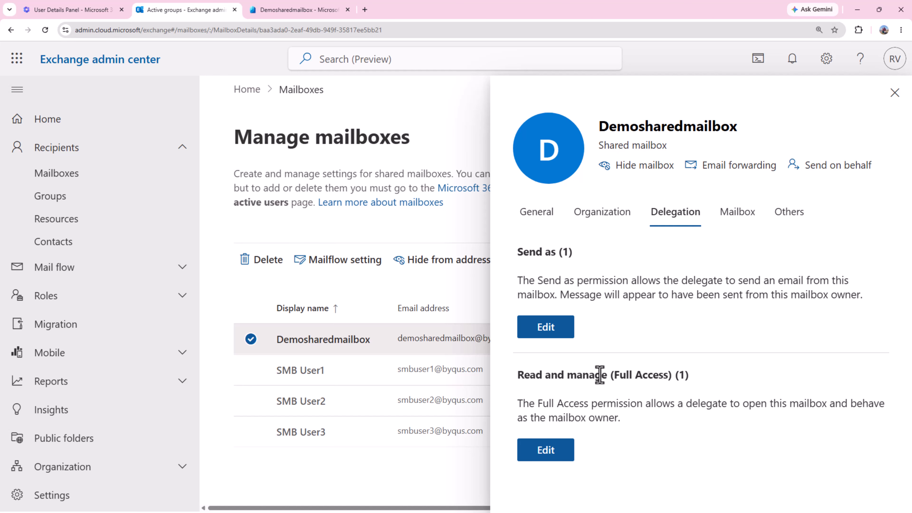
left_click(535, 325)
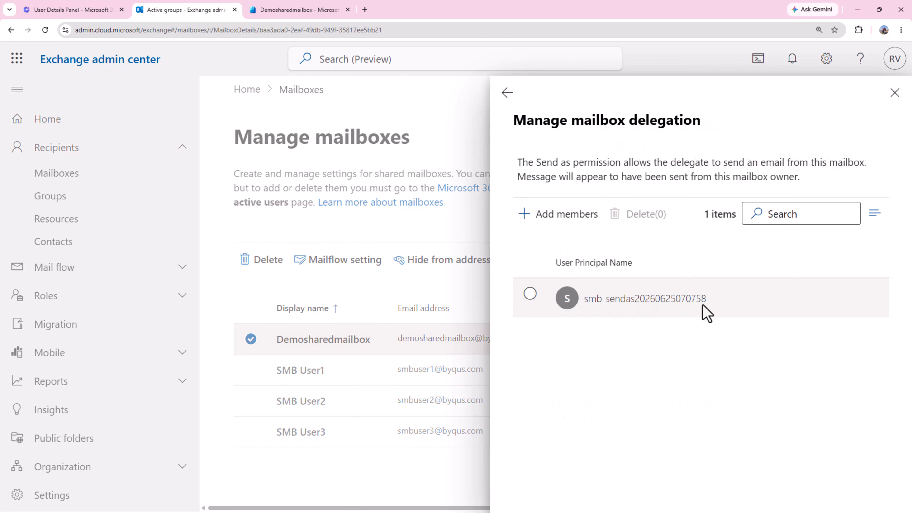
Check the Full Access delegate list, then close Demosharedmailbox's details panel.
left_click(507, 92)
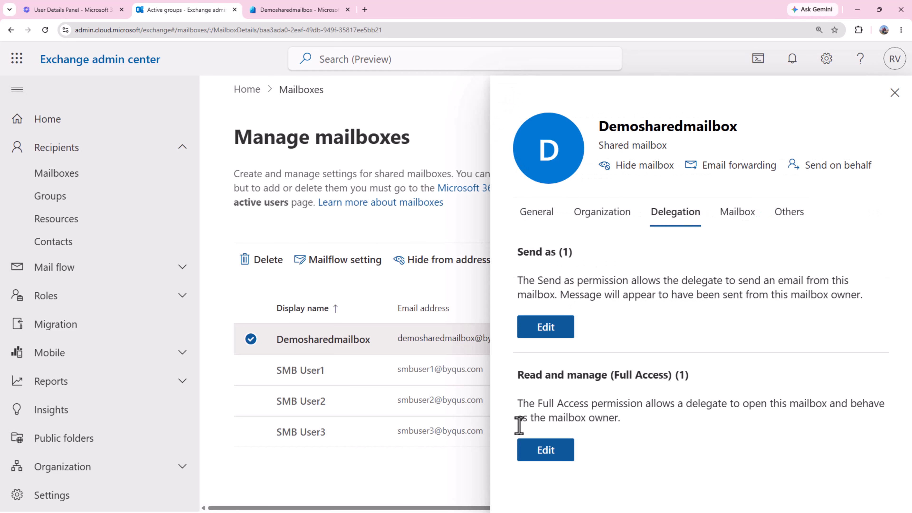
left_click(549, 457)
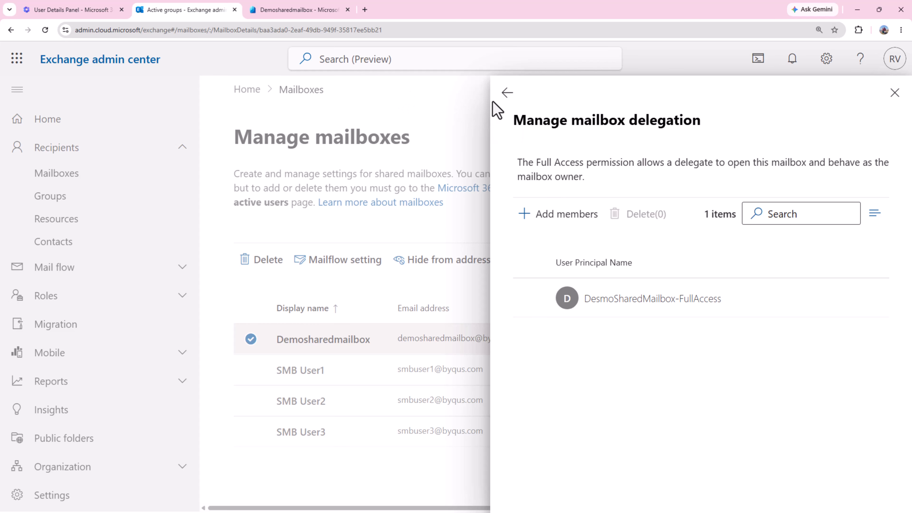
left_click(506, 93)
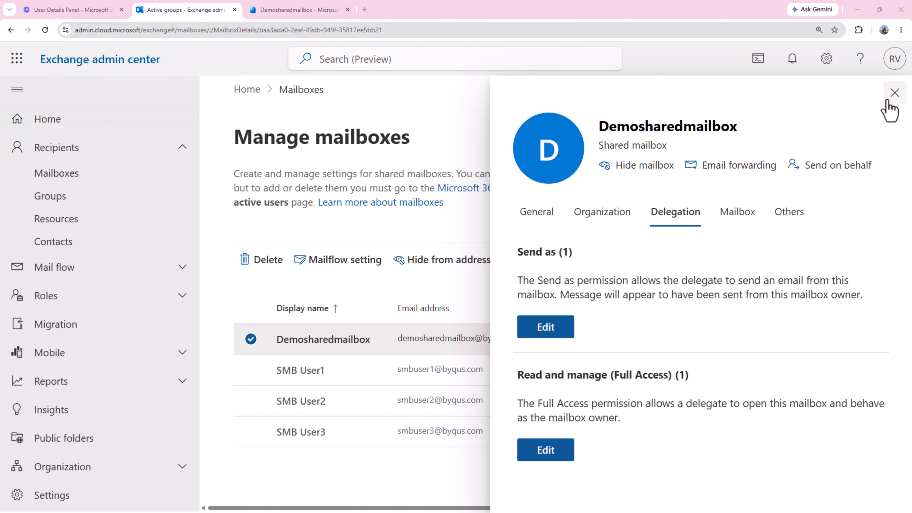
left_click(894, 92)
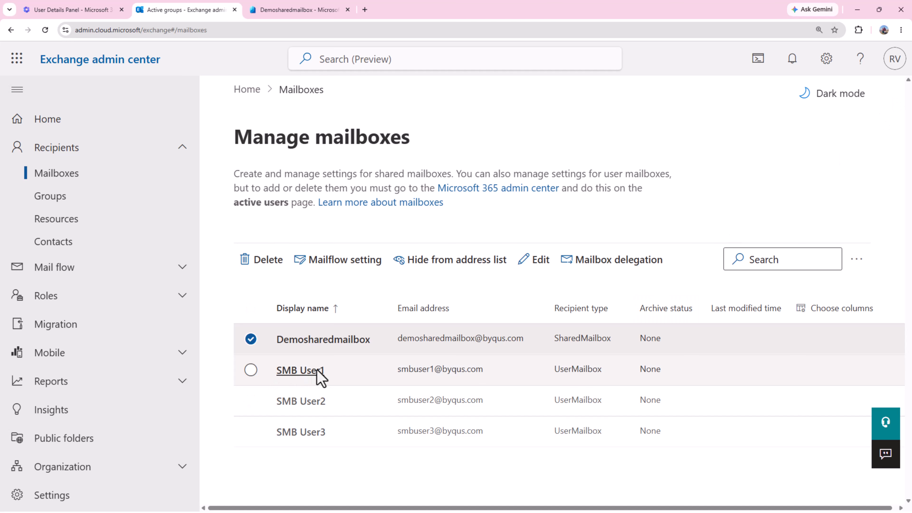
Show the Mail-enabled security groups and view DesmoSharedMailbox-FullAccess's details.
left_click(330, 374)
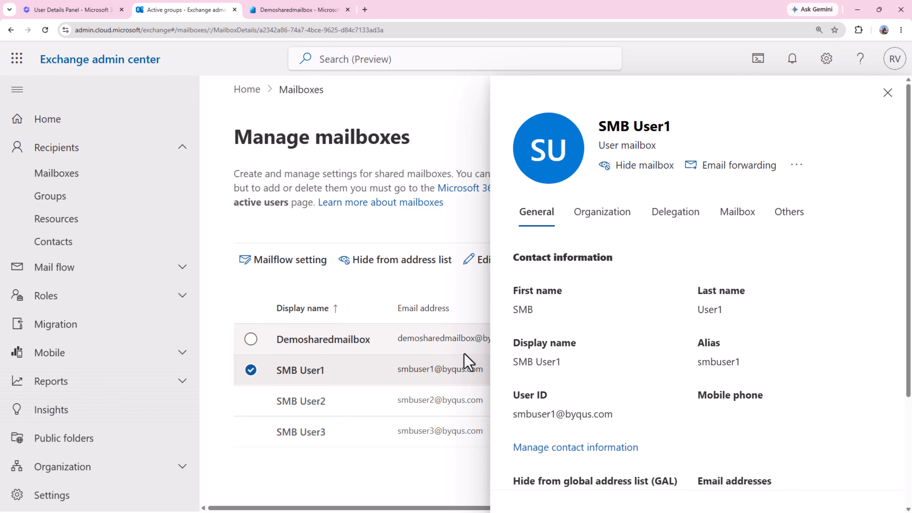
left_click(86, 206)
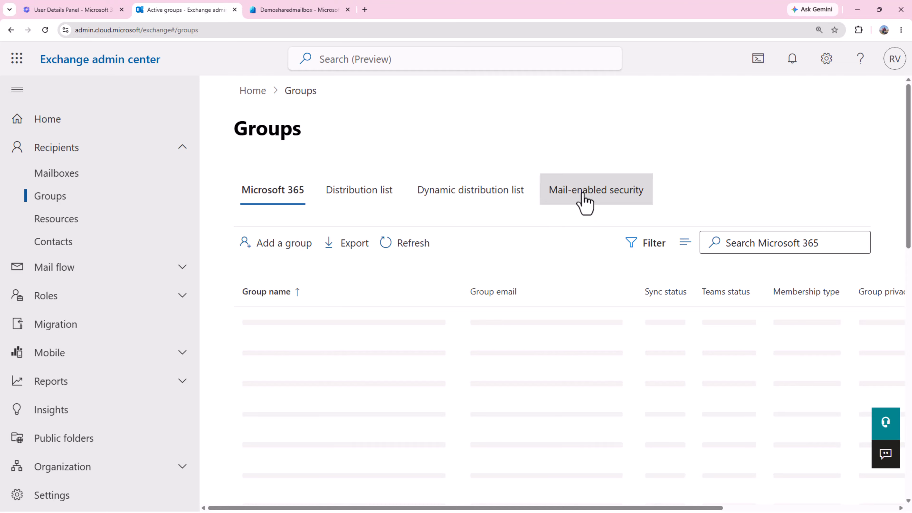
left_click(596, 191)
scroll(404, 357, "down", 1)
scroll(404, 357, "down", 2)
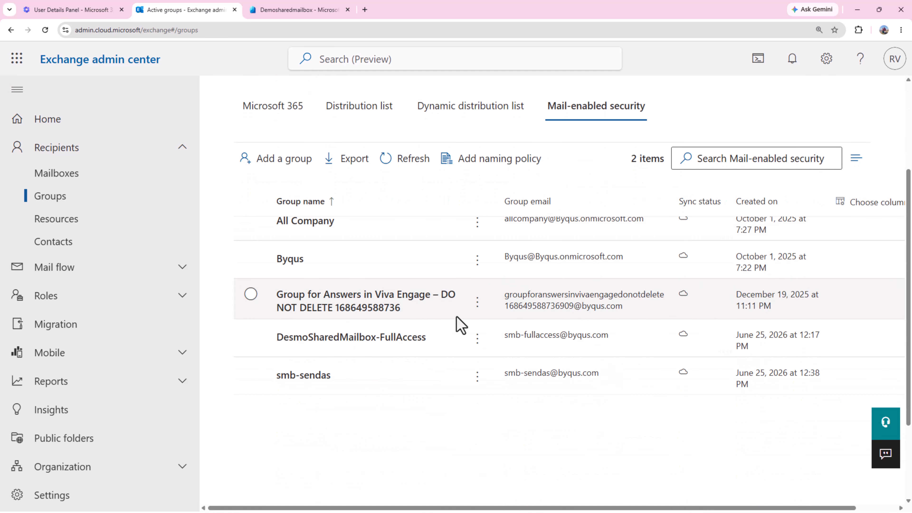
scroll(459, 321, "up", 3)
left_click(578, 195)
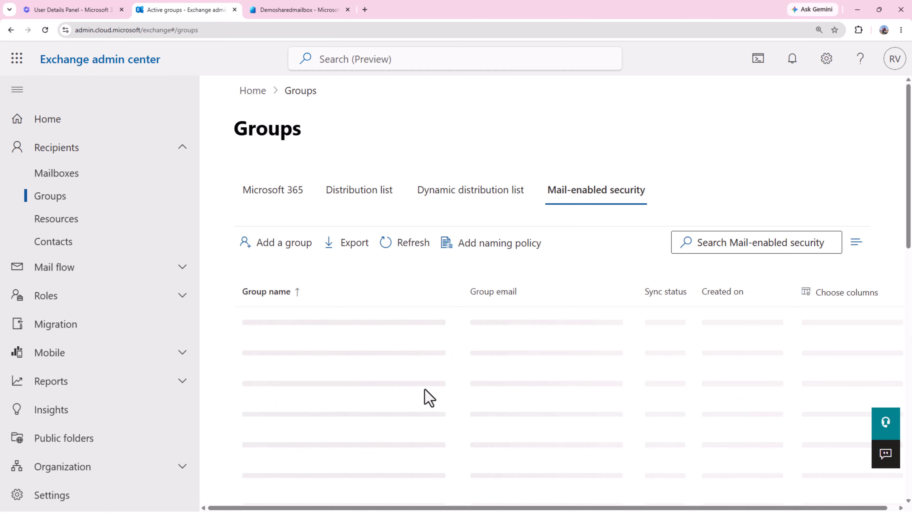
left_click(571, 188)
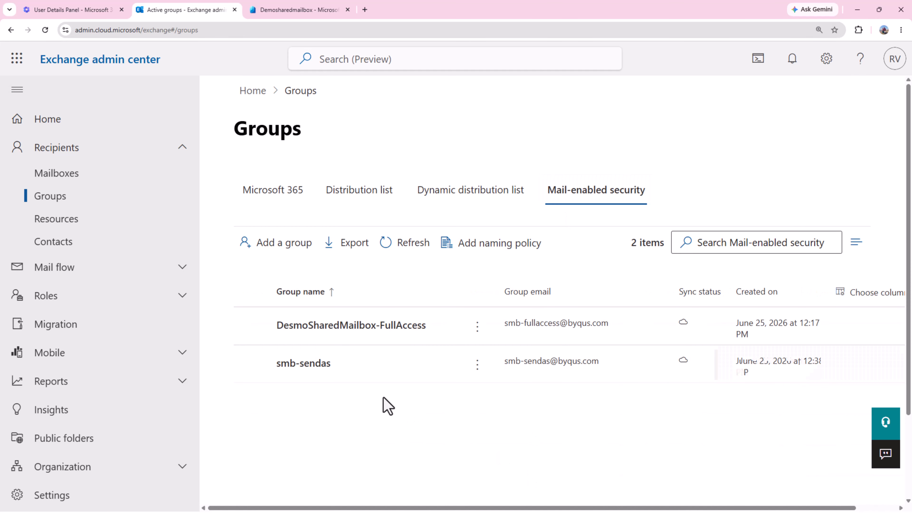
left_click(293, 334)
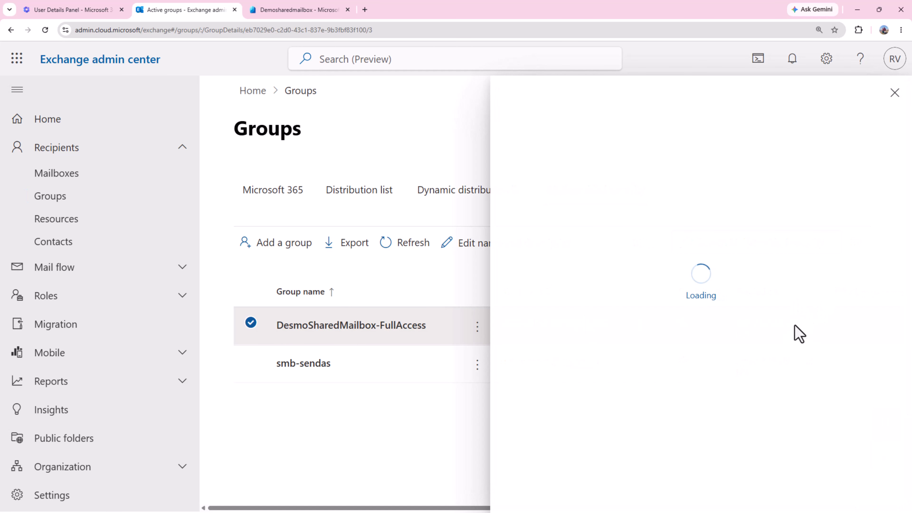
left_click(889, 93)
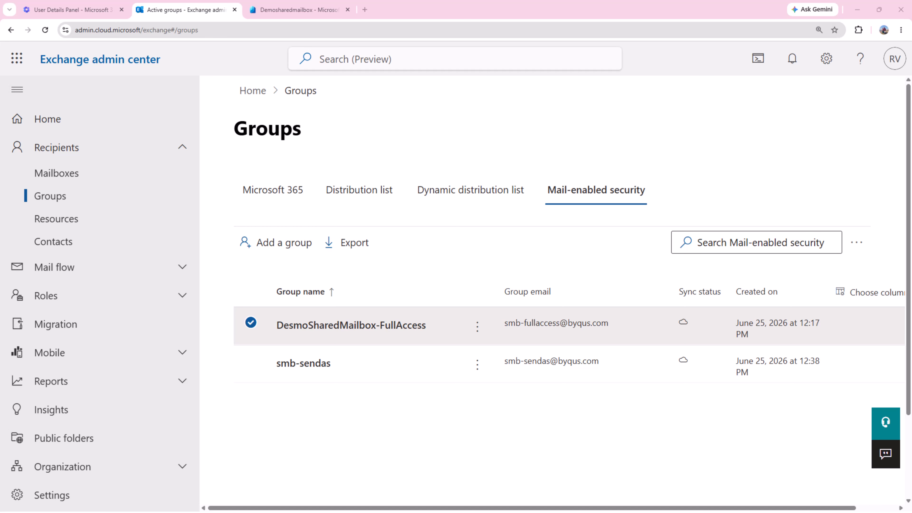
Go to admin.exchange.microsoft.com in a new private browser window.
key("ctrl+shift+n")
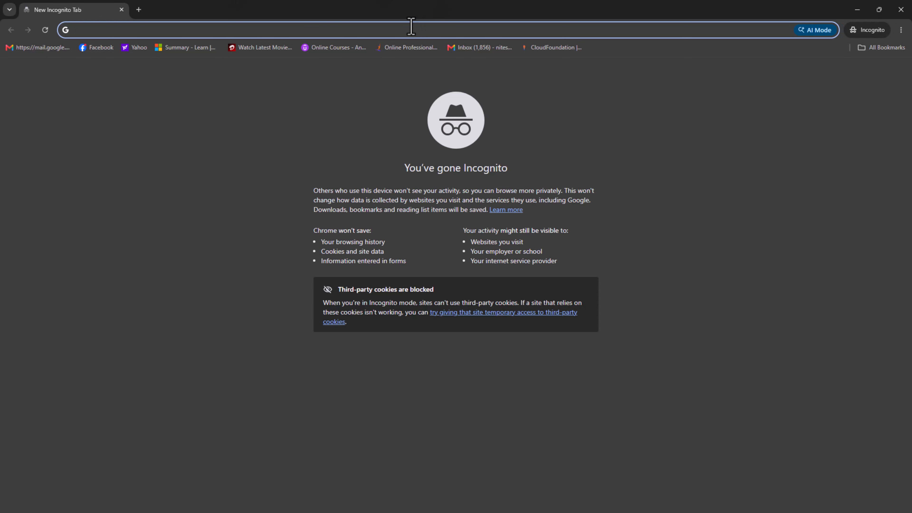
type("admi")
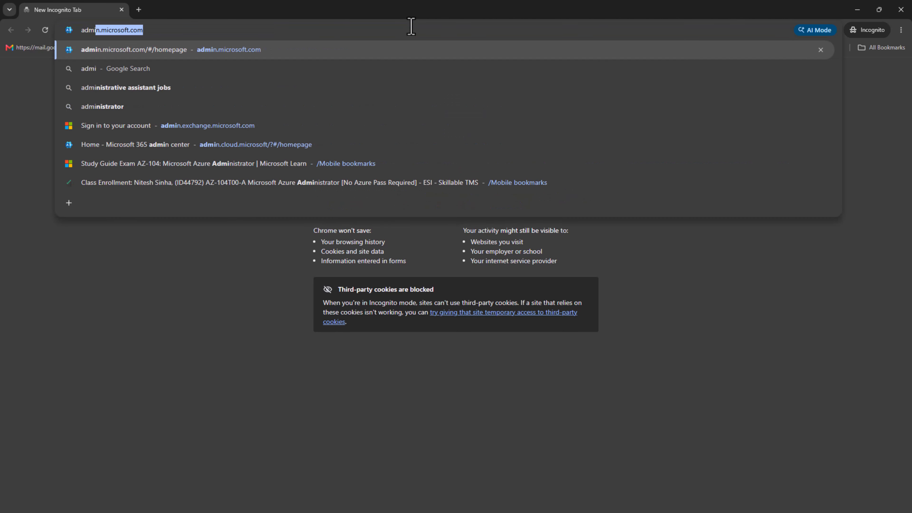
type("n.exchange.")
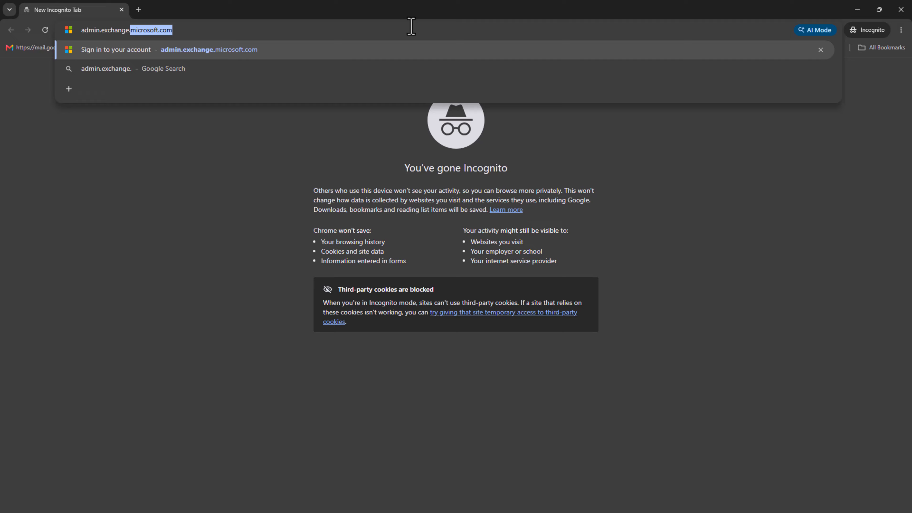
key("Return")
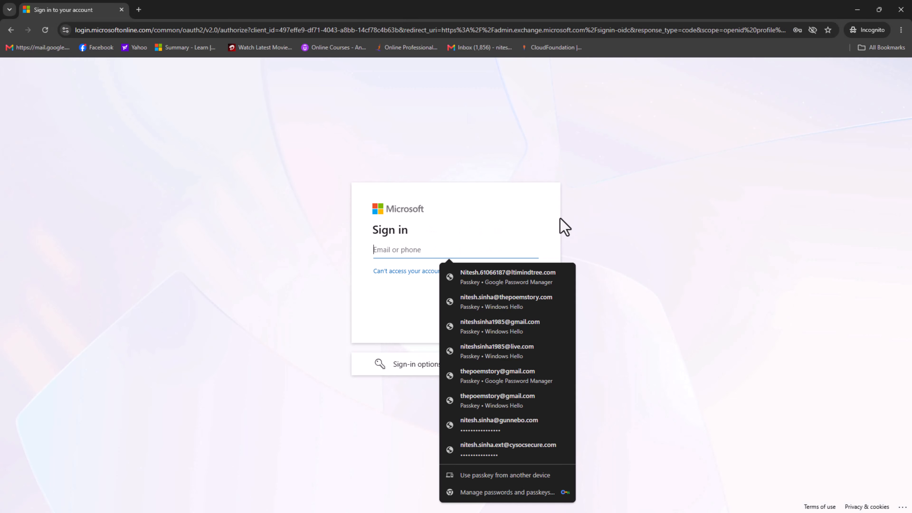
left_click(542, 214)
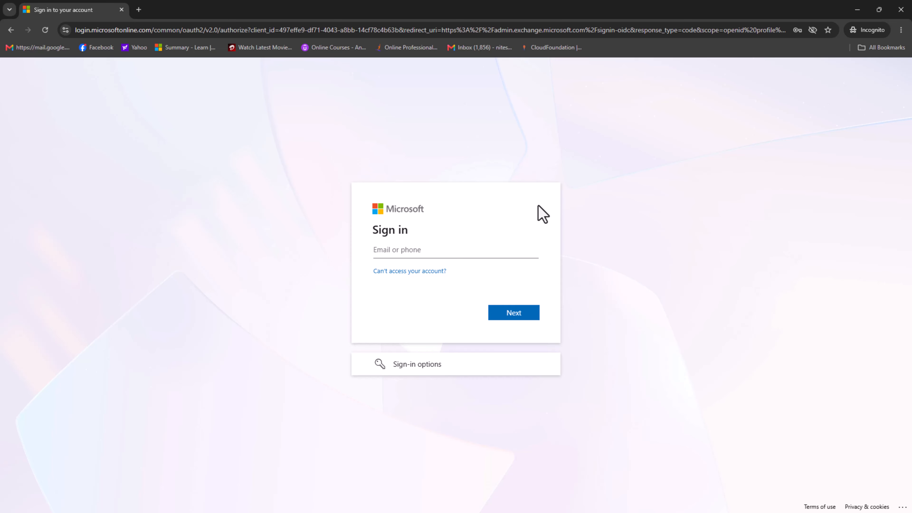
left_click(438, 248)
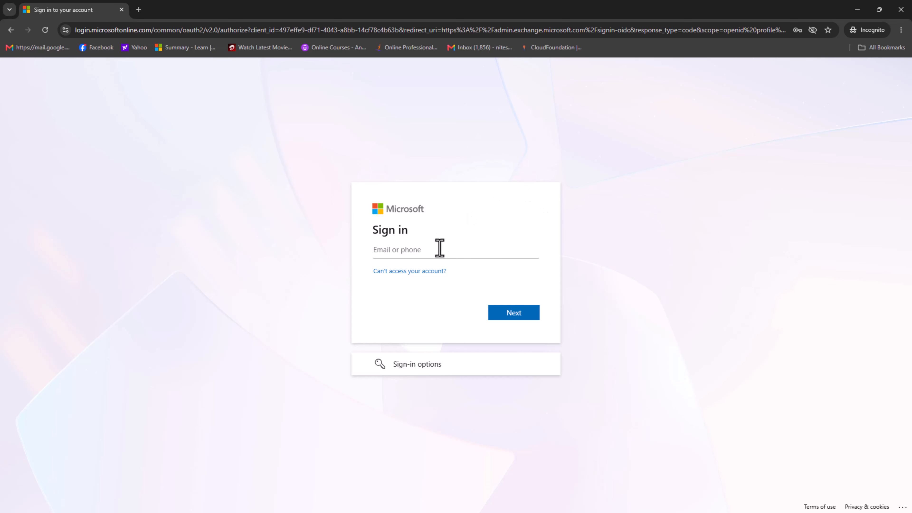
left_click(658, 262)
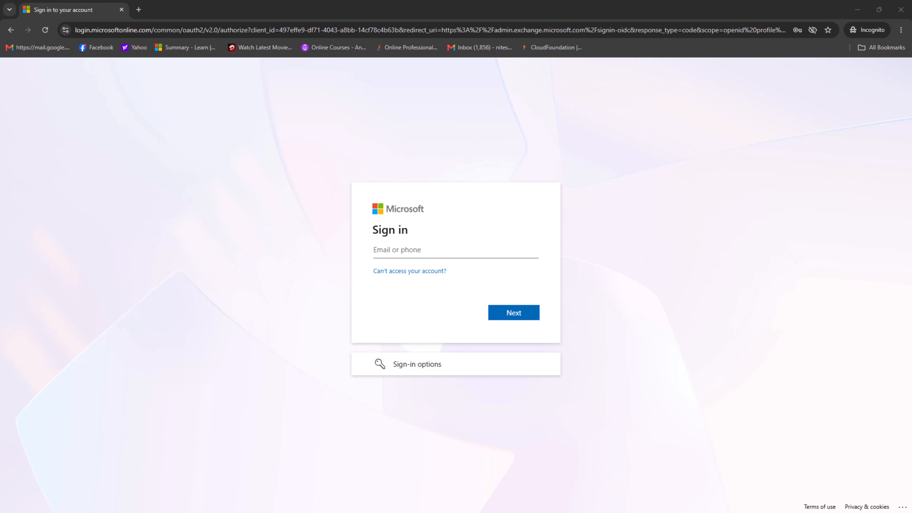
Enter the test user's email address on the Microsoft sign-in page.
left_click(474, 252)
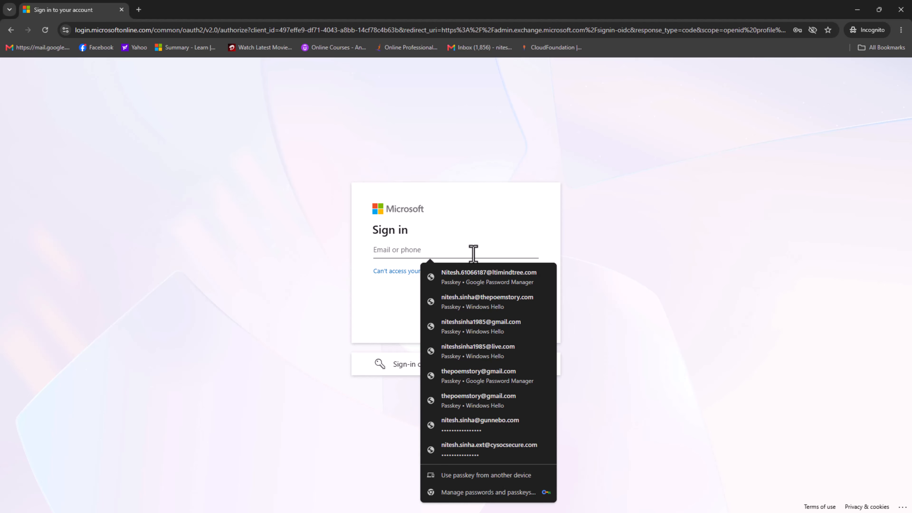
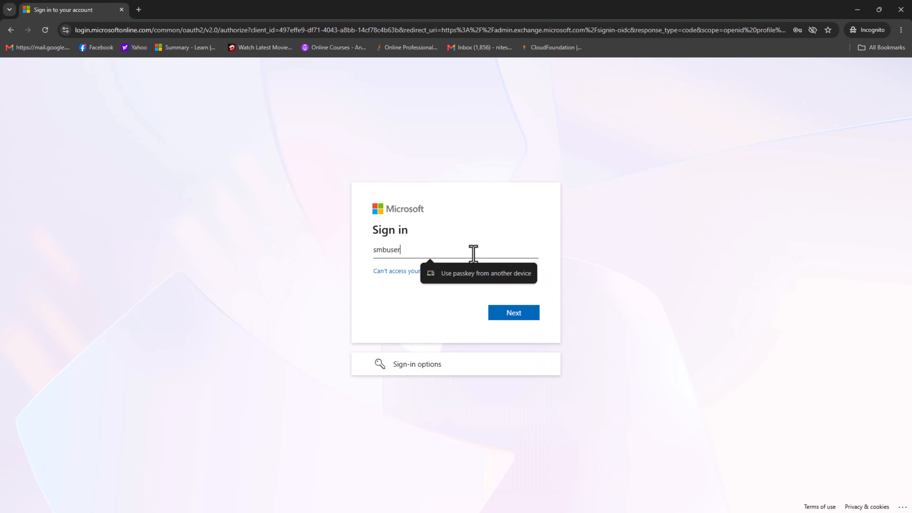
key("Return")
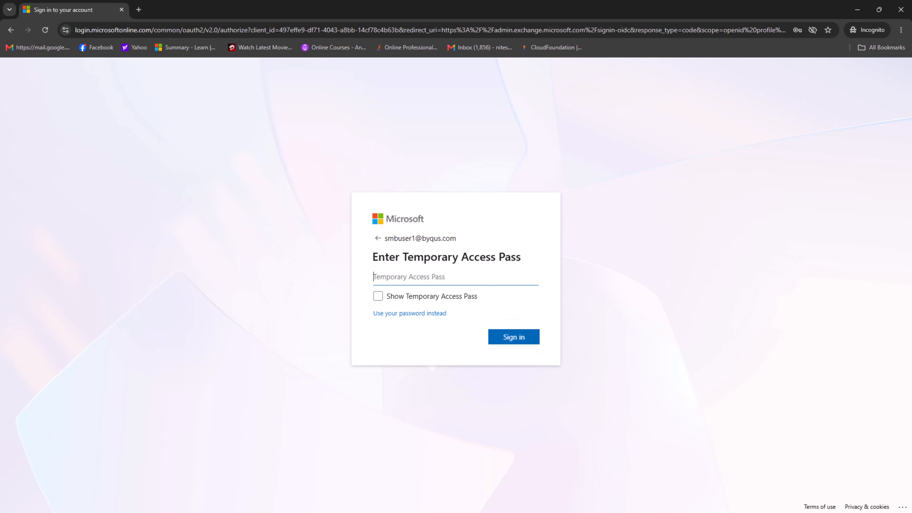
Sign in with the Temporary Access Pass and accept staying signed in.
key("alt+Tab")
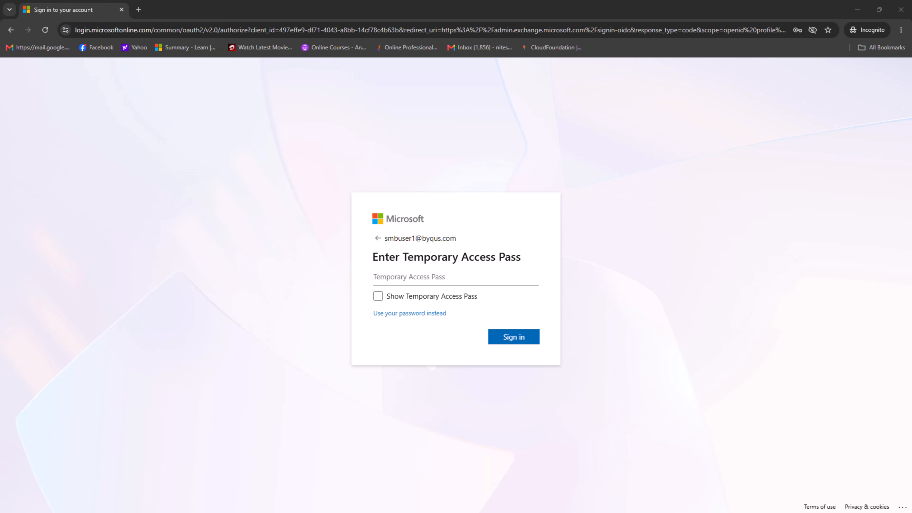
left_click(425, 278)
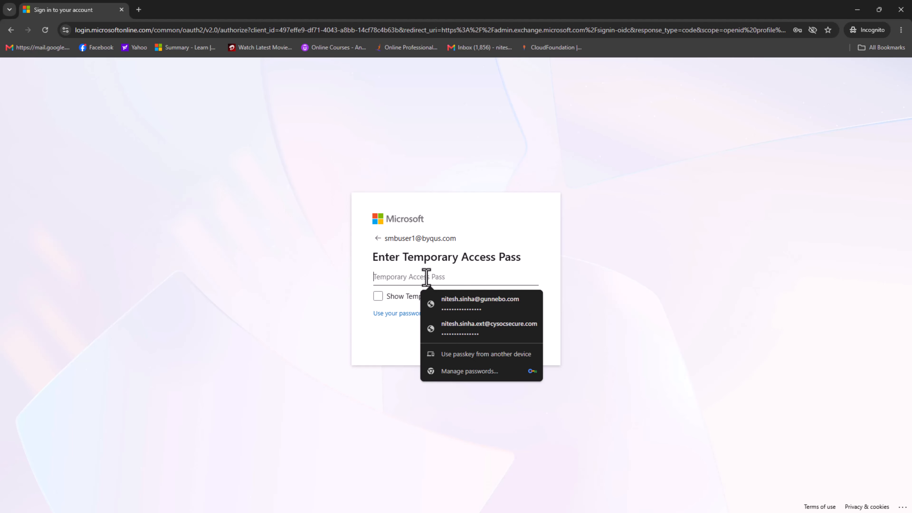
type("••••••••")
left_click(514, 341)
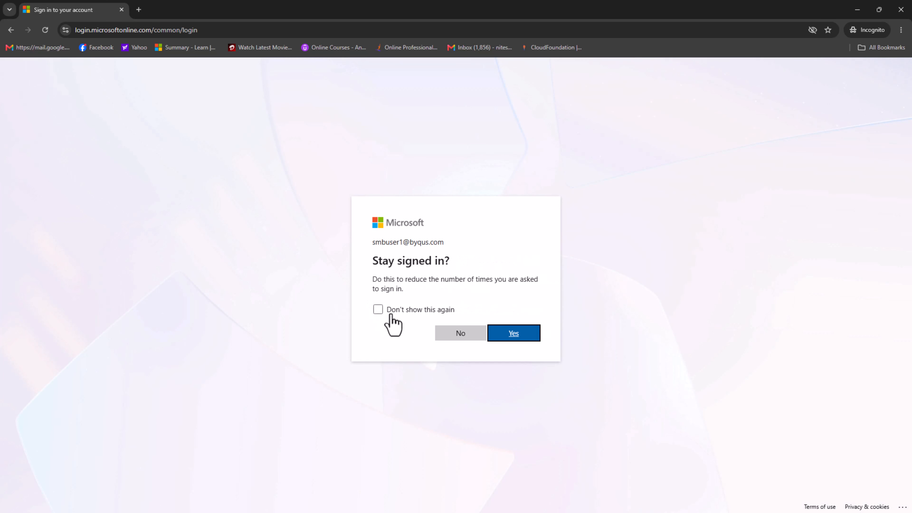
left_click(390, 309)
left_click(536, 340)
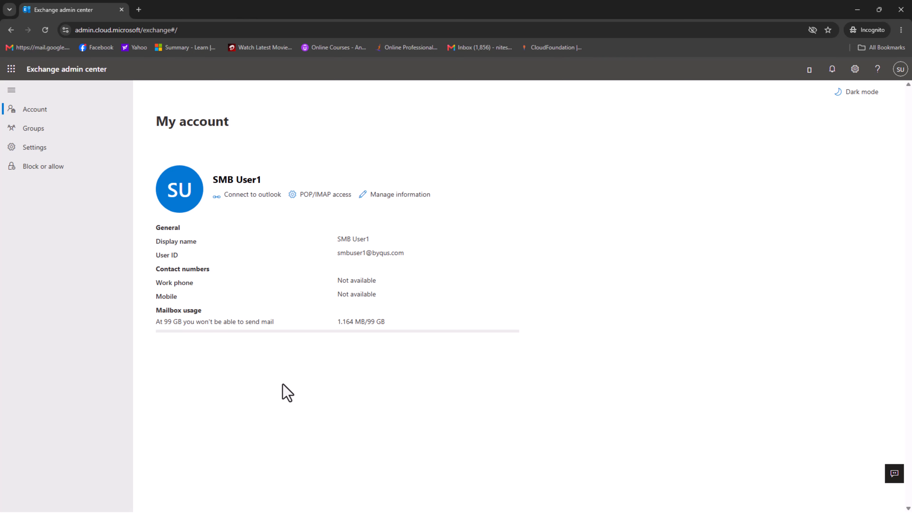
Zoom the page to 150% and compare the groups the test user owns and belongs to.
key("ctrl+plus")
key("ctrl+plus")
key("ctrl+plus")
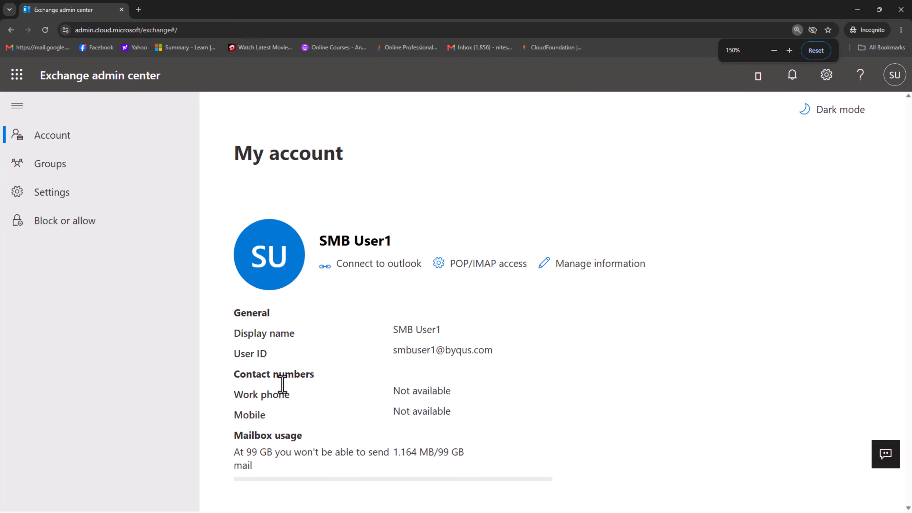
left_click(50, 167)
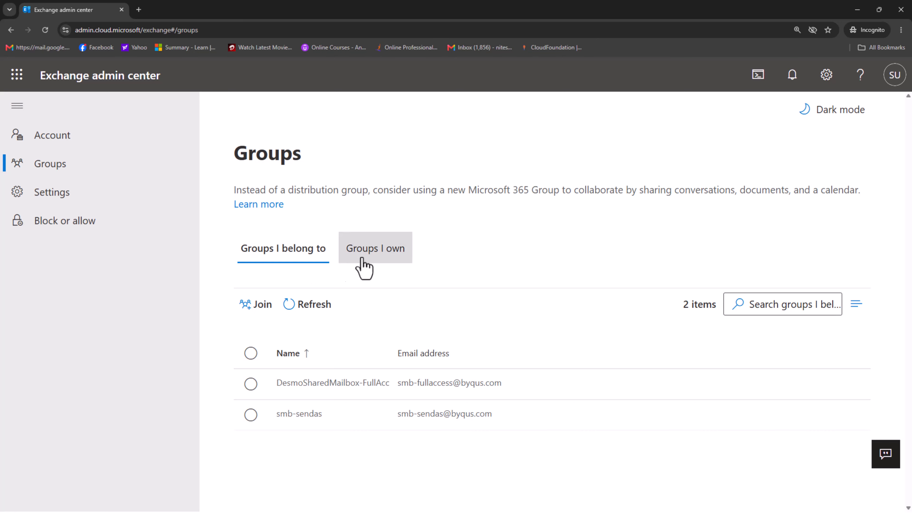
left_click(373, 252)
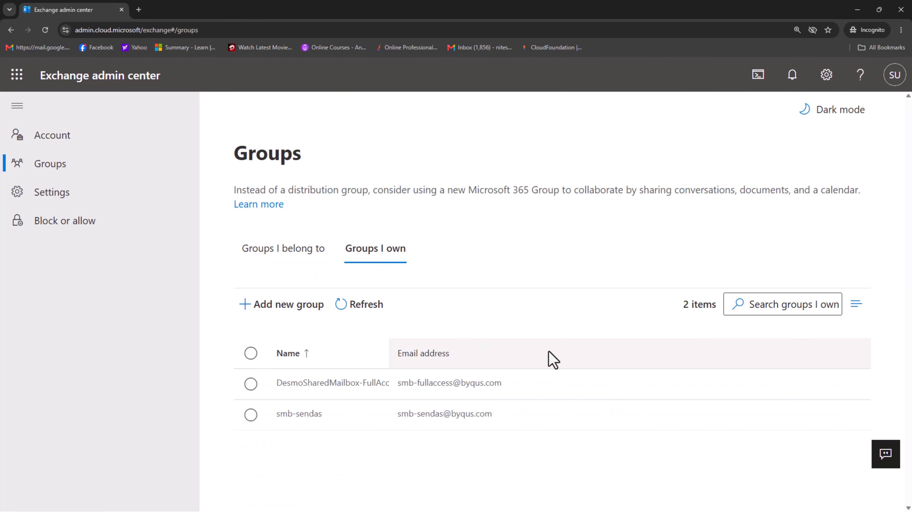
left_click(262, 247)
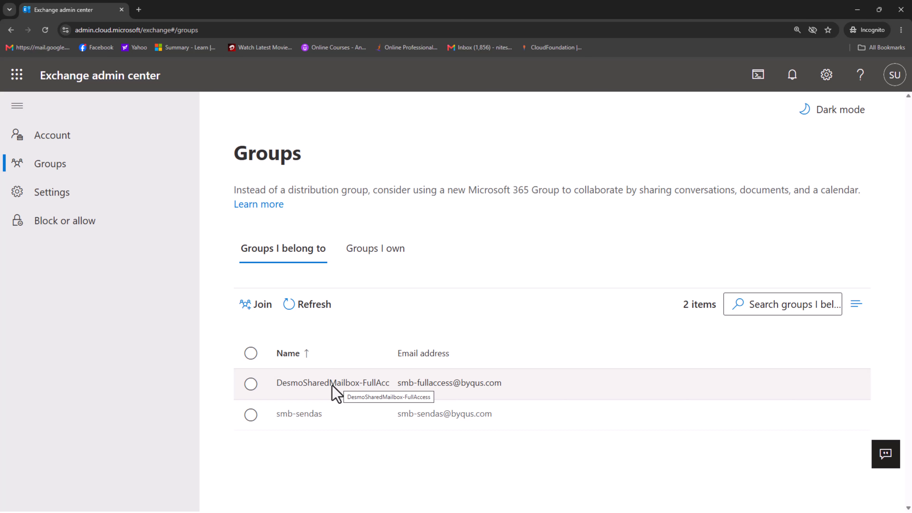
left_click(388, 260)
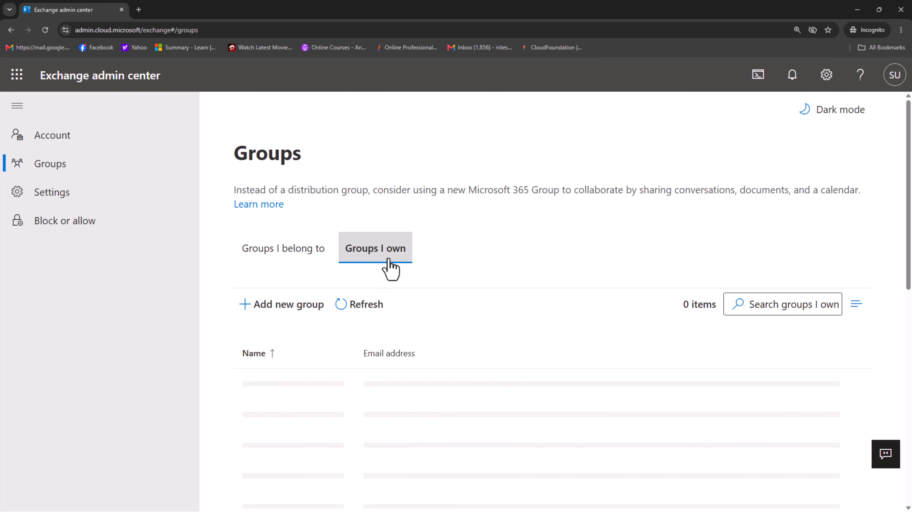
left_click(262, 256)
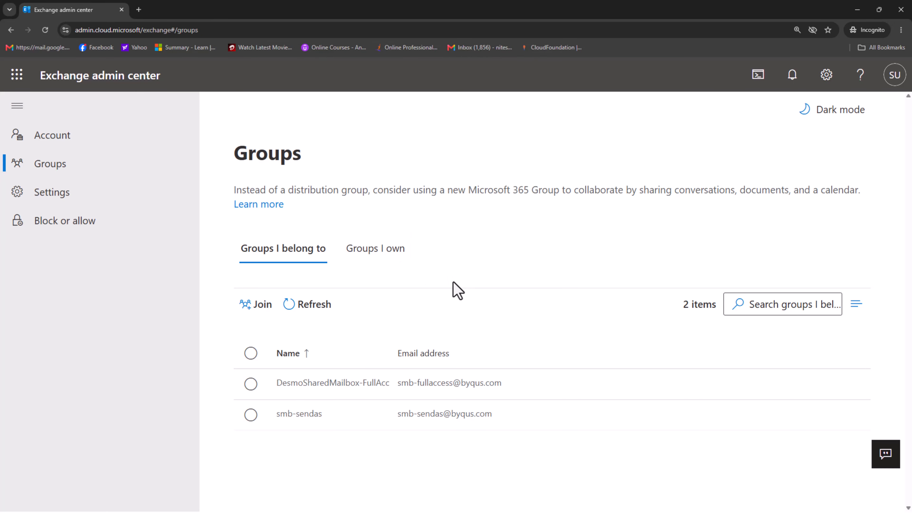
left_click(374, 254)
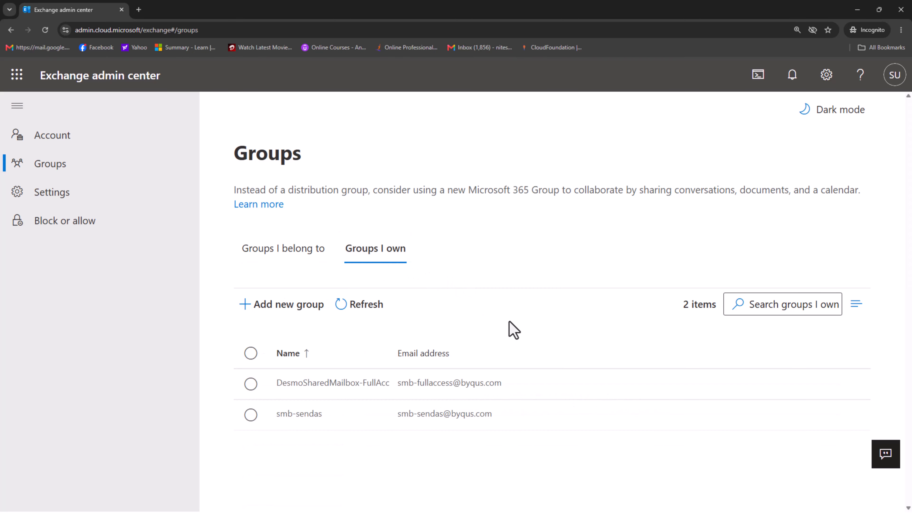
Review the full owner and member lists of DesmoSharedMailbox-FullAccess, then close its details.
left_click(329, 386)
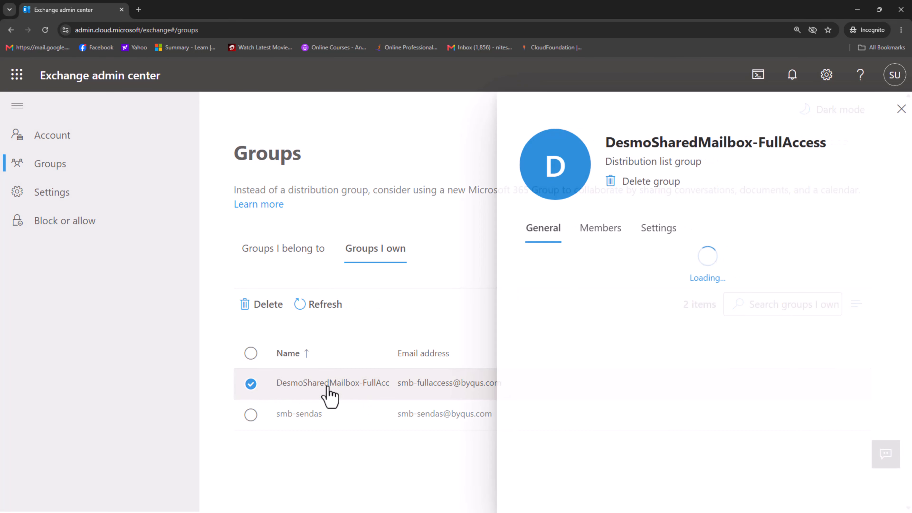
left_click(594, 229)
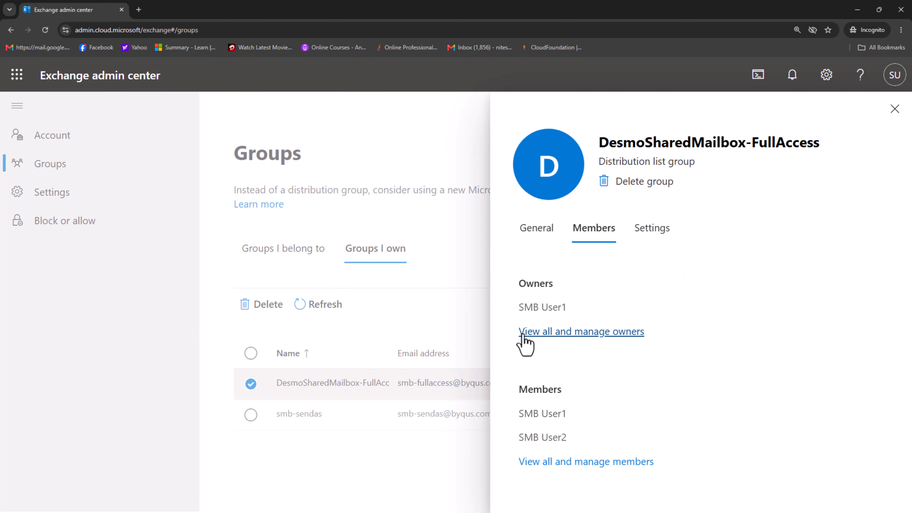
left_click(597, 335)
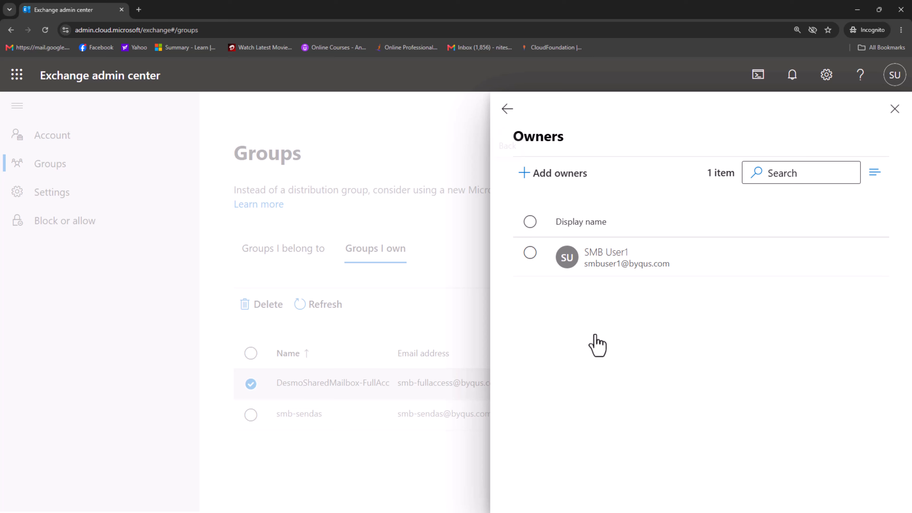
left_click(506, 109)
left_click(570, 463)
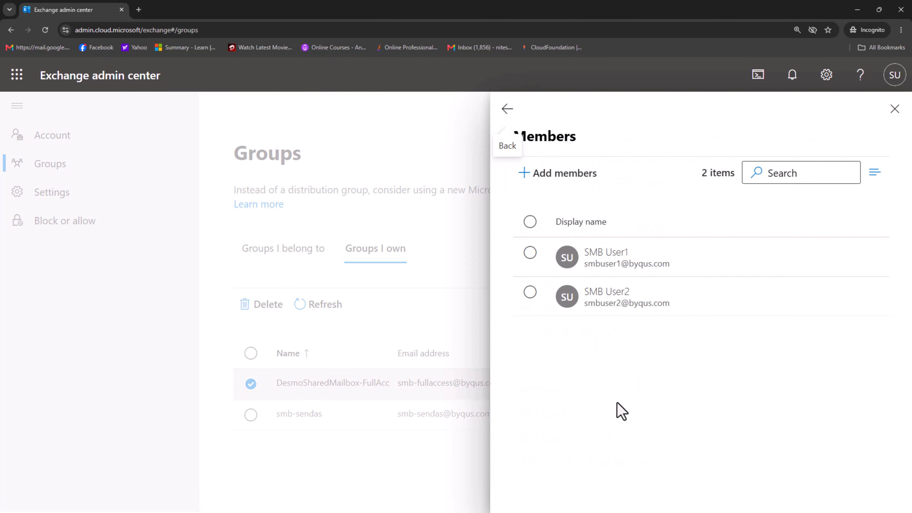
left_click(506, 109)
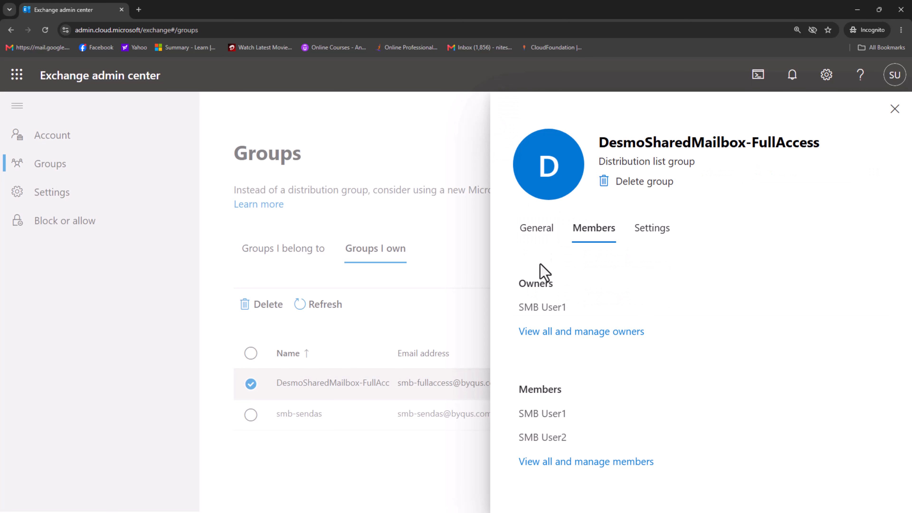
left_click(603, 462)
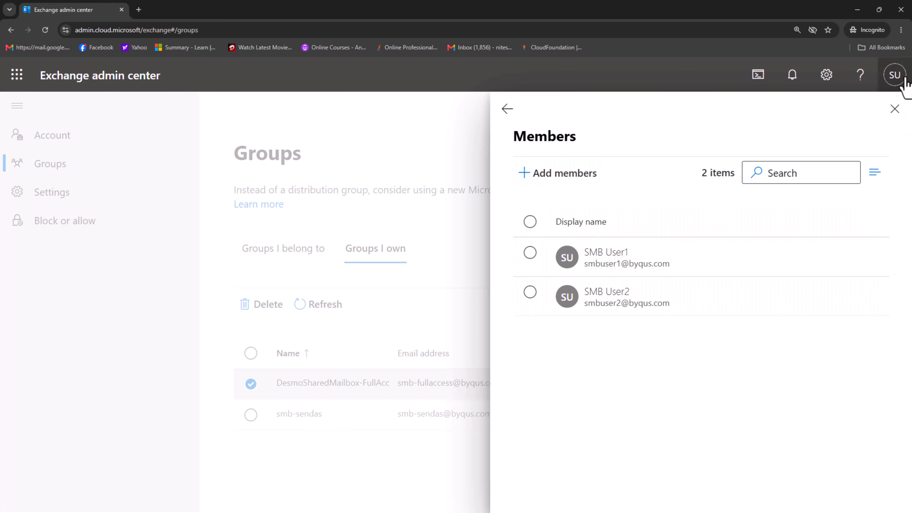
left_click(894, 111)
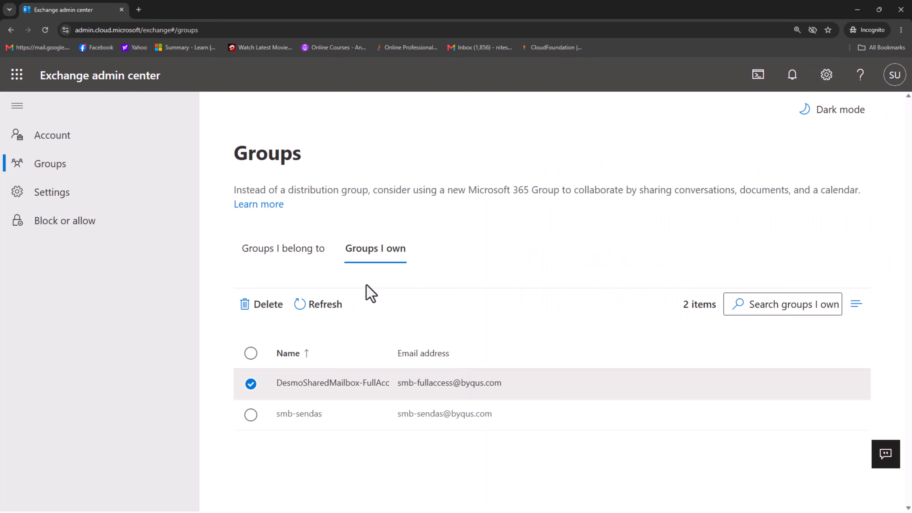
left_click(250, 415)
Open smb-sendas, view its complete member list on the Members tab, and close the details.
left_click(296, 416)
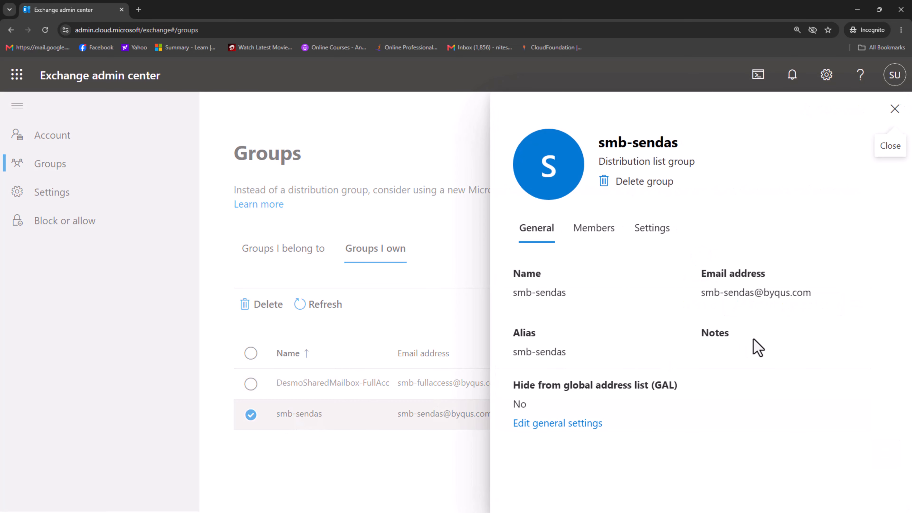
left_click(594, 228)
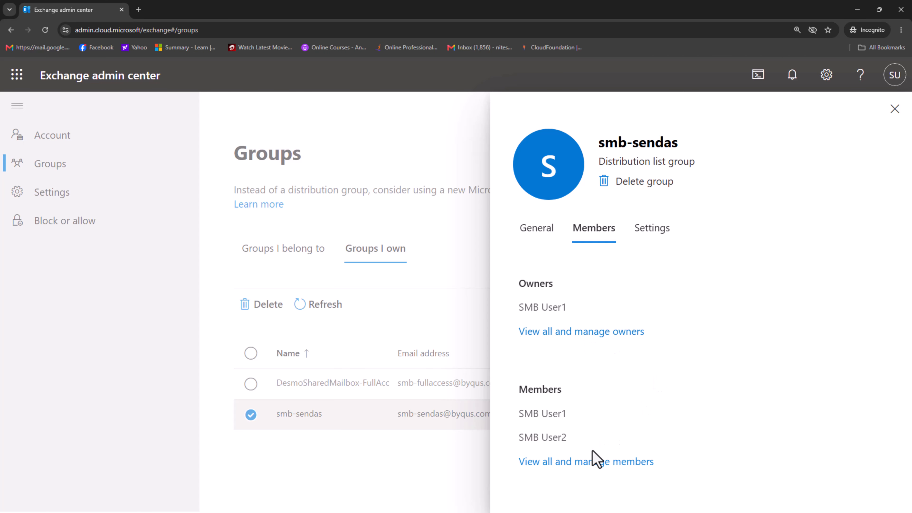
left_click(595, 462)
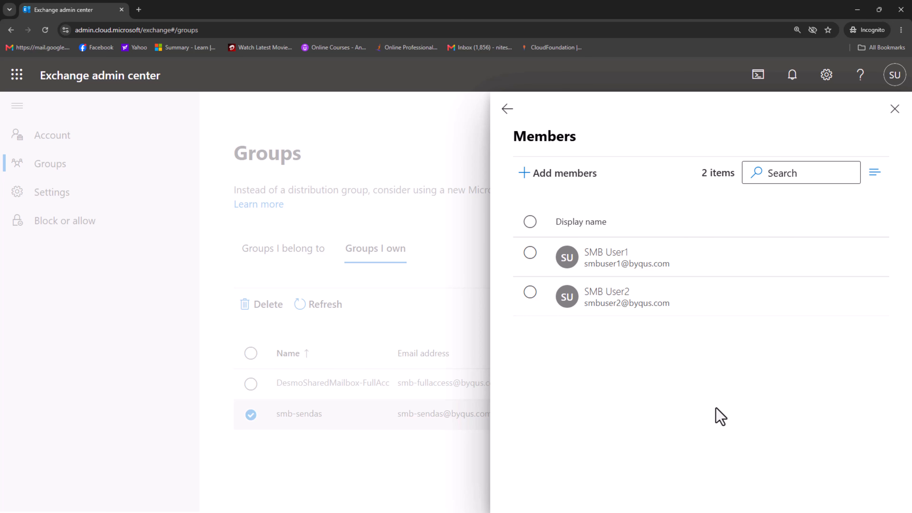
left_click(895, 109)
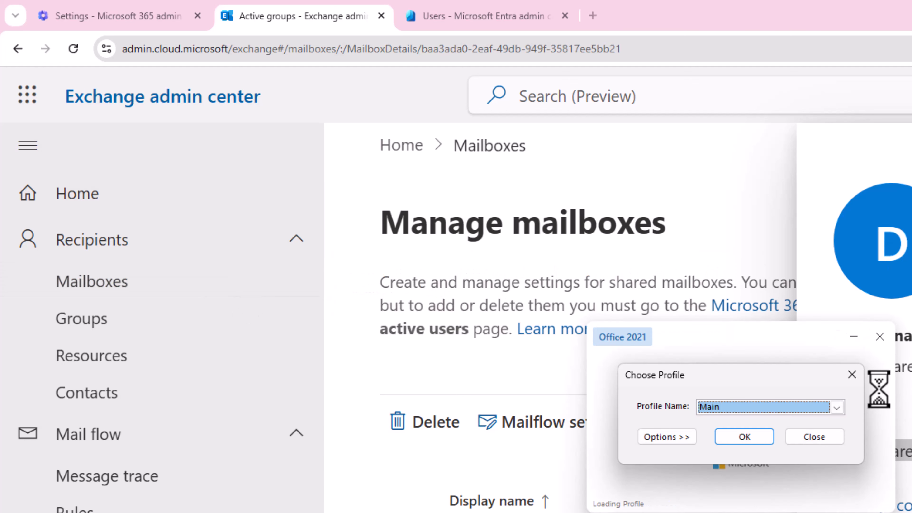
Choose the bqus profile, start Outlook with it, and maximise the Outlook window.
left_click(837, 407)
left_click(771, 424)
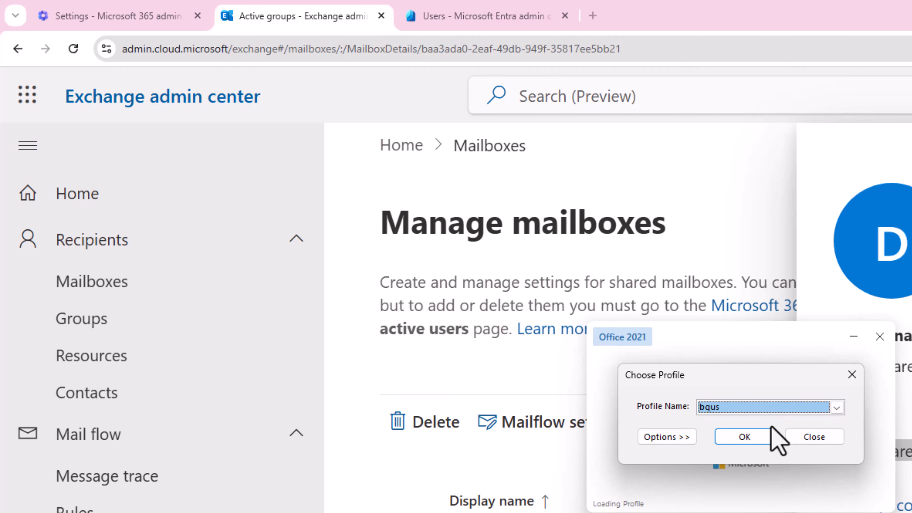
left_click(759, 440)
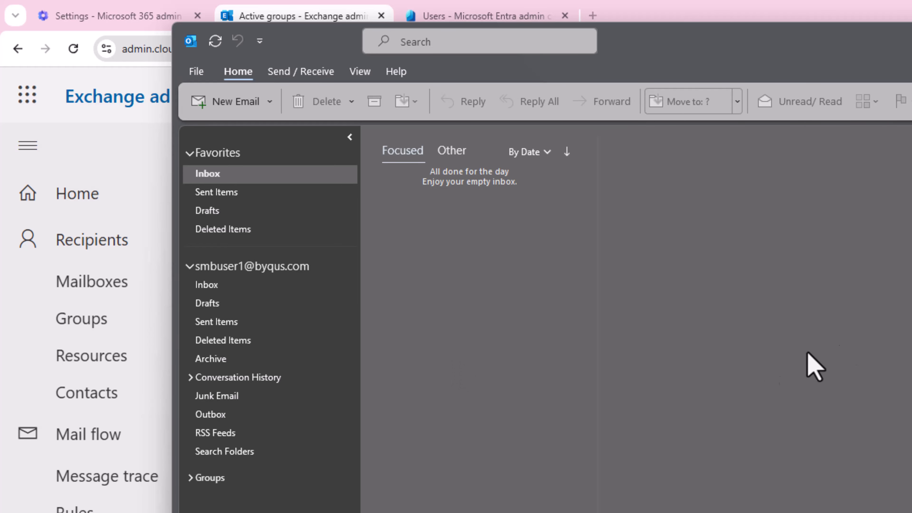
key("super+Up")
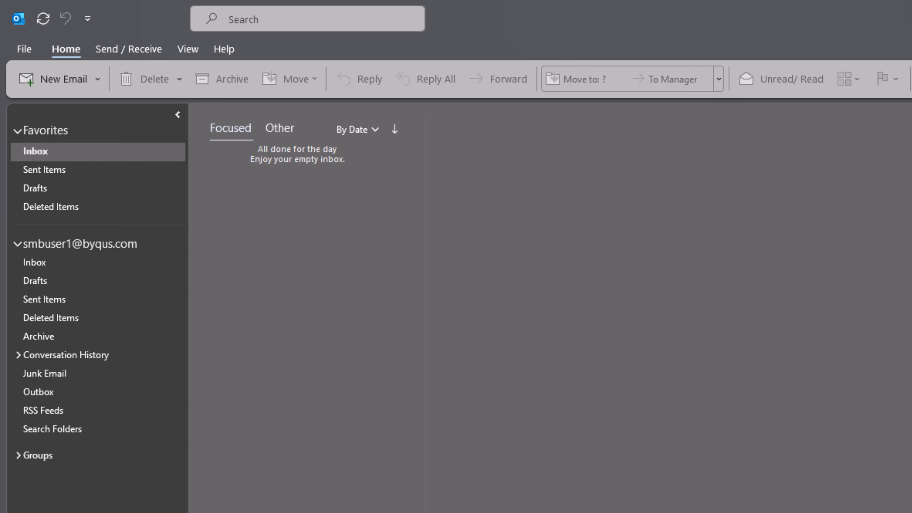
Go to the Exchange account's More Settings Advanced tab and start adding another mailbox.
left_click(33, 46)
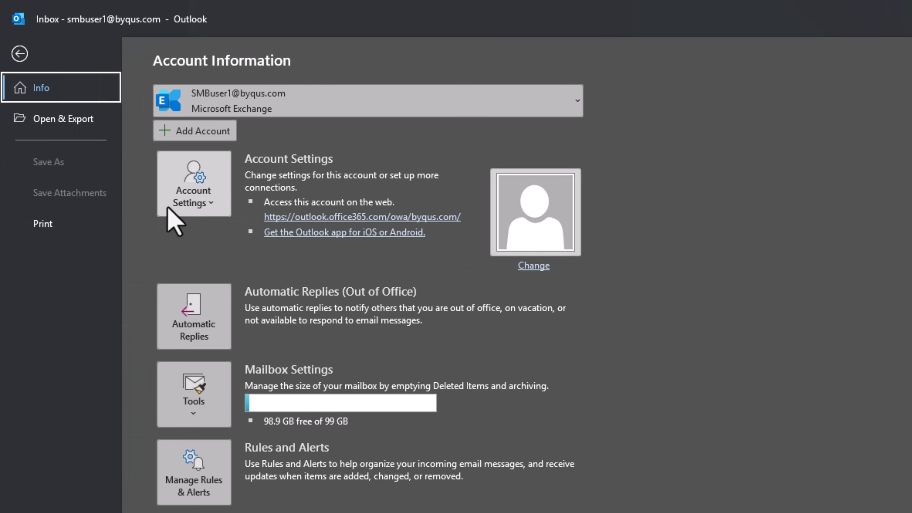
left_click(202, 199)
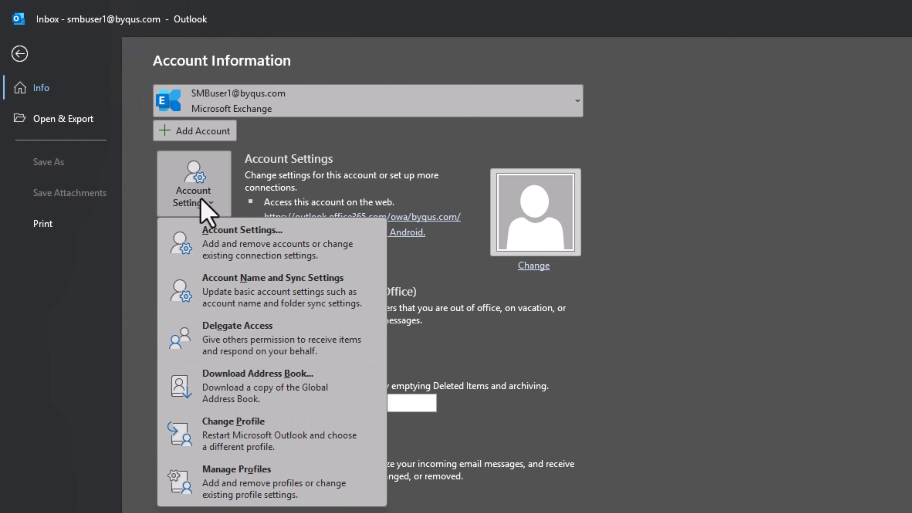
left_click(230, 239)
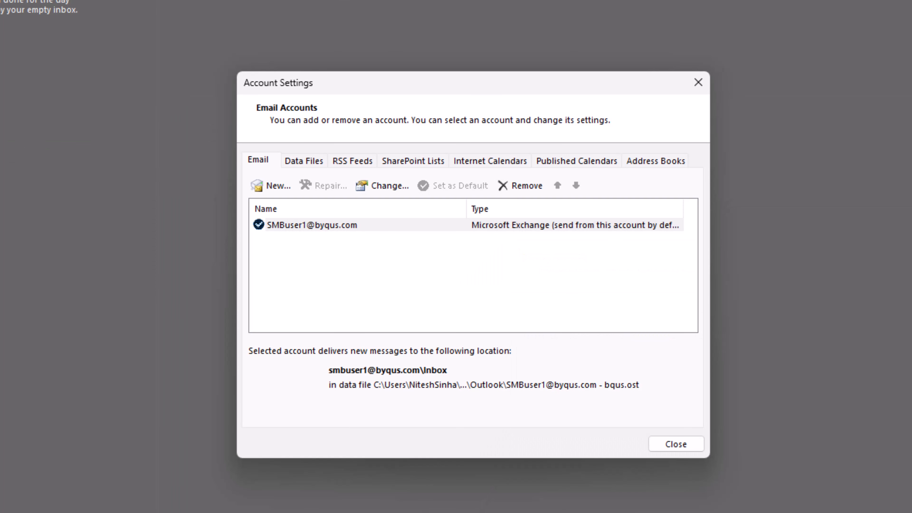
left_click(332, 225)
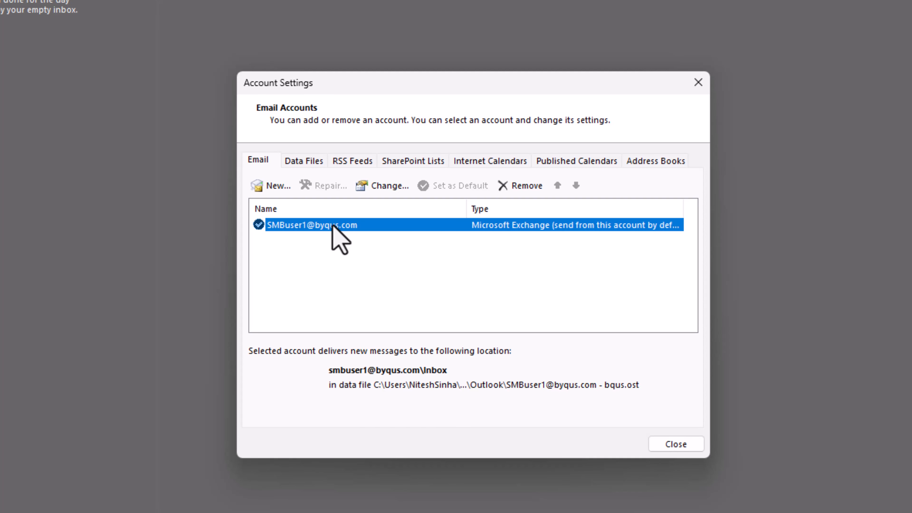
left_click(387, 187)
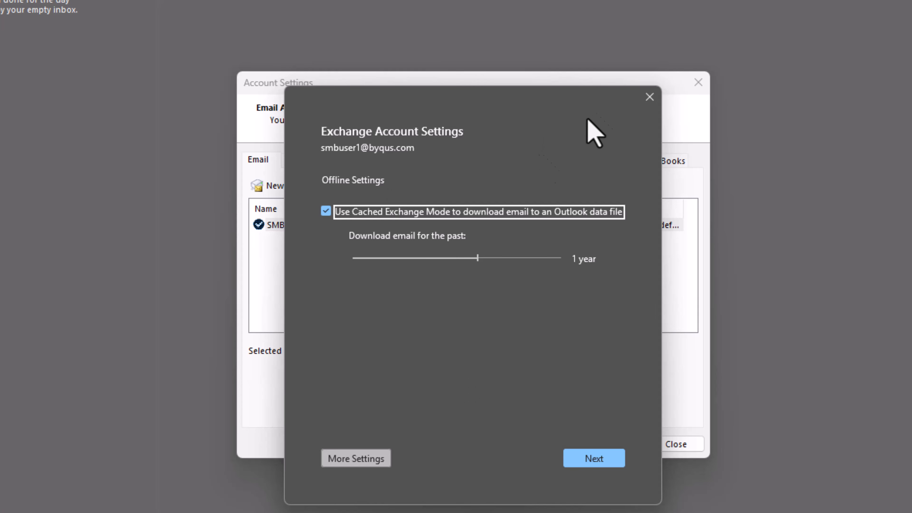
left_click(352, 463)
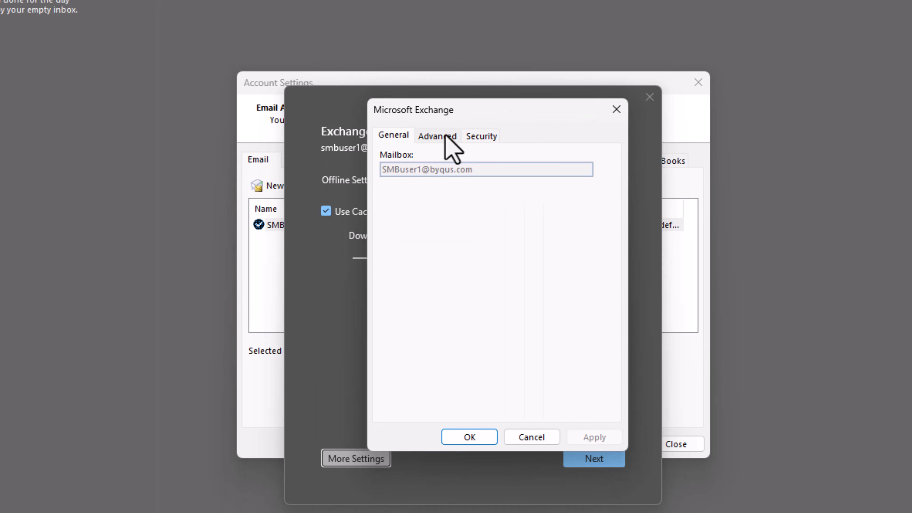
left_click(445, 136)
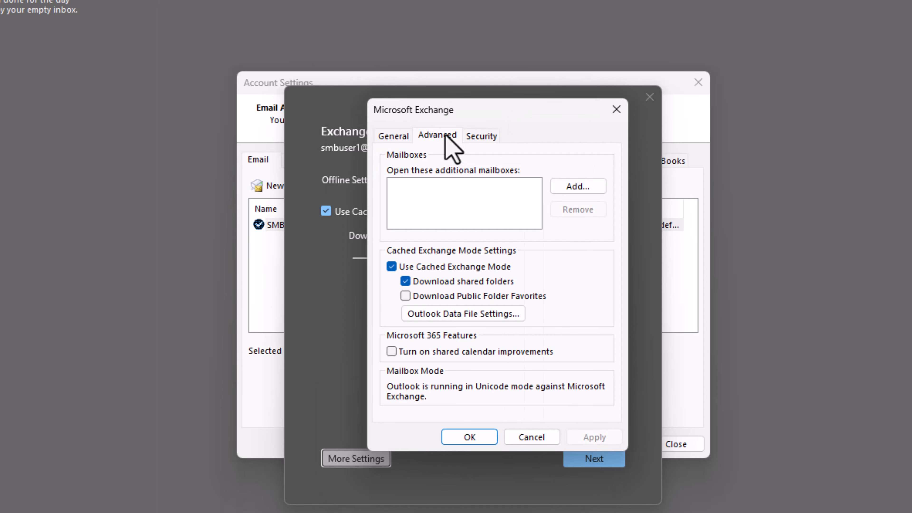
left_click(578, 188)
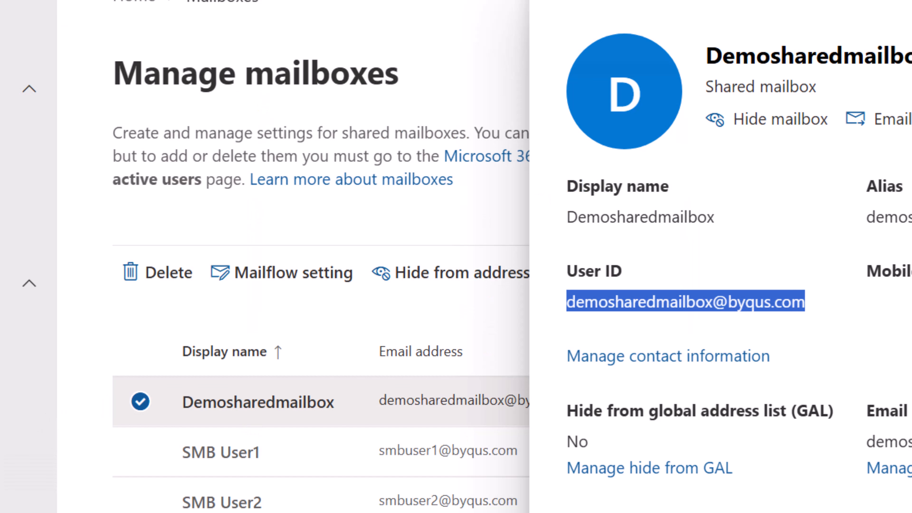
Paste the Demosharedmailbox name from the admin center into Add Mailbox and apply it through all account dialogs.
double_click(849, 61)
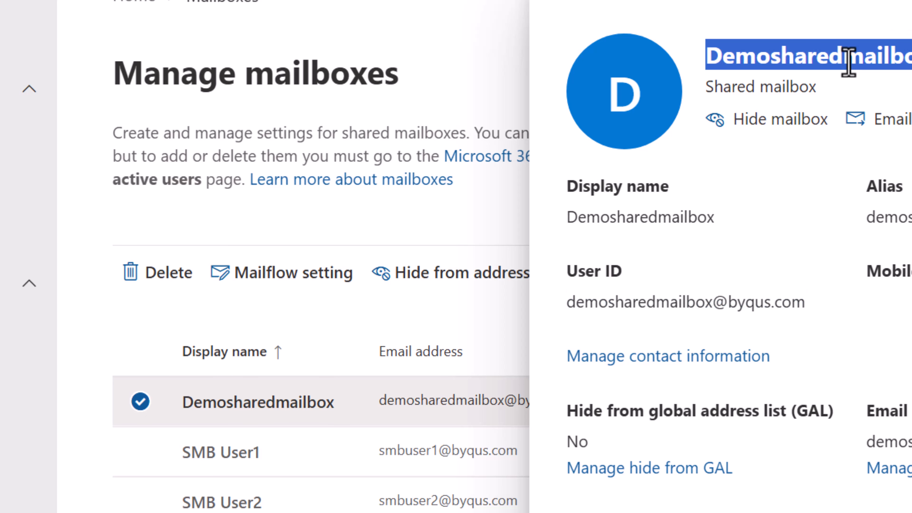
right_click(849, 62)
left_click(895, 81)
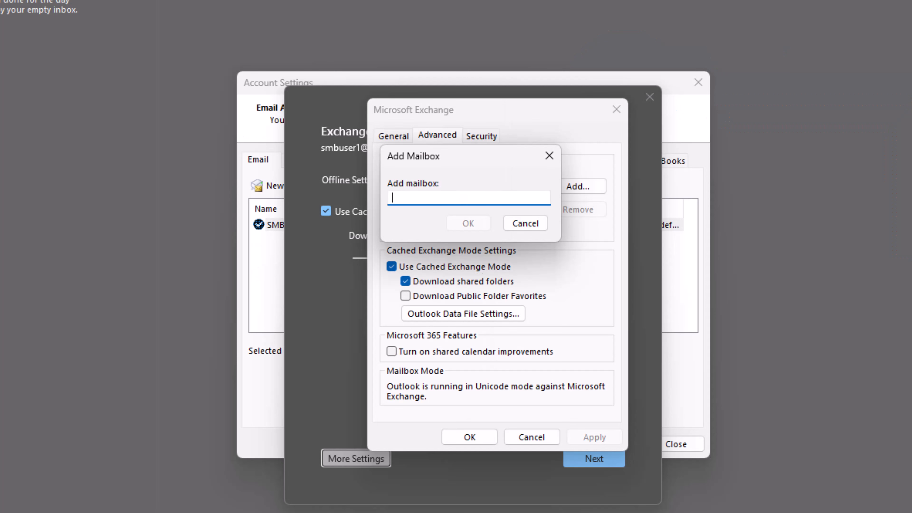
right_click(426, 198)
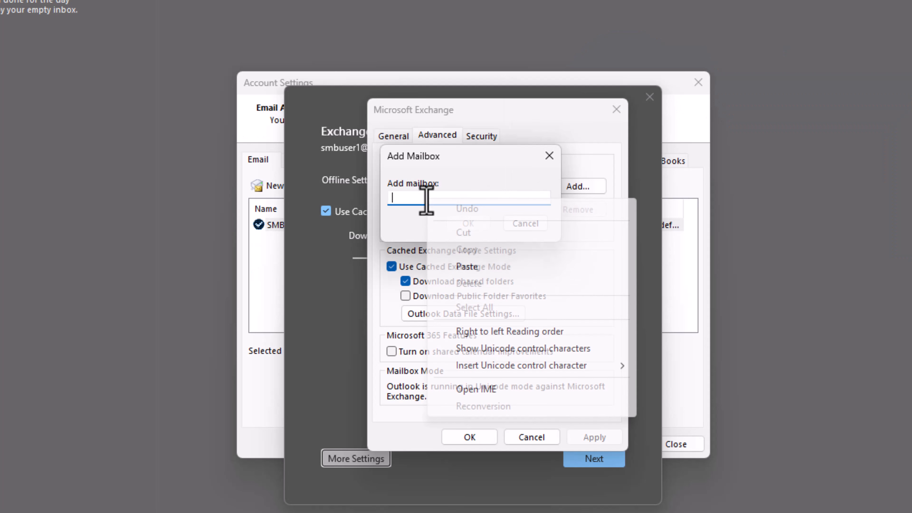
left_click(477, 266)
left_click(471, 224)
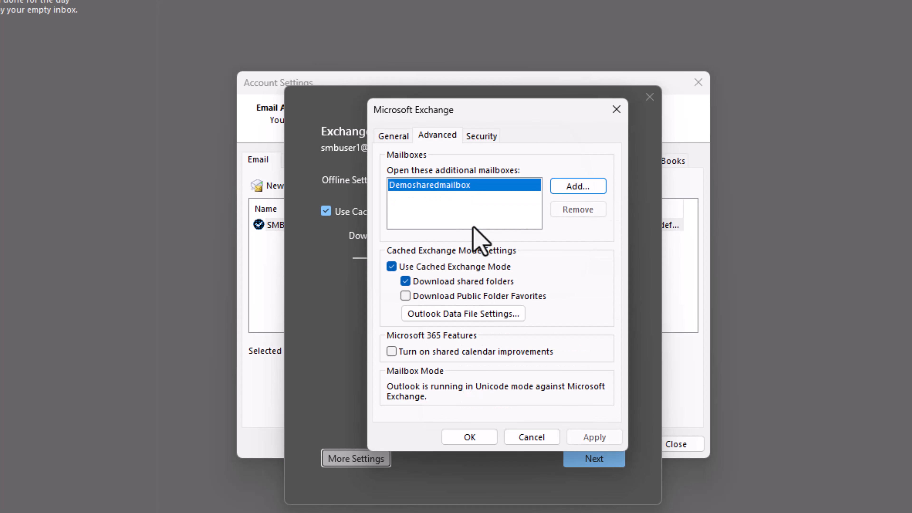
left_click(602, 435)
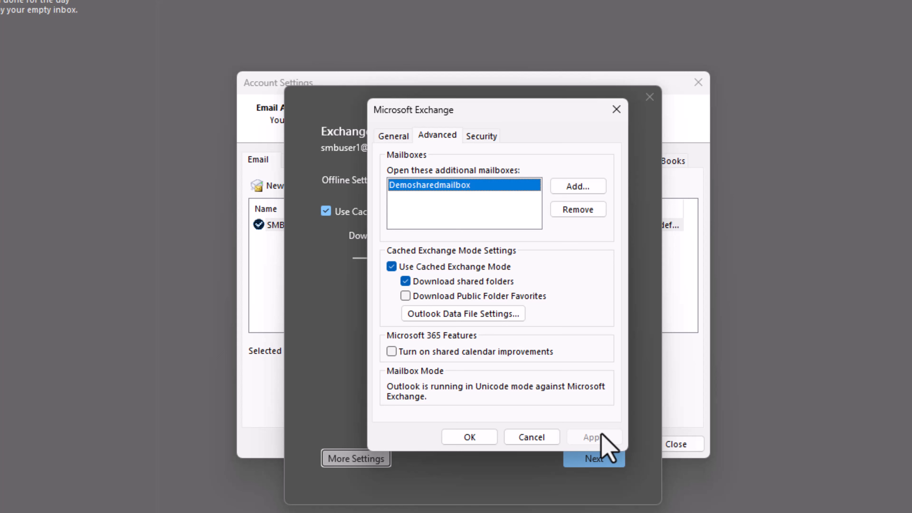
left_click(469, 436)
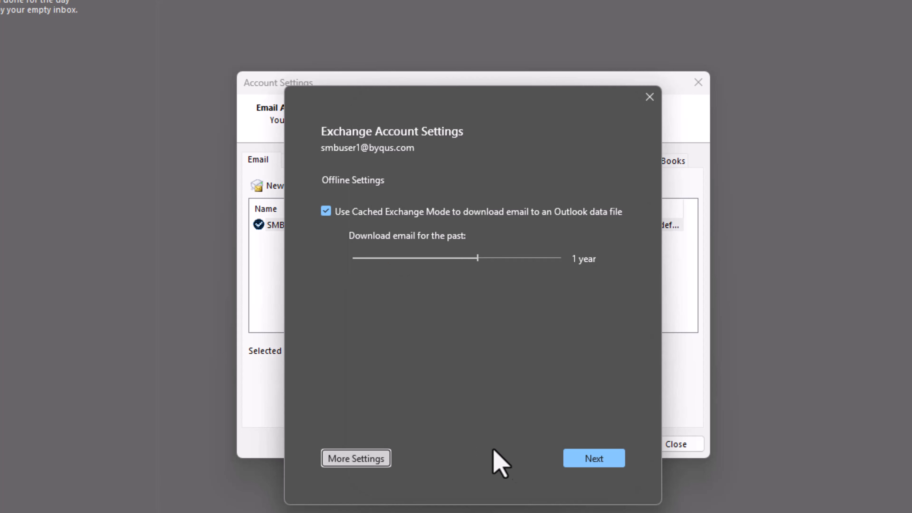
left_click(591, 463)
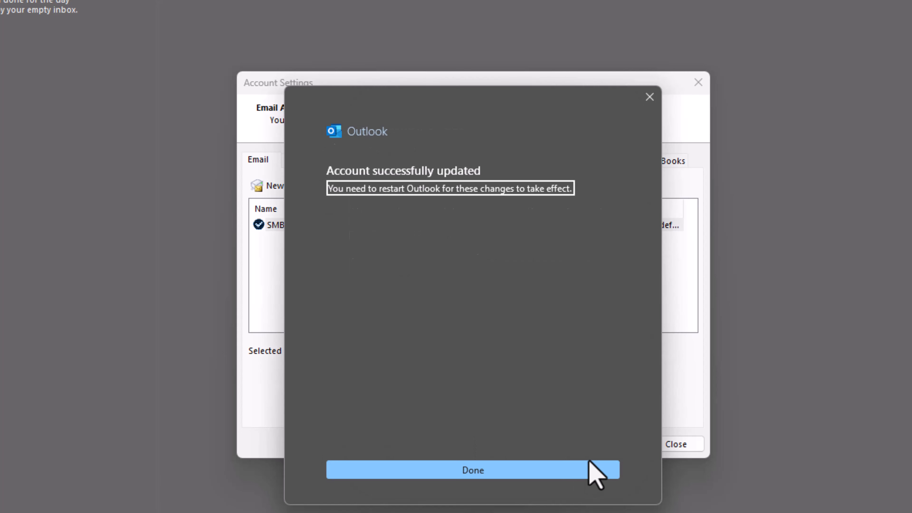
left_click(581, 472)
left_click(674, 445)
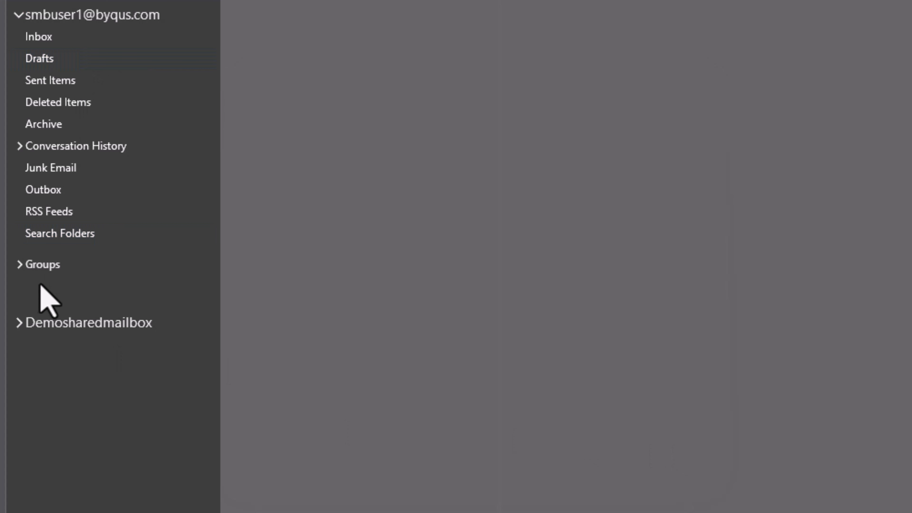
Expand Demosharedmailbox, look through its Drafts and Sent Items, and settle on its empty Inbox.
left_click(20, 323)
left_click(59, 350)
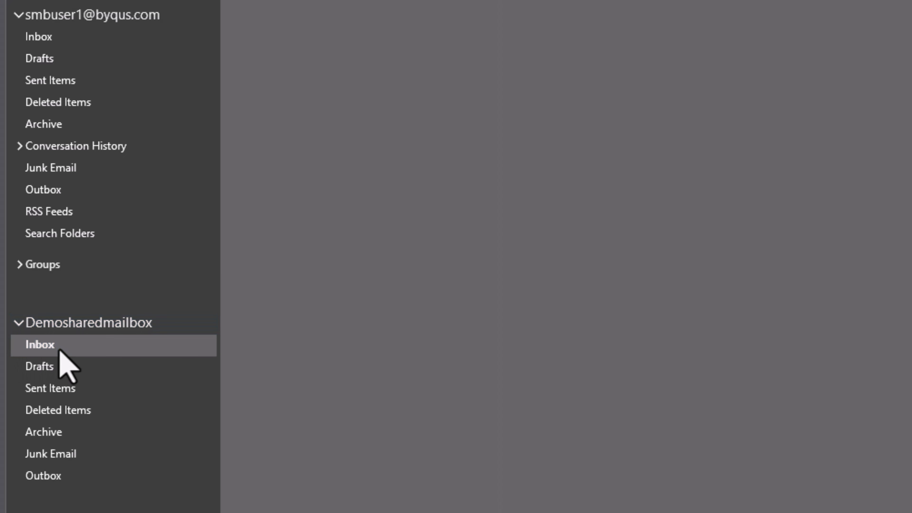
left_click(59, 367)
left_click(64, 391)
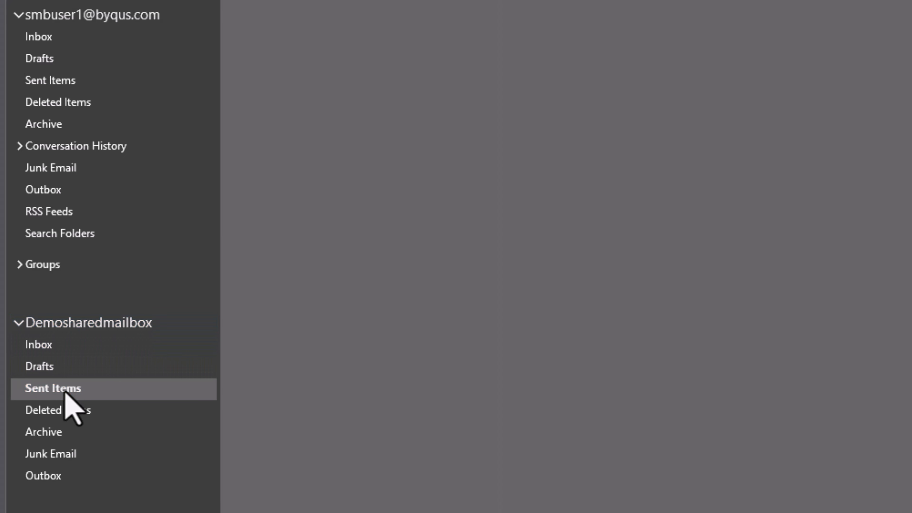
left_click(57, 332)
left_click(47, 347)
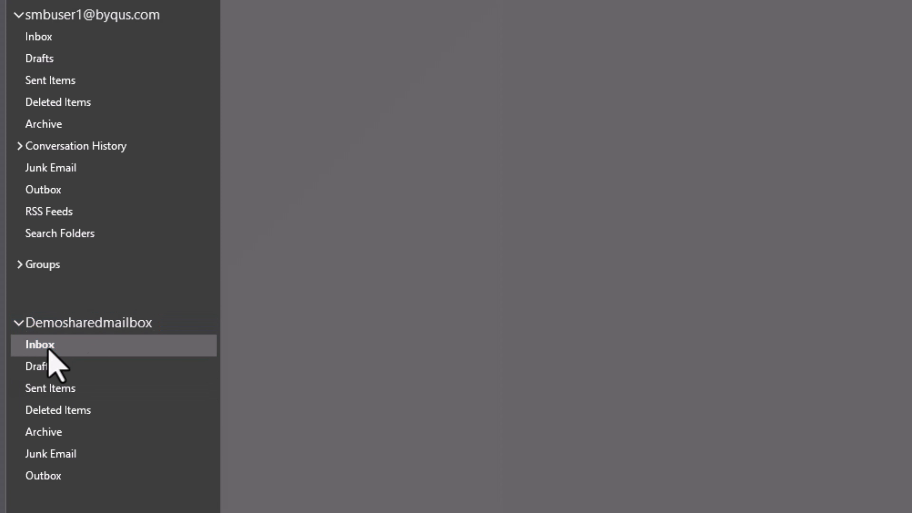
left_click(67, 346)
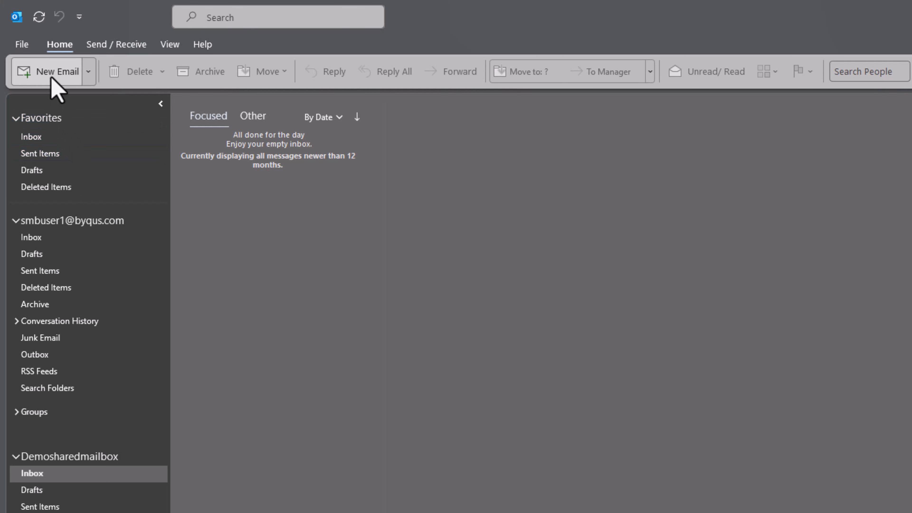
Send a new email with subject 'Testing Shared Mailbox' to the Demosharedmailbox address.
left_click(56, 72)
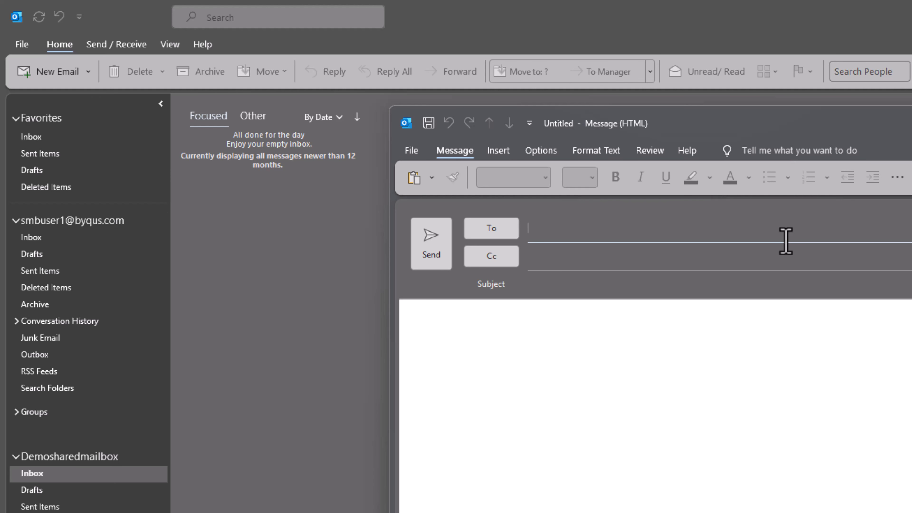
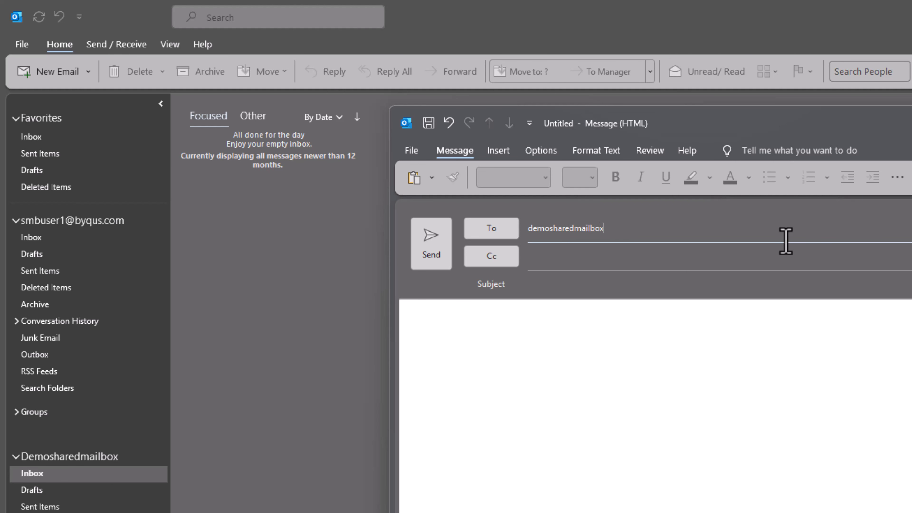
key("alt+q")
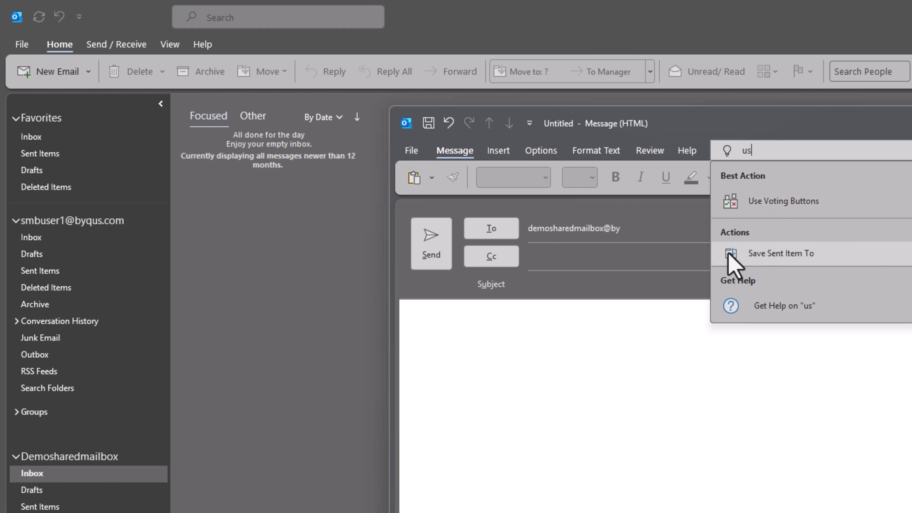
left_click(634, 230)
type("qu")
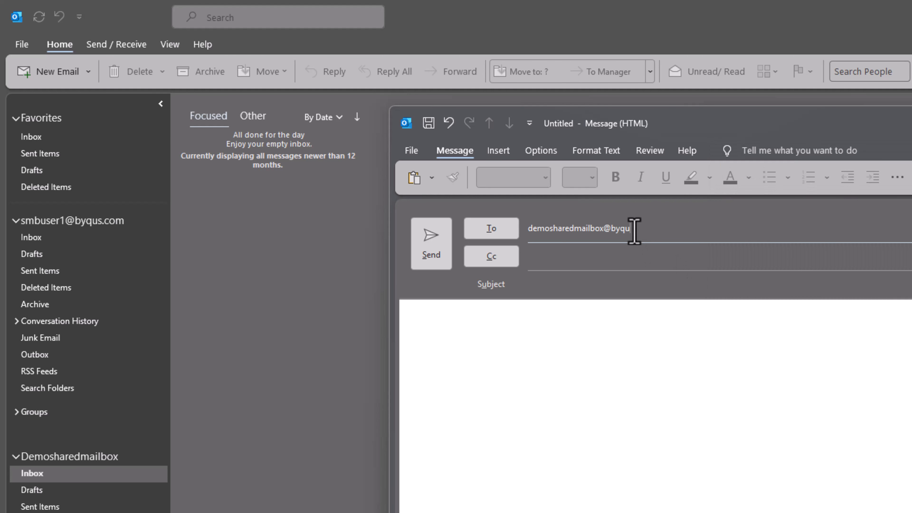
type("s.com")
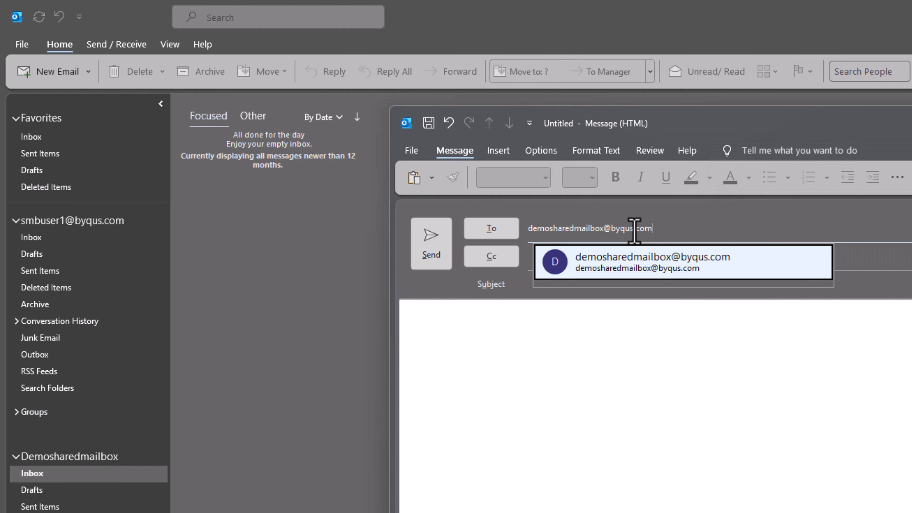
left_click(653, 255)
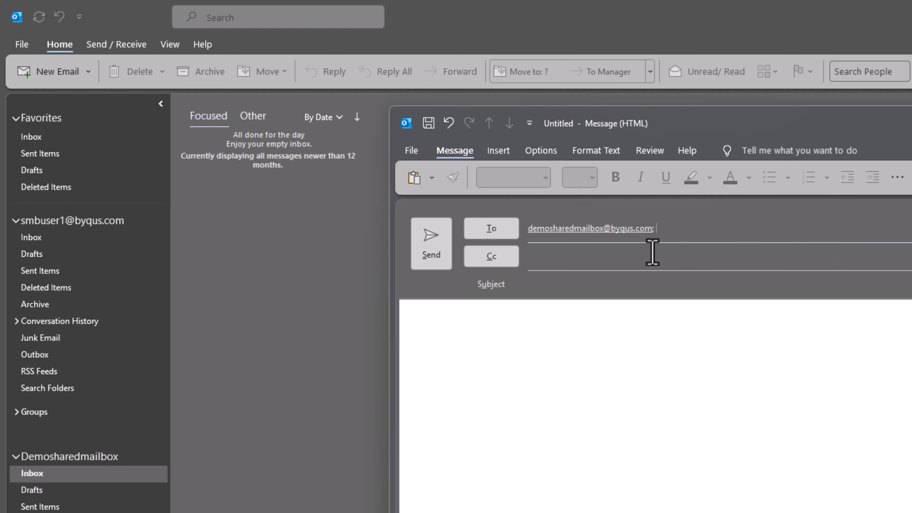
left_click(637, 276)
type("Test")
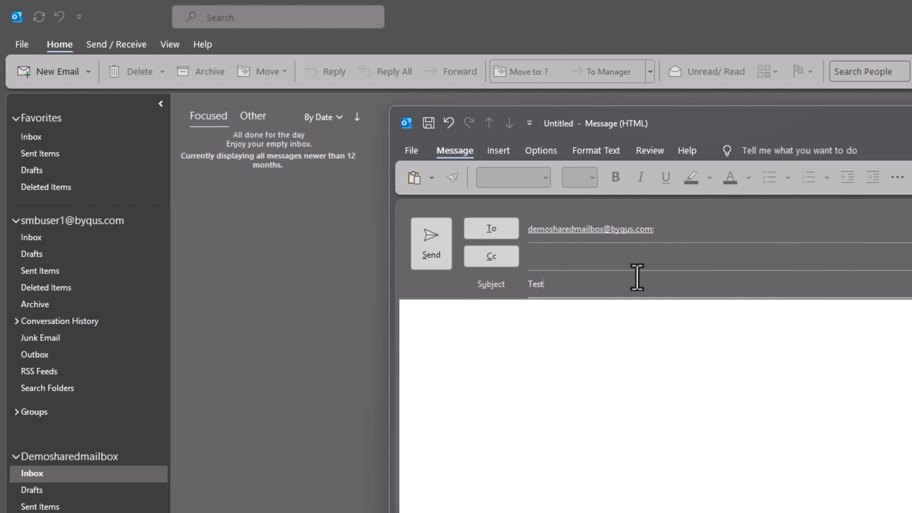
type("ing Shared Mailbox")
left_click(430, 267)
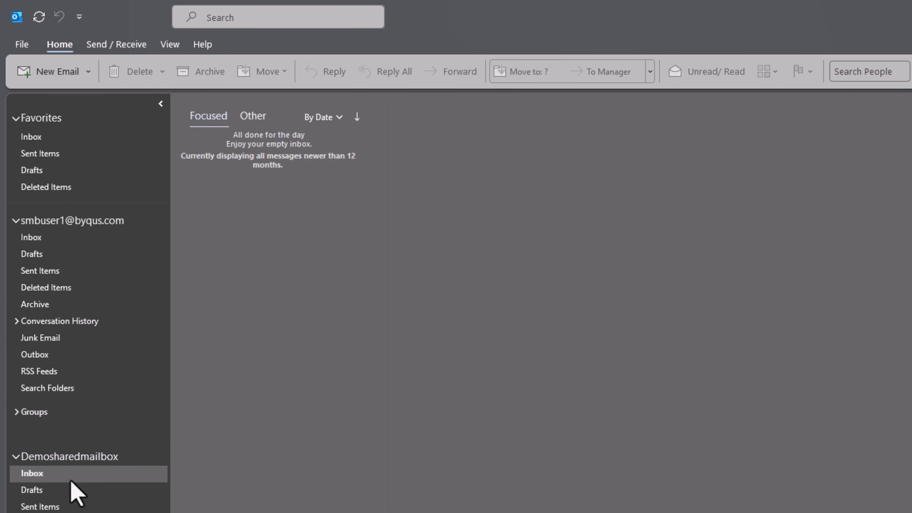
Check the test message in Sent Items and widen the message list to show all columns.
left_click(66, 157)
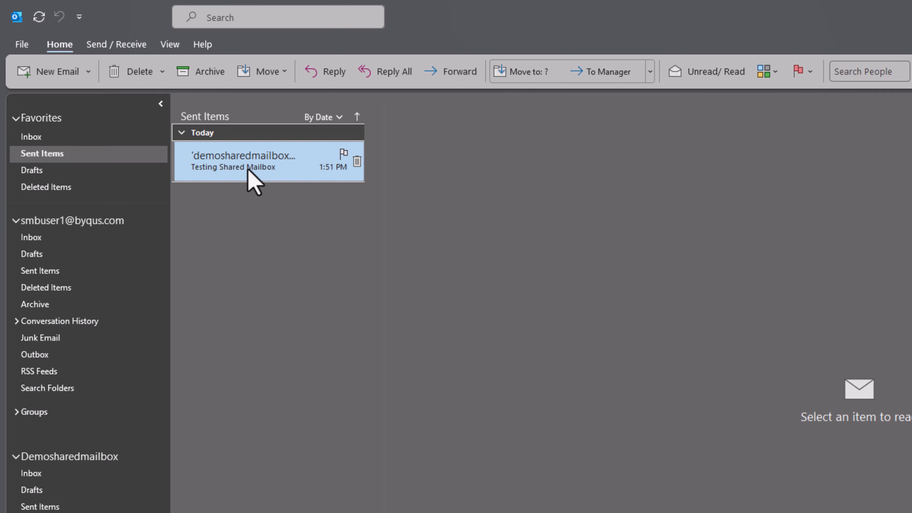
left_click(249, 171)
left_click_drag(385, 179, 822, 197)
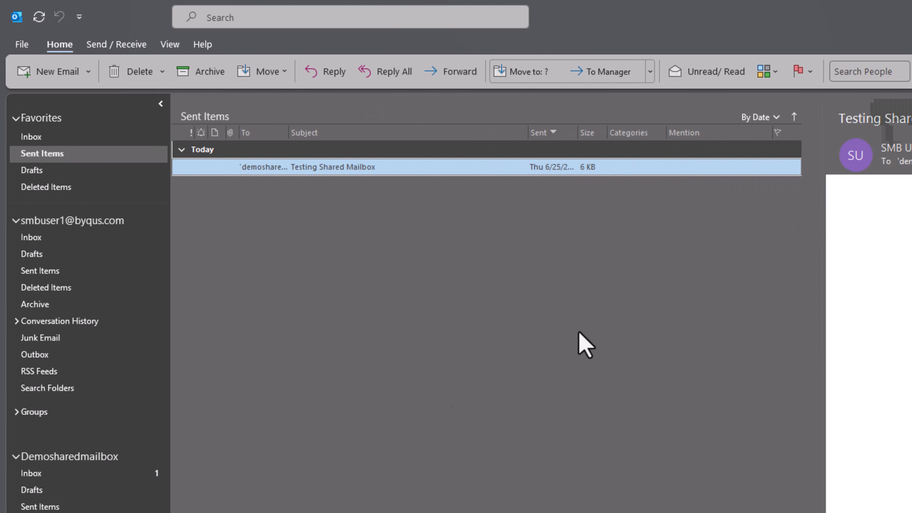
Open the received 'Testing Shared Mailbox' message in the Demosharedmailbox Inbox and close it again.
left_click(48, 475)
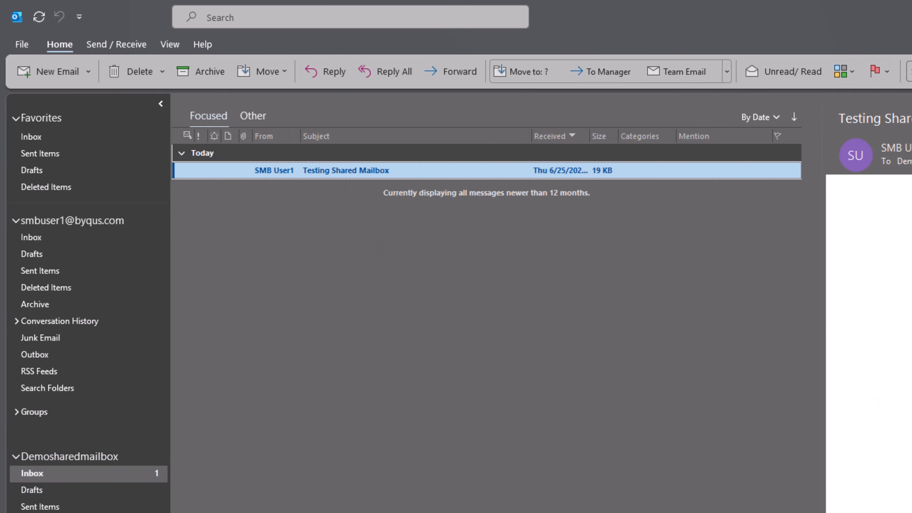
double_click(373, 171)
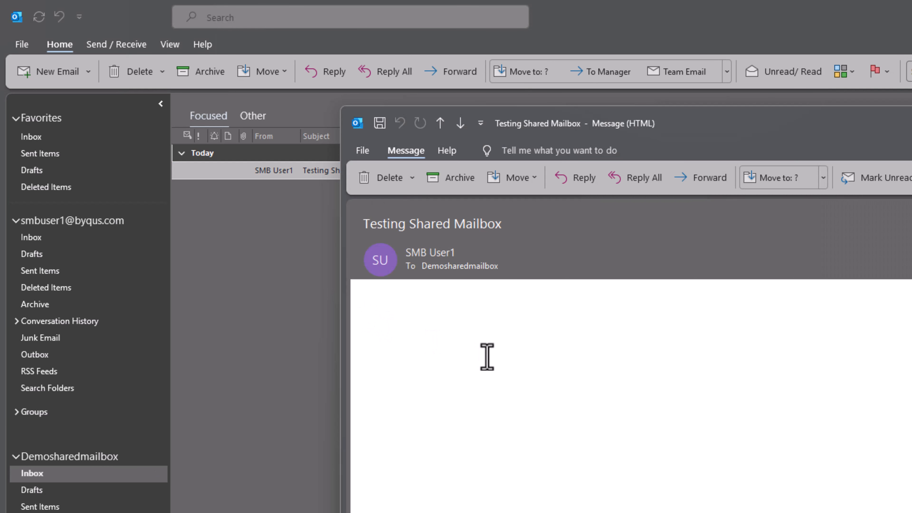
key("Escape")
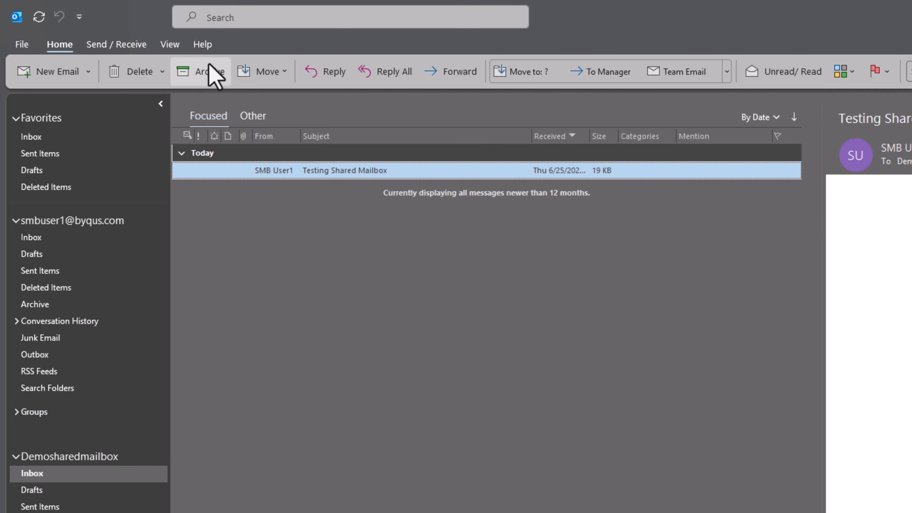
left_click(116, 45)
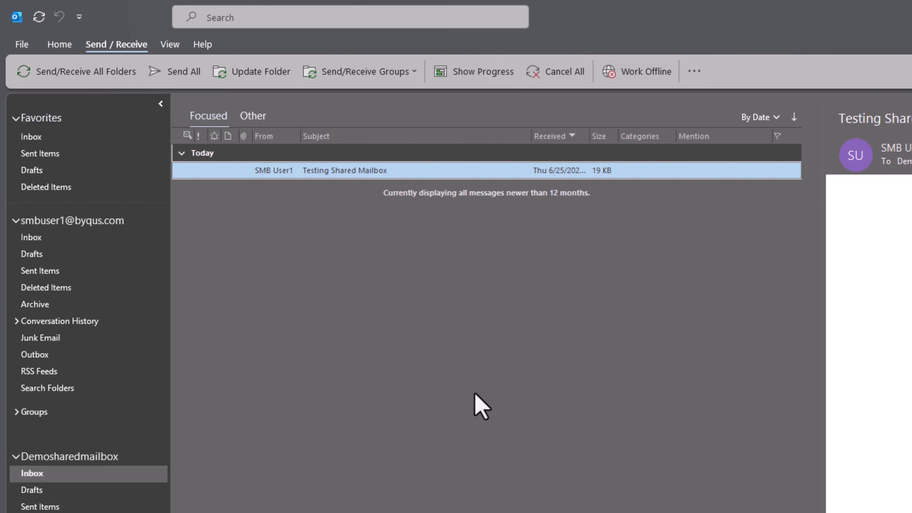
double_click(255, 174)
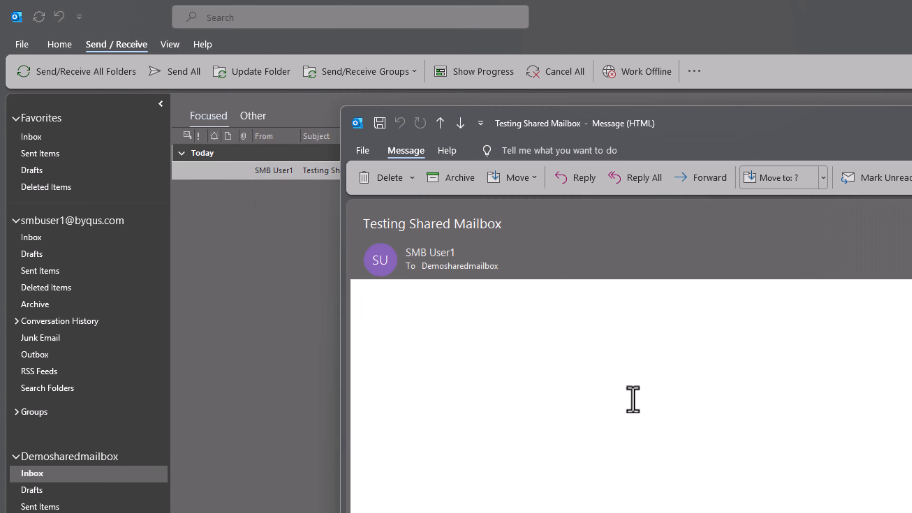
key("Escape")
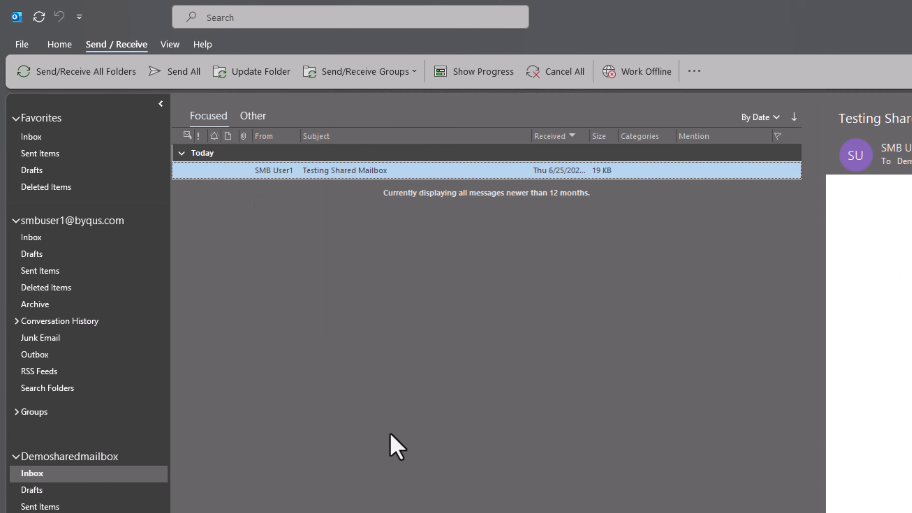
left_click(51, 479)
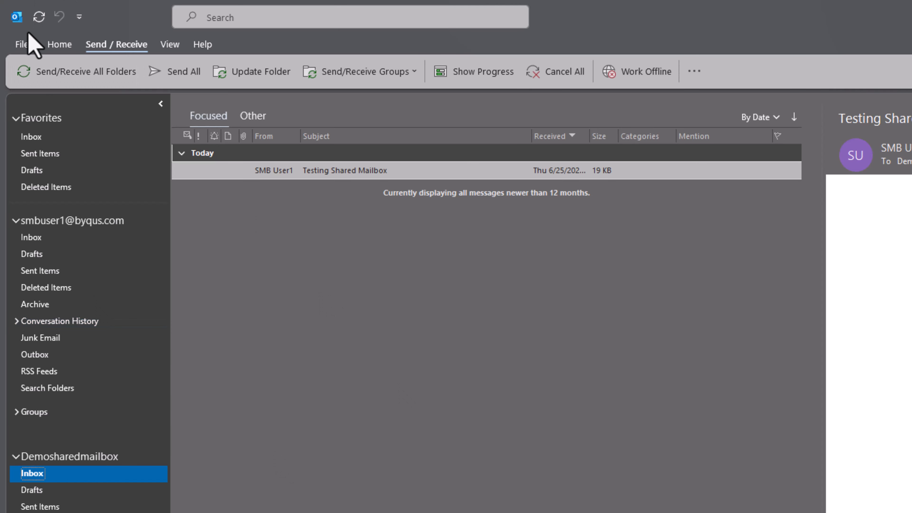
Open the Exchange account's settings from Account Settings and apply them.
left_click(22, 45)
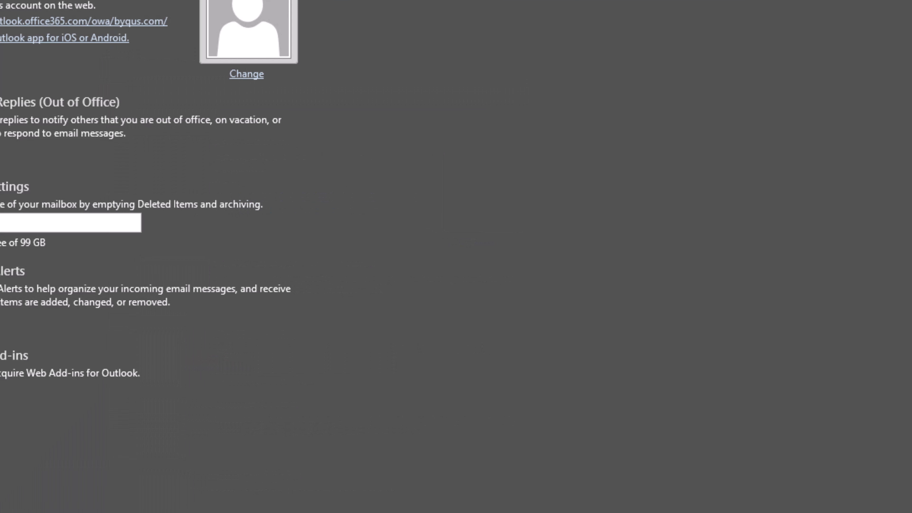
left_click(2, 6)
left_click(15, 49)
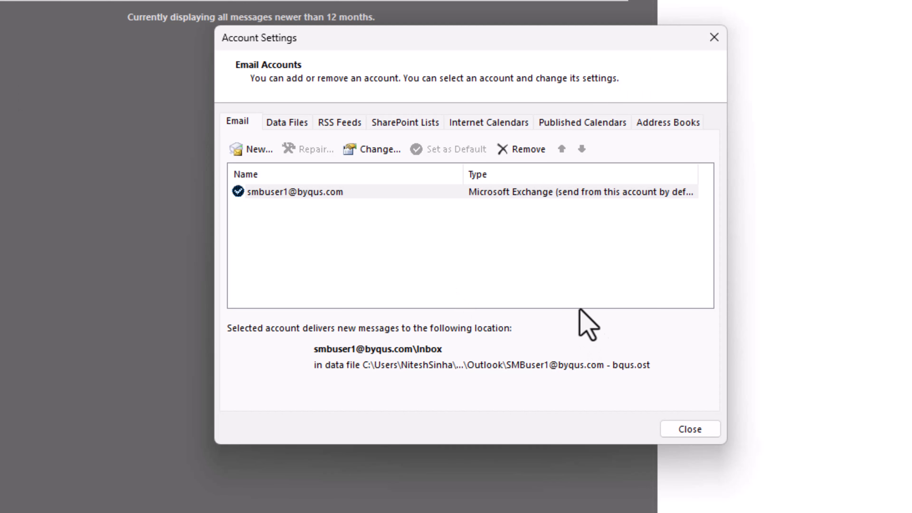
left_click(351, 194)
left_click(372, 149)
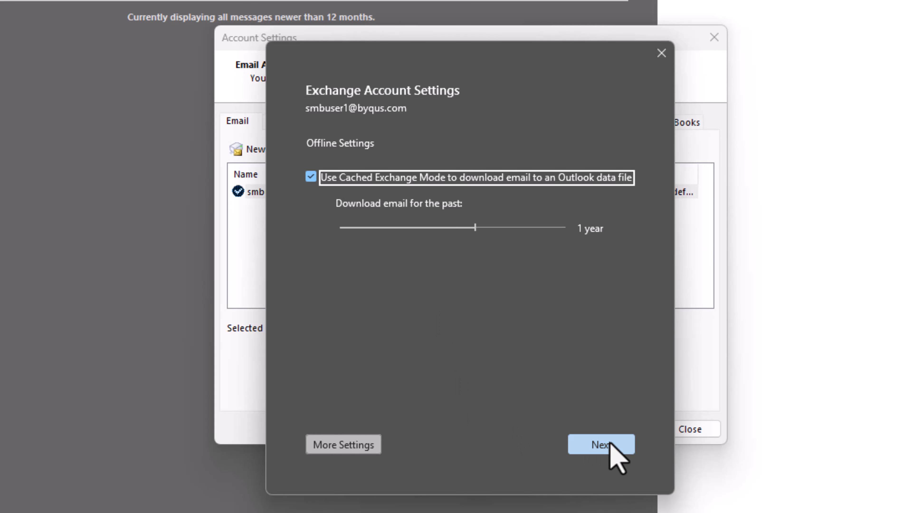
left_click(606, 446)
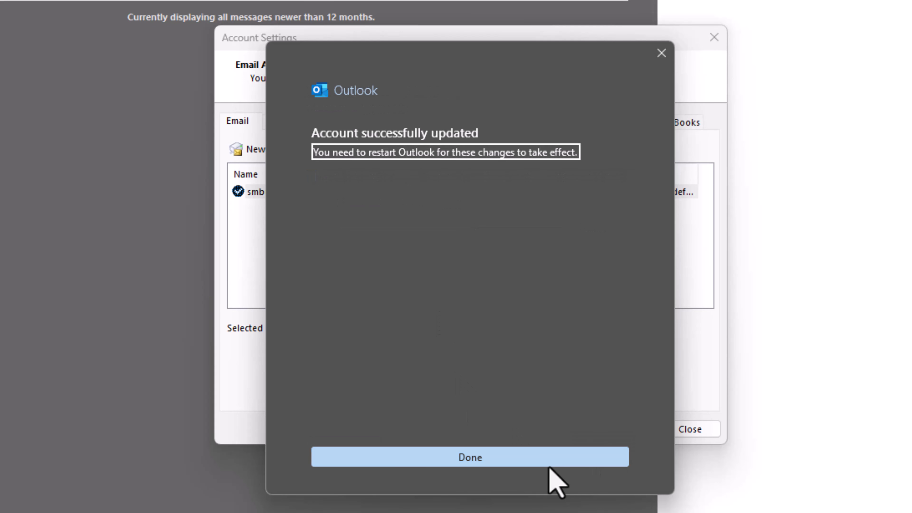
left_click(662, 53)
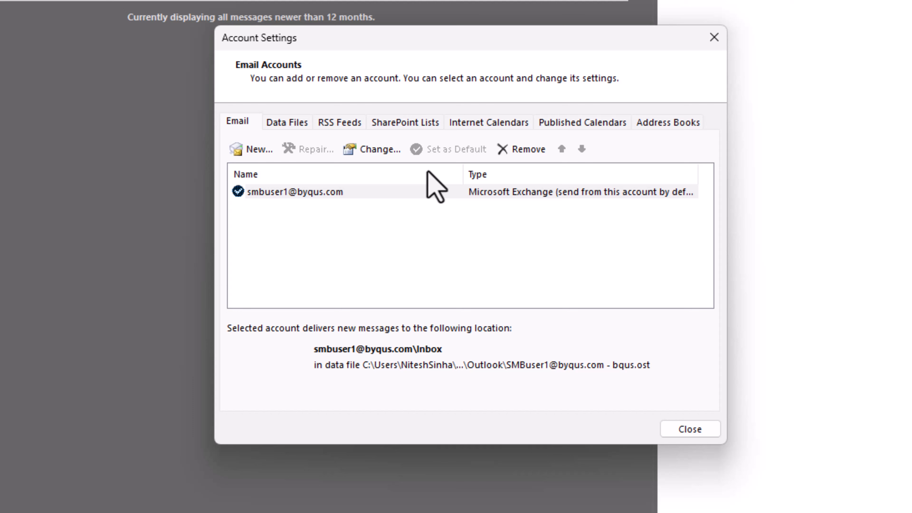
Confirm Demosharedmailbox is listed among the Advanced additional mailboxes, then finish and close account settings.
left_click(372, 150)
left_click(328, 445)
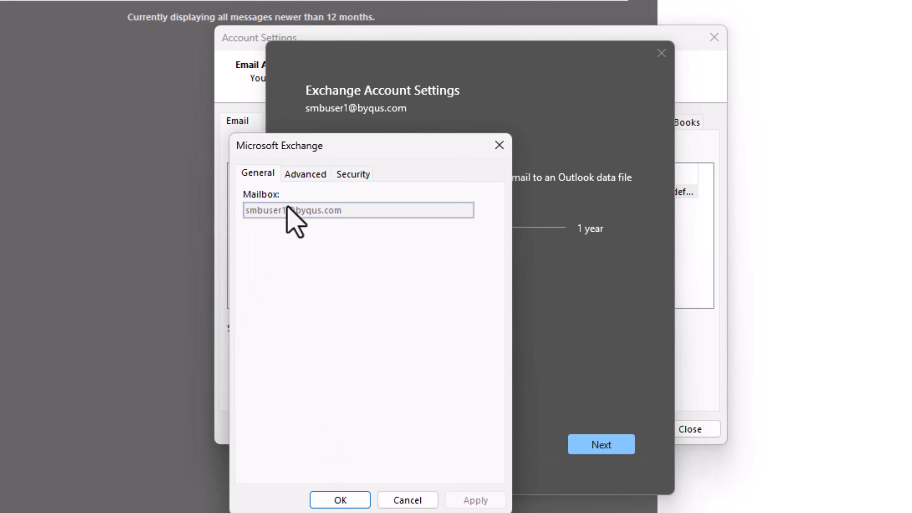
left_click(303, 173)
left_click(329, 248)
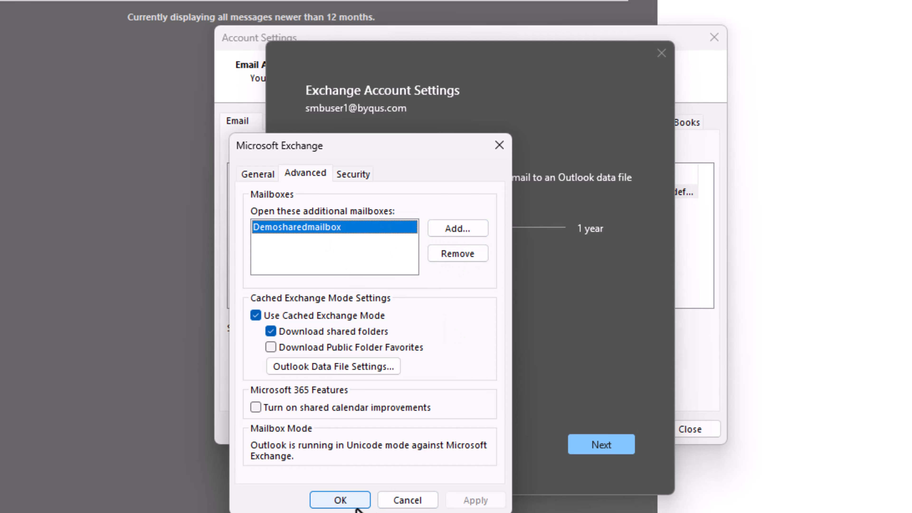
left_click(348, 505)
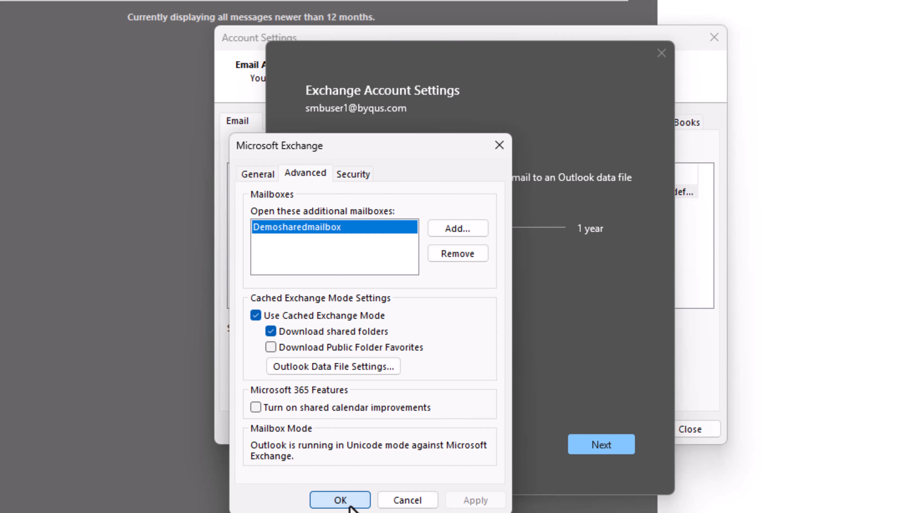
left_click(595, 453)
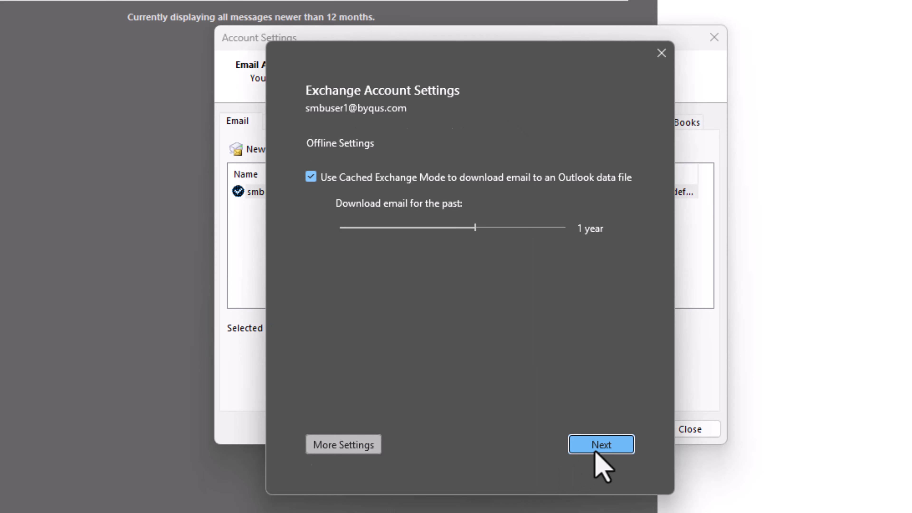
left_click(540, 453)
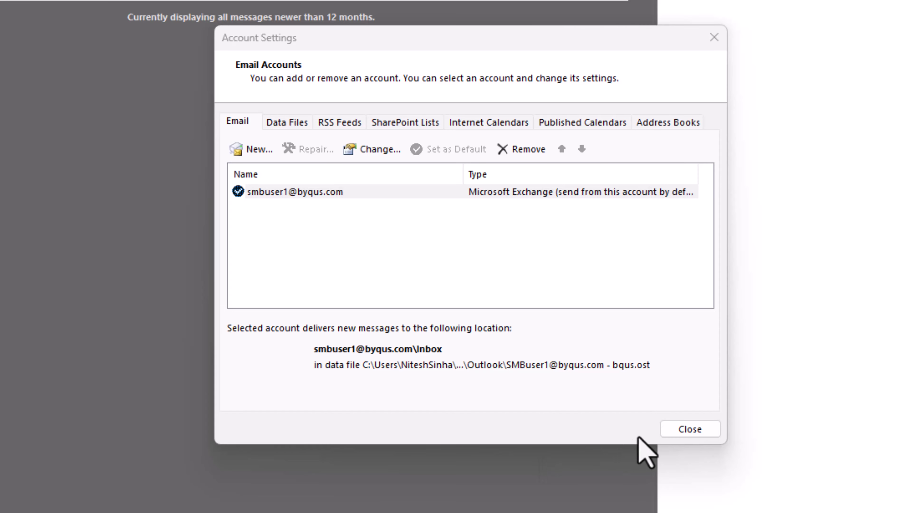
left_click(690, 428)
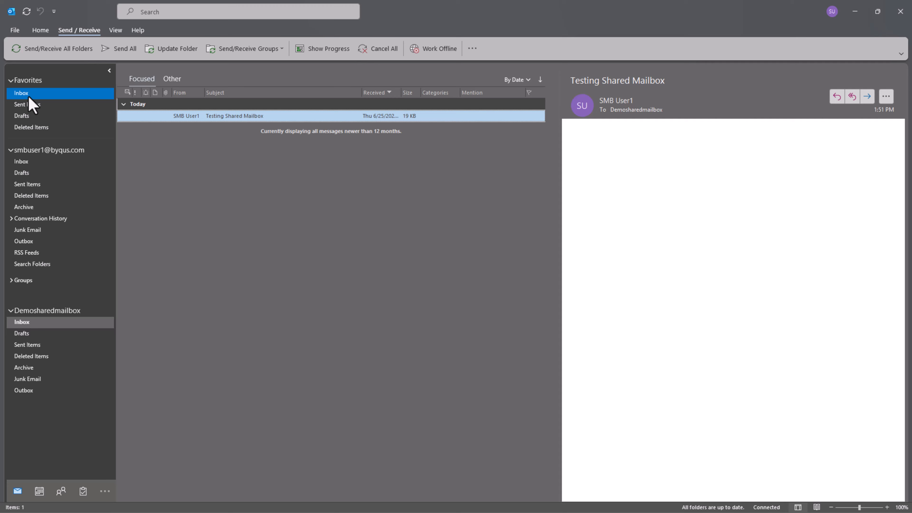
Show the test message in the Demosharedmailbox Inbox, then minimise classic Outlook.
left_click(29, 96)
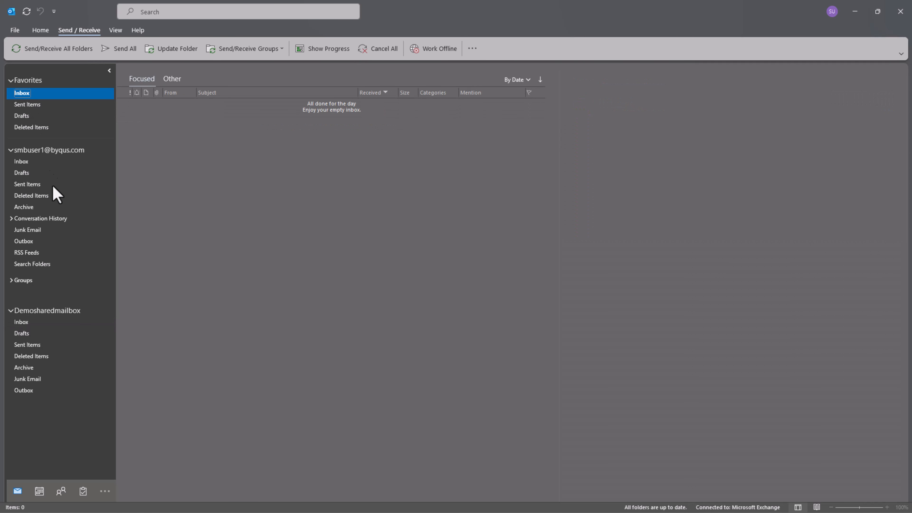
left_click(65, 322)
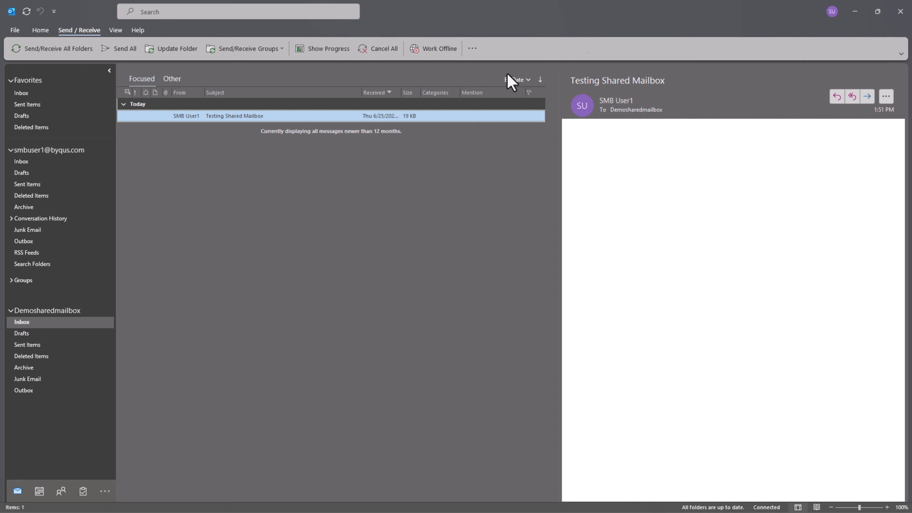
left_click(853, 13)
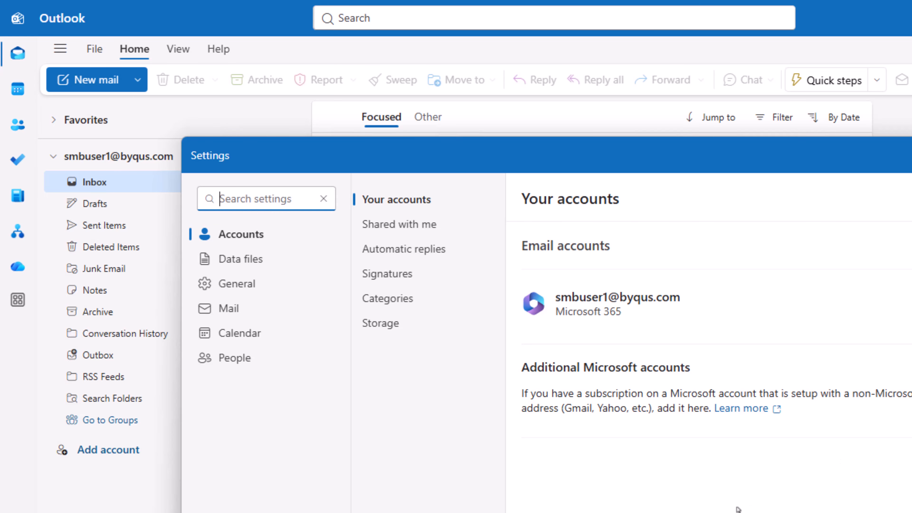
left_click(244, 242)
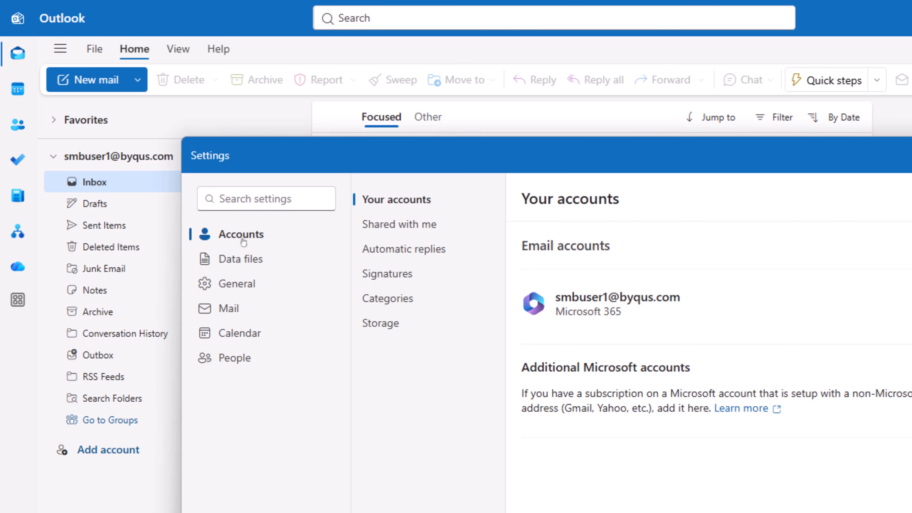
left_click(389, 232)
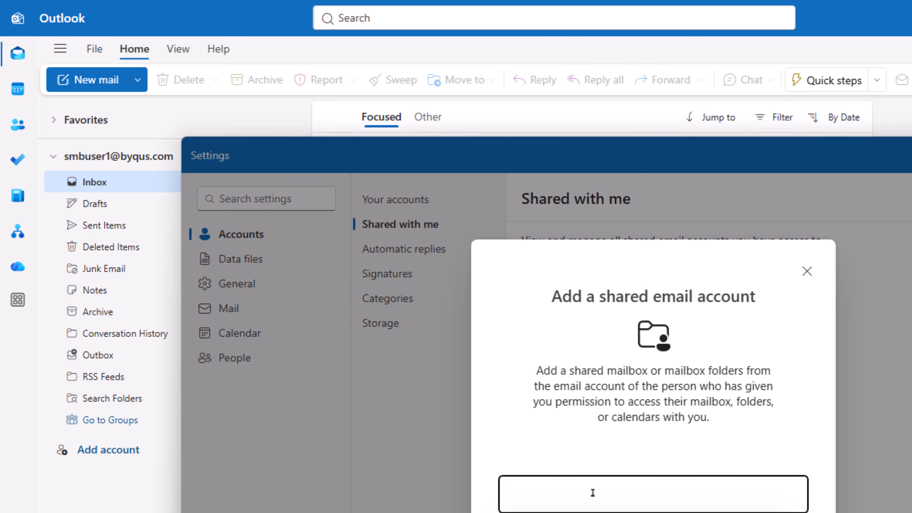
type("demo")
left_click(593, 512)
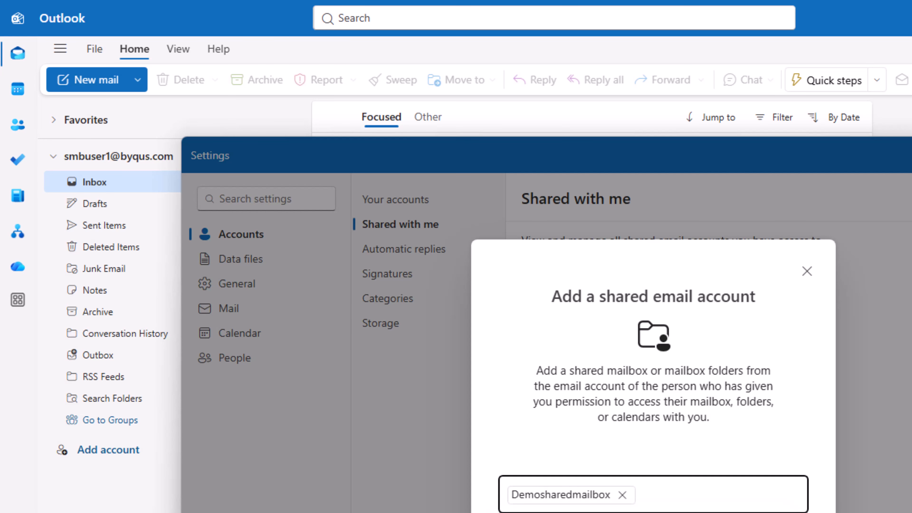
left_click(653, 512)
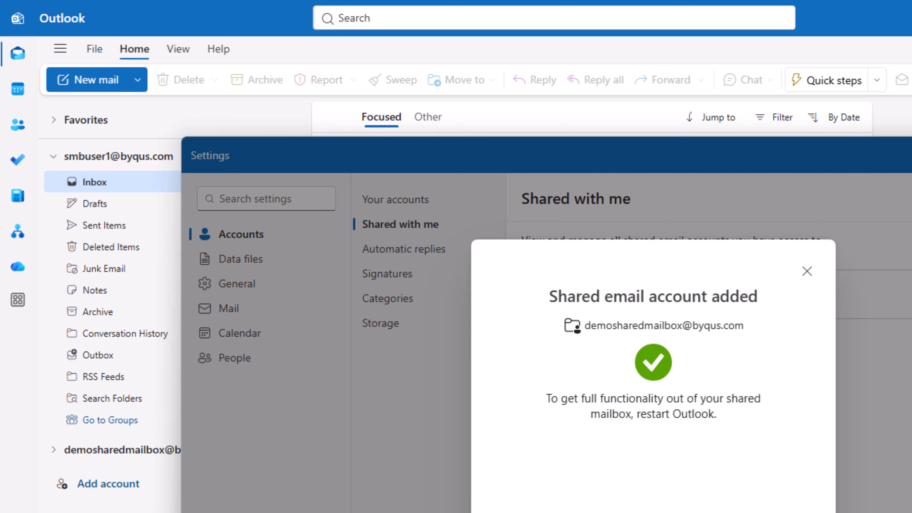
left_click(653, 512)
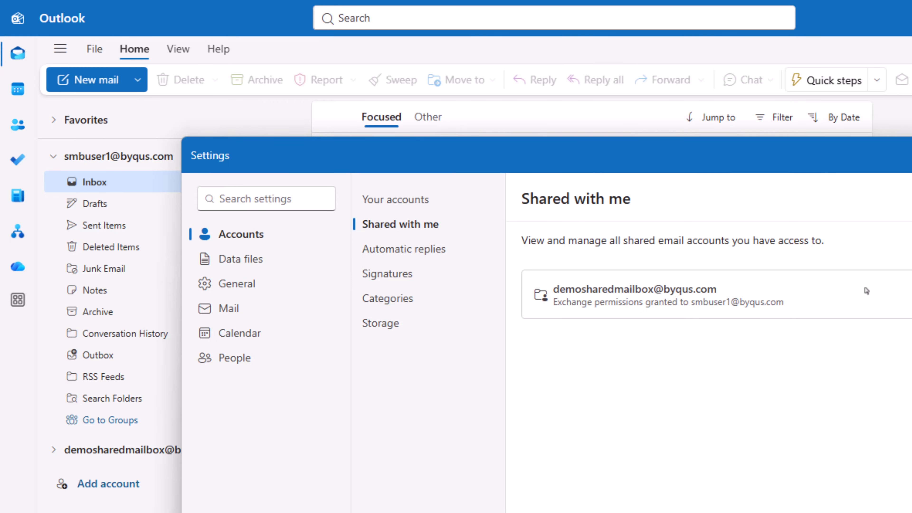
Open the Testing Shared Mailbox message in Demosharedmailbox's Inbox.
key("Escape")
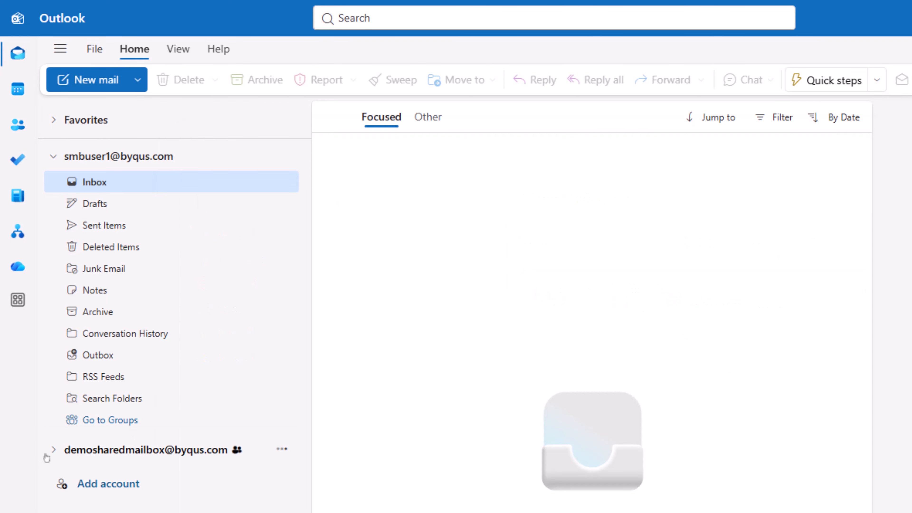
left_click(52, 449)
left_click(97, 474)
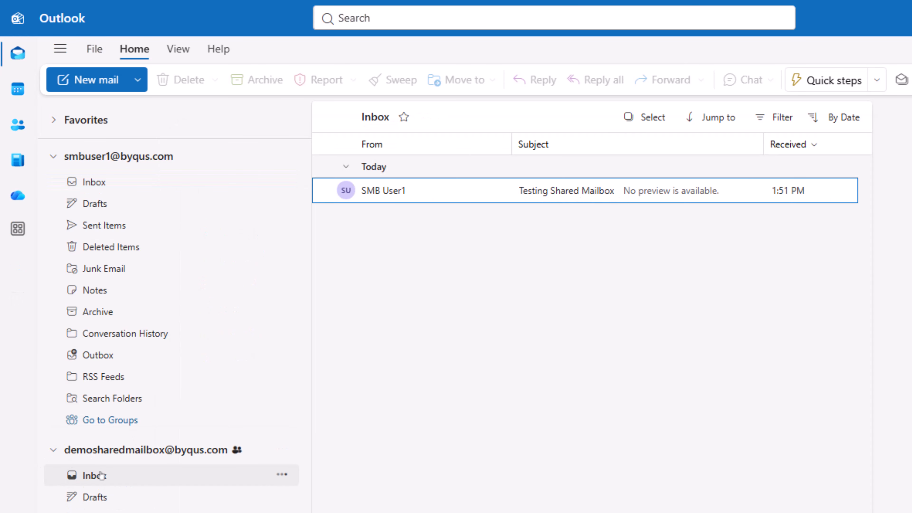
left_click(556, 192)
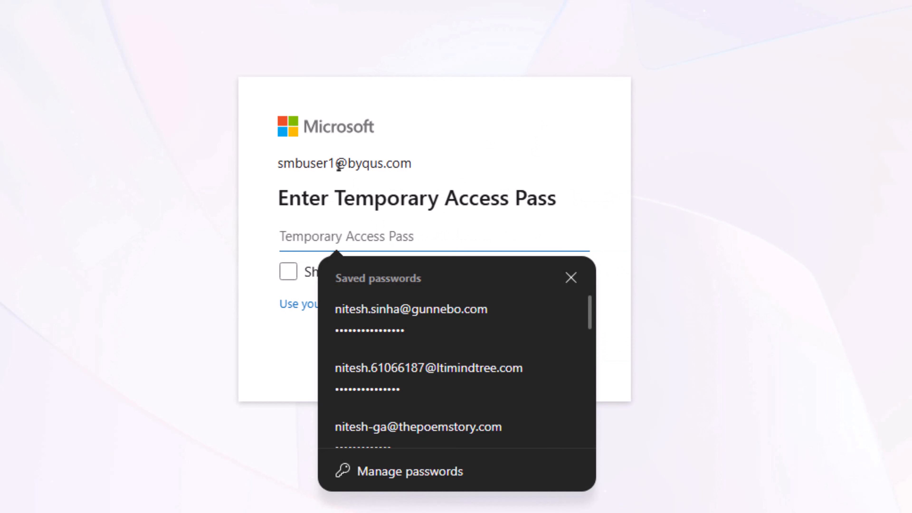
Paste the test user's Temporary Access Pass, sign in, and choose Yes to stay signed in.
key("alt+Tab")
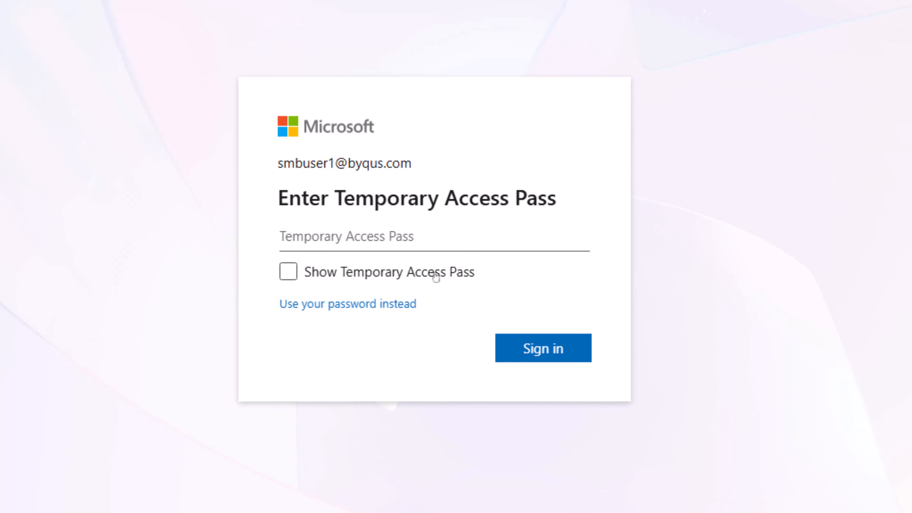
left_click(437, 246)
key("ctrl+v")
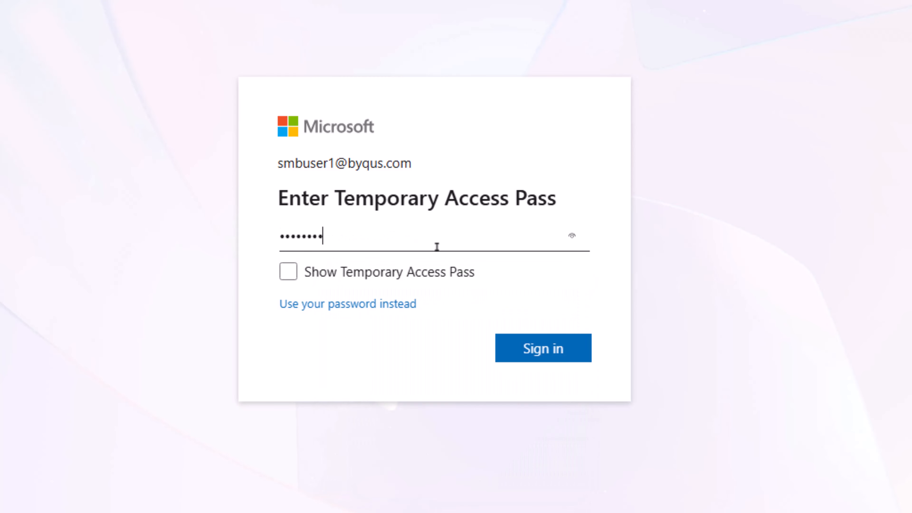
left_click(542, 350)
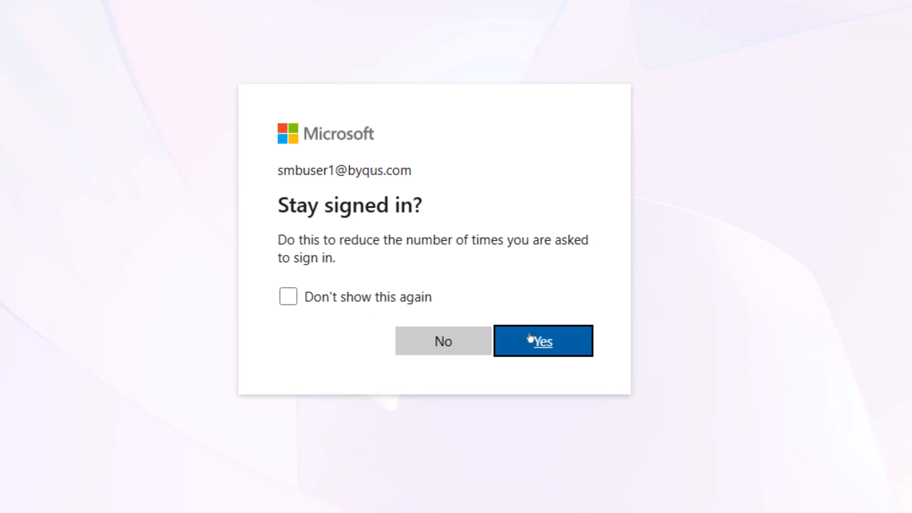
left_click(529, 340)
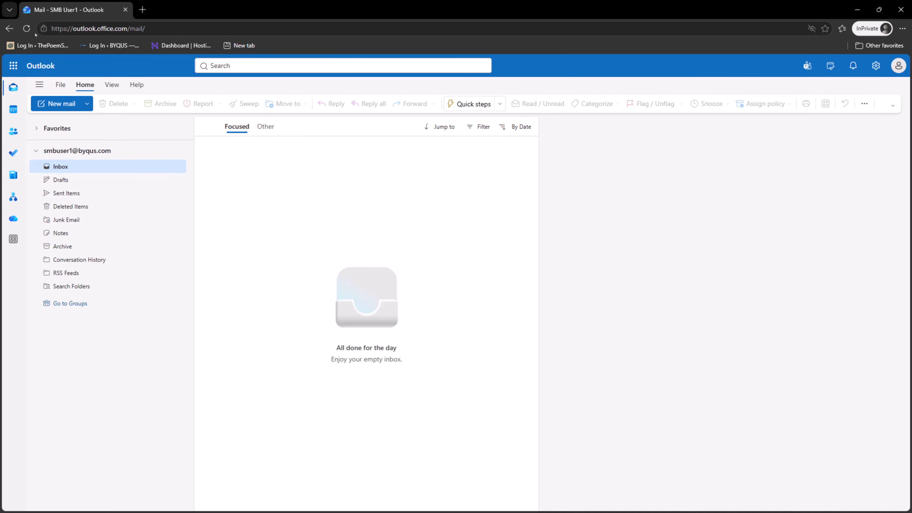
Reload Outlook on the web and add Demosharedmailbox under Account > Shared with me.
left_click(26, 28)
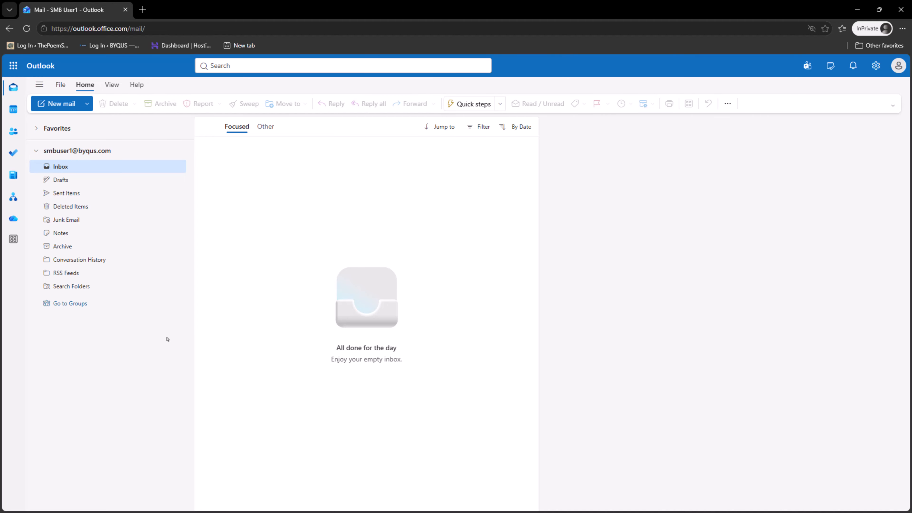
left_click(876, 66)
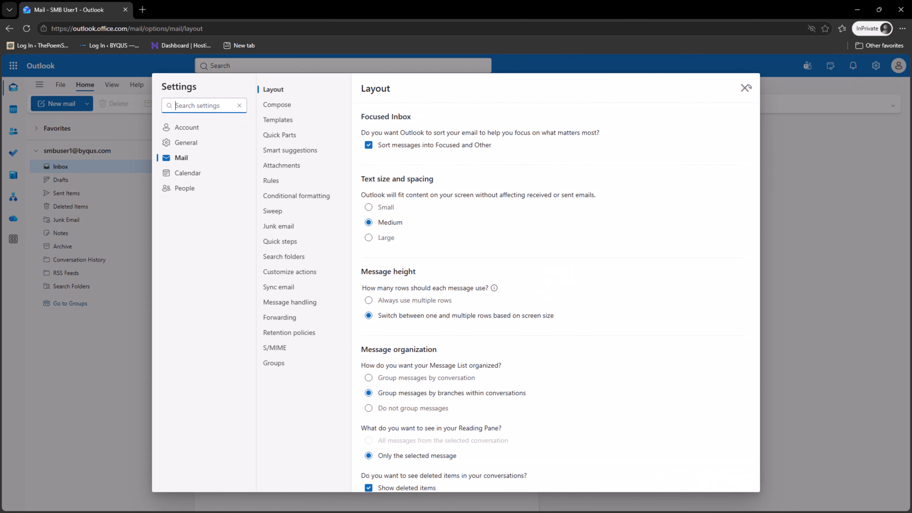
left_click(191, 128)
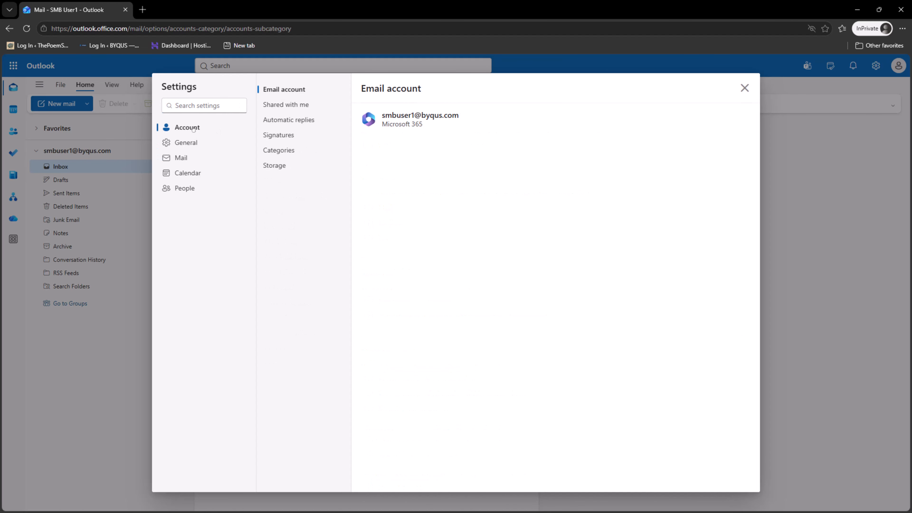
left_click(295, 104)
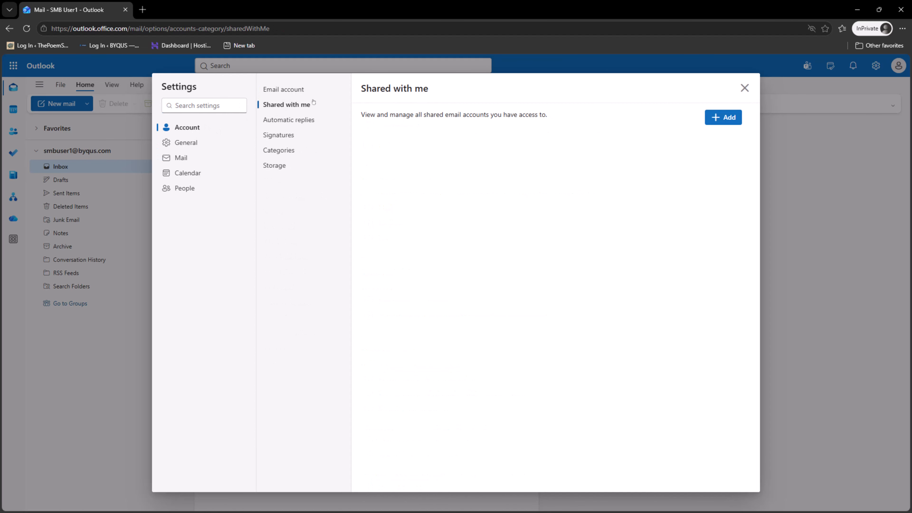
left_click(732, 117)
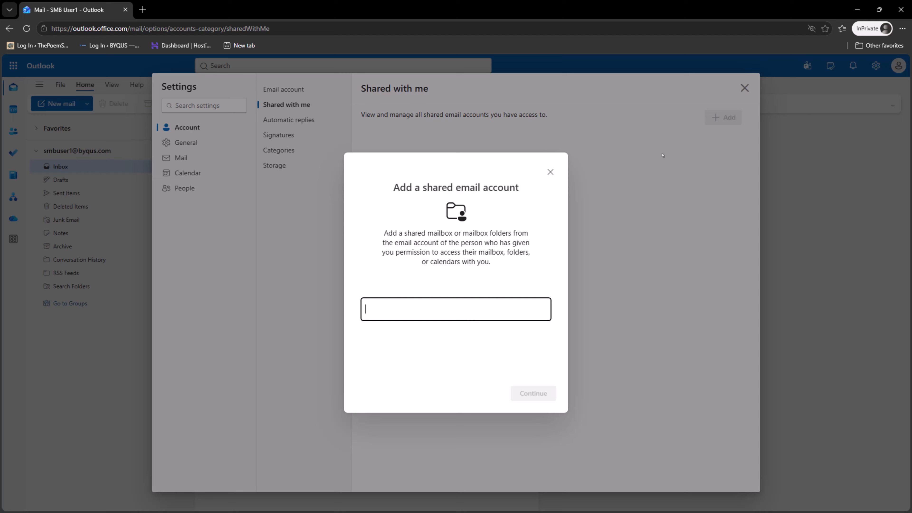
left_click(485, 302)
type("demo")
left_click(478, 332)
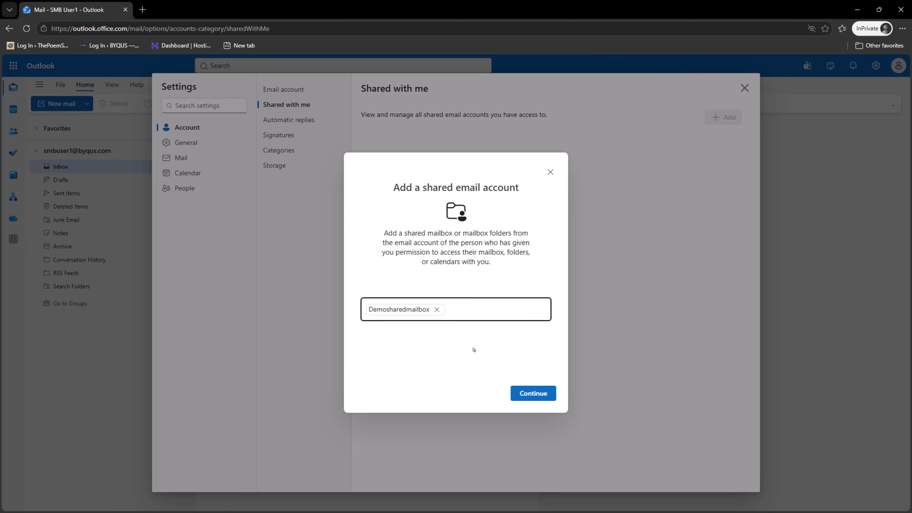
left_click(538, 400)
left_click(535, 394)
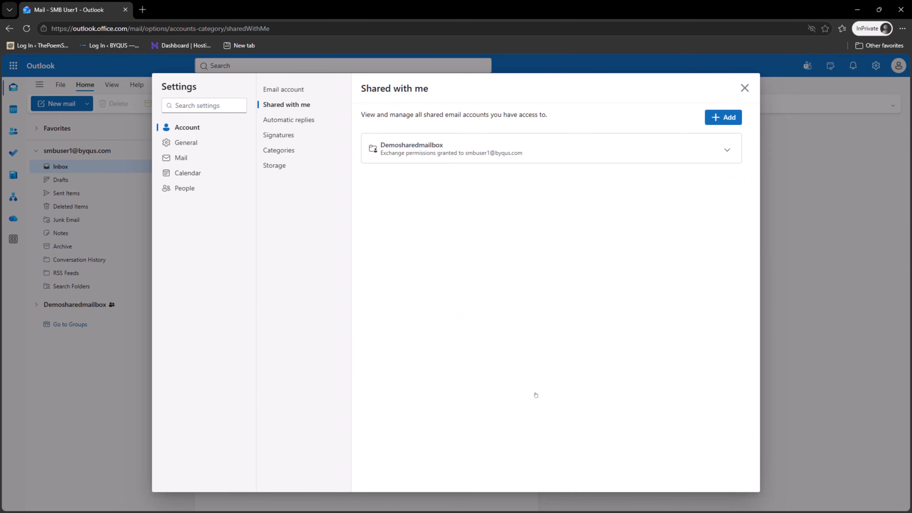
Expand Demosharedmailbox and open the Testing Shared Mailbox message in its Inbox.
left_click(745, 88)
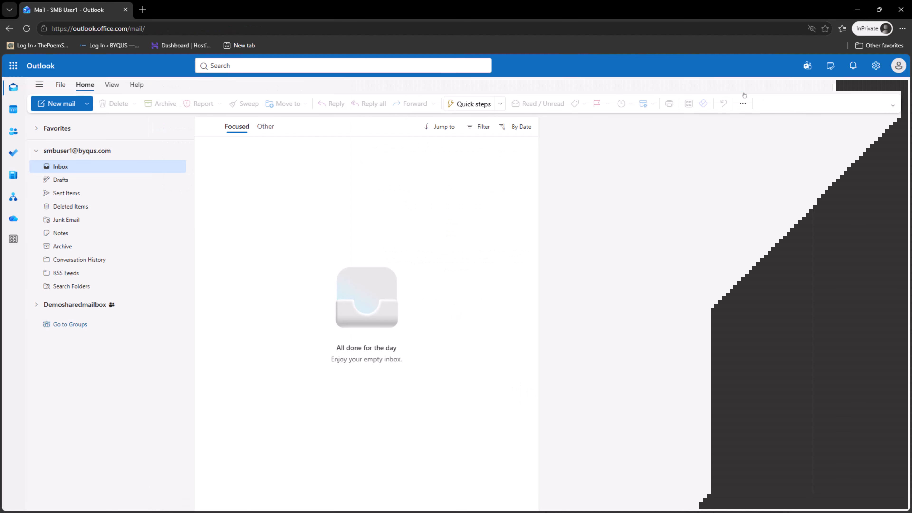
left_click(36, 305)
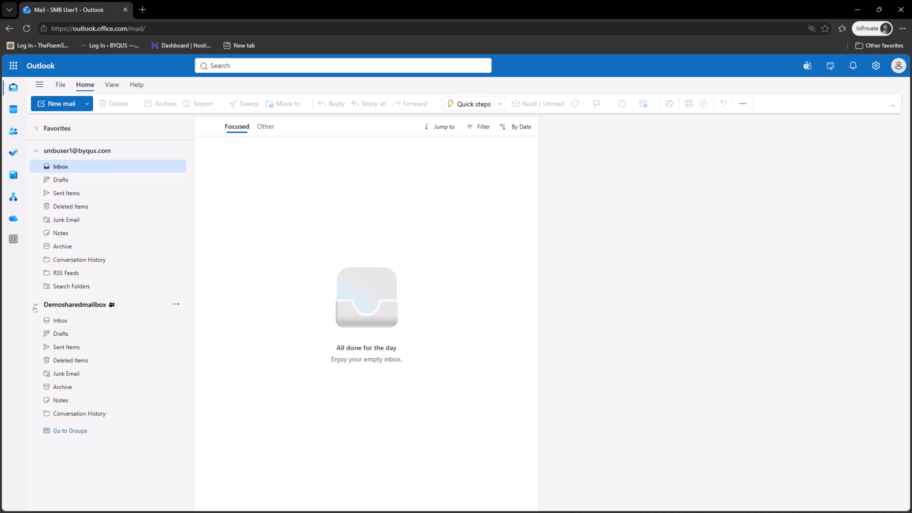
left_click(87, 309)
left_click(87, 305)
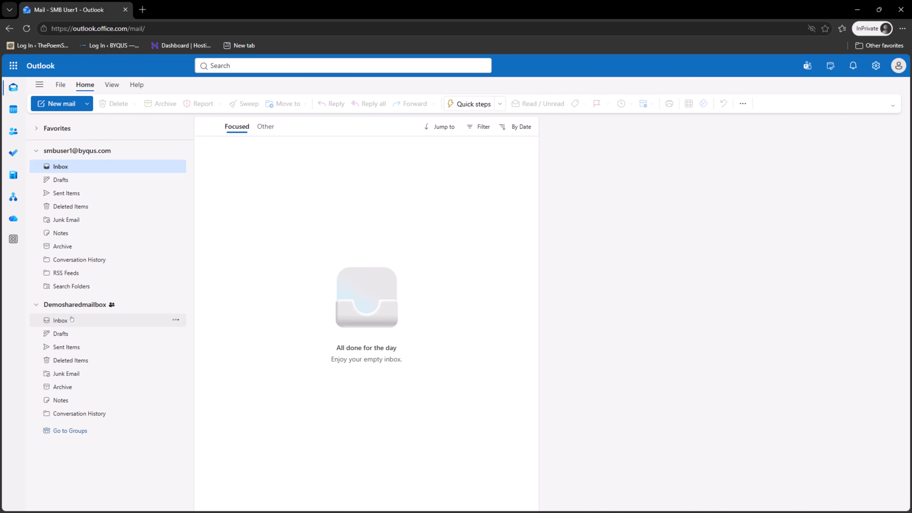
left_click(72, 319)
left_click(344, 173)
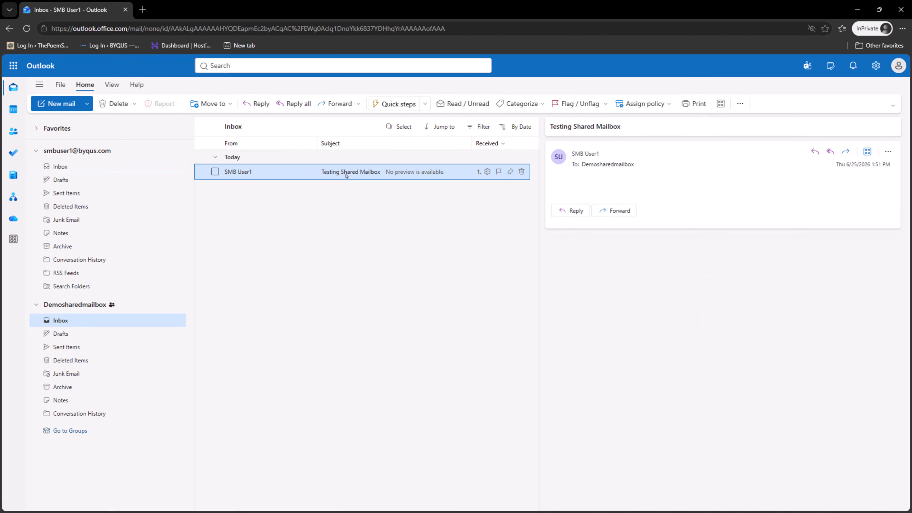
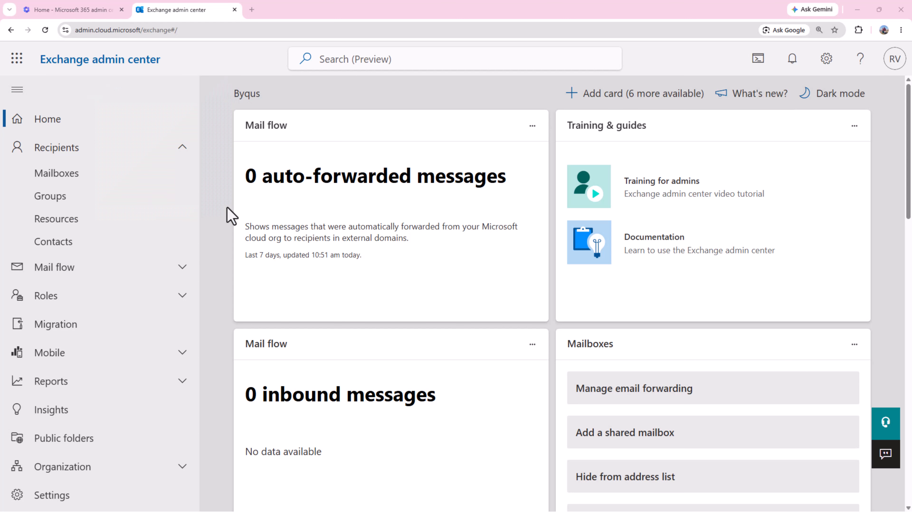
Look over the Mailboxes list, then switch to the Groups page.
left_click(86, 176)
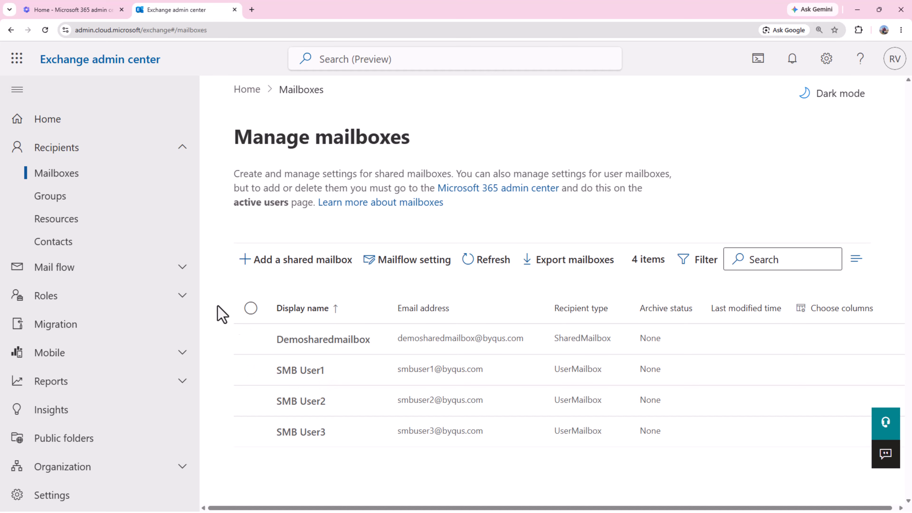
left_click(72, 202)
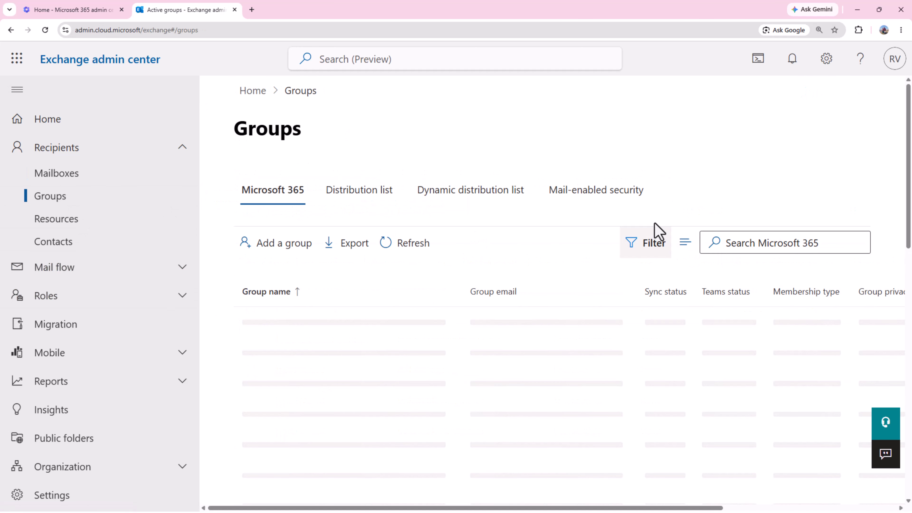
Open the full member list of the mail-enabled security group DesmoSharedMailbox-FullAccess.
left_click(618, 194)
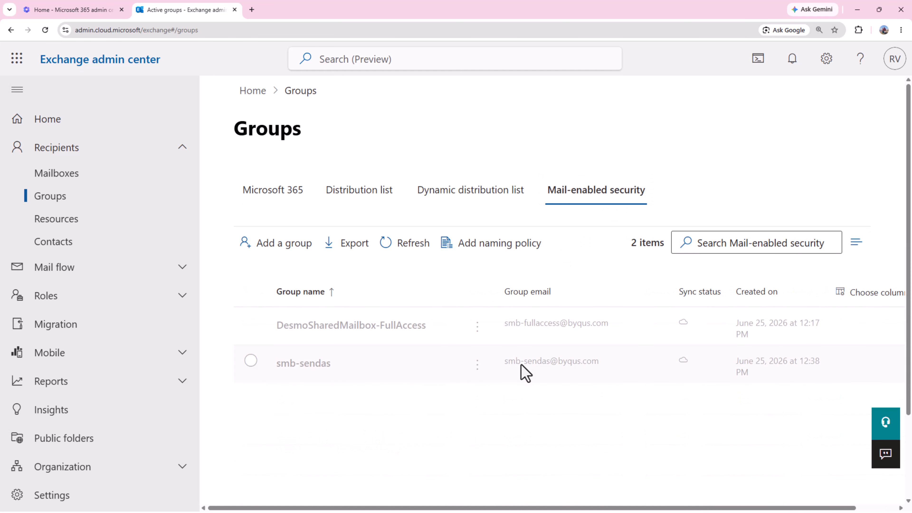
left_click(356, 331)
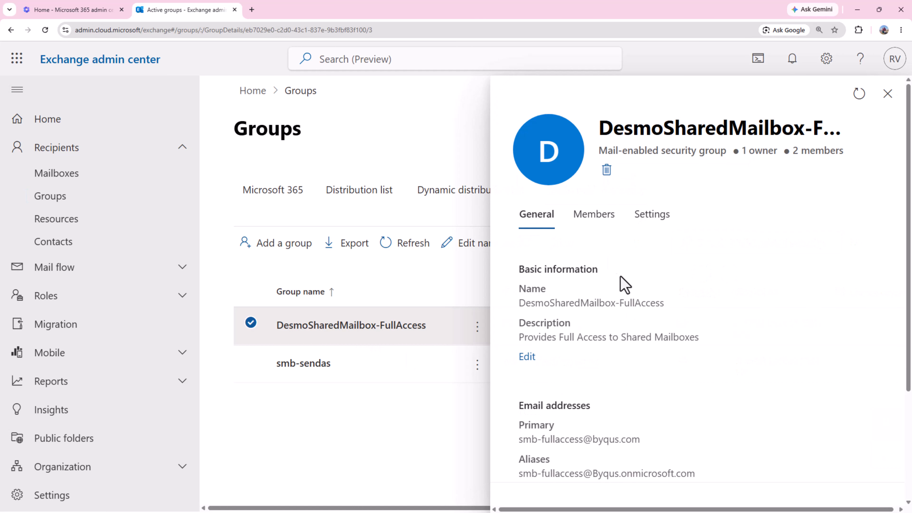
left_click(595, 219)
scroll(675, 374, "down", 1)
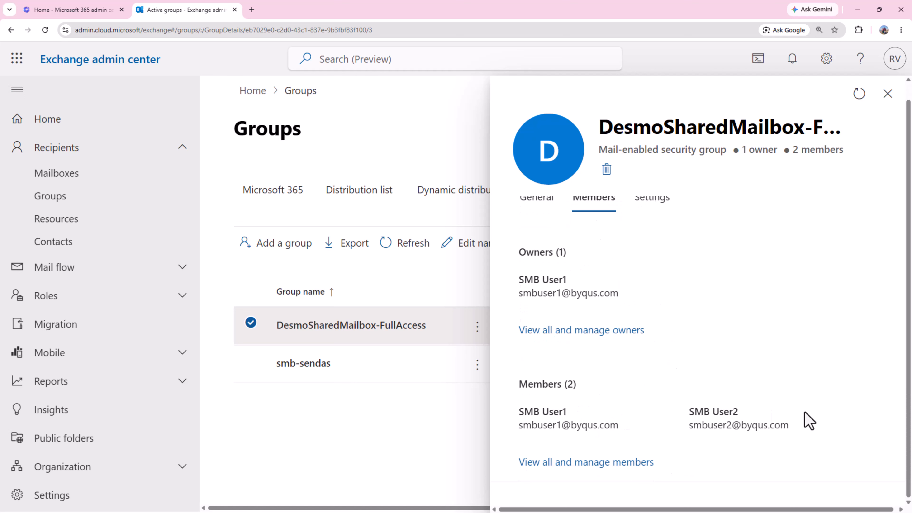
left_click(606, 463)
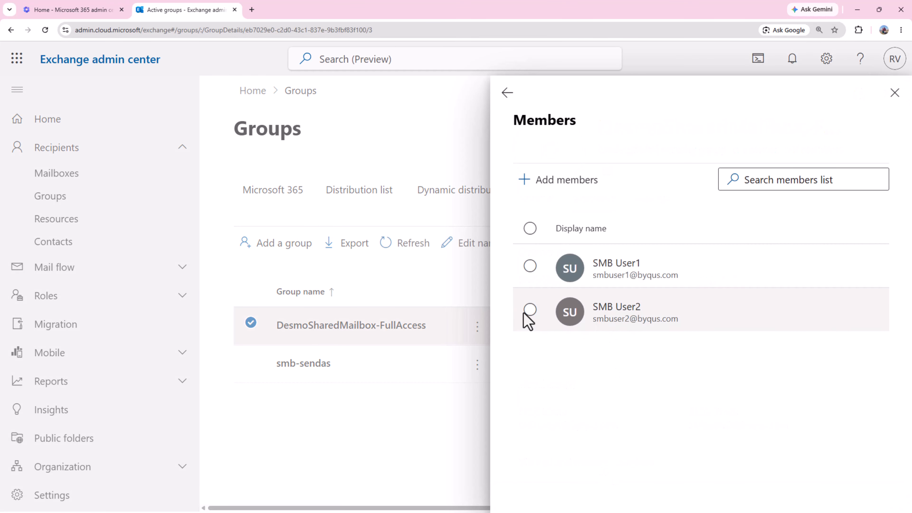
Remove SMB User2 from the group's members and close the group details.
left_click(529, 309)
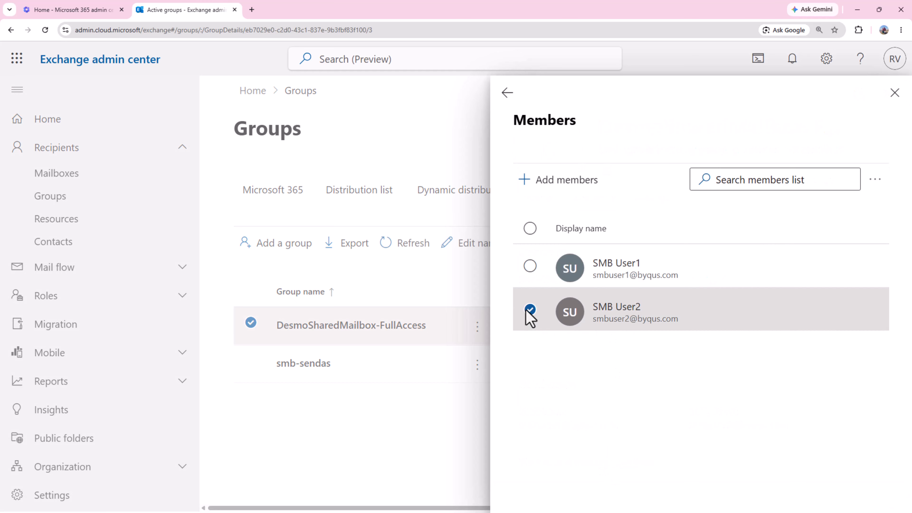
left_click(531, 311)
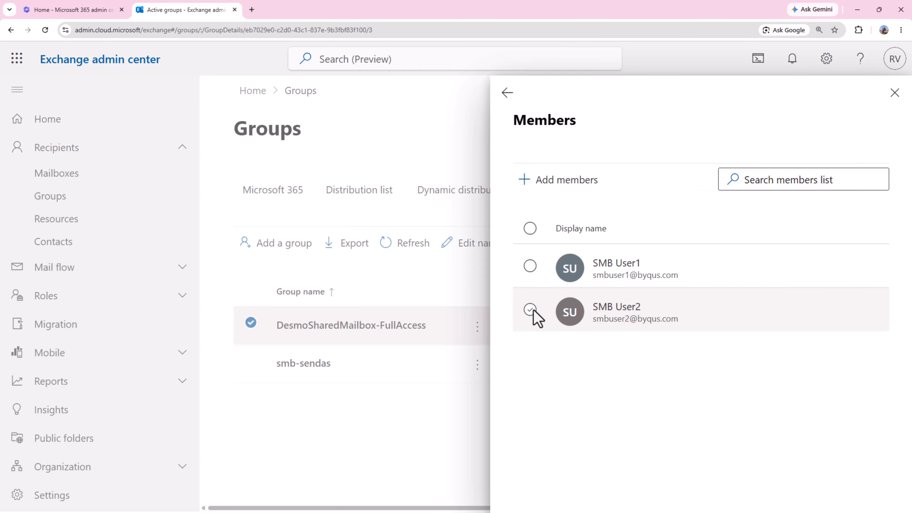
left_click(532, 311)
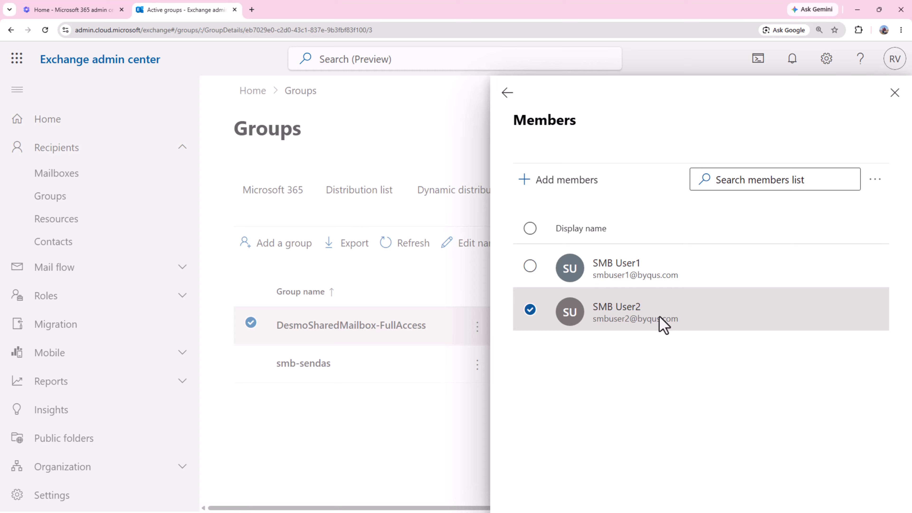
left_click(874, 184)
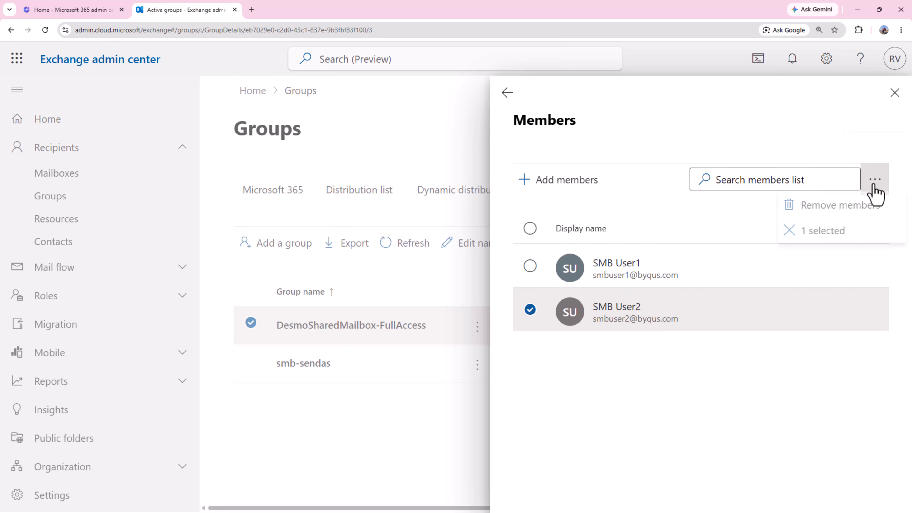
left_click(863, 211)
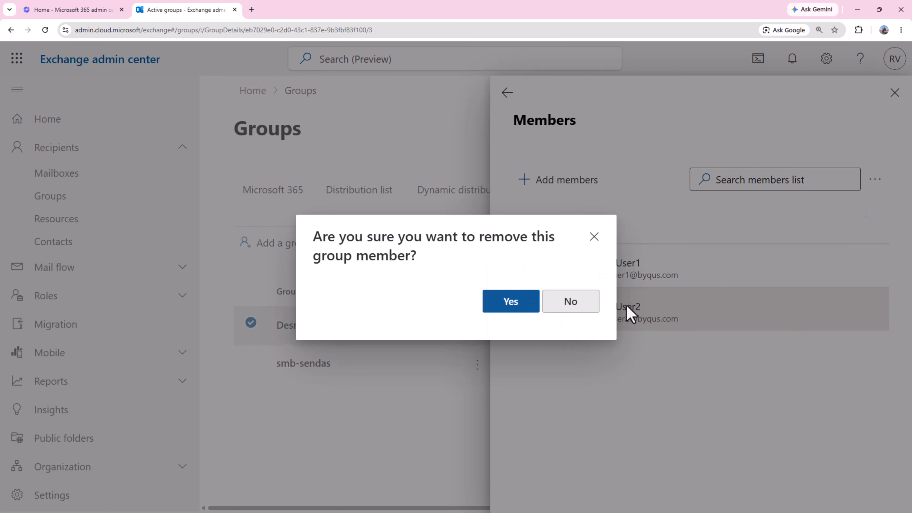
left_click(511, 304)
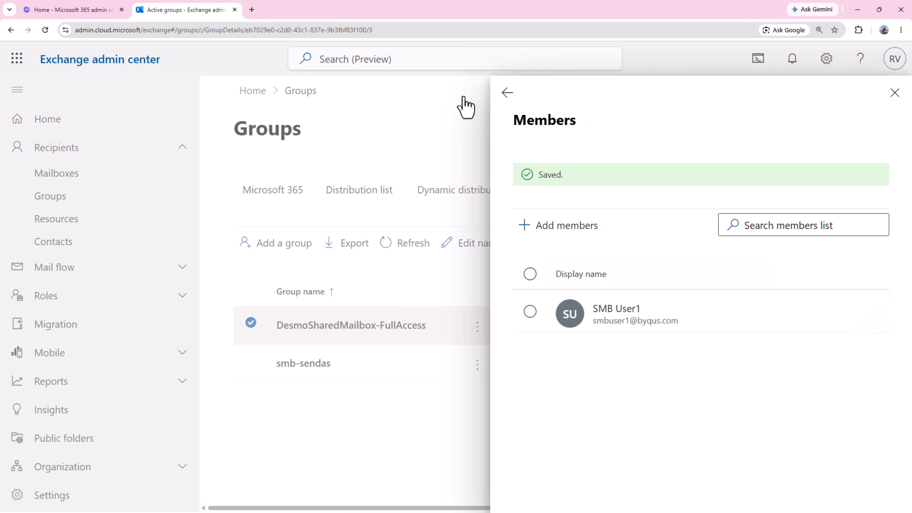
left_click(507, 93)
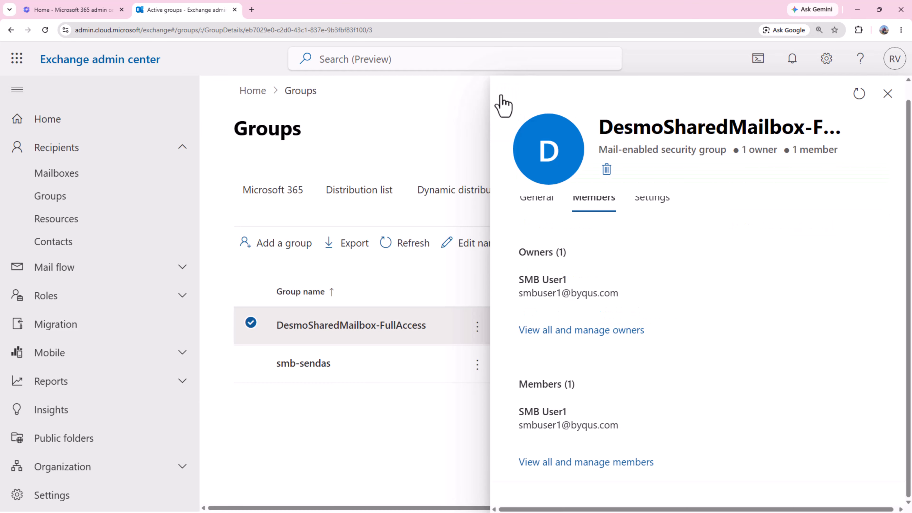
left_click(887, 94)
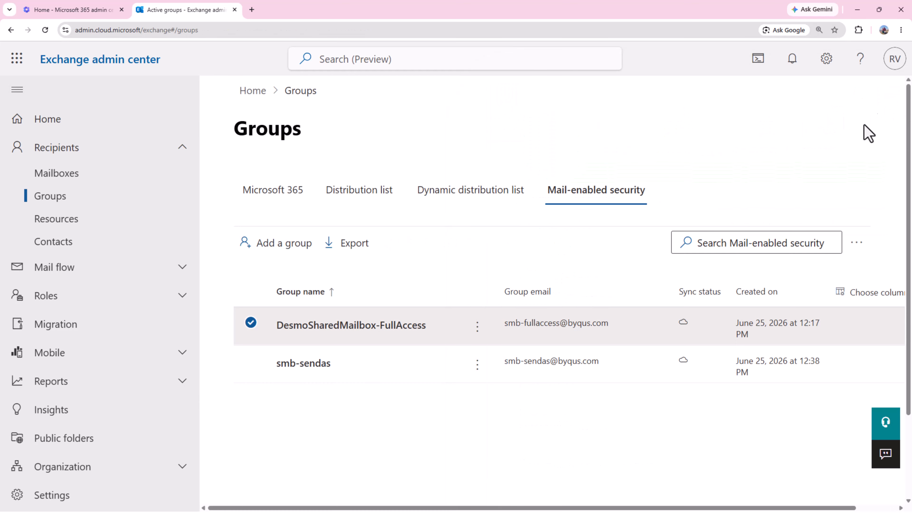
Review smb-sendas owner and members, then open its full member list.
left_click(320, 363)
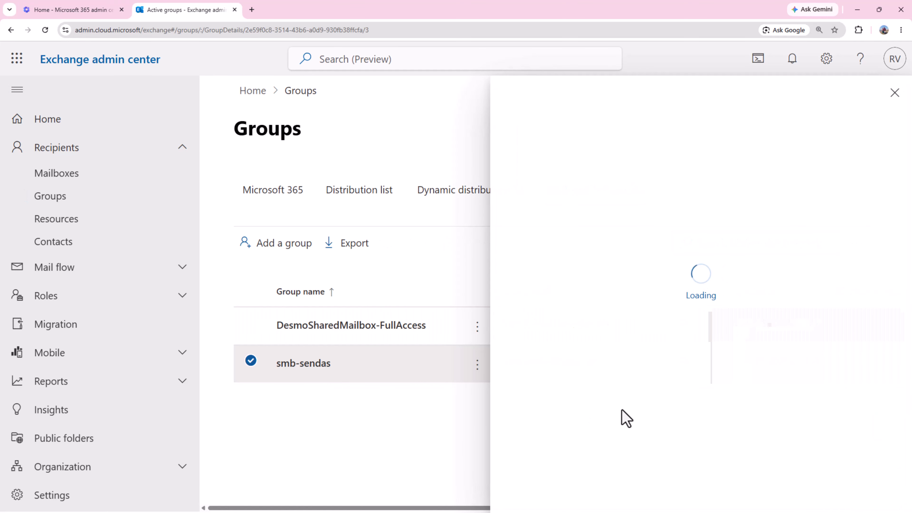
scroll(624, 417, "down", 4)
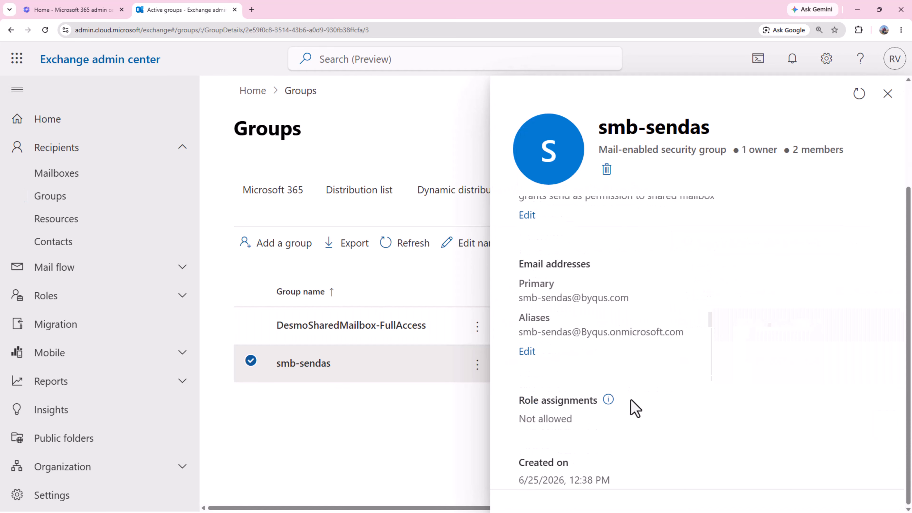
scroll(632, 406, "up", 5)
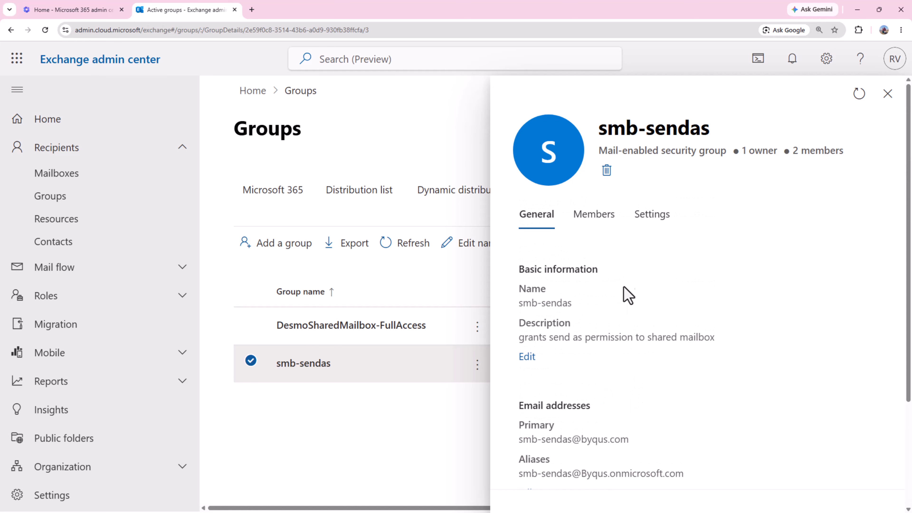
left_click(596, 217)
scroll(651, 399, "down", 1)
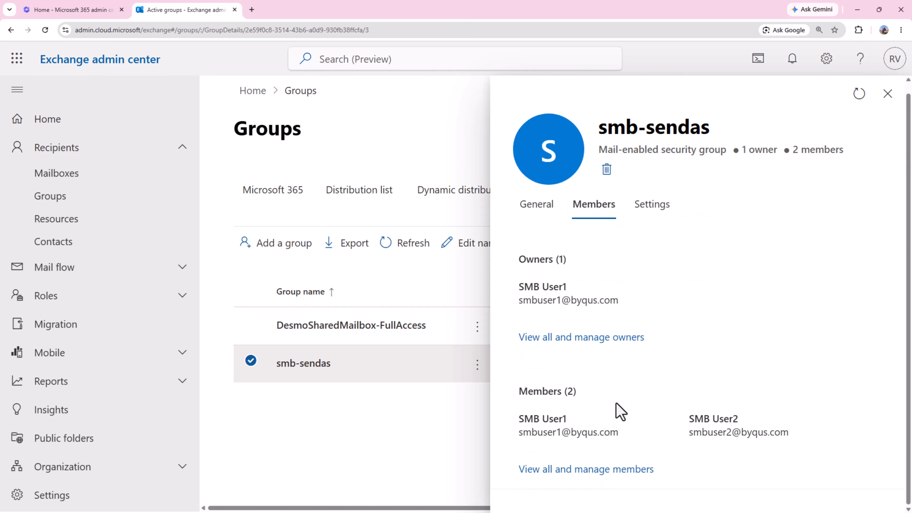
left_click_drag(517, 419, 634, 441)
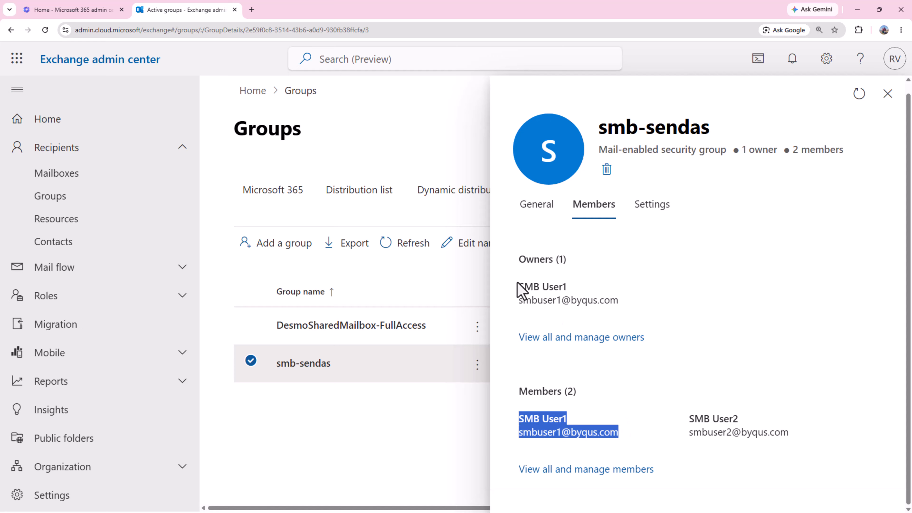
left_click_drag(518, 287, 640, 303)
left_click_drag(616, 430, 512, 423)
left_click(607, 471)
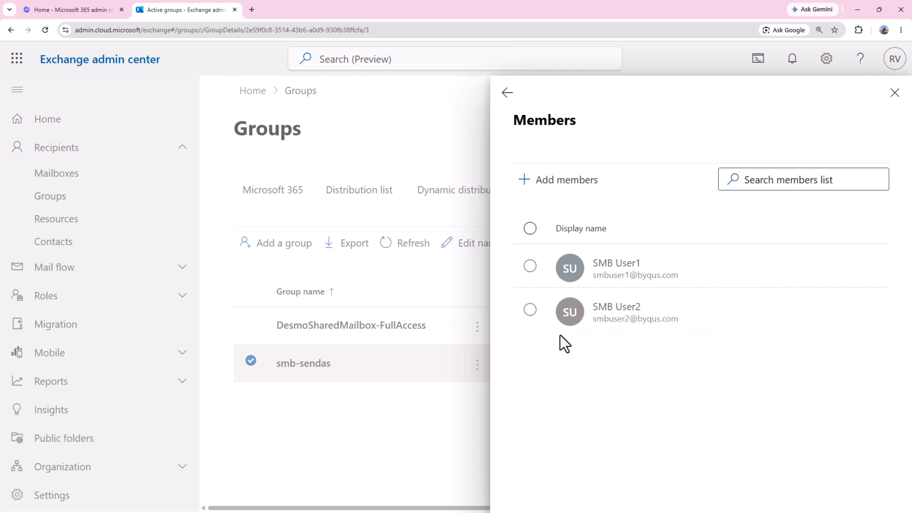
Remove SMB User1 from smb-sendas and close the members panel.
left_click(531, 310)
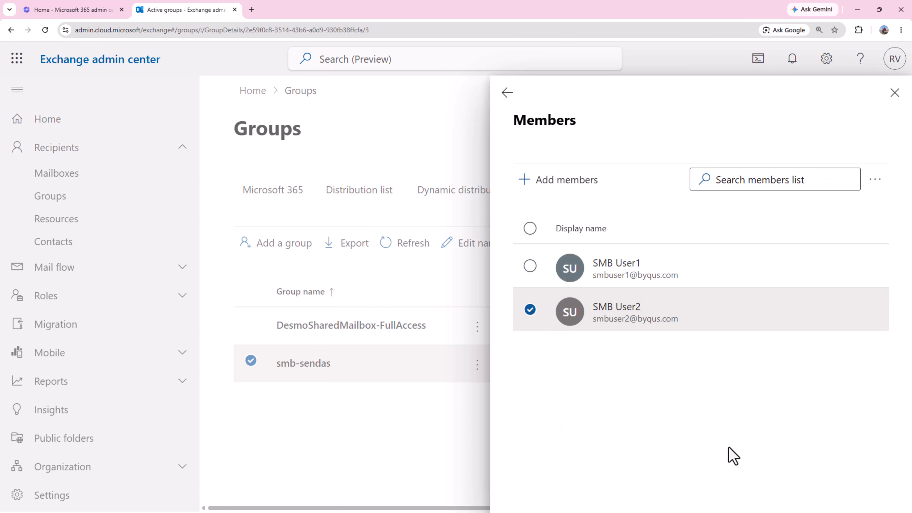
left_click(530, 267)
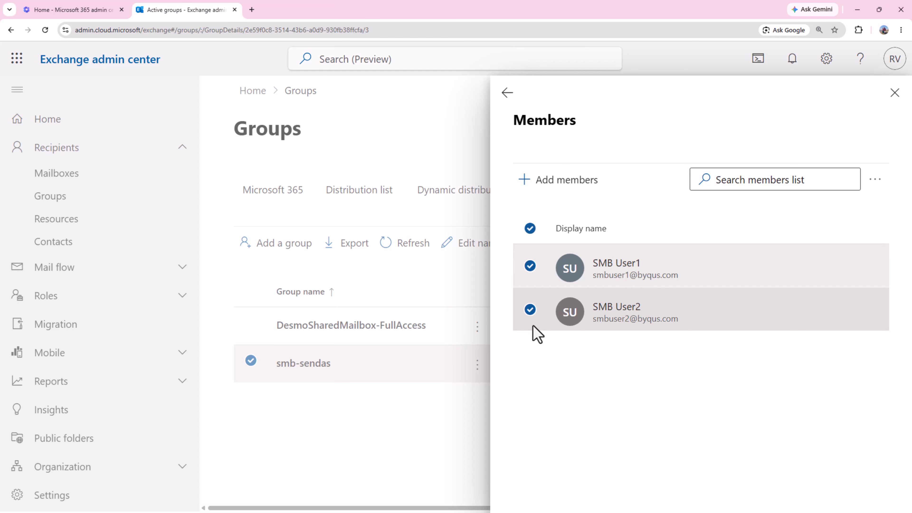
left_click(530, 309)
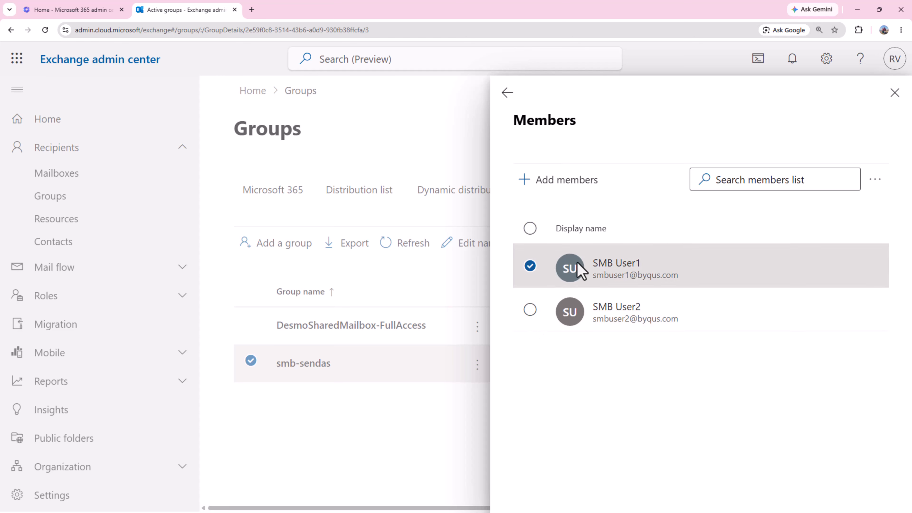
left_click(877, 183)
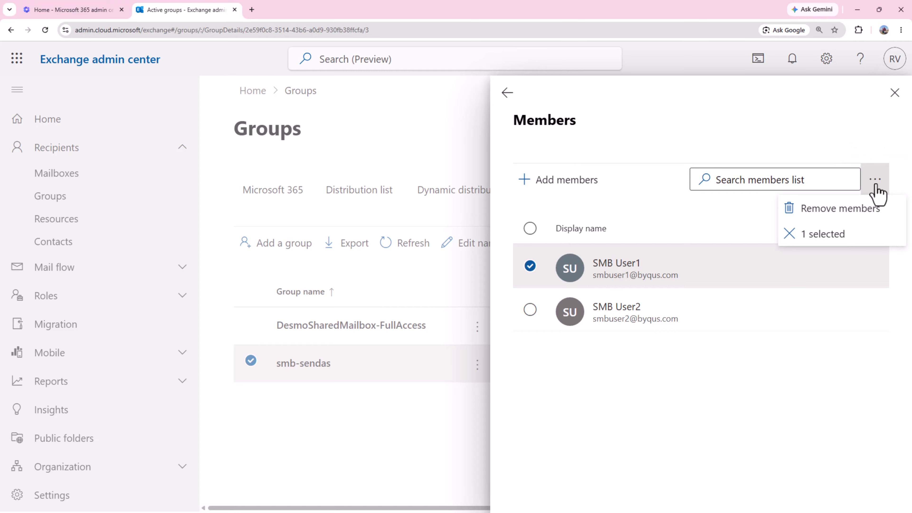
left_click(829, 208)
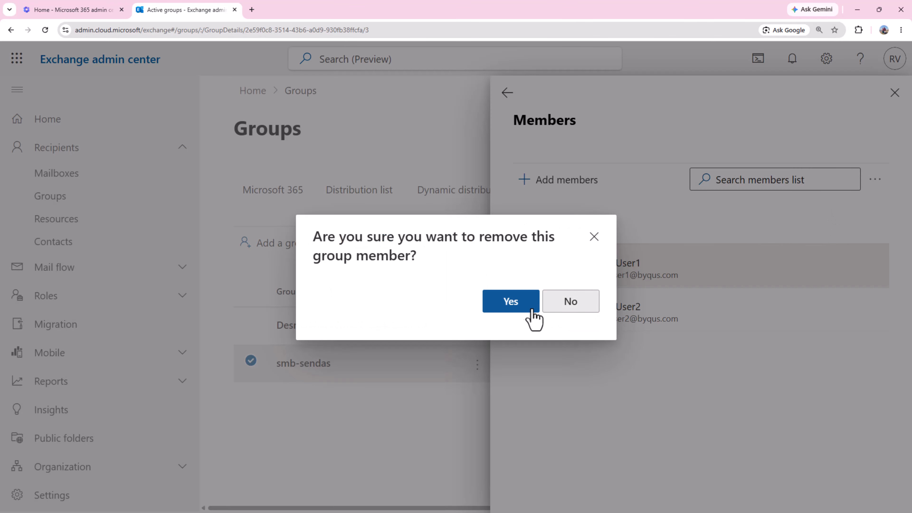
left_click(517, 309)
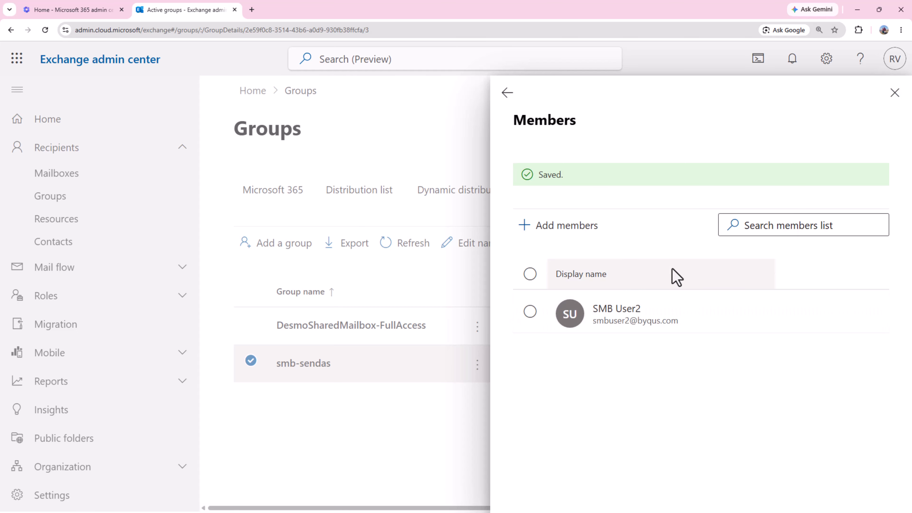
left_click(894, 93)
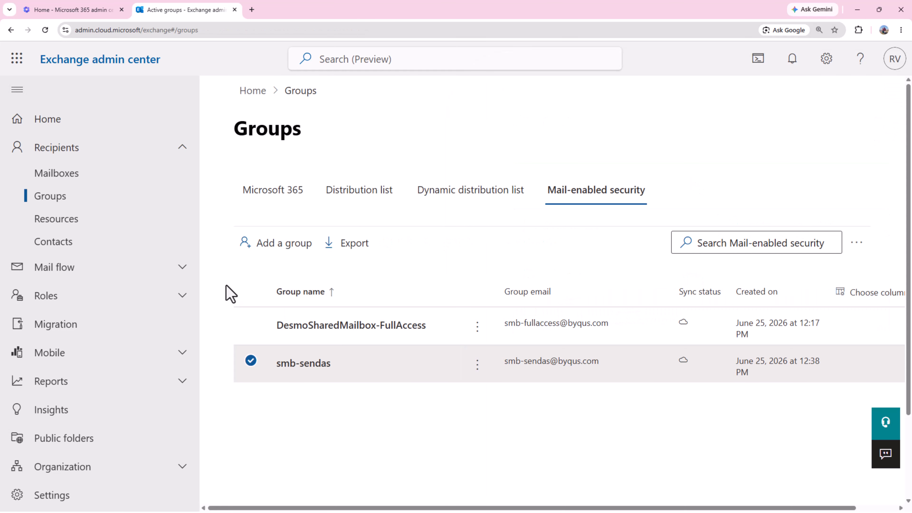
Open Demosharedmailbox's delegation settings and review its Send as and Full Access delegates.
left_click(61, 185)
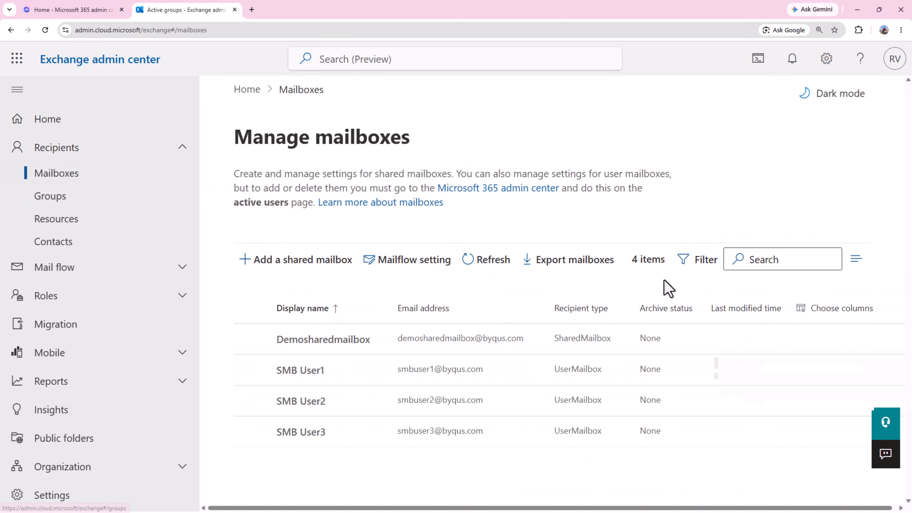
left_click(353, 344)
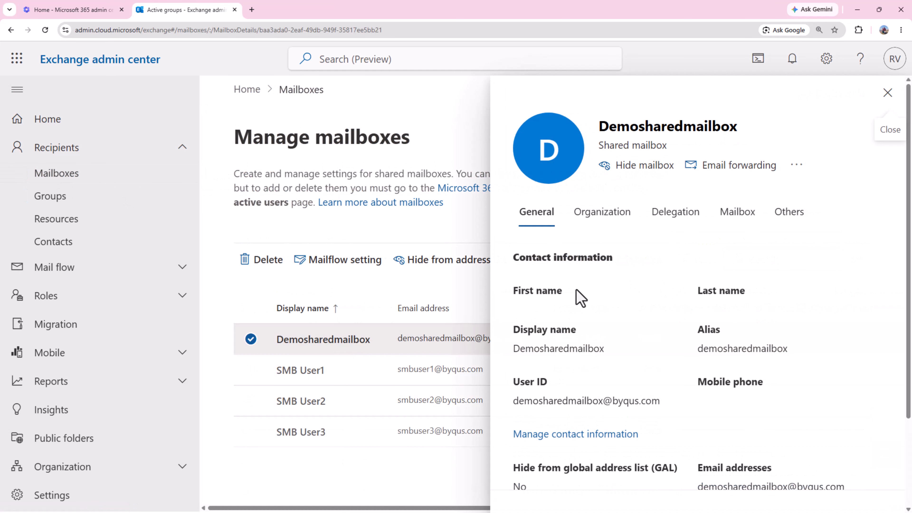
left_click(676, 219)
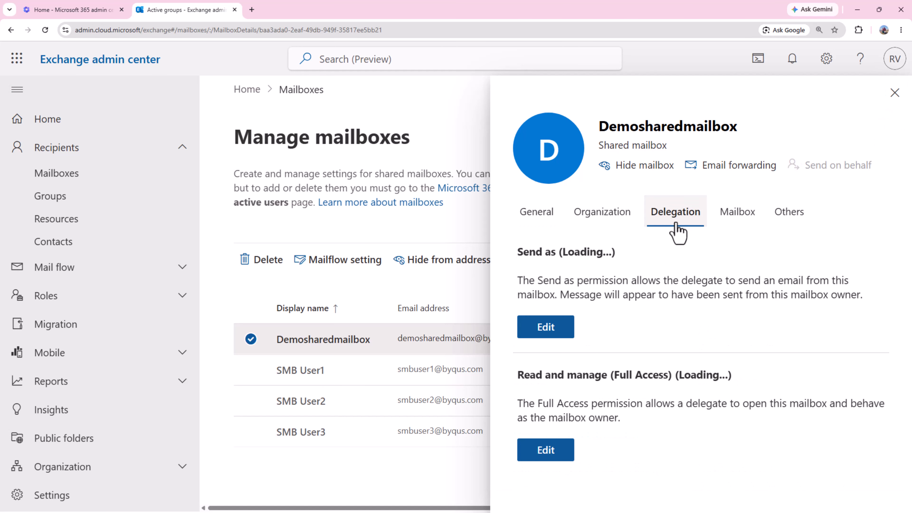
left_click_drag(515, 251, 614, 259)
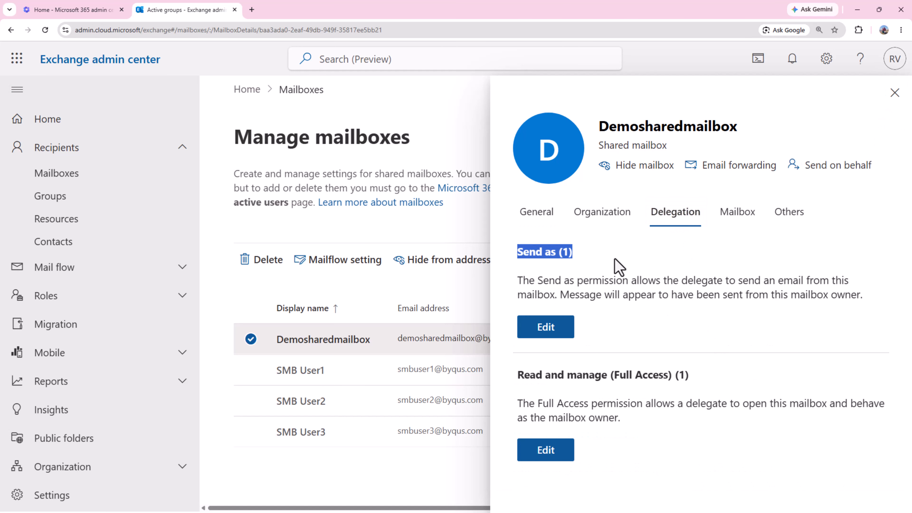
left_click_drag(706, 379, 514, 384)
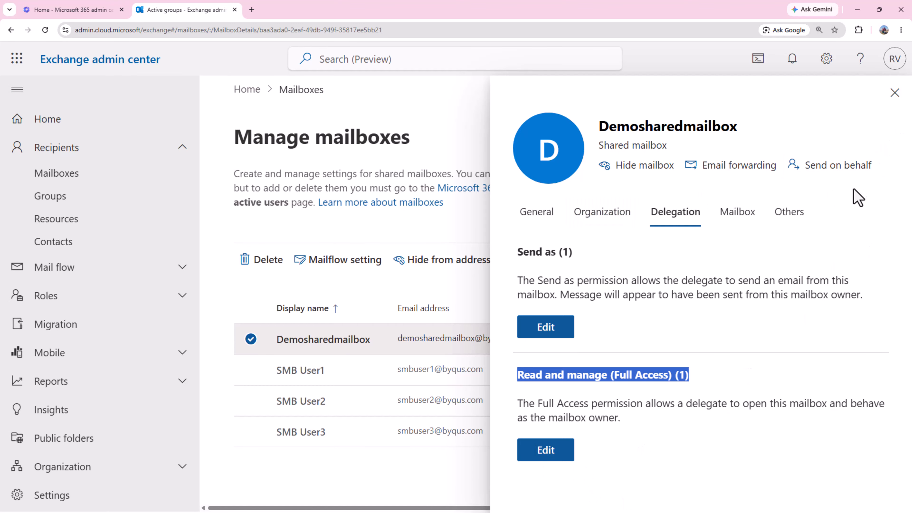
Add SMB User3 as a Send on behalf delegate of Demosharedmailbox.
left_click(840, 171)
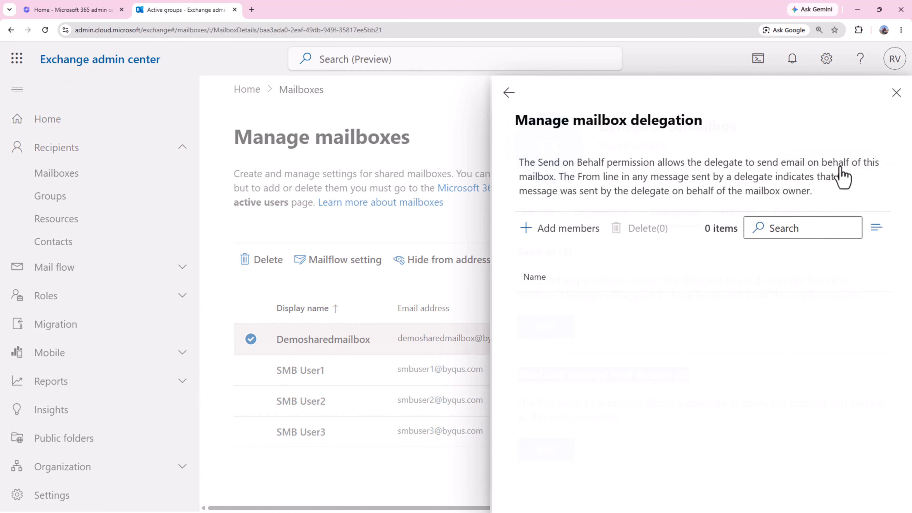
left_click(557, 237)
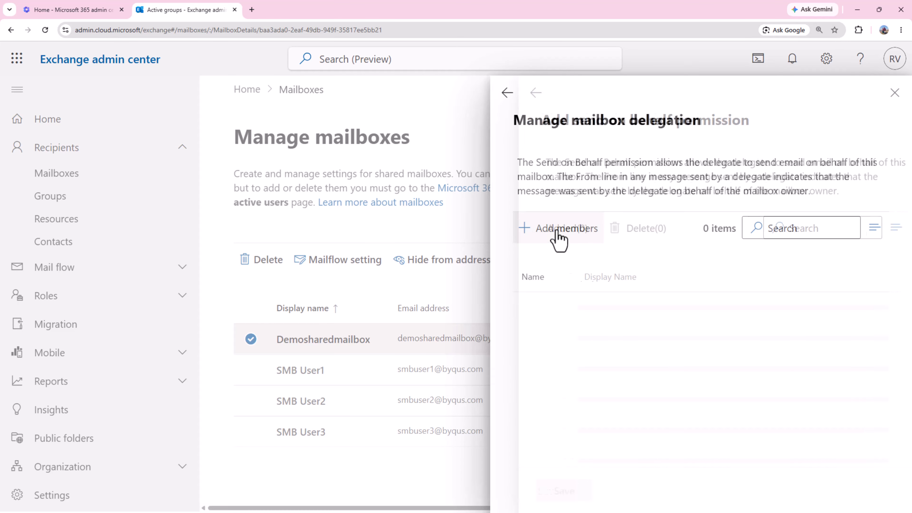
scroll(702, 382, "down", 1)
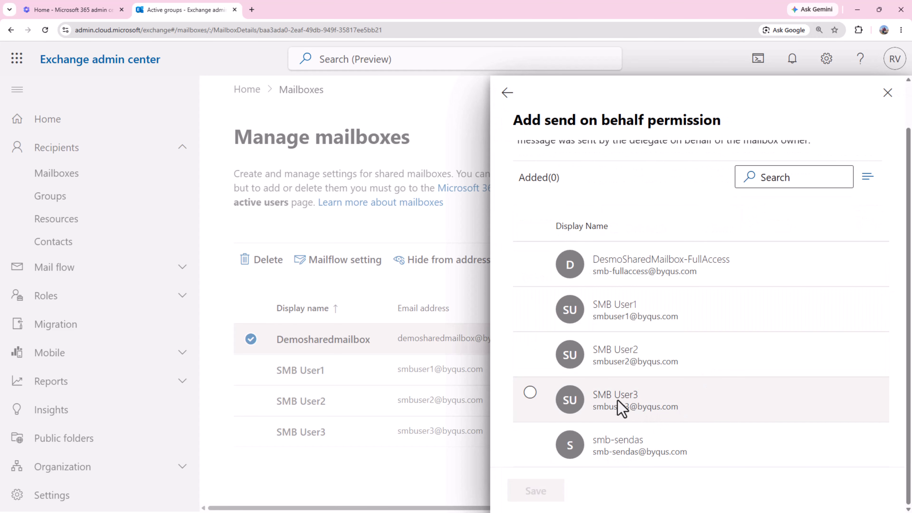
left_click(529, 393)
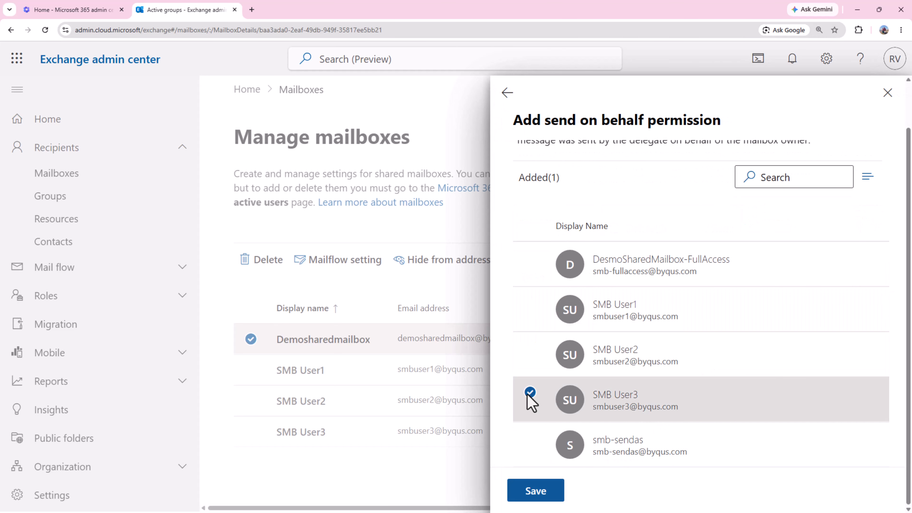
left_click(536, 490)
left_click(540, 492)
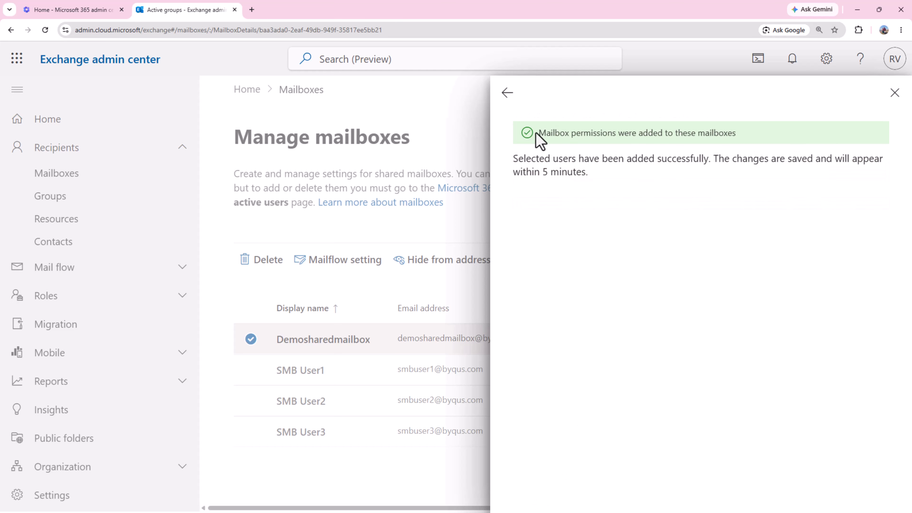
Review the success message and 5-minute propagation note, then close the mailbox details.
left_click_drag(537, 134, 740, 135)
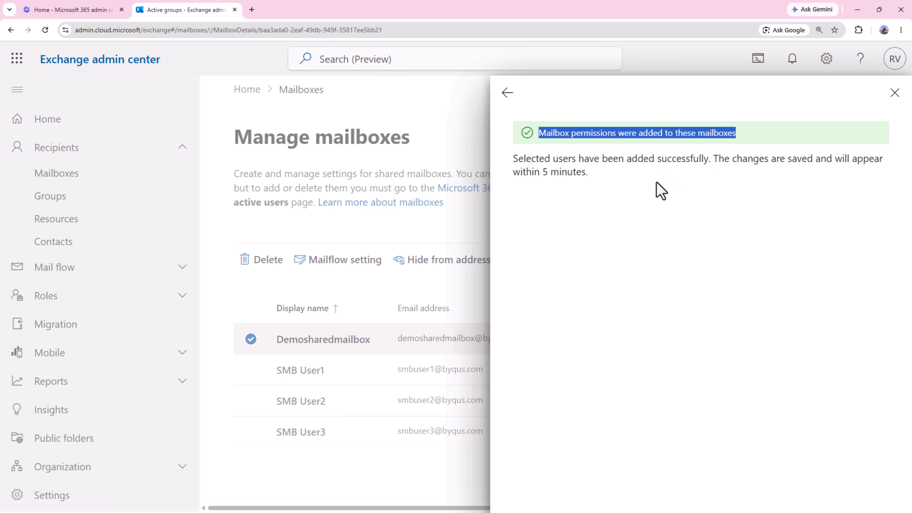
left_click(657, 189)
left_click_drag(514, 160, 891, 175)
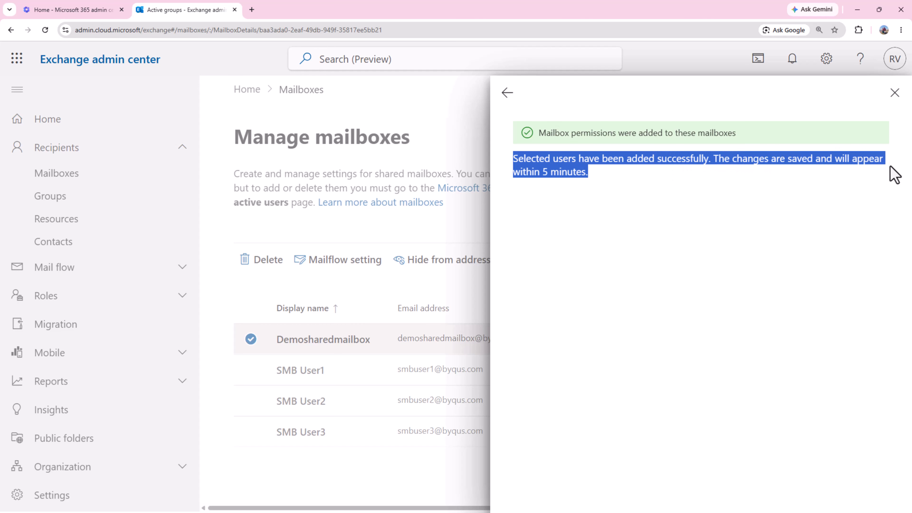
left_click(895, 92)
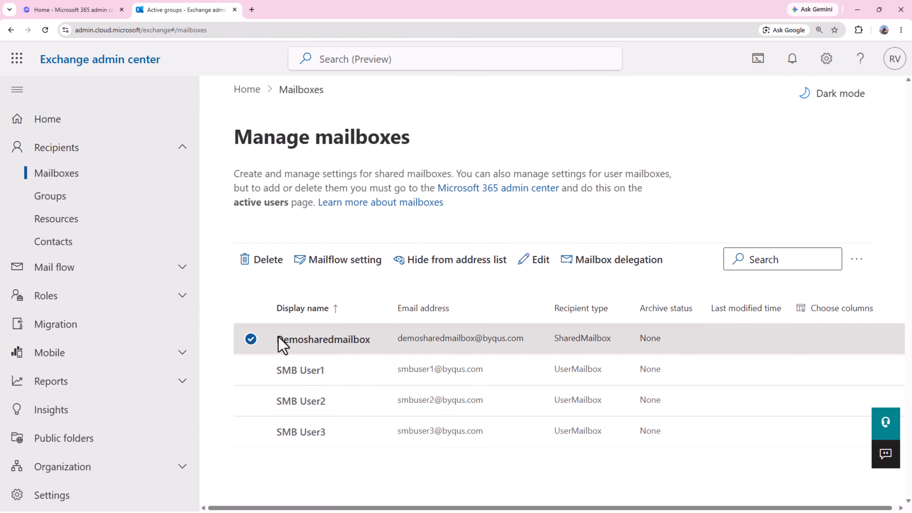
Recheck Demosharedmailbox's Delegation tab, then close its details.
left_click(316, 340)
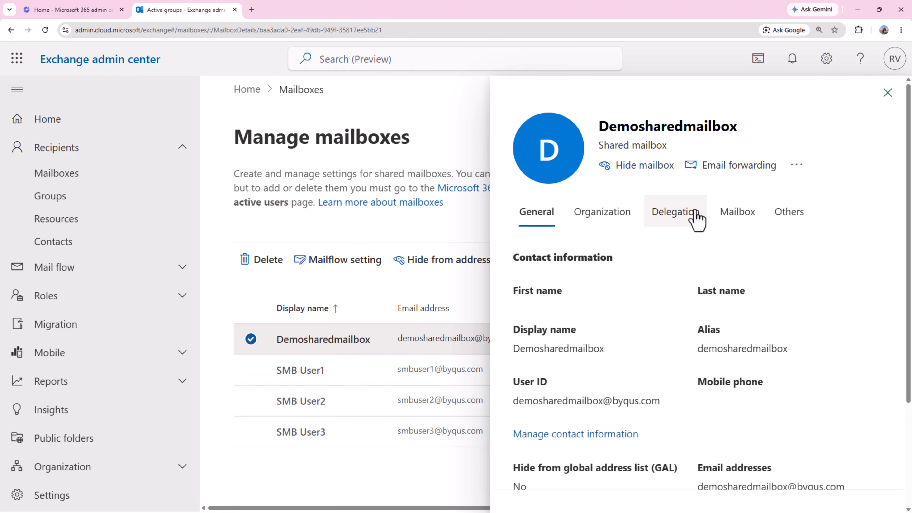
left_click(683, 215)
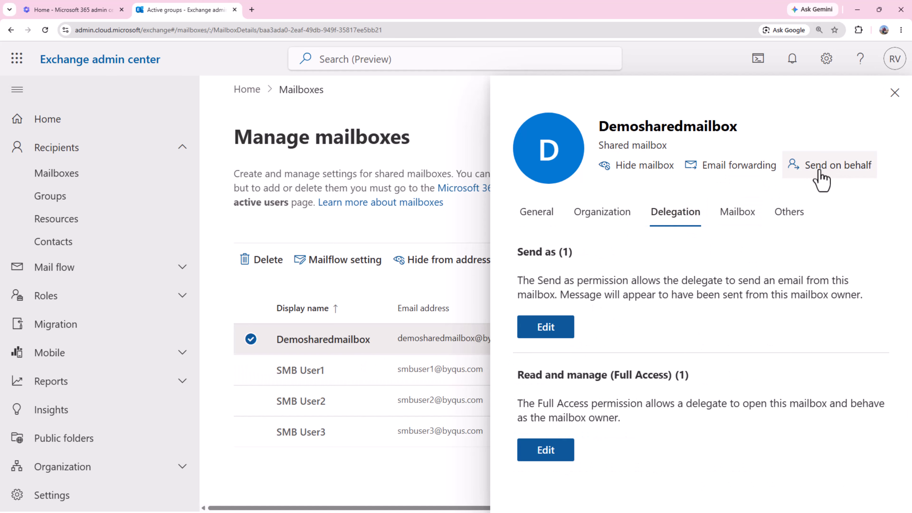
left_click(894, 93)
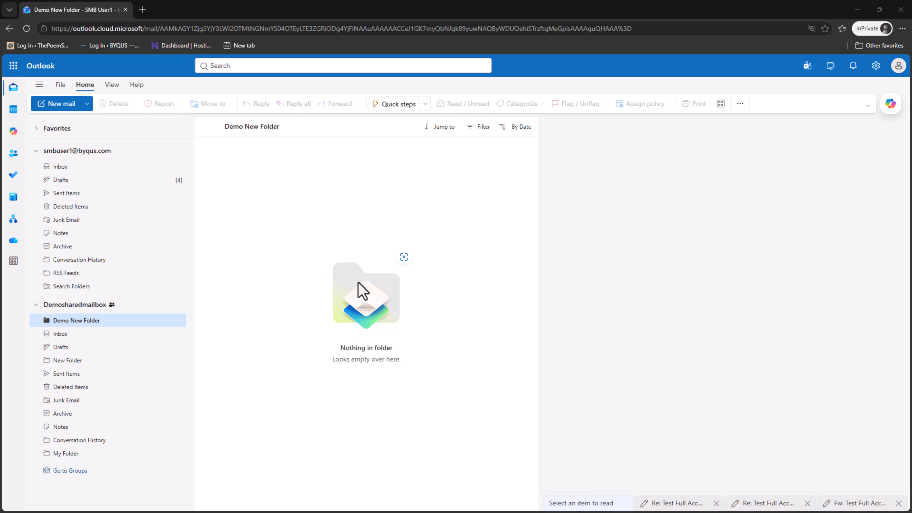
left_click(81, 306)
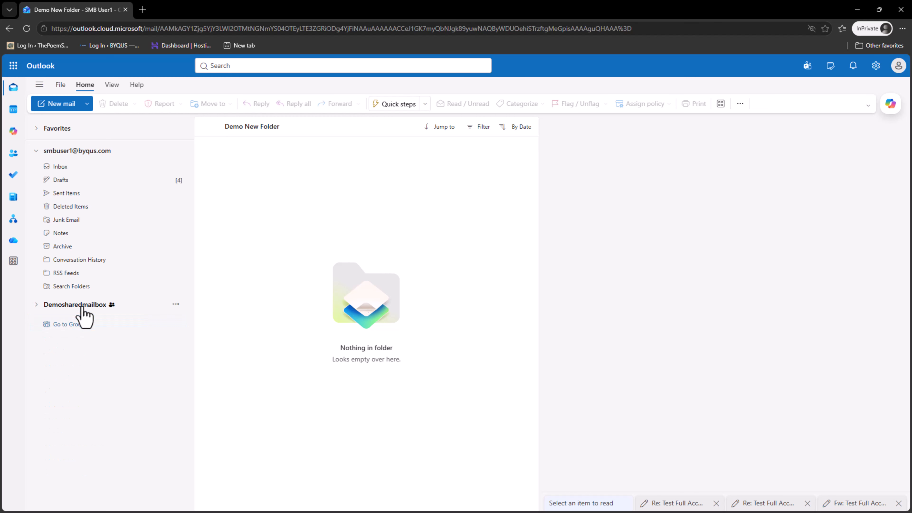
left_click(82, 306)
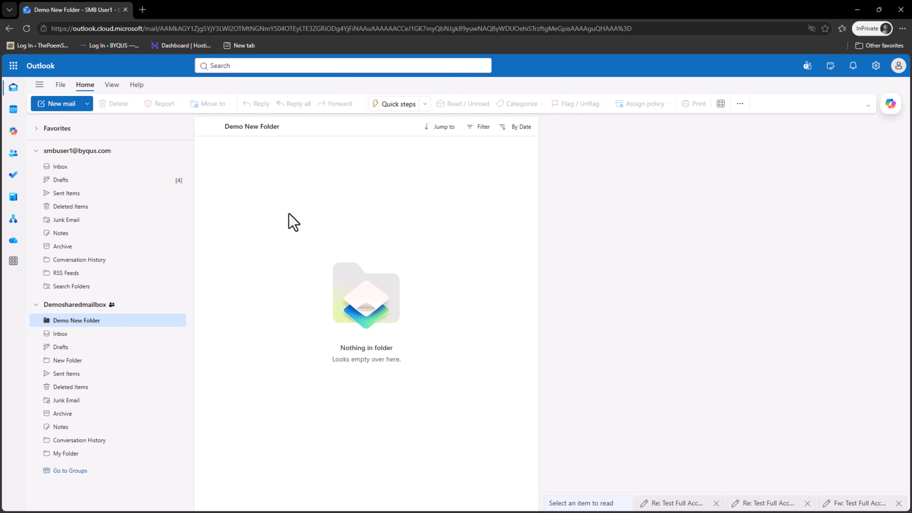
left_click(57, 106)
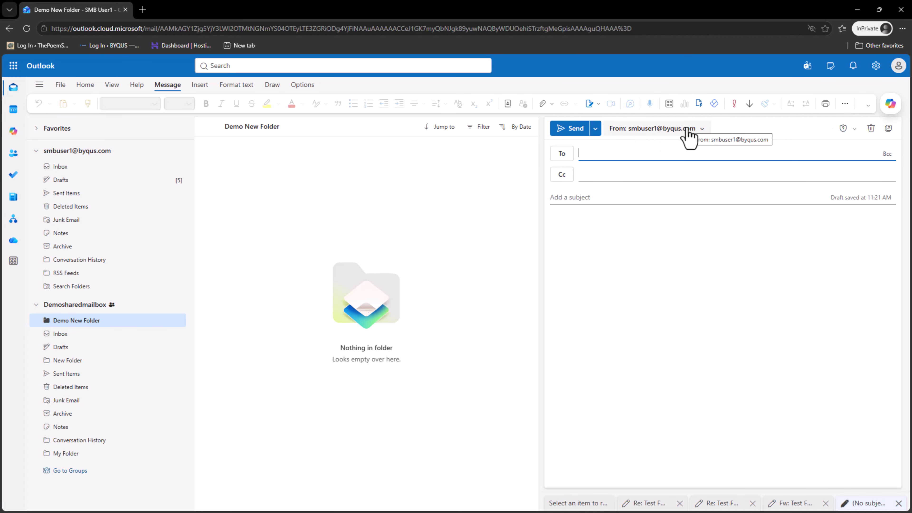
left_click(701, 130)
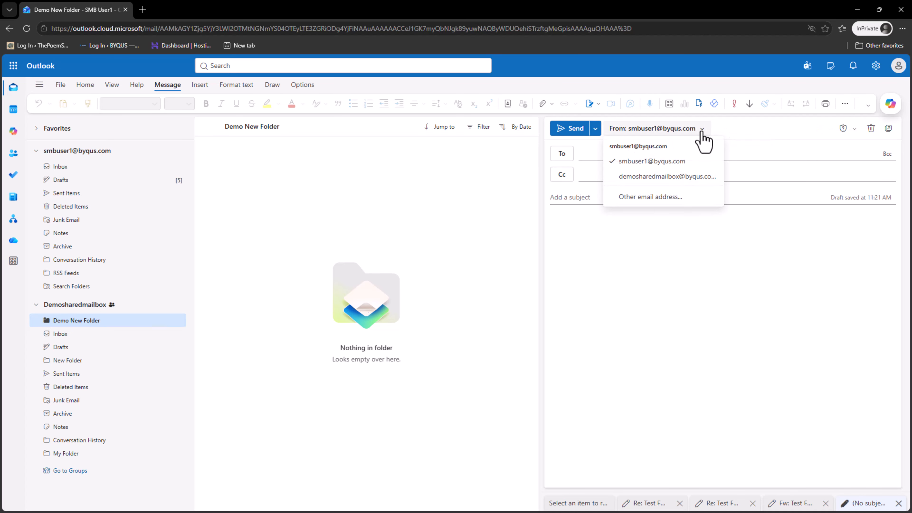
left_click(691, 180)
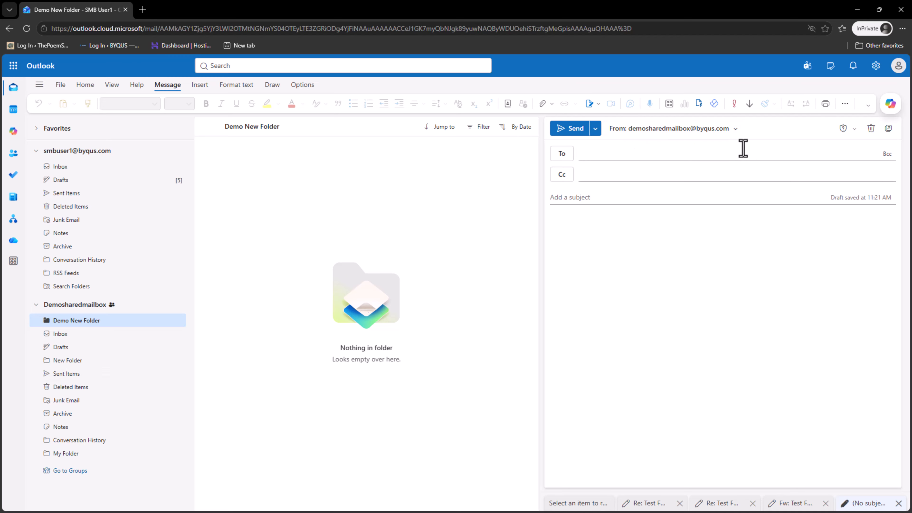
left_click(736, 129)
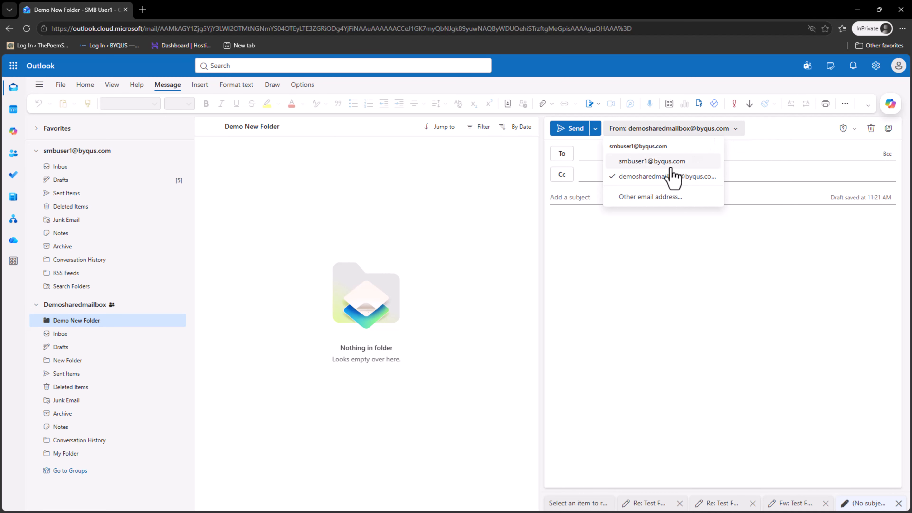
left_click(672, 180)
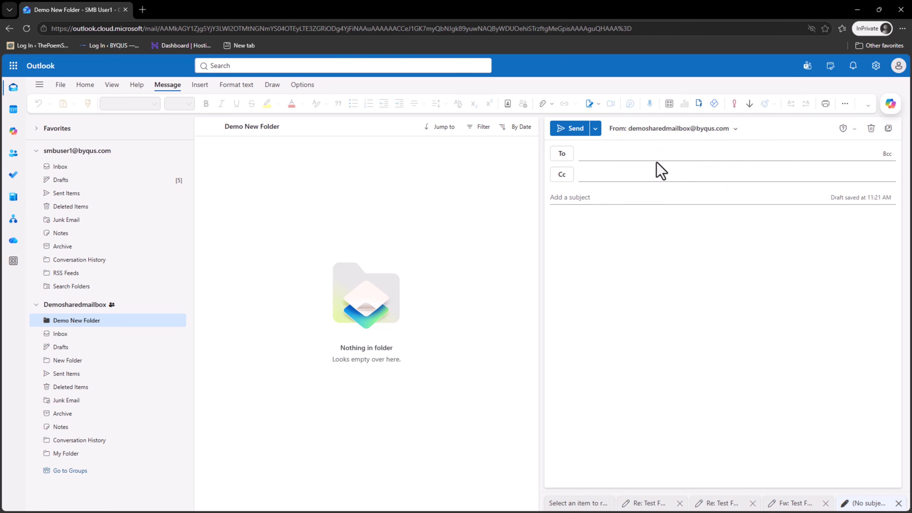
Address it to an external recipient with subject 'Testing SMBUSER1' and body 'SMBUSER1 Test'.
left_click(652, 152)
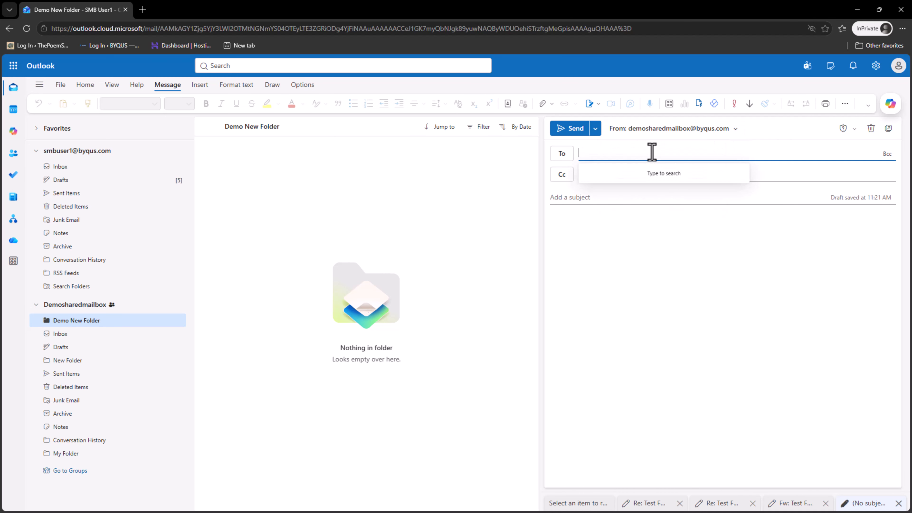
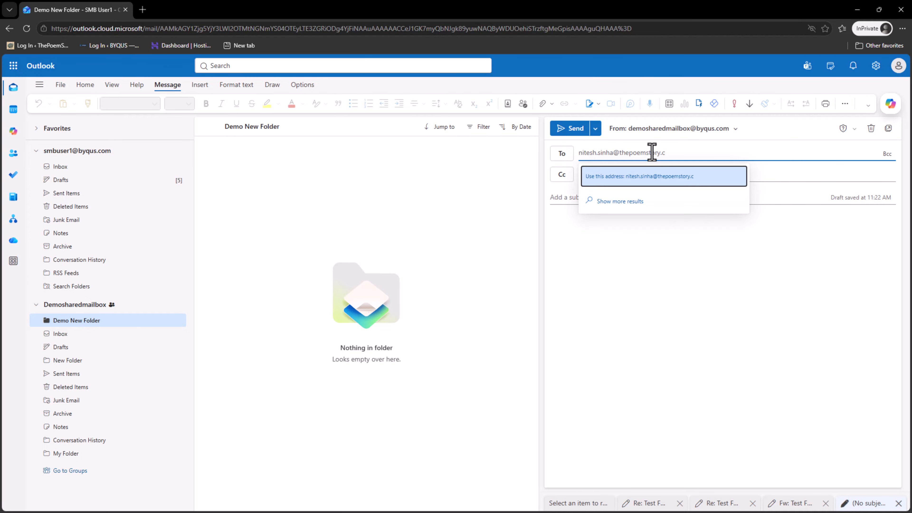
key("Return")
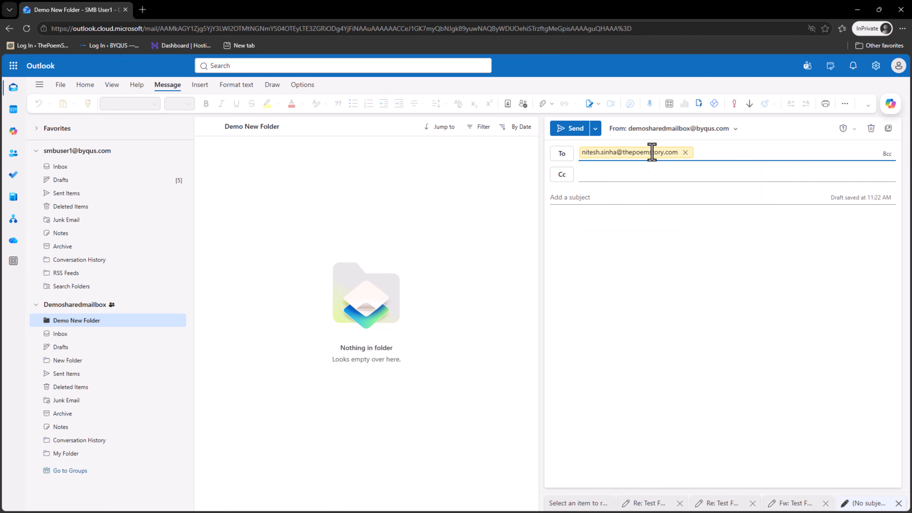
left_click(629, 195)
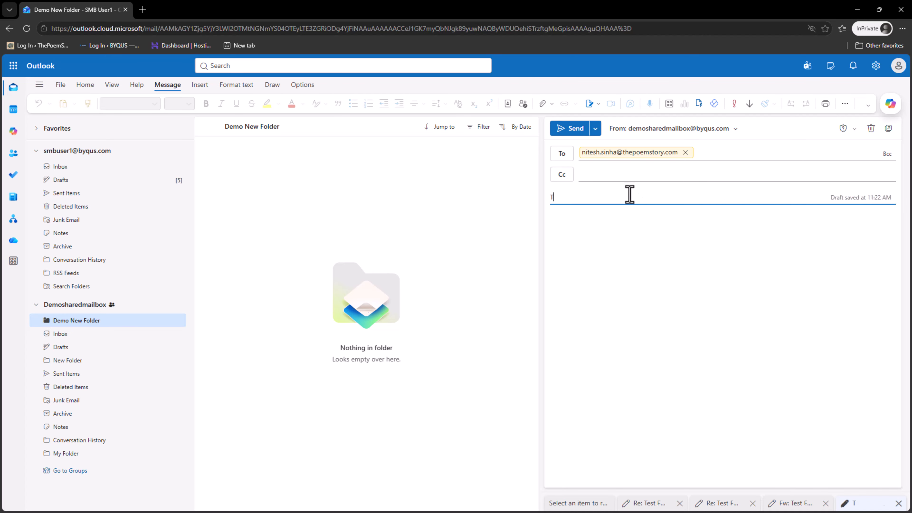
type("Testing SMBUSER1")
key("Tab")
type("SMBUSE")
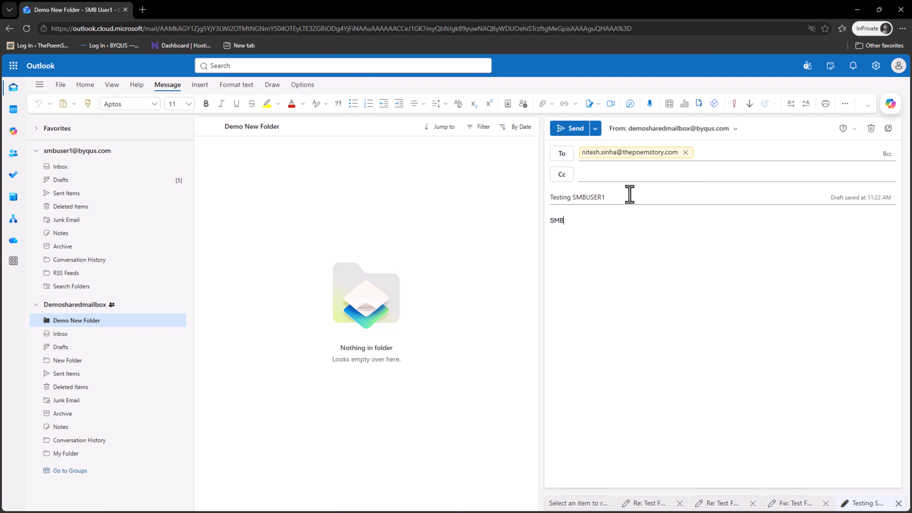
type("R1 Test")
Send the message, then close the desktop Outlook window reporting Access denied.
left_click(574, 130)
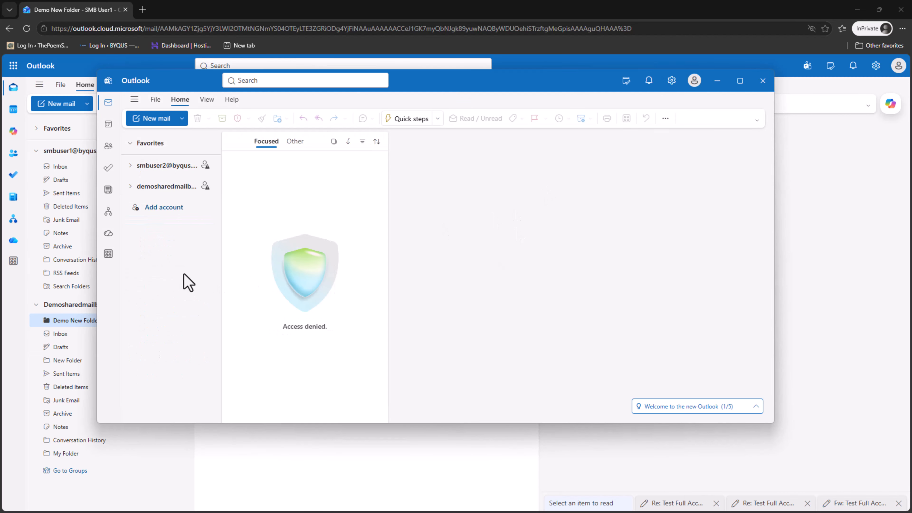
left_click(768, 86)
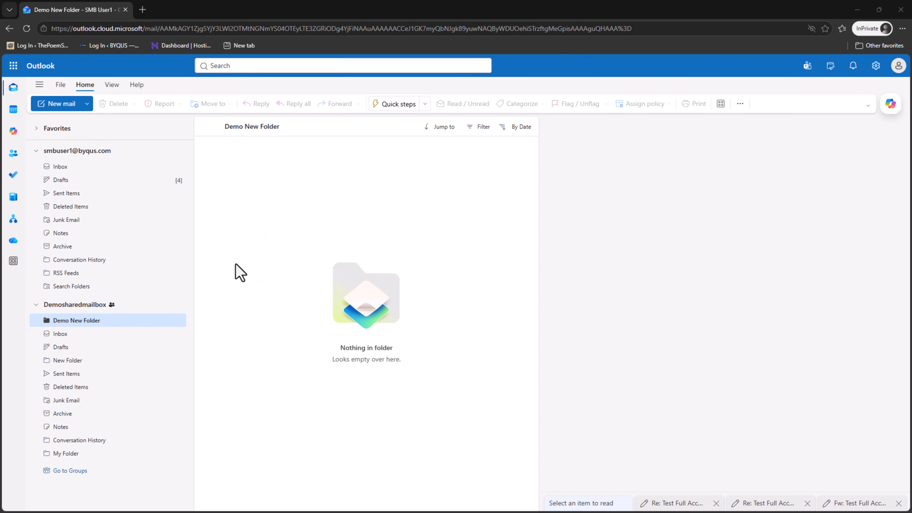
Maximize the recipient's mailbox, open Testing SMBUSER1 and view the Demosharedmailbox sender's contact card.
left_click_drag(0, 86, 493, 86)
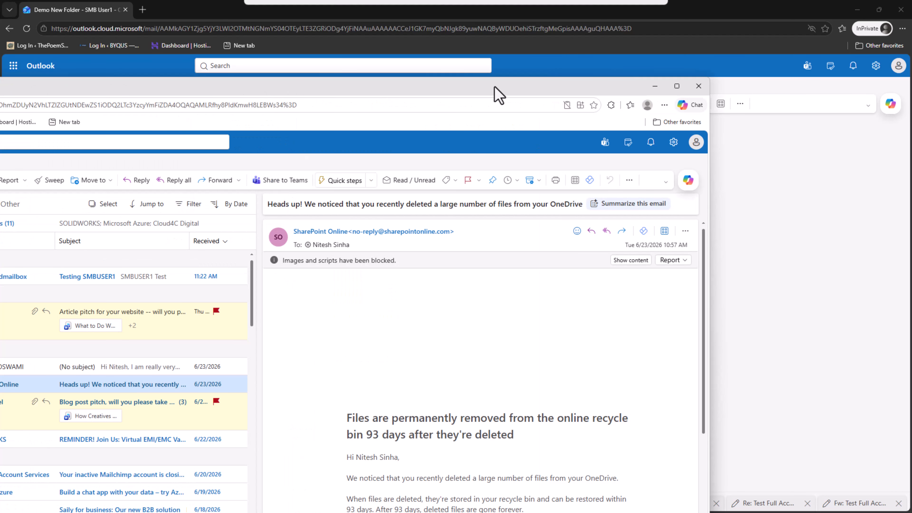
double_click(494, 86)
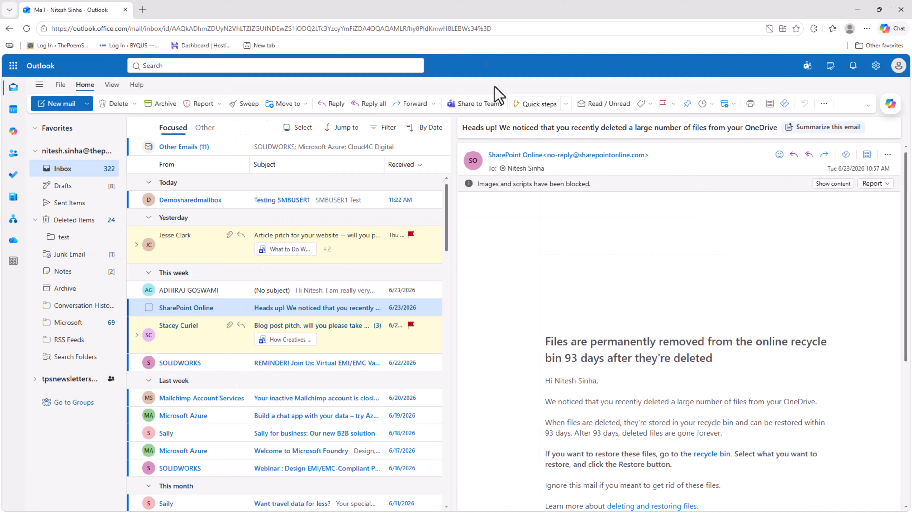
left_click(271, 199)
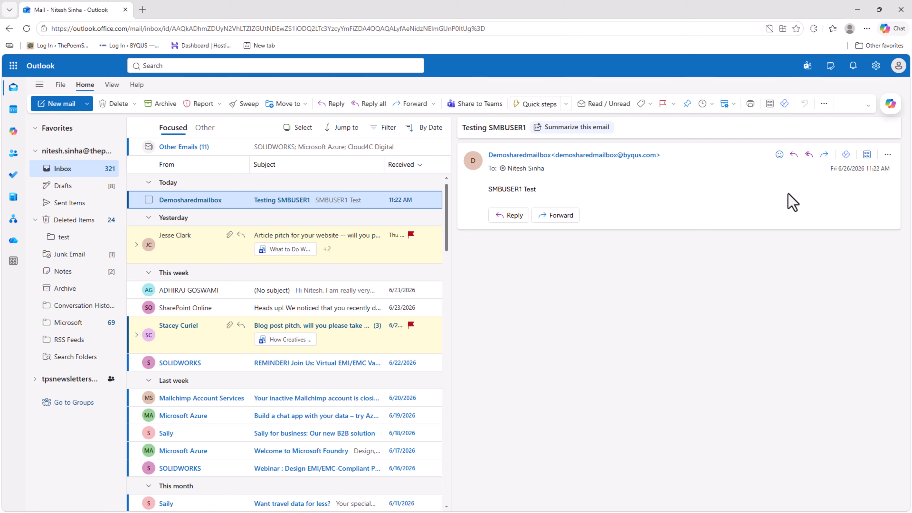
scroll(764, 201, "up", 5)
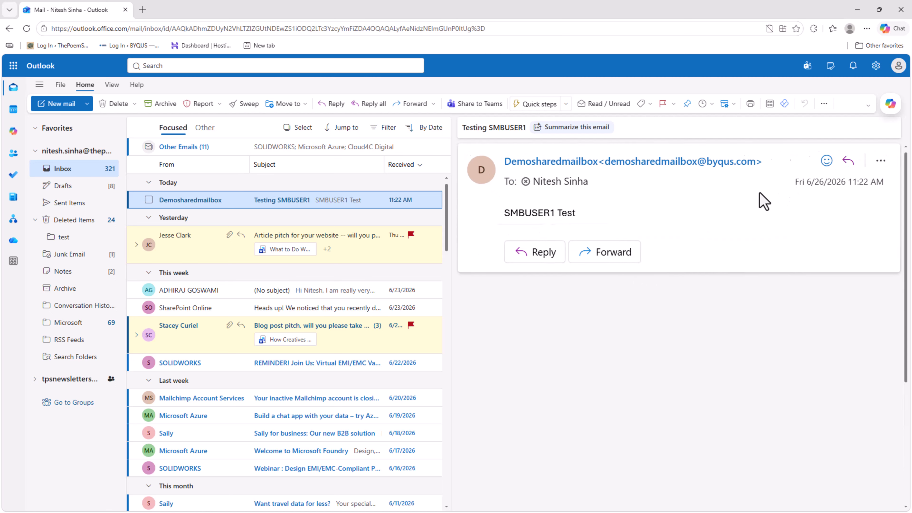
scroll(763, 201, "up", 1)
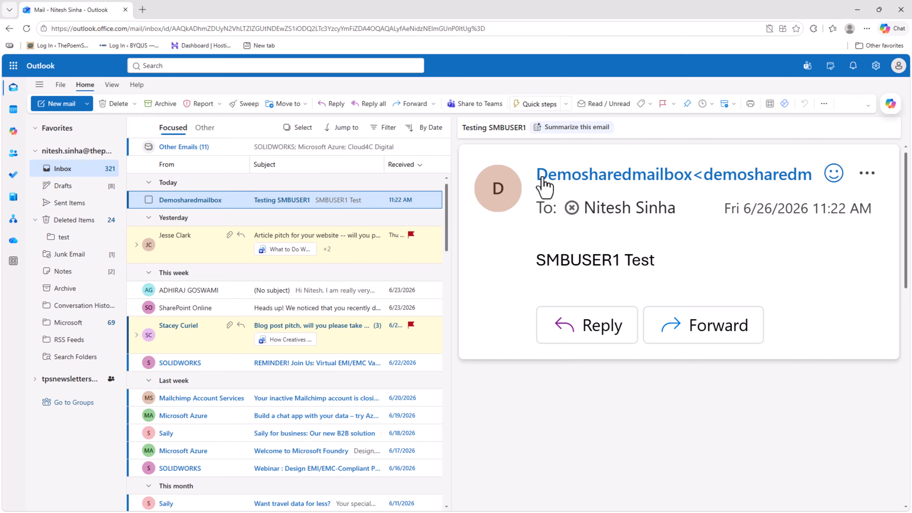
left_click(705, 187)
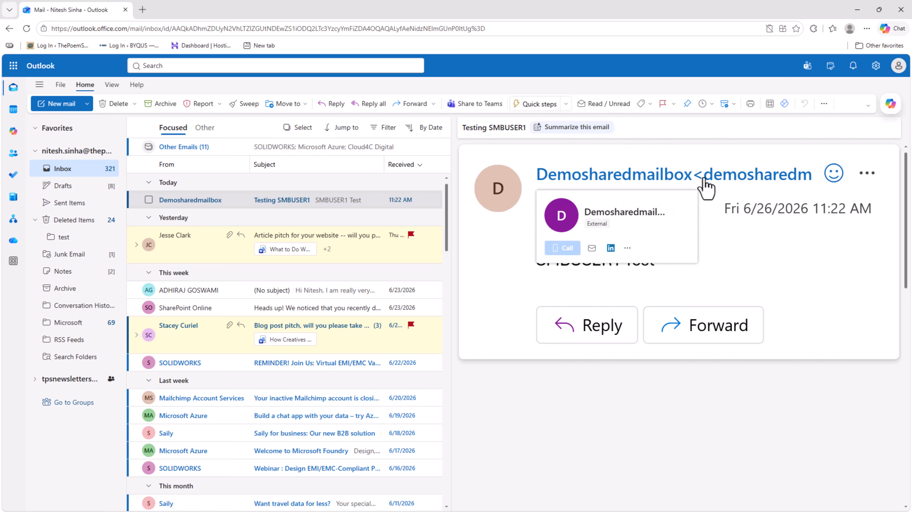
left_click(787, 257)
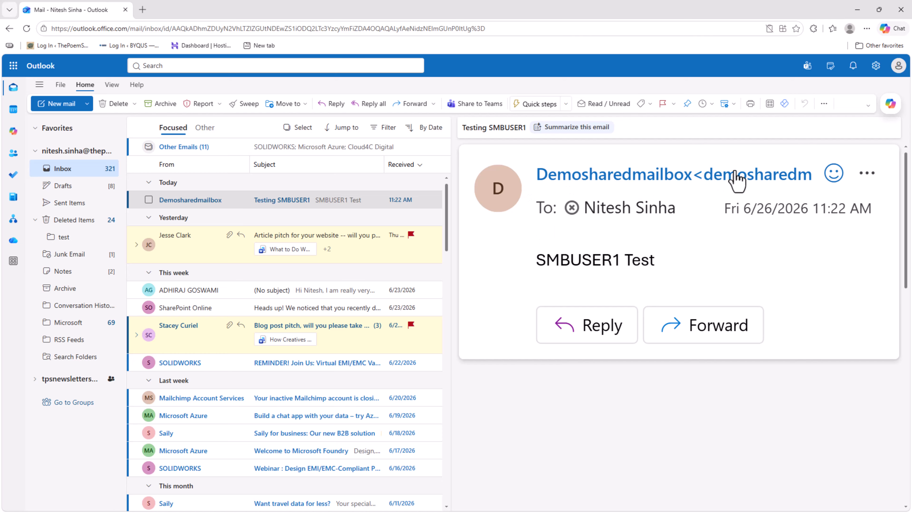
mouse_move(735, 175)
In the test user's window, check Sent Items and open the sent Testing SMBUSER1 message.
key("alt+Tab")
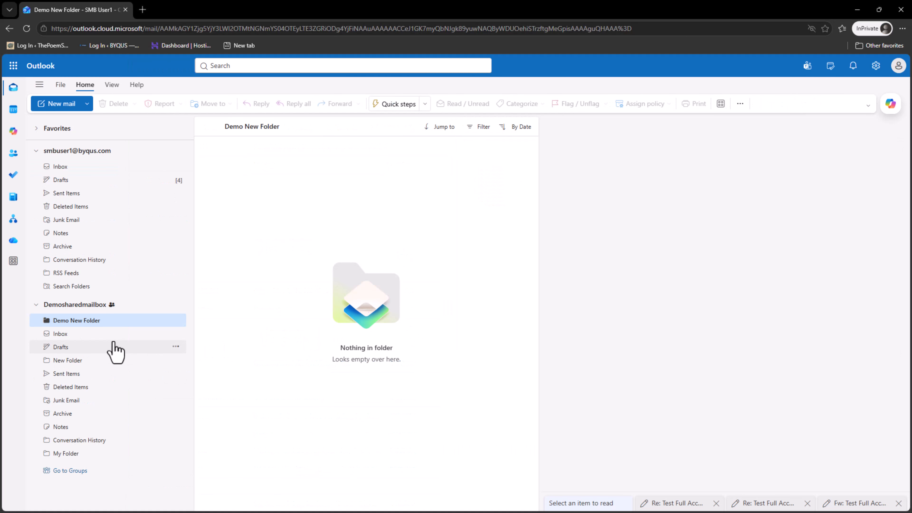
left_click(95, 374)
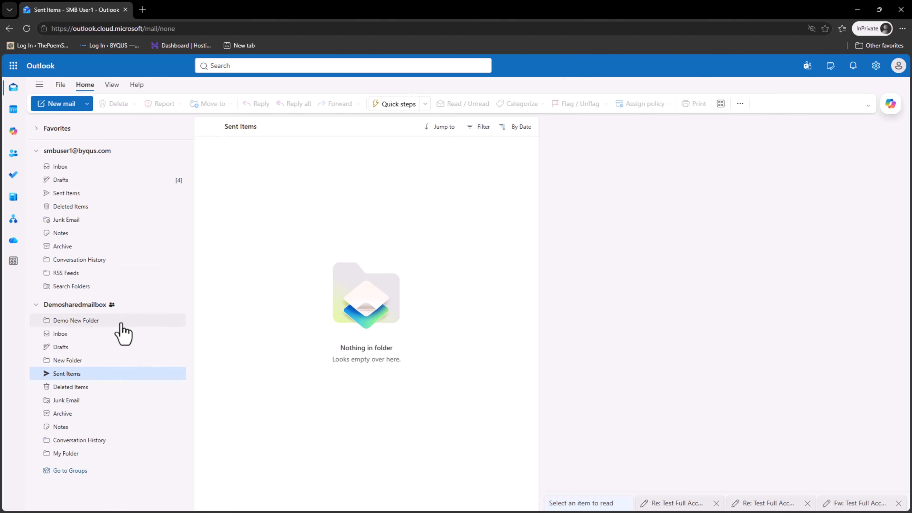
left_click(82, 197)
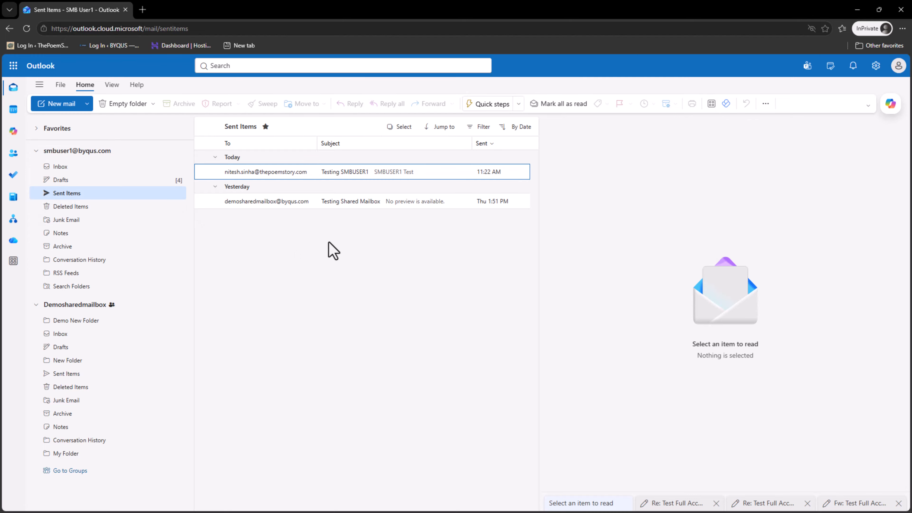
left_click(353, 172)
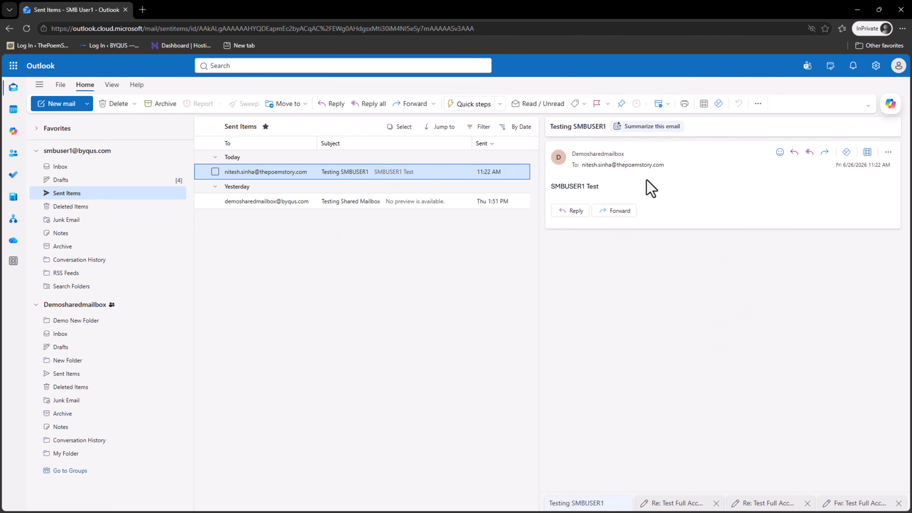
left_click_drag(603, 187, 553, 194)
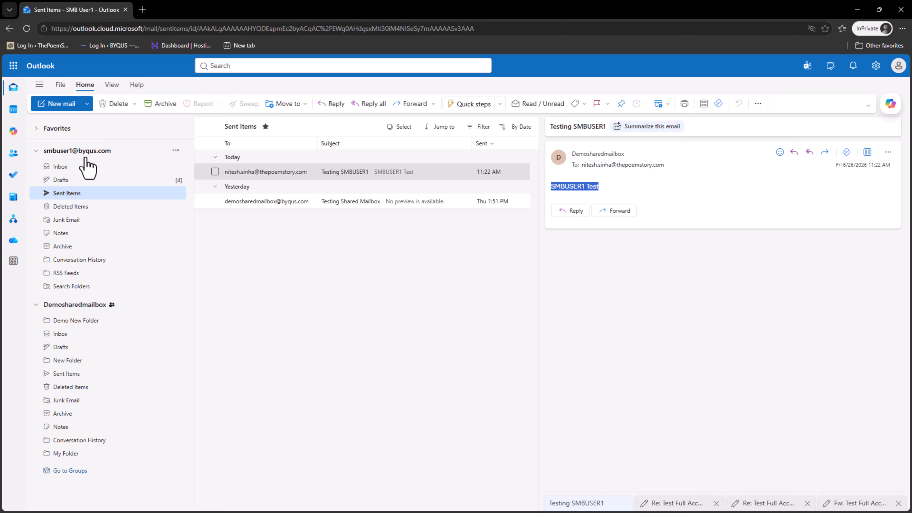
Start a new message sent from the Demosharedmailbox address, then view the shared mailbox's empty Sent Items.
left_click(61, 108)
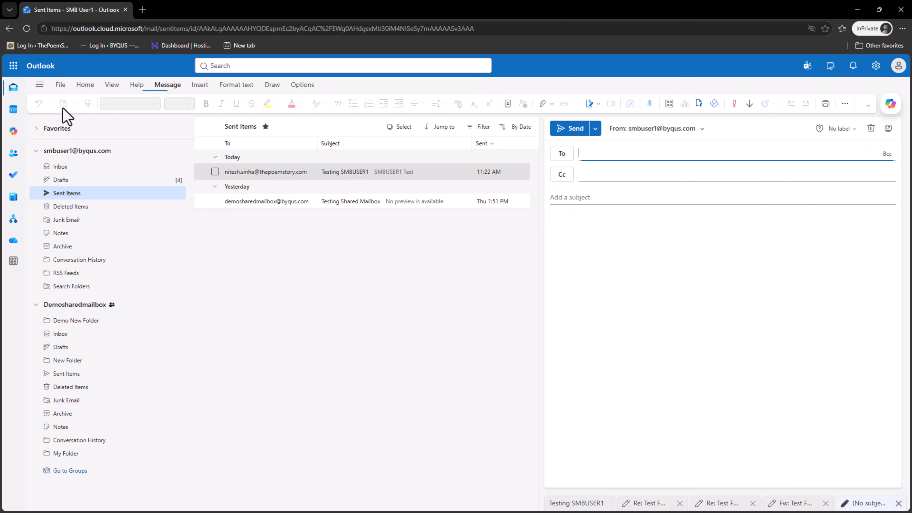
left_click(694, 130)
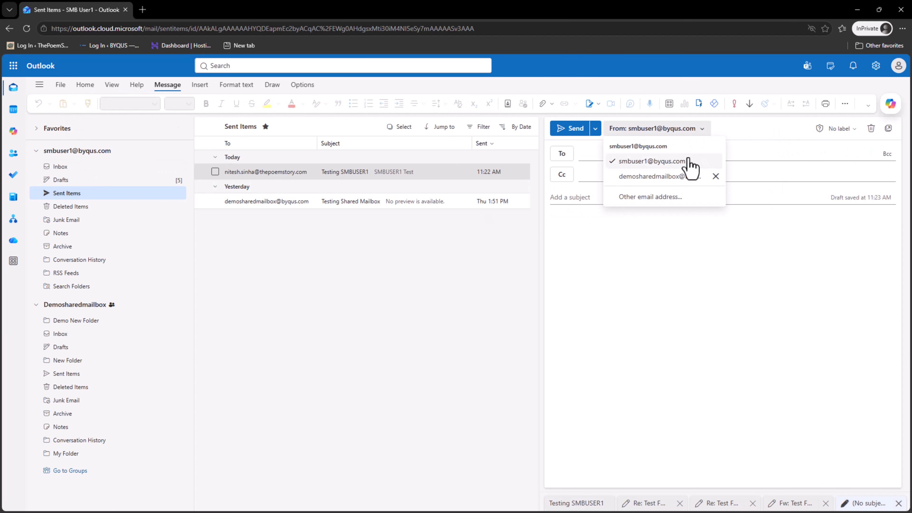
left_click(679, 176)
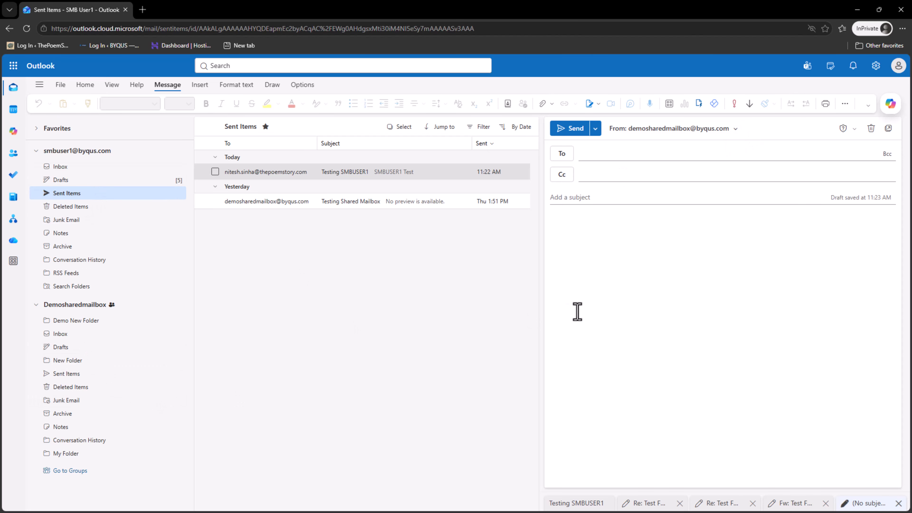
left_click(89, 192)
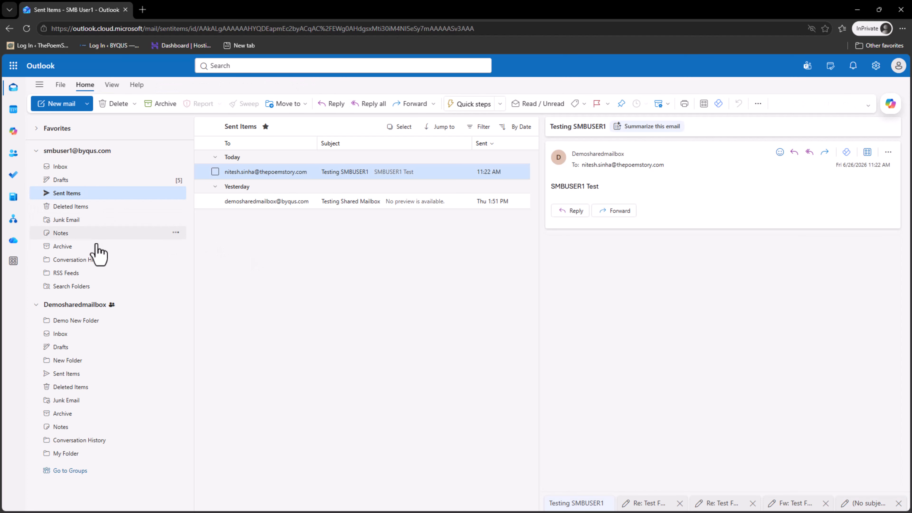
left_click(77, 377)
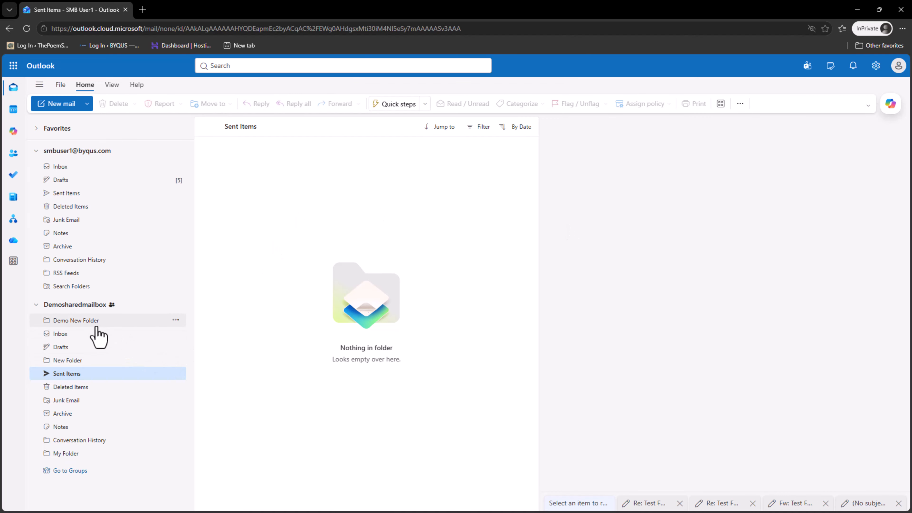
Check both shared mailbox folders and delete Demo New Folder.
left_click(96, 335)
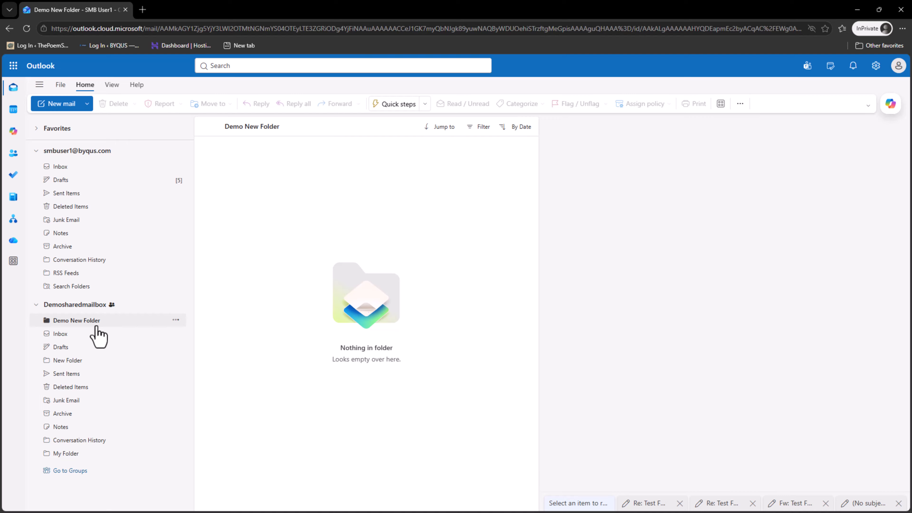
left_click(92, 361)
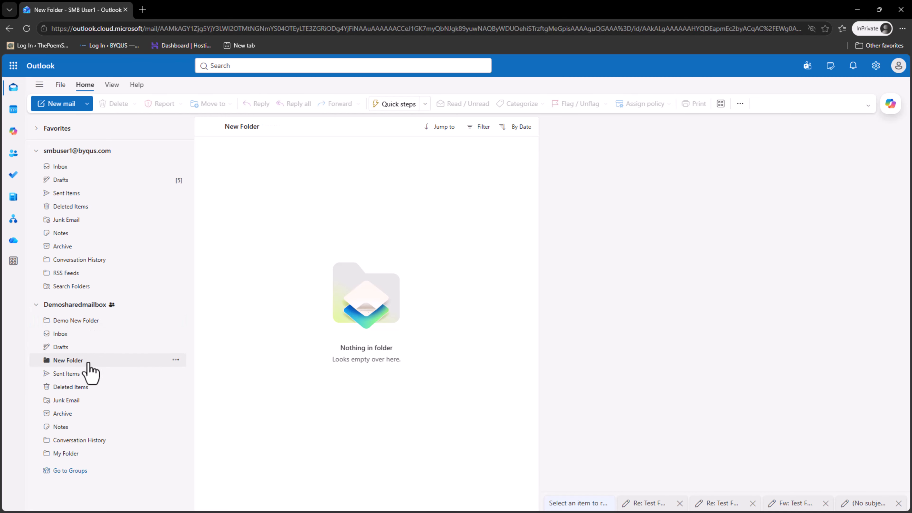
right_click(83, 321)
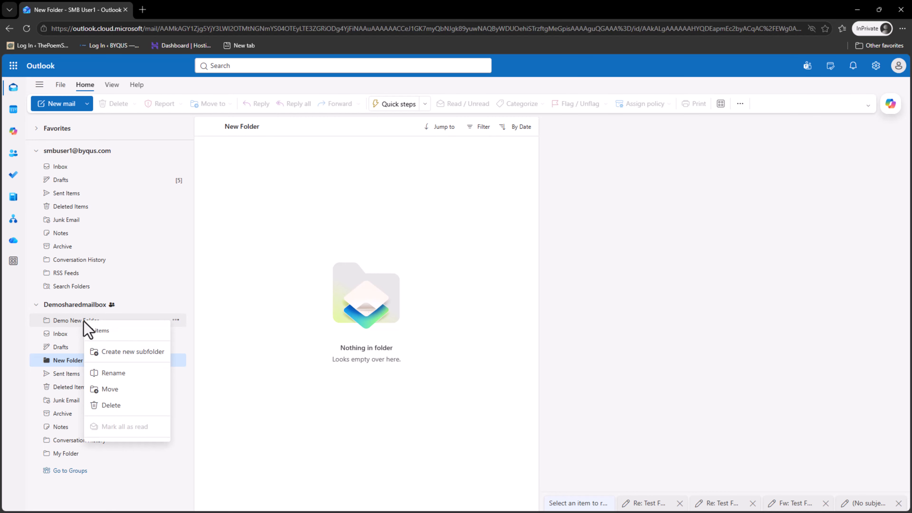
left_click(122, 405)
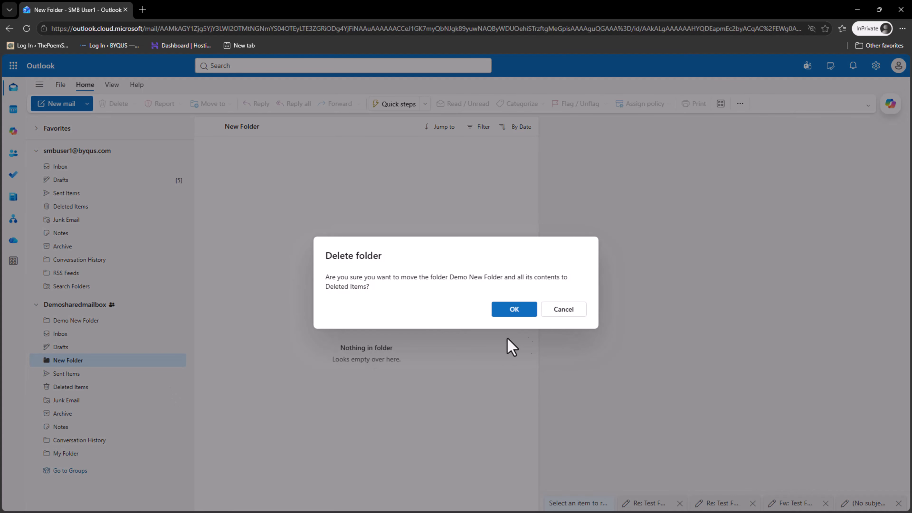
left_click(519, 311)
Delete New Folder, then start a new folder under Demosharedmailbox.
right_click(77, 347)
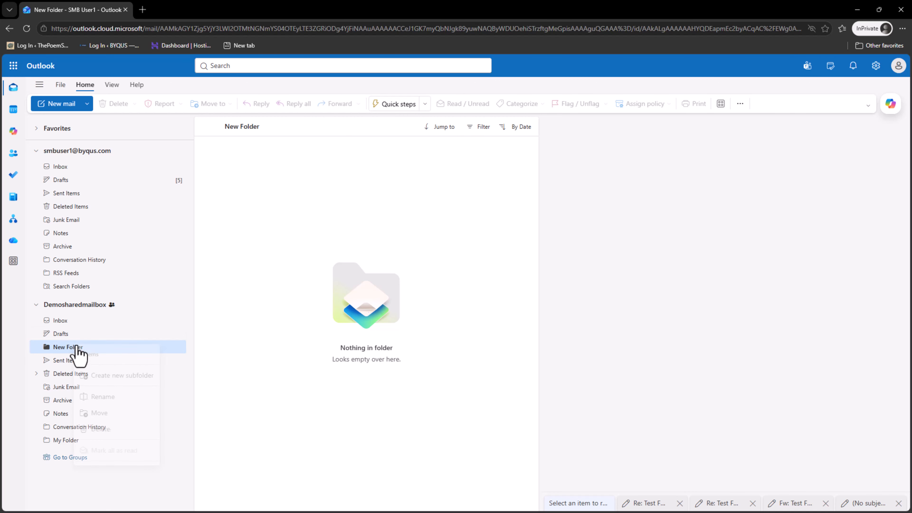
left_click(114, 430)
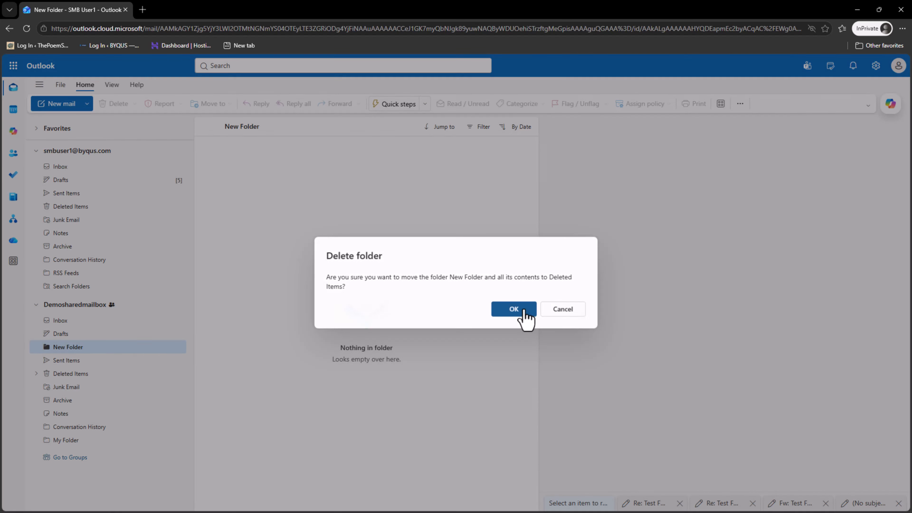
left_click(522, 311)
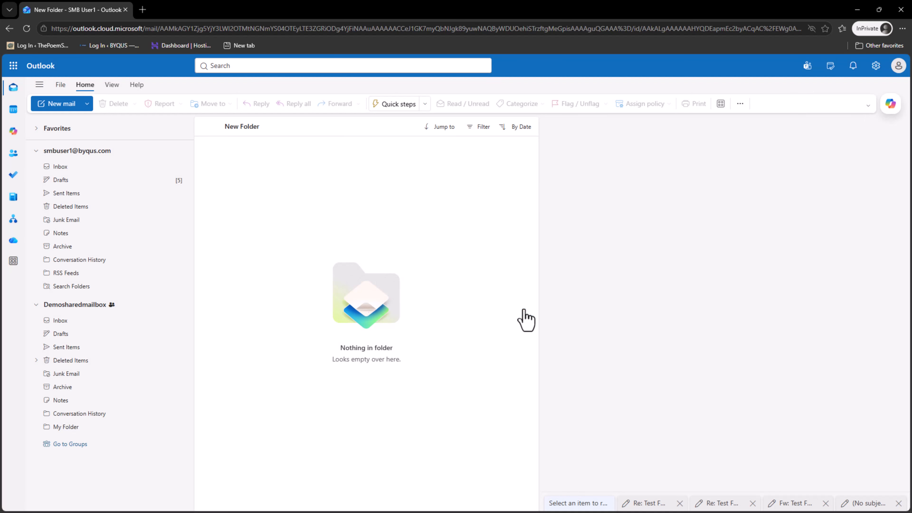
right_click(98, 309)
left_click(123, 316)
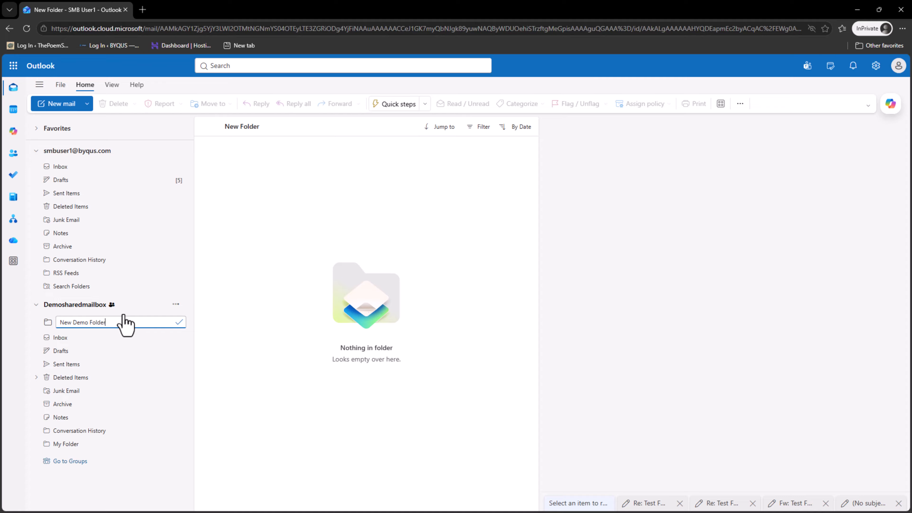
Save the new shared mailbox folder with the name 'New Demo Folder'.
key("Return")
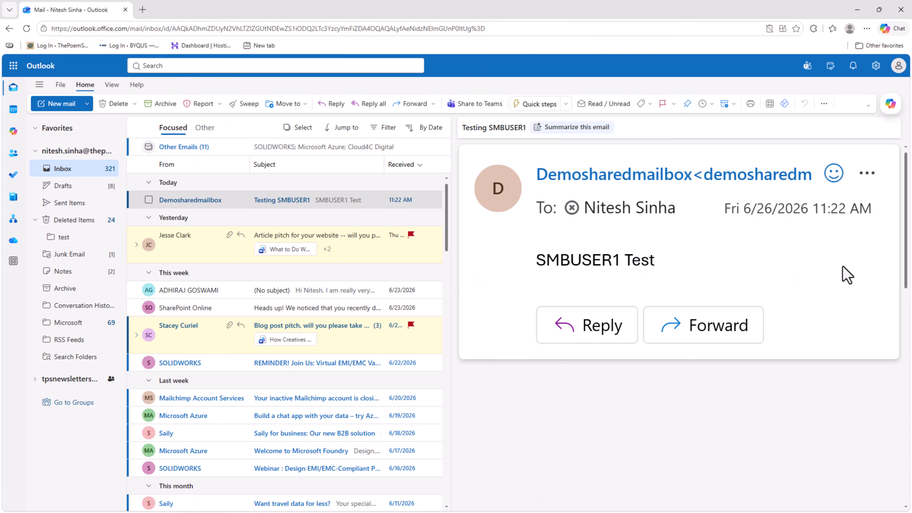
Send a reply reading 'Test Mailbox' to the Testing SMBUSER1 message.
left_click(611, 332)
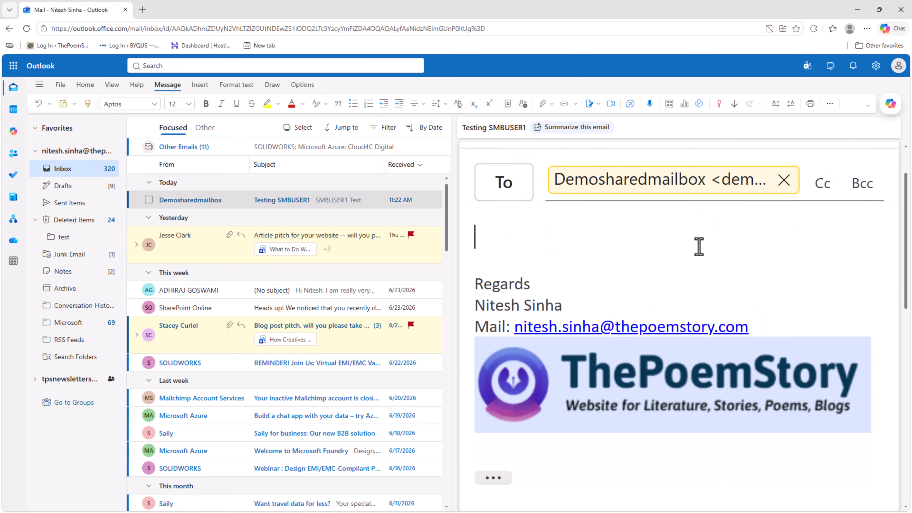
type("T")
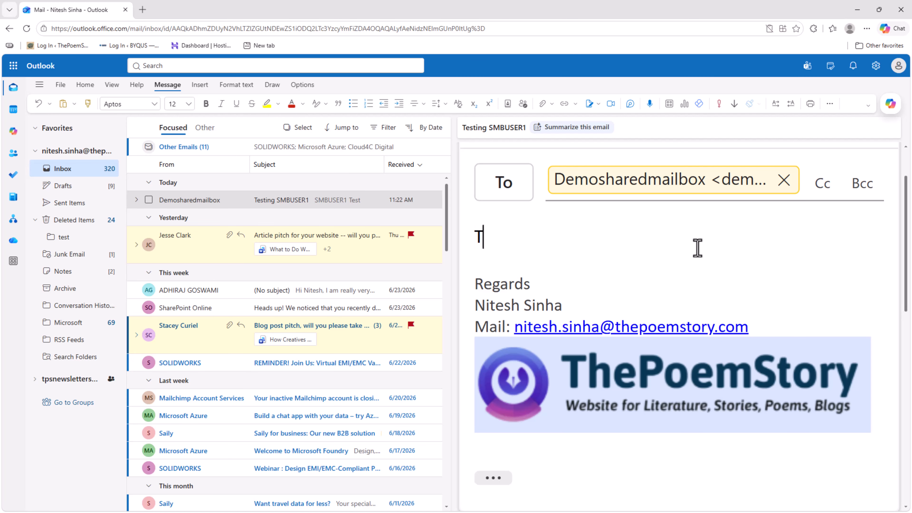
type("est Mailbox")
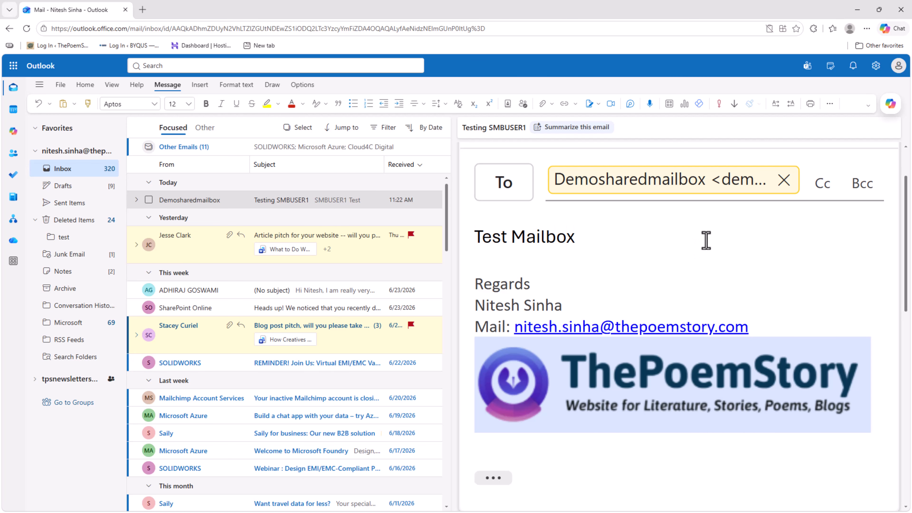
scroll(724, 267, "up", 2)
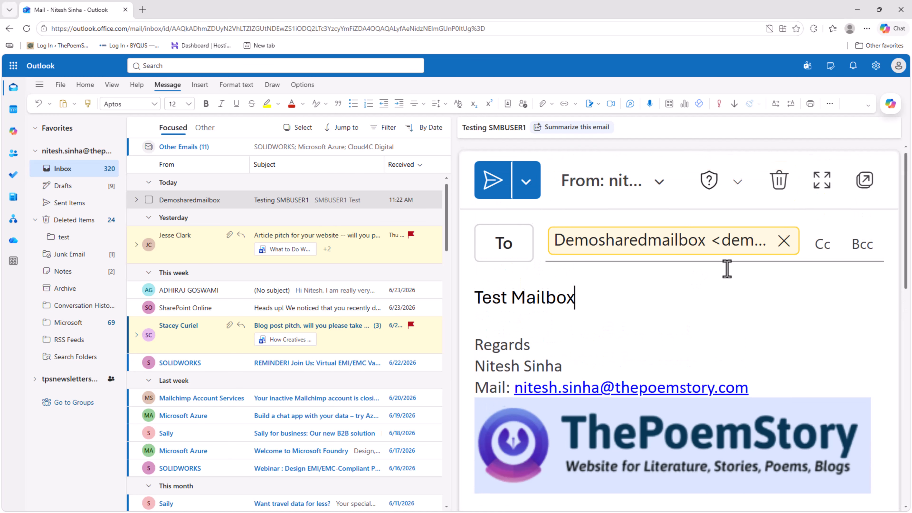
left_click(497, 181)
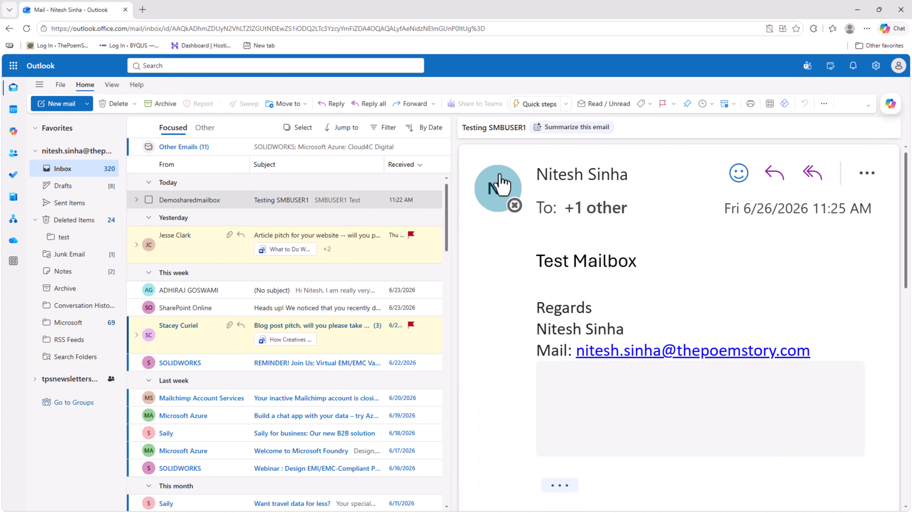
left_click(857, 10)
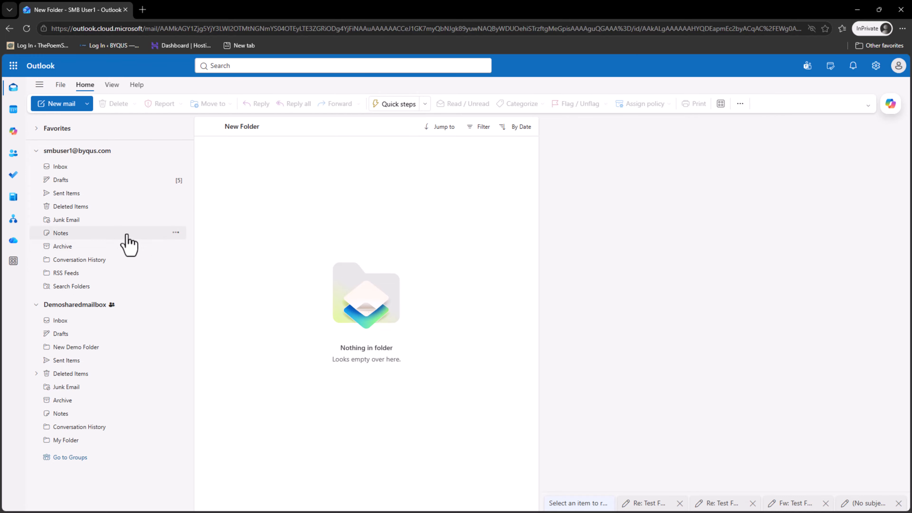
Zoom the page to 110% and delete the Re: Testing SMBUSER1 reply from Demosharedmailbox's Inbox.
key("ctrl+plus")
left_click(79, 349)
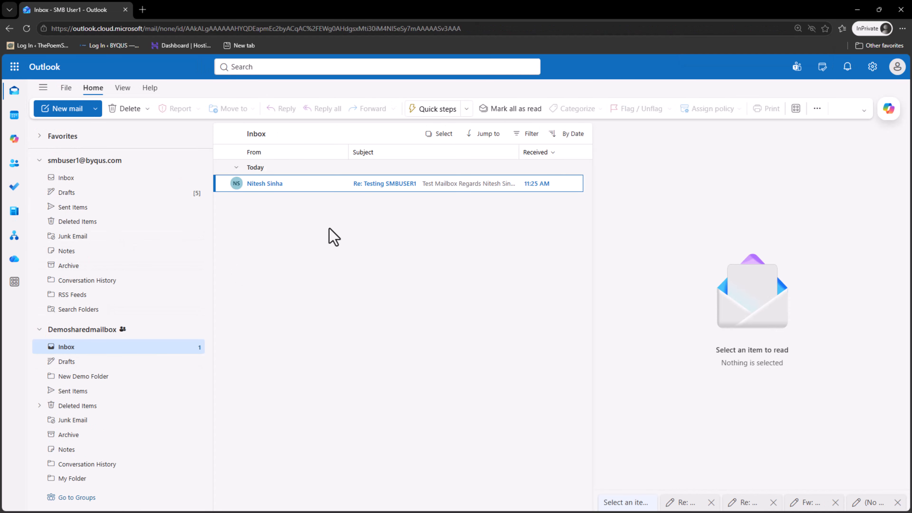
left_click(385, 190)
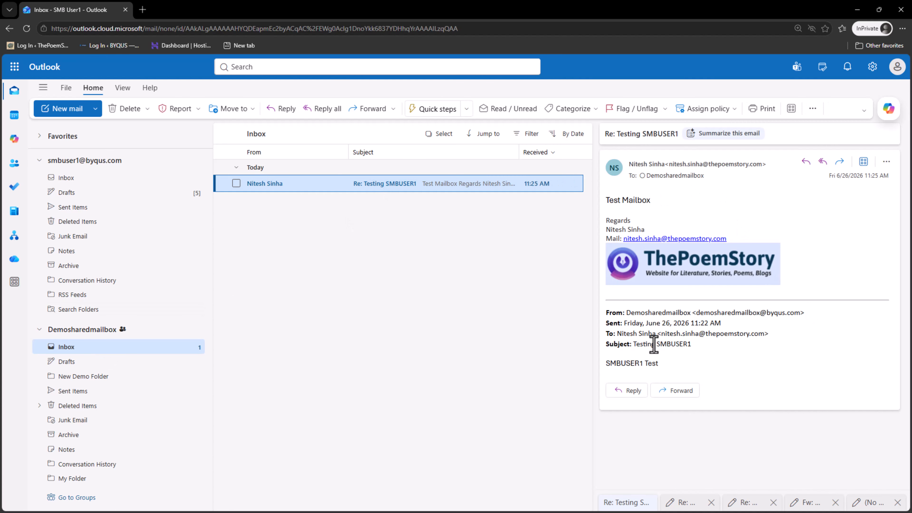
right_click(337, 185)
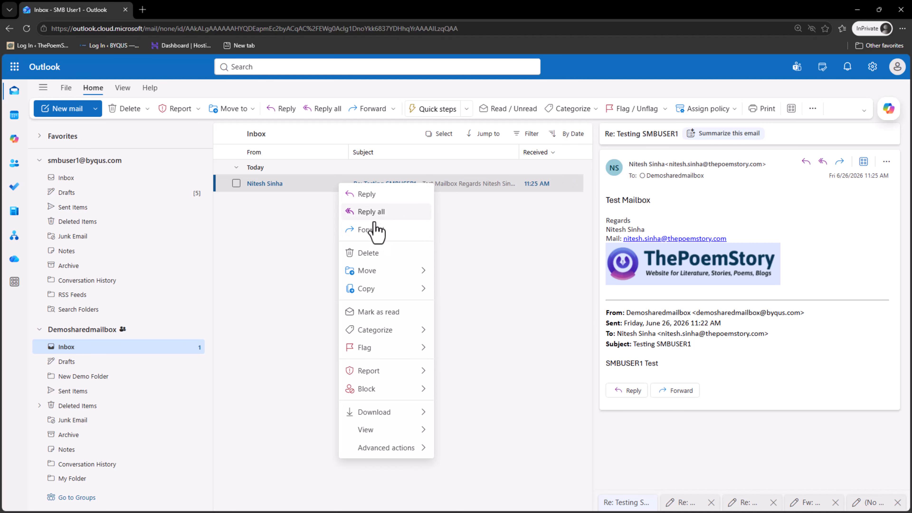
left_click(383, 259)
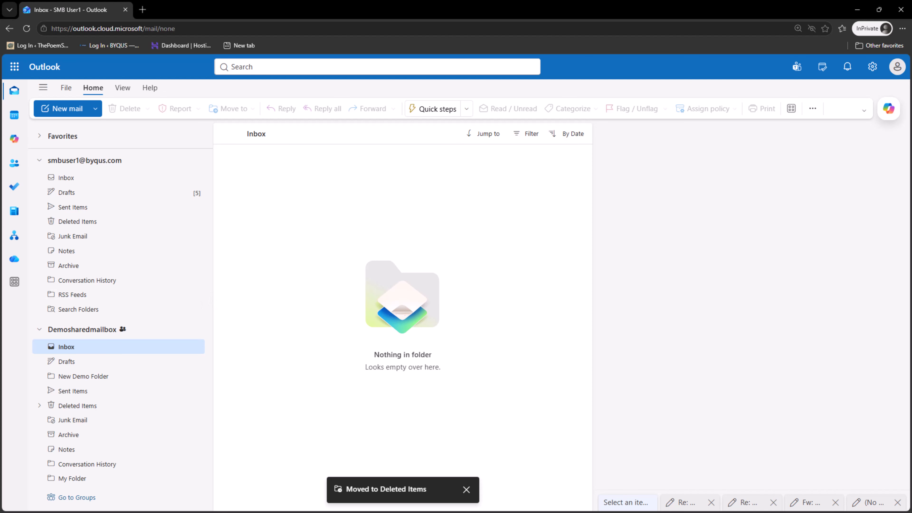
key("alt+Tab")
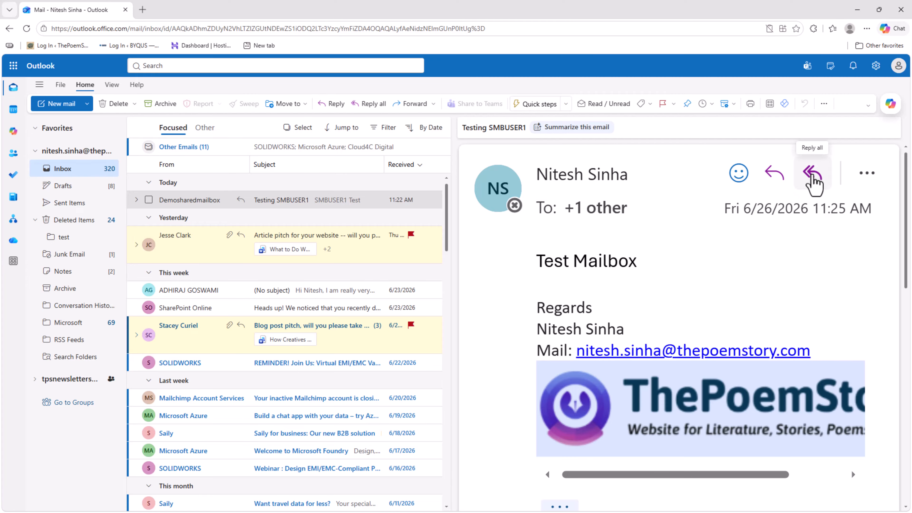
Reply all with 'This will test the access of USer2 and User3 as well.' and send it.
left_click(811, 176)
type("Th")
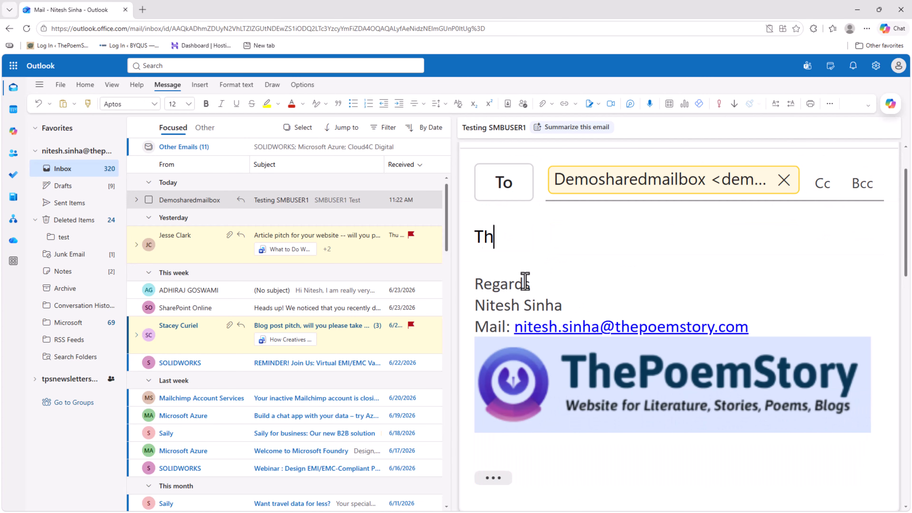
type("is will te")
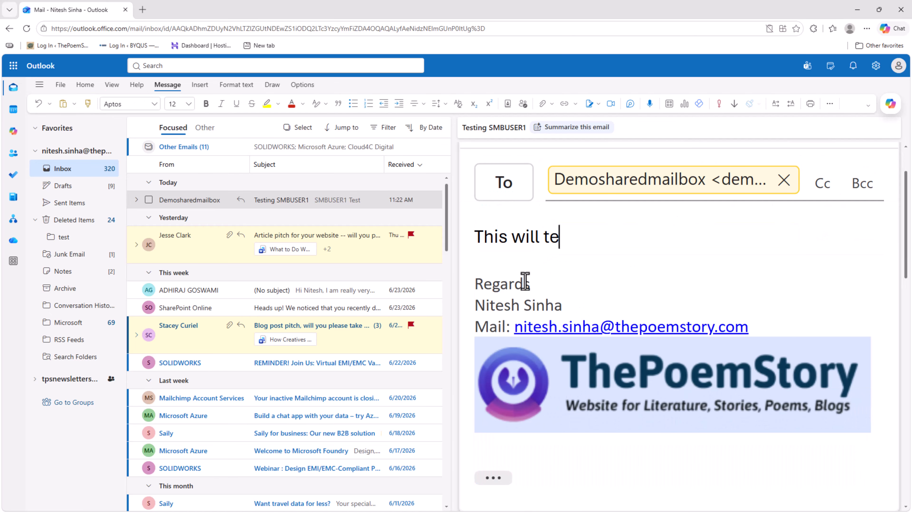
type("st the access ")
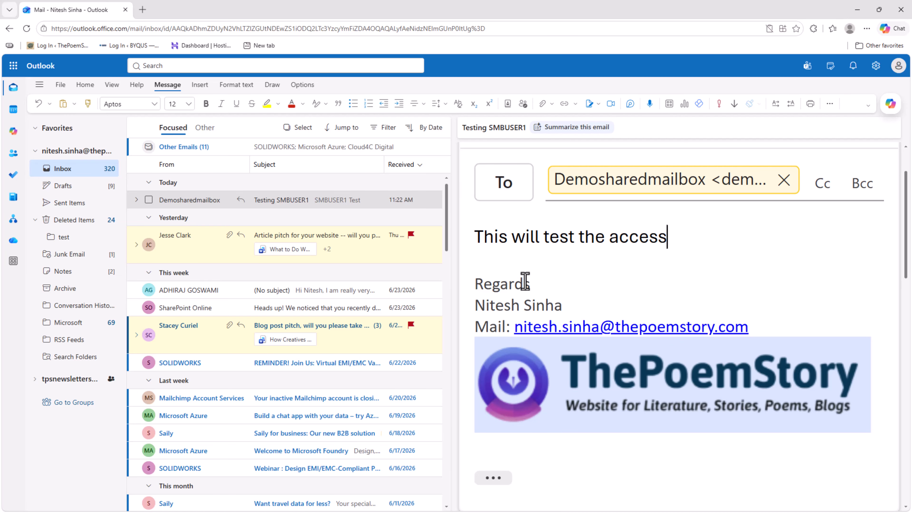
type("ofr")
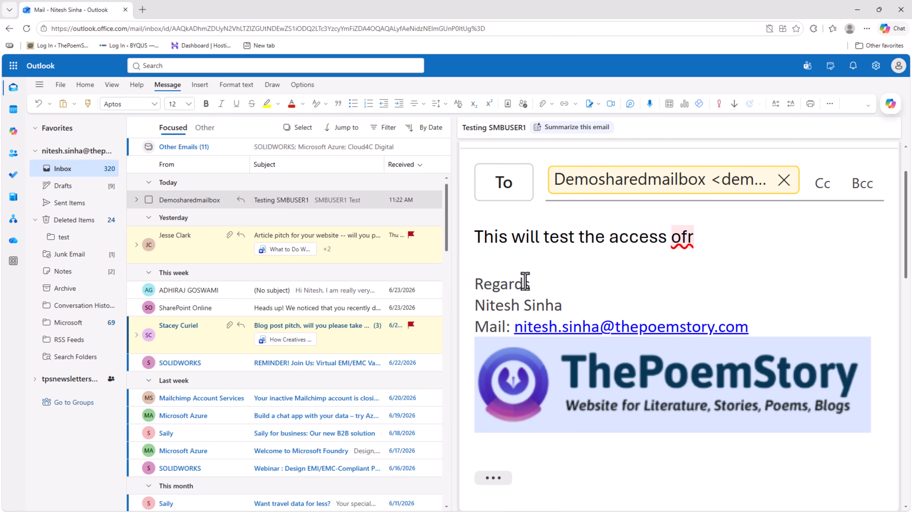
key("BackSpace")
key("BackSpace")
type("f ")
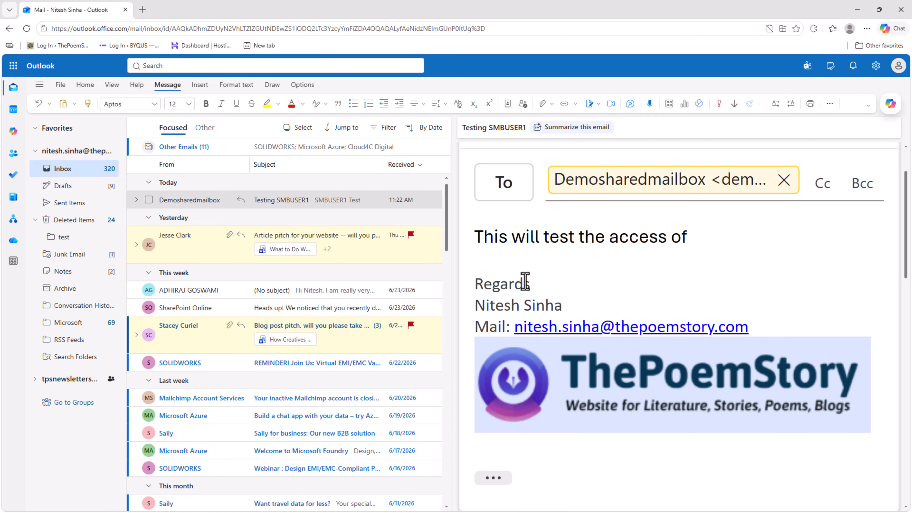
type("USer2 nd")
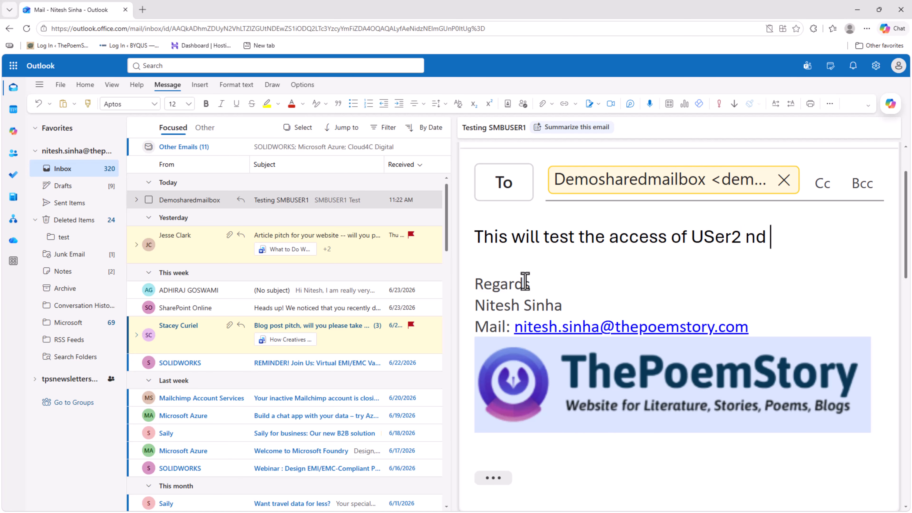
key("BackSpace")
key("BackSpace")
type("and User")
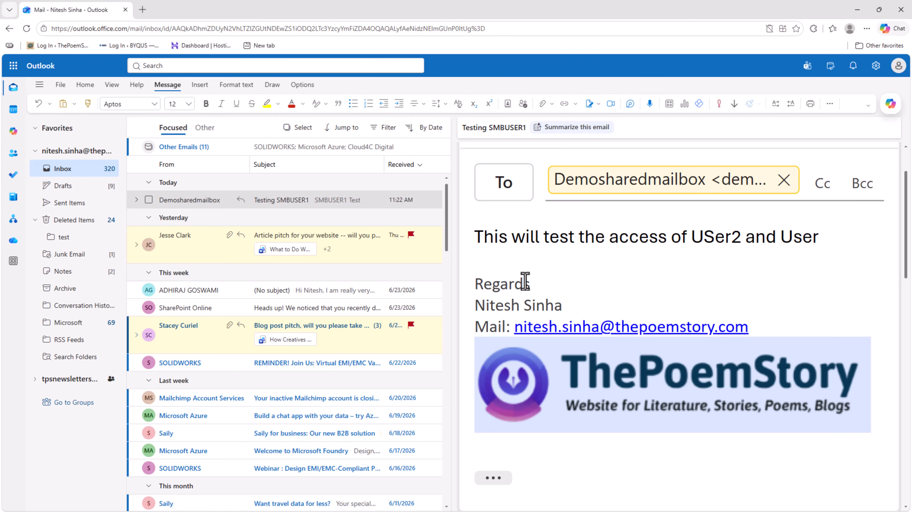
type("3 as well.")
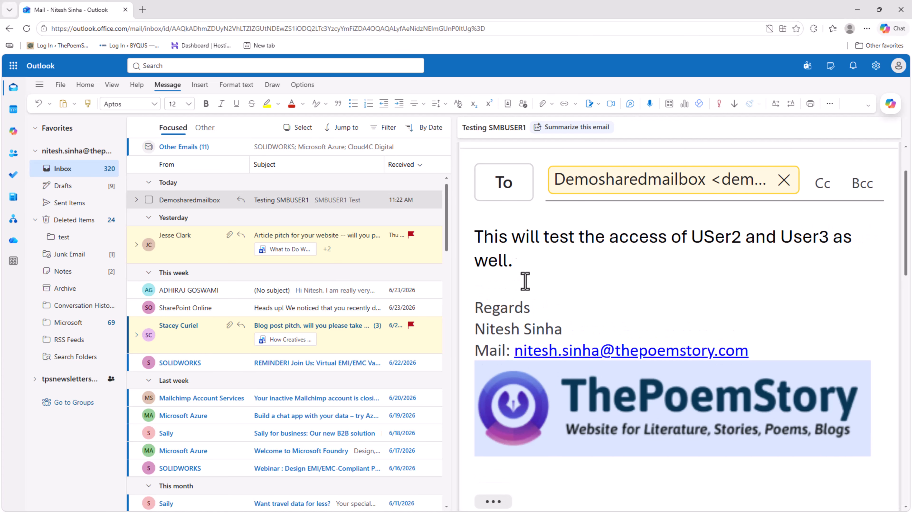
scroll(539, 252, "up", 2)
left_click(491, 182)
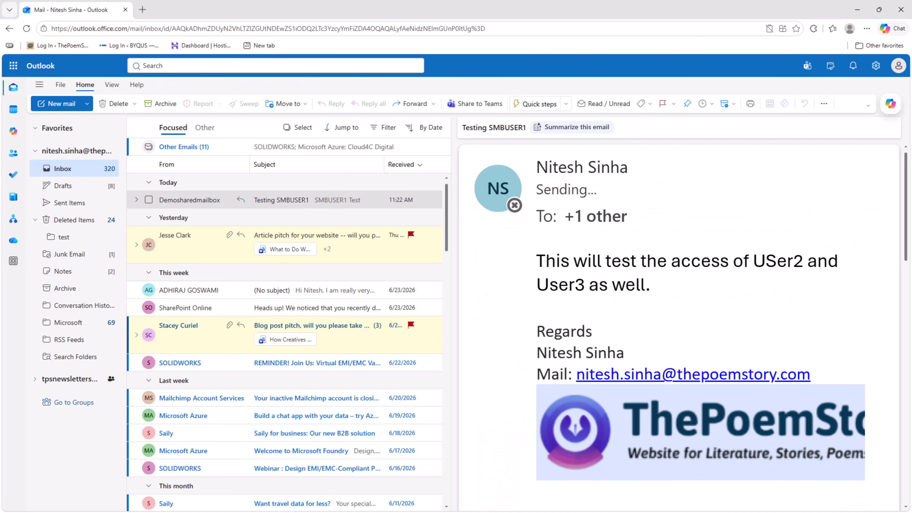
key("alt+Tab")
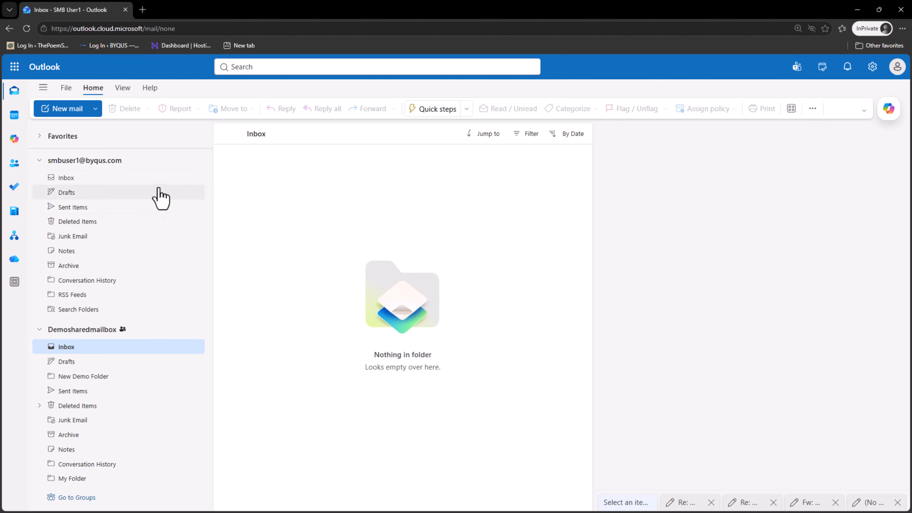
Reload the page, open the Re: Testing SMBUSER1 email in Demosharedmailbox's Inbox, and select its first line.
left_click(39, 160)
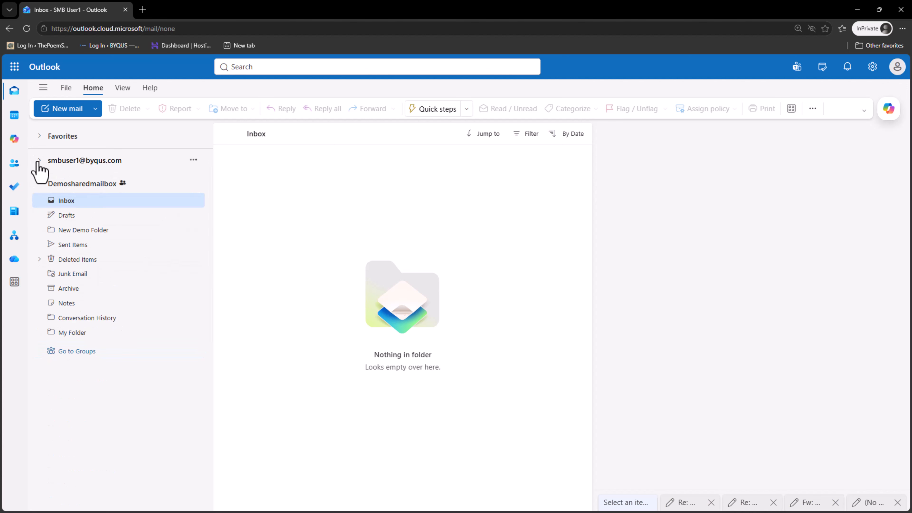
left_click(64, 183)
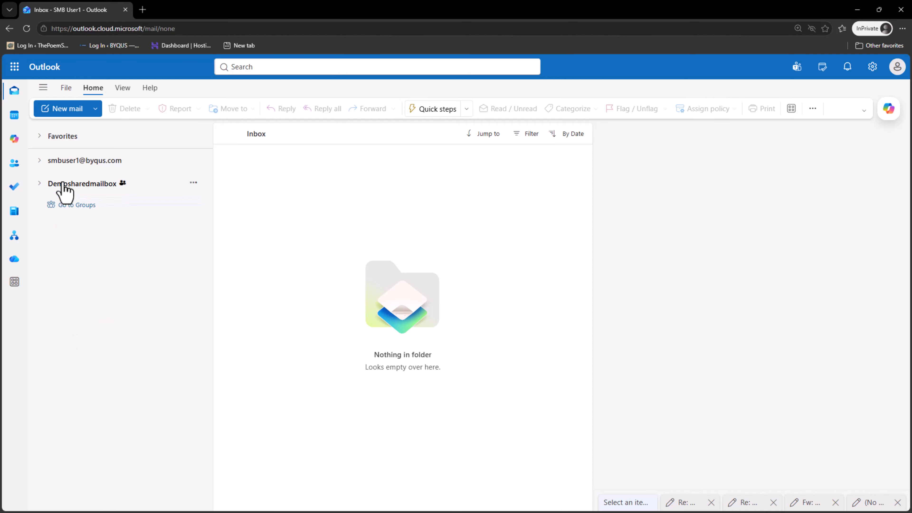
left_click(66, 183)
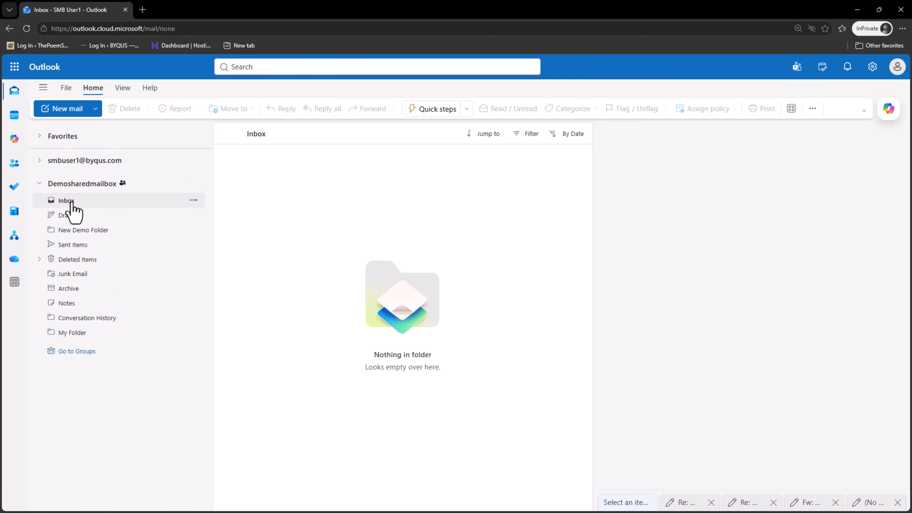
left_click(26, 29)
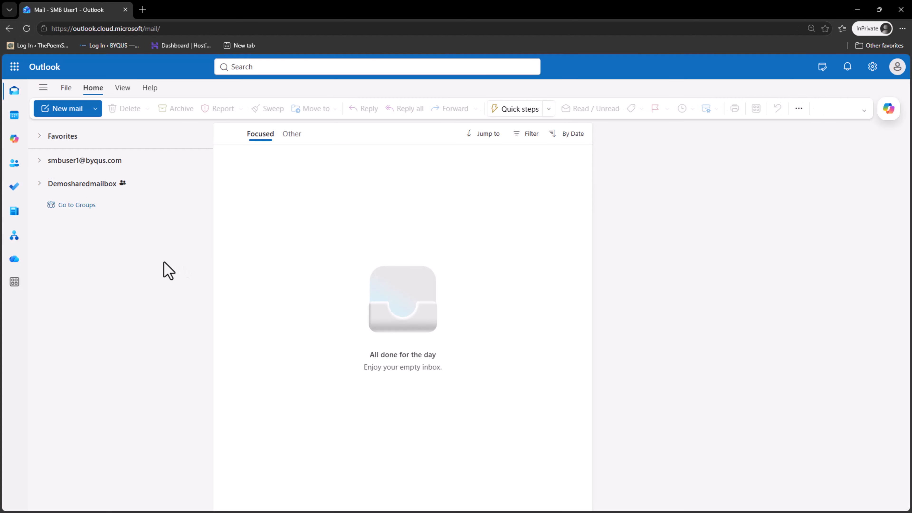
left_click(40, 185)
left_click(58, 200)
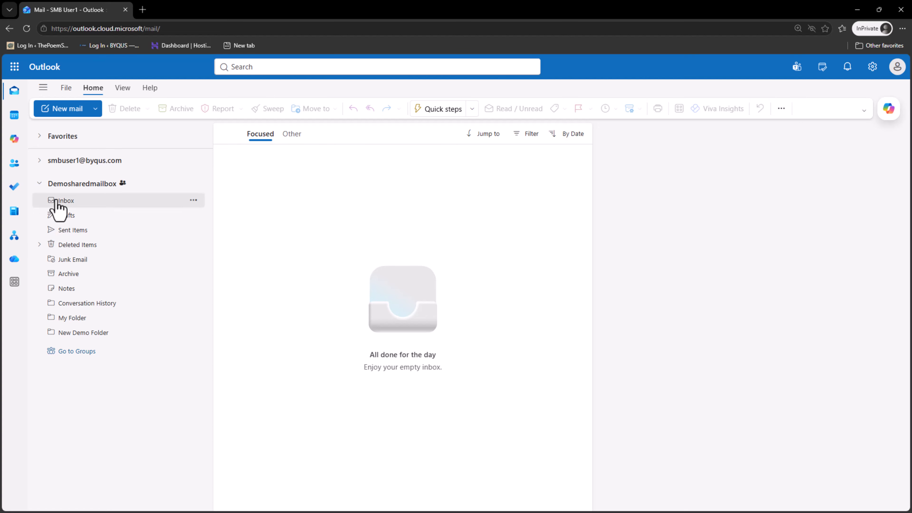
left_click(399, 185)
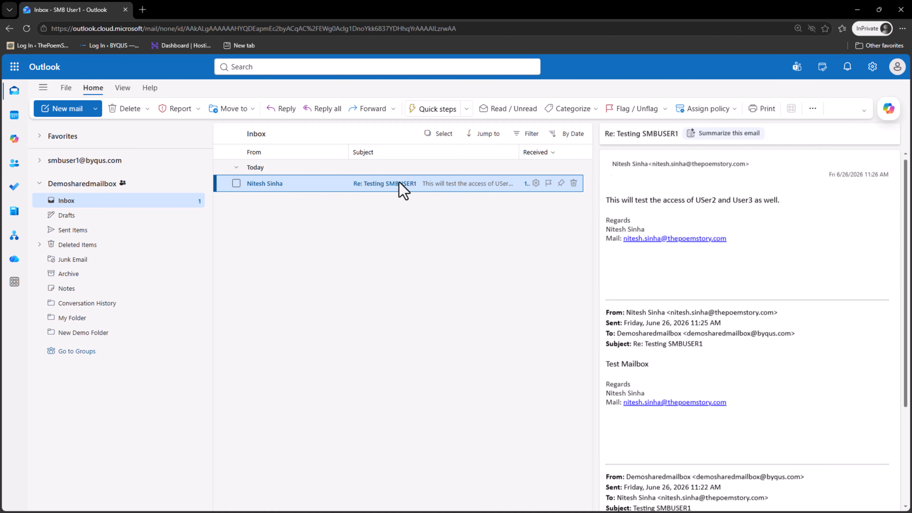
left_click_drag(781, 200, 595, 202)
Send the reply 'Okay, I will test and demo' to the Re: Testing SMBUSER1 email.
right_click(409, 186)
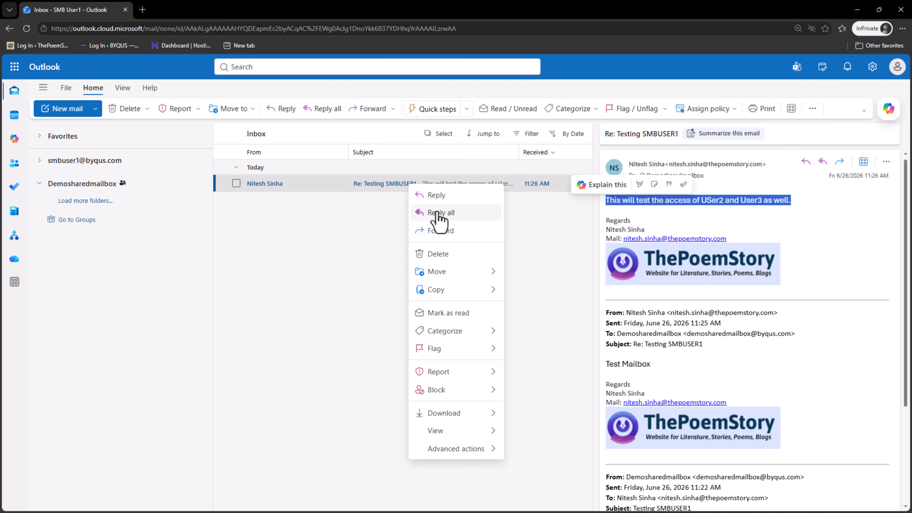
left_click(436, 199)
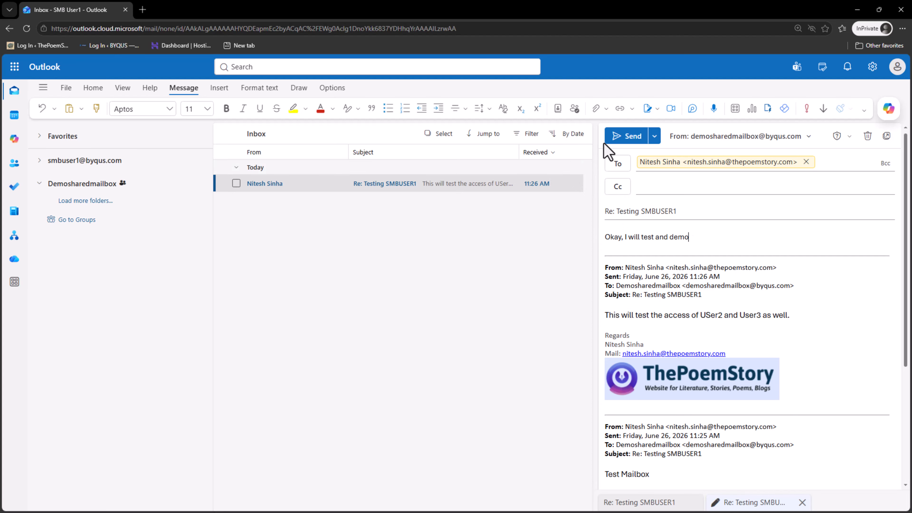
left_click(615, 138)
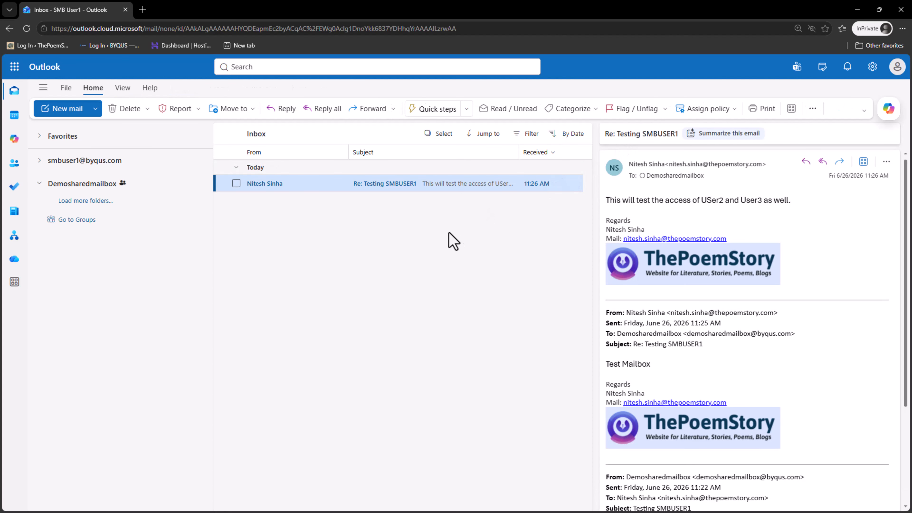
left_click(40, 162)
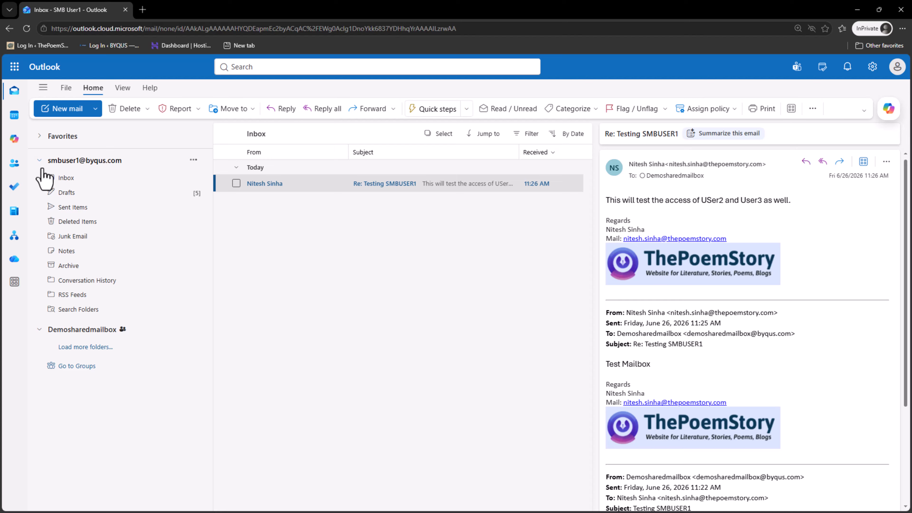
left_click(119, 214)
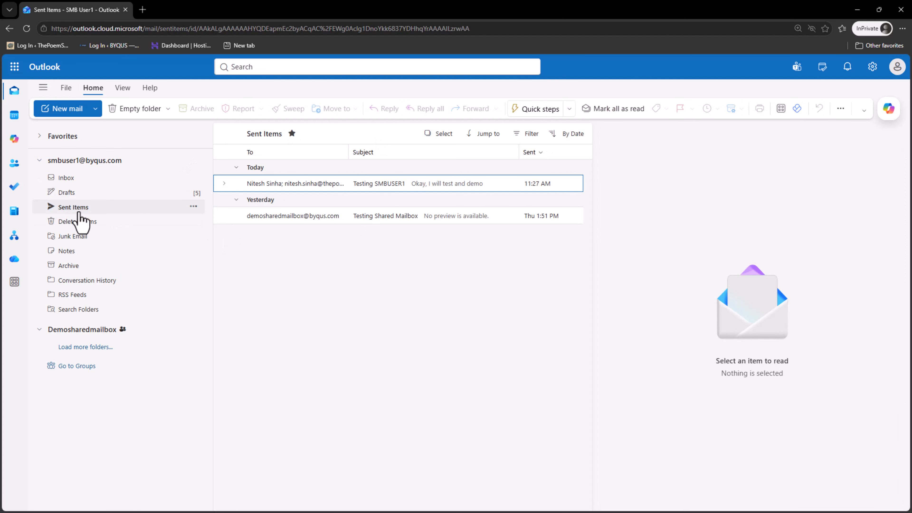
left_click(37, 340)
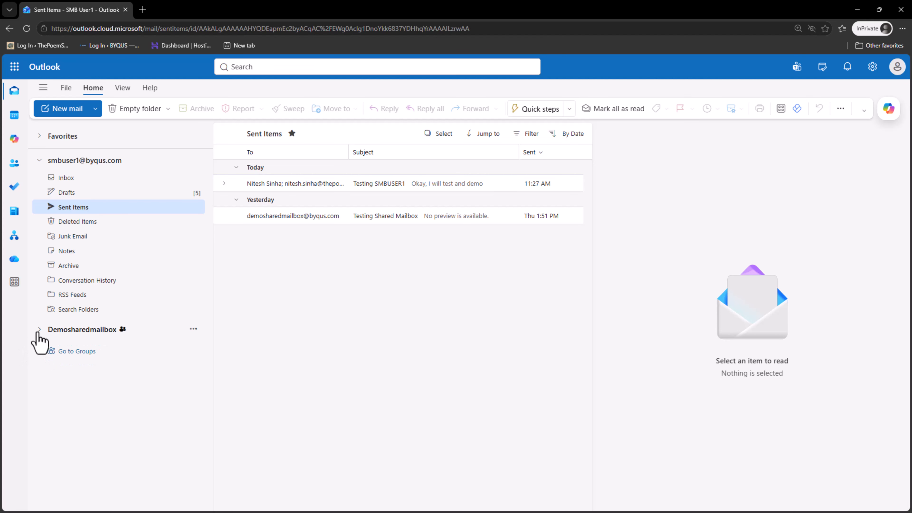
left_click(110, 376)
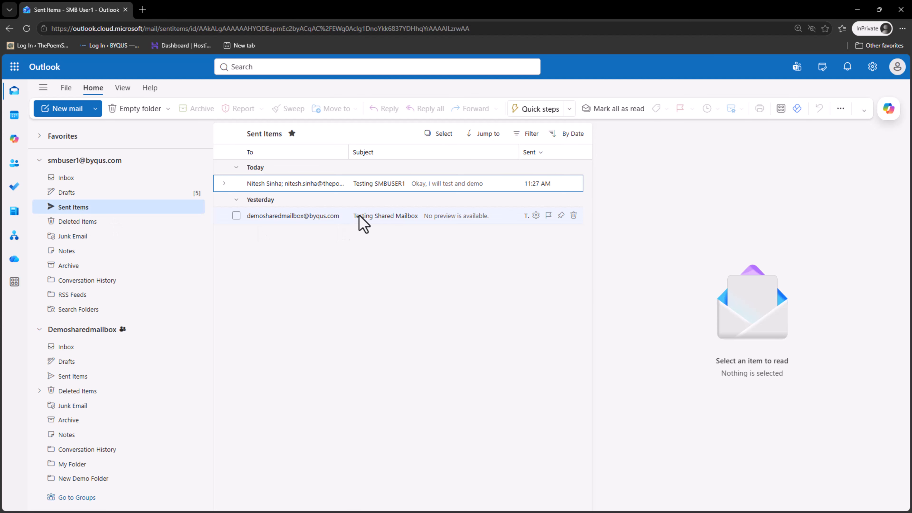
left_click(390, 185)
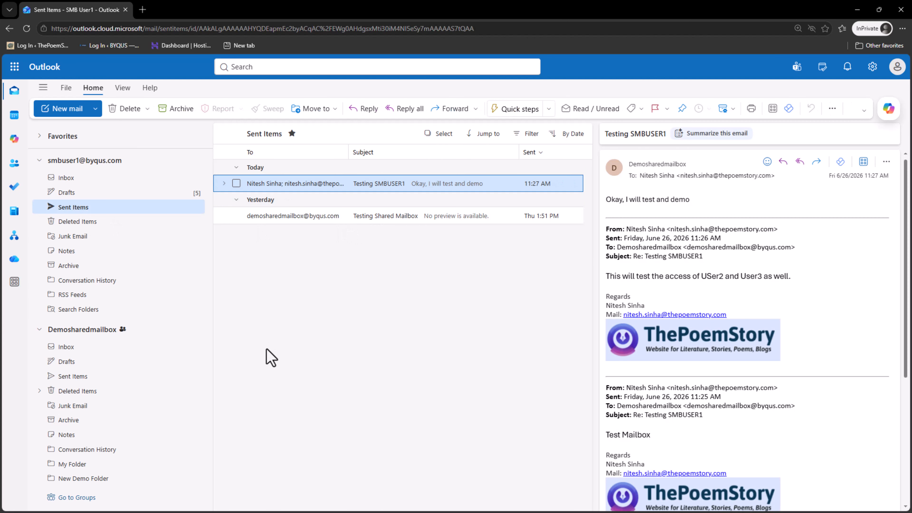
left_click(95, 375)
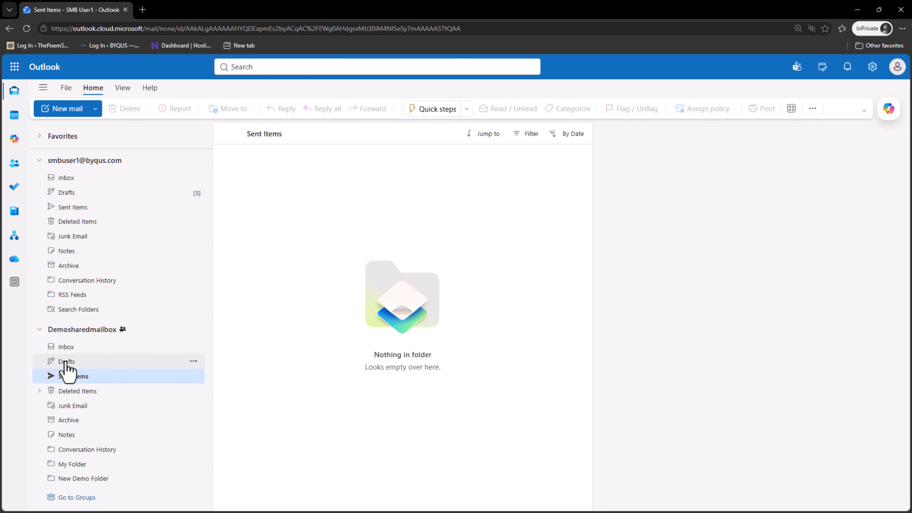
left_click(76, 349)
left_click(83, 377)
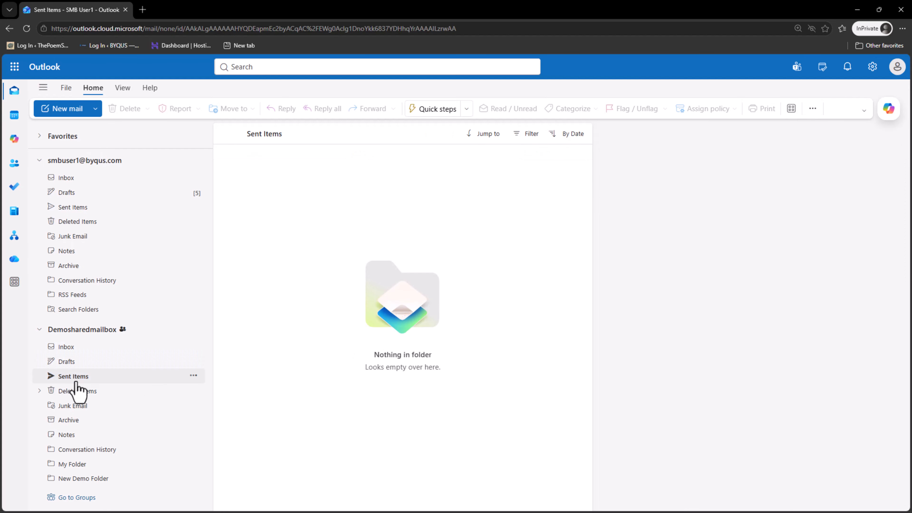
left_click(72, 348)
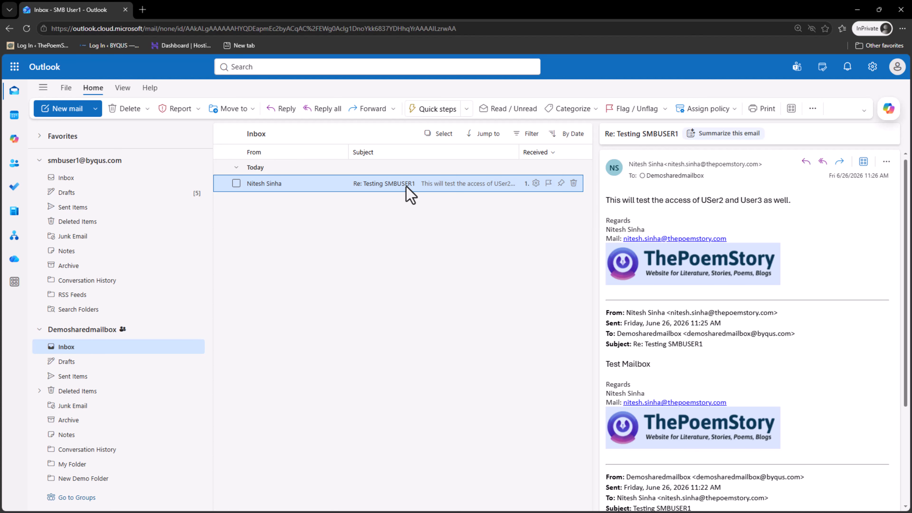
scroll(846, 311, "down", 3)
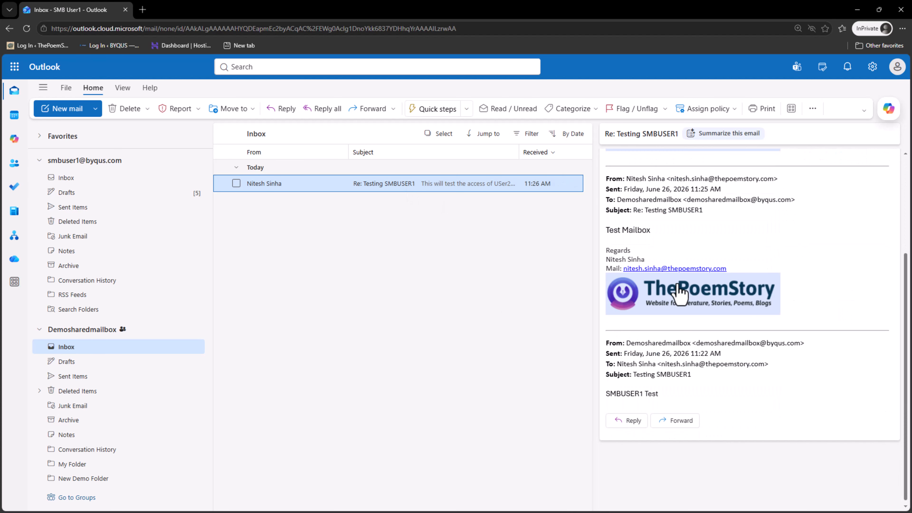
scroll(757, 444, "up", 3)
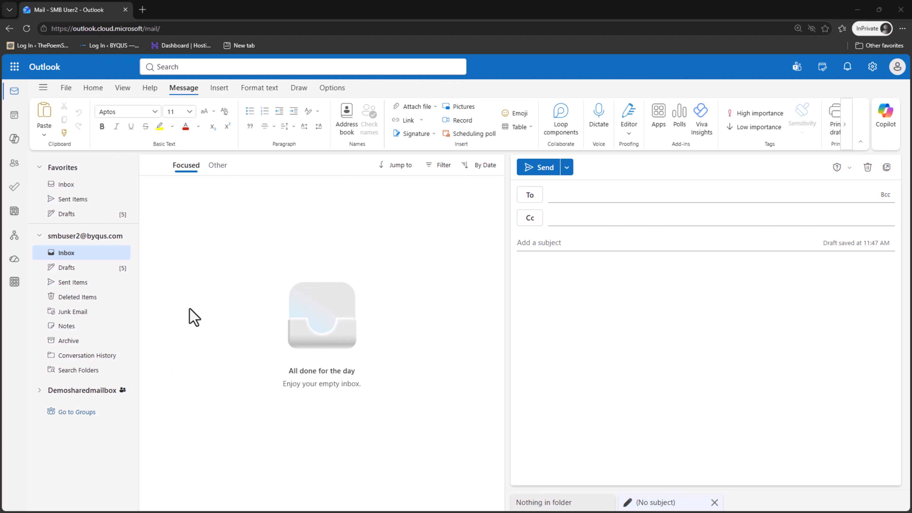
As SMB User2, try opening the Demosharedmailbox folders and dismiss the permission error.
left_click(69, 392)
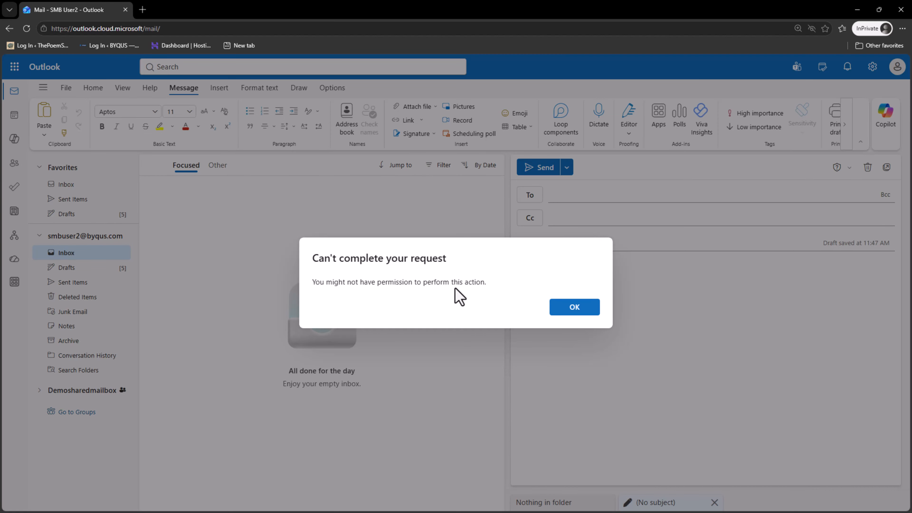
left_click(574, 308)
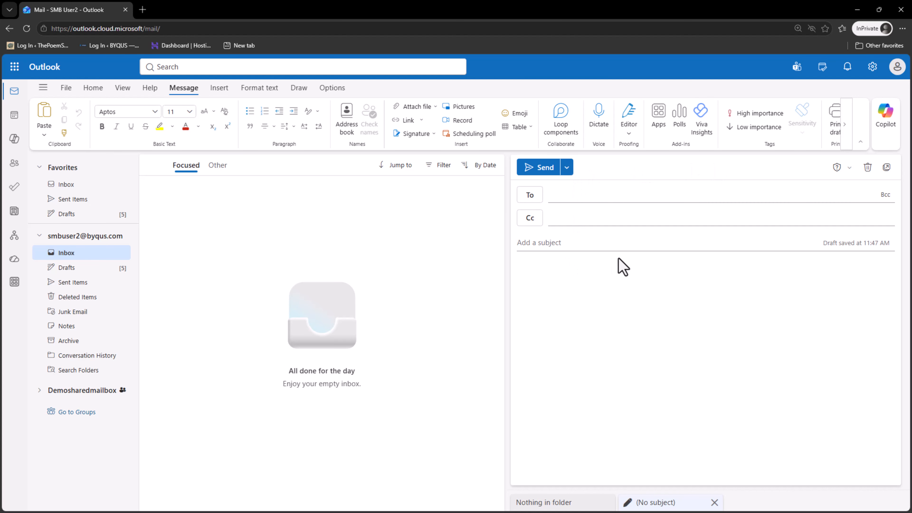
Enable 'Always show From' under Message format settings and save the change.
left_click(873, 68)
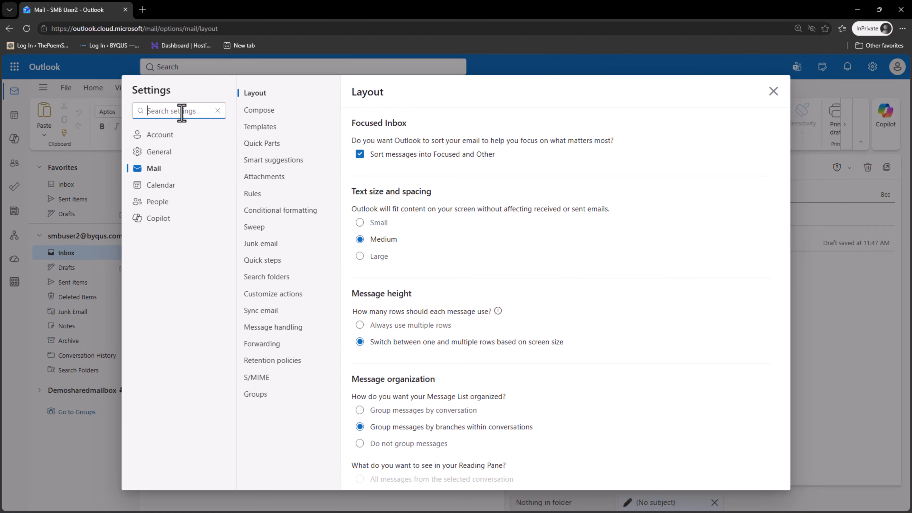
type("Messag")
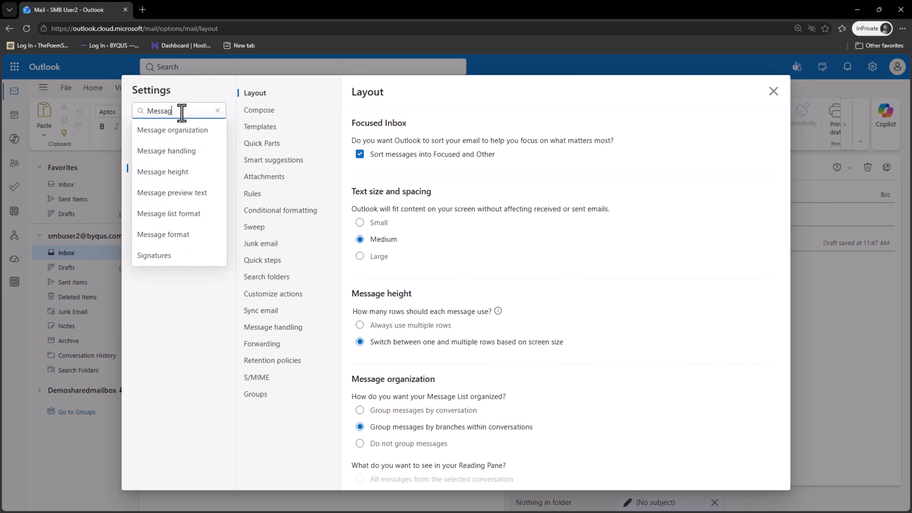
type("e Format")
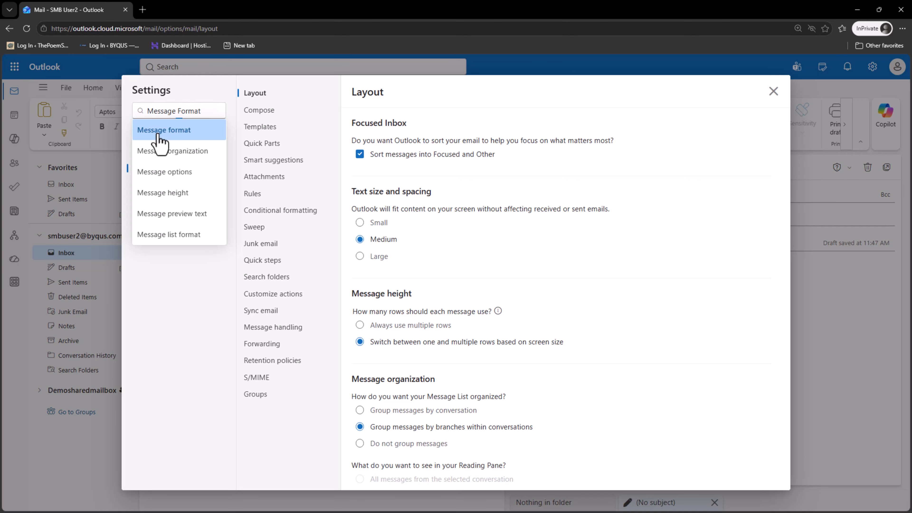
left_click(163, 131)
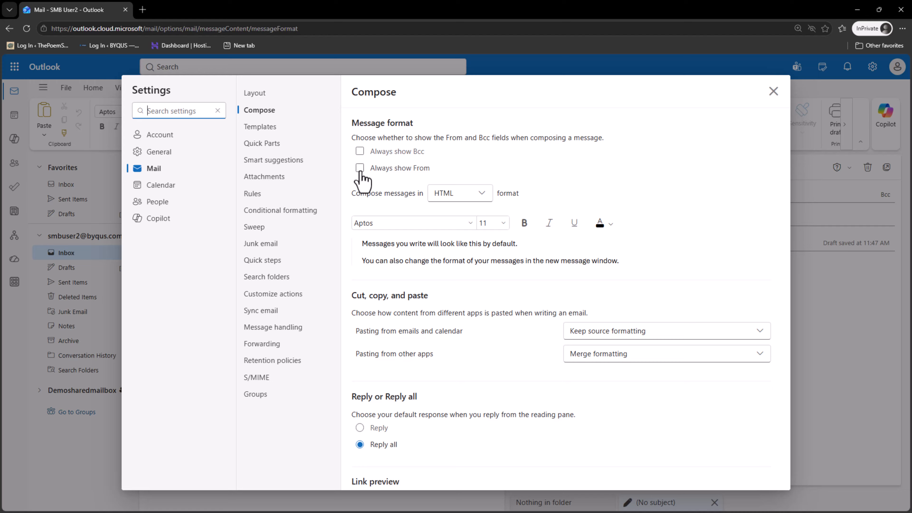
left_click(359, 169)
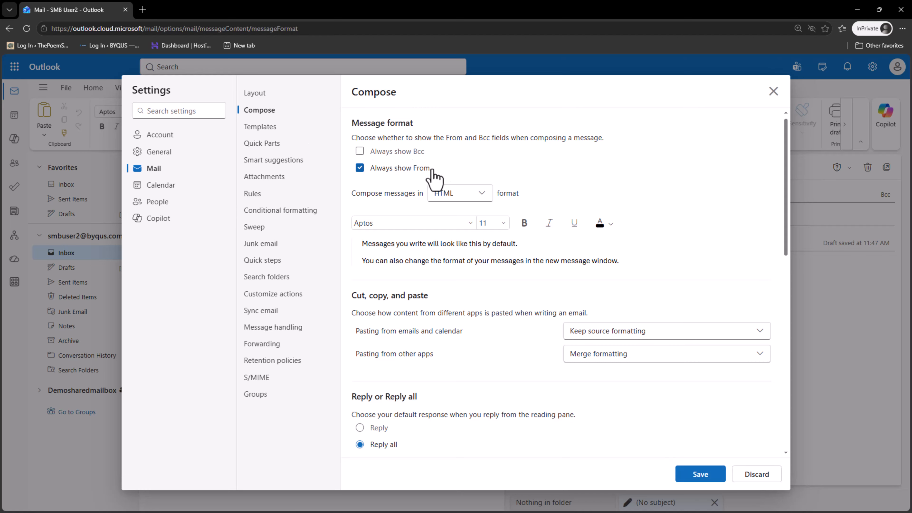
left_click(700, 475)
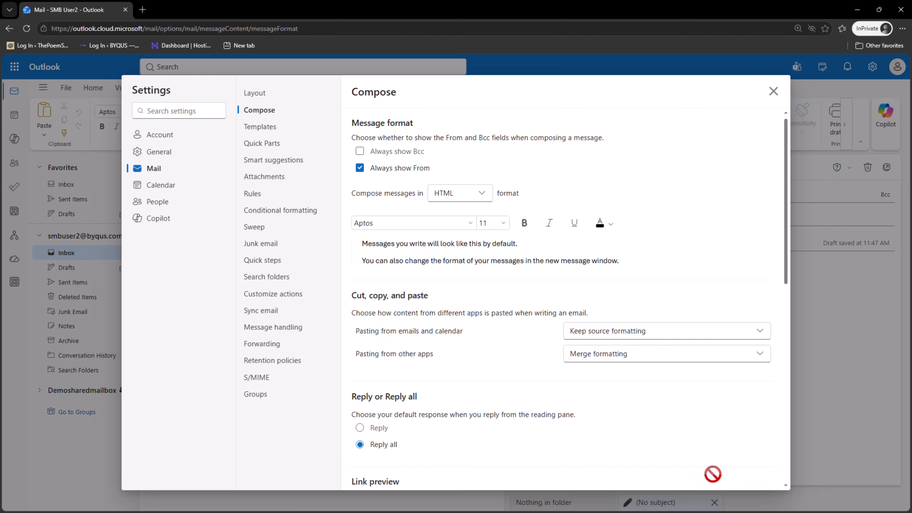
left_click(773, 91)
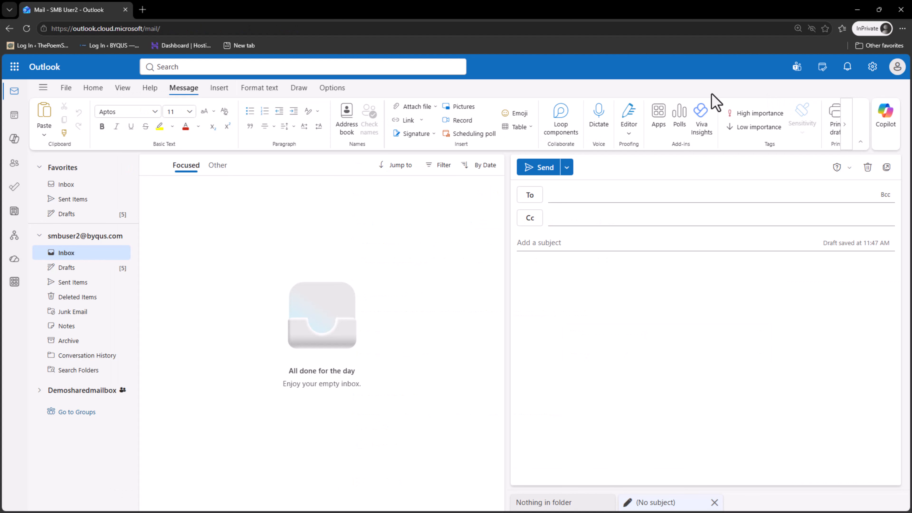
Reload and start a new message from the shared demo mailbox's address, dismissing the permission error.
left_click(28, 31)
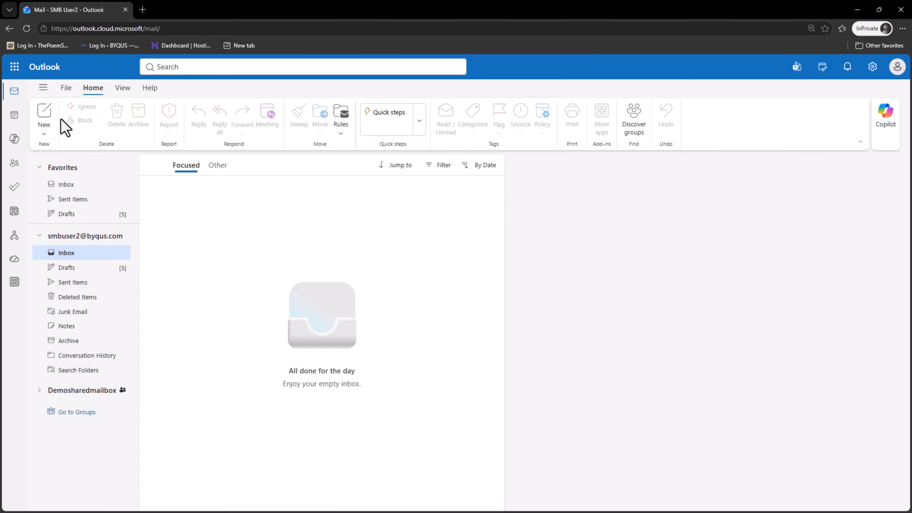
left_click(45, 134)
left_click(68, 158)
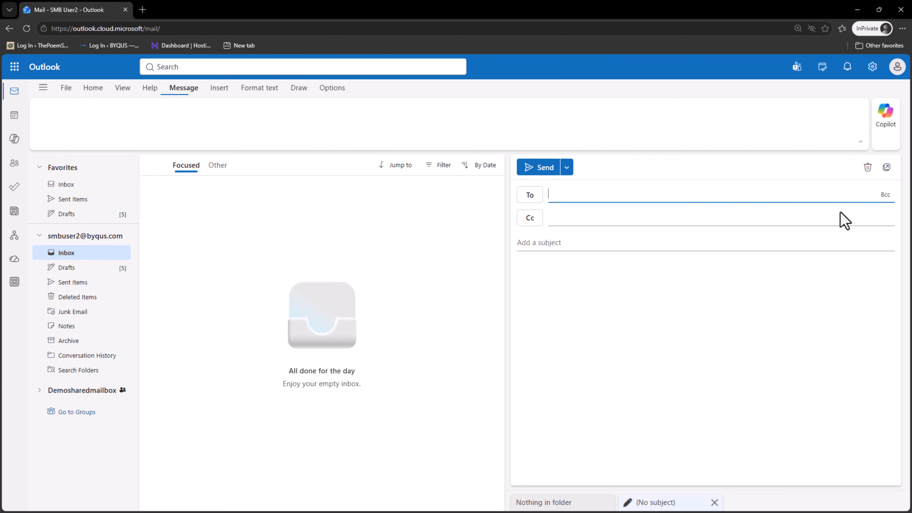
left_click(651, 170)
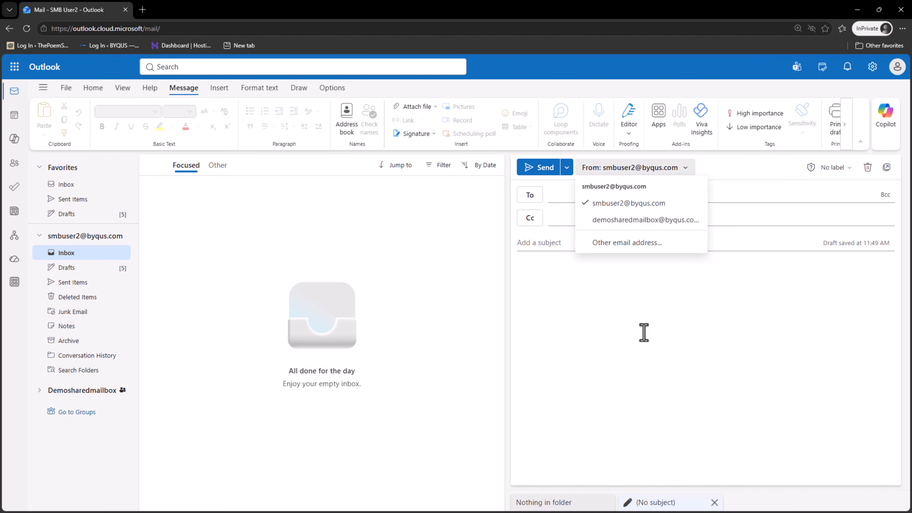
left_click(635, 222)
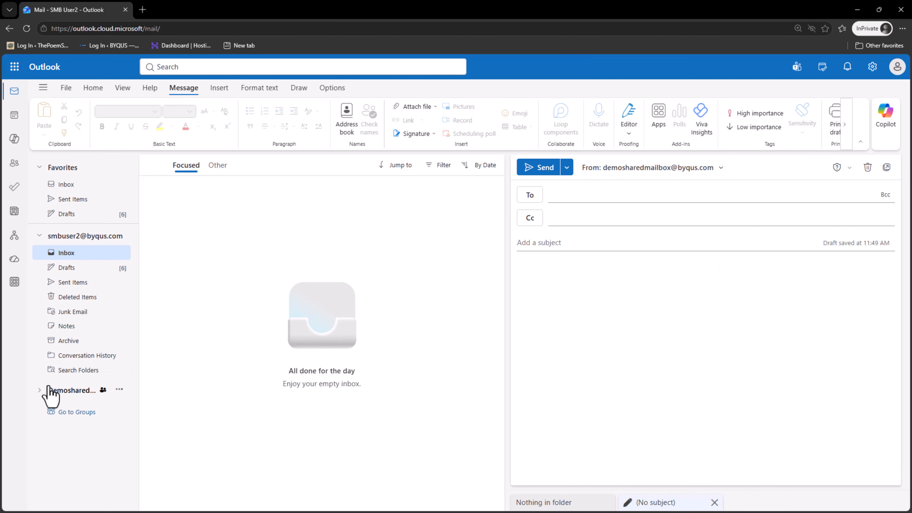
left_click(63, 394)
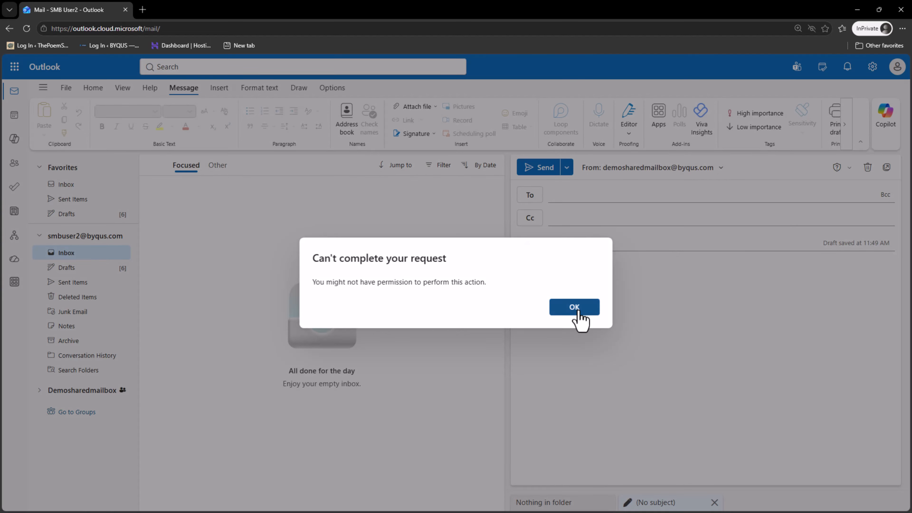
left_click(579, 308)
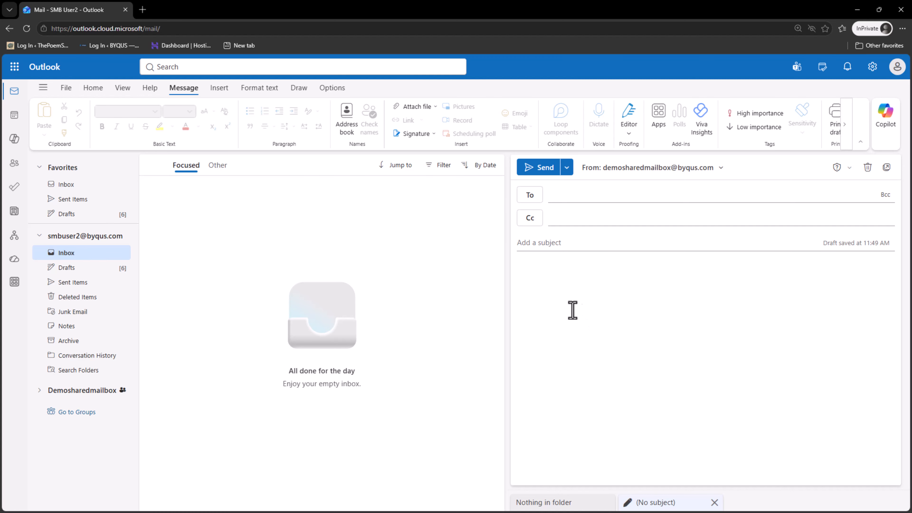
Address it to the external recipient, give it the subject Test, and send it.
left_click(579, 200)
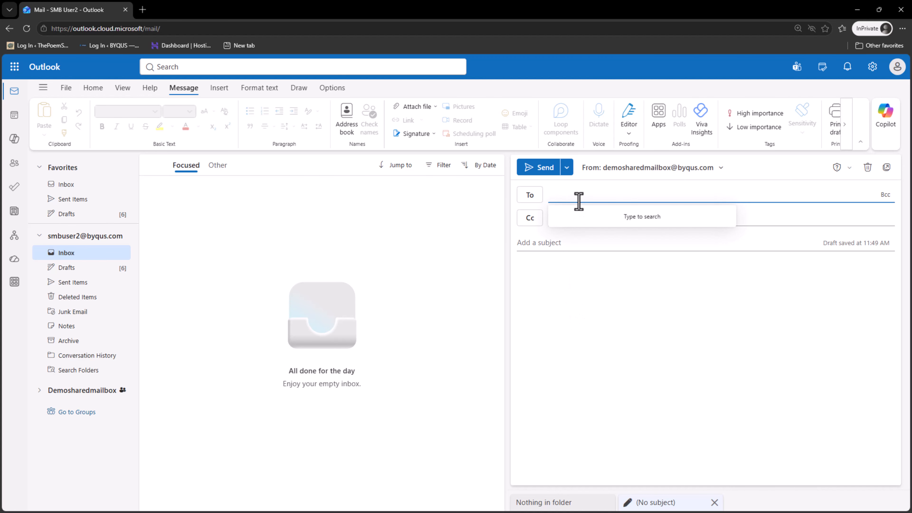
type("tes")
key("BackSpace")
key("BackSpace")
key("BackSpace")
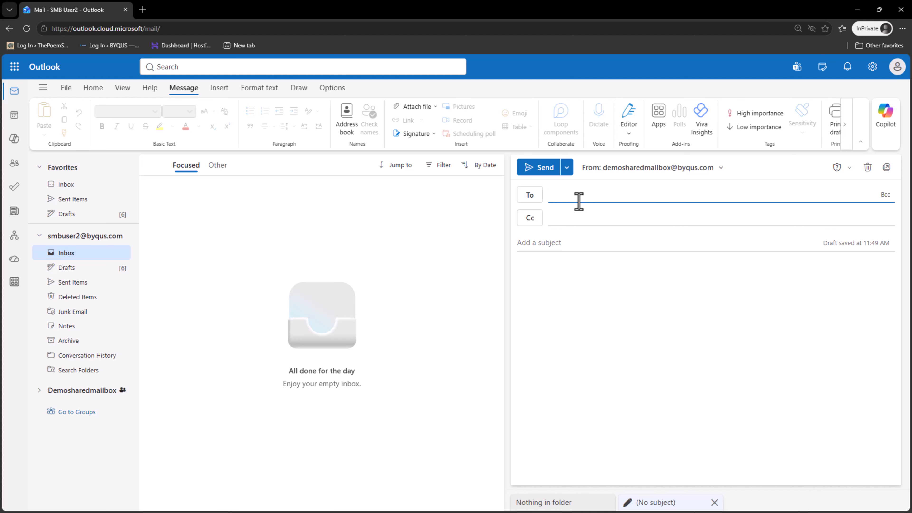
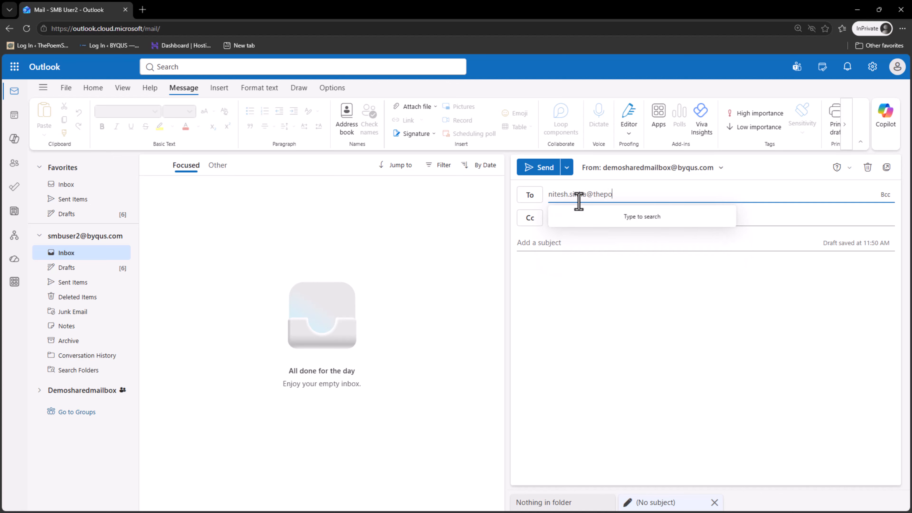
key("Tab")
key("Tab")
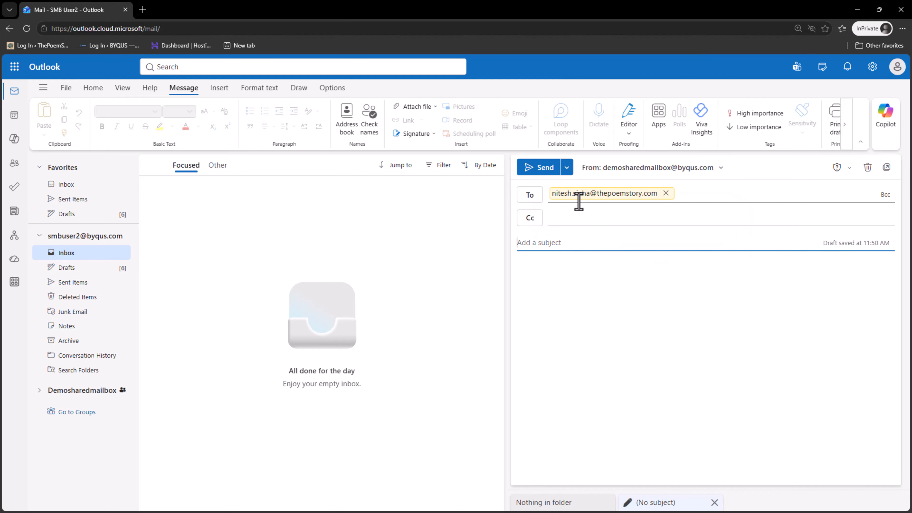
type("Test")
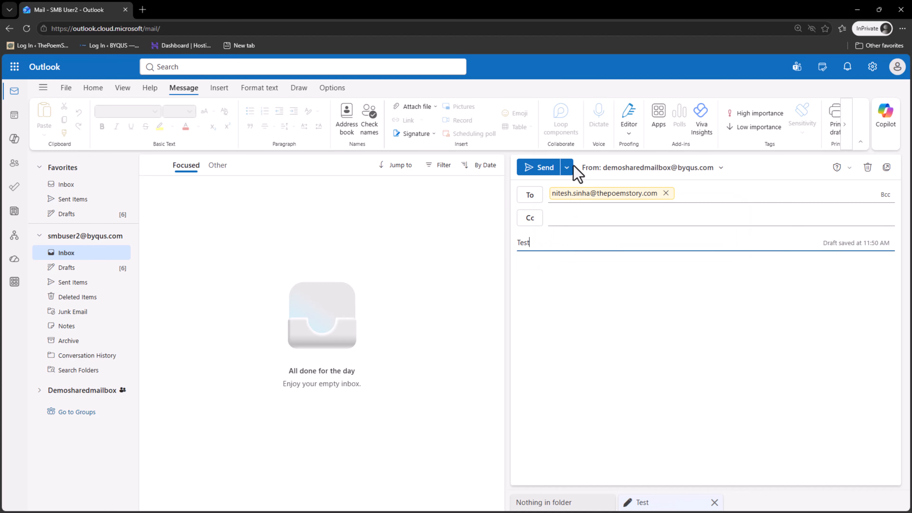
left_click(538, 171)
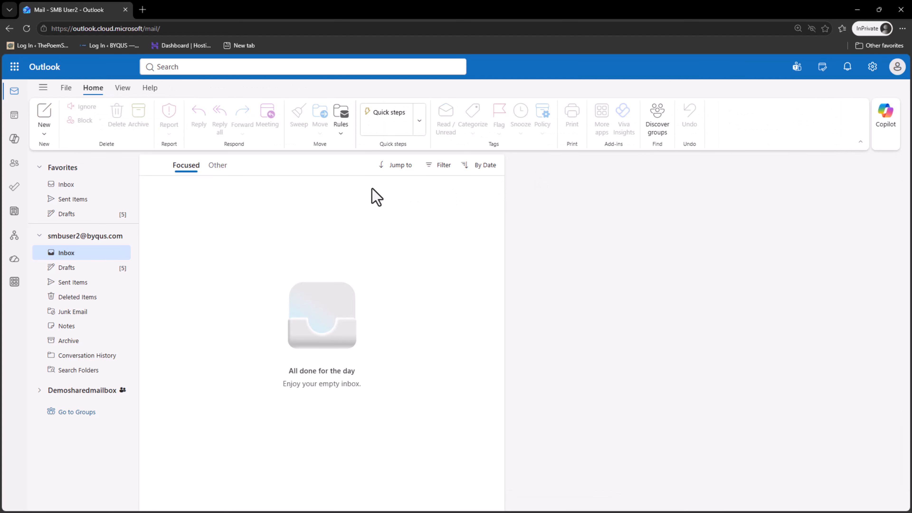
Open the sent Test message in Sent Items.
left_click(67, 298)
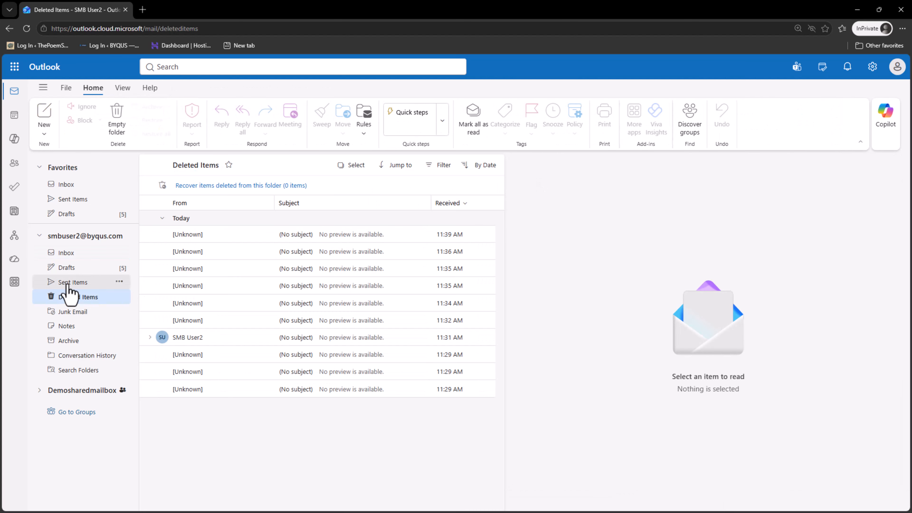
left_click(67, 283)
left_click(298, 219)
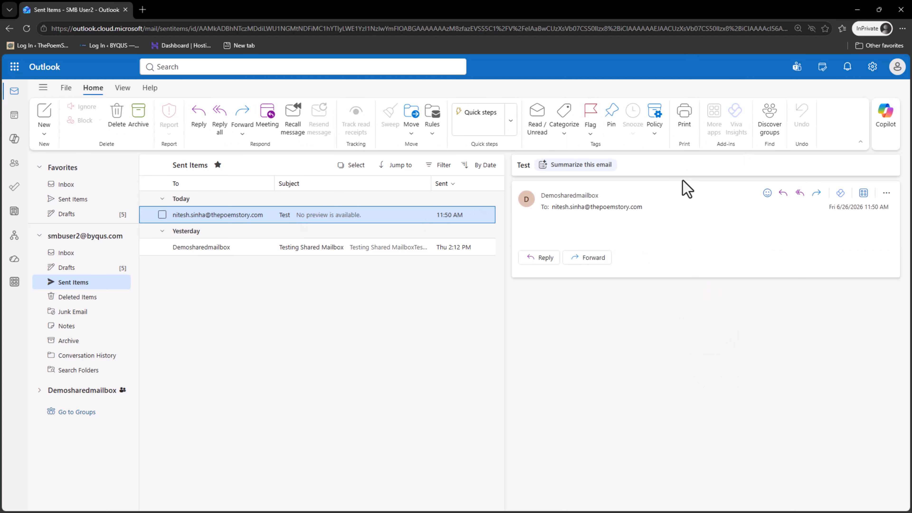
Try expanding Demosharedmailbox's folders, dismiss the permission error, and switch to the recipient's window.
left_click(103, 393)
left_click(92, 390)
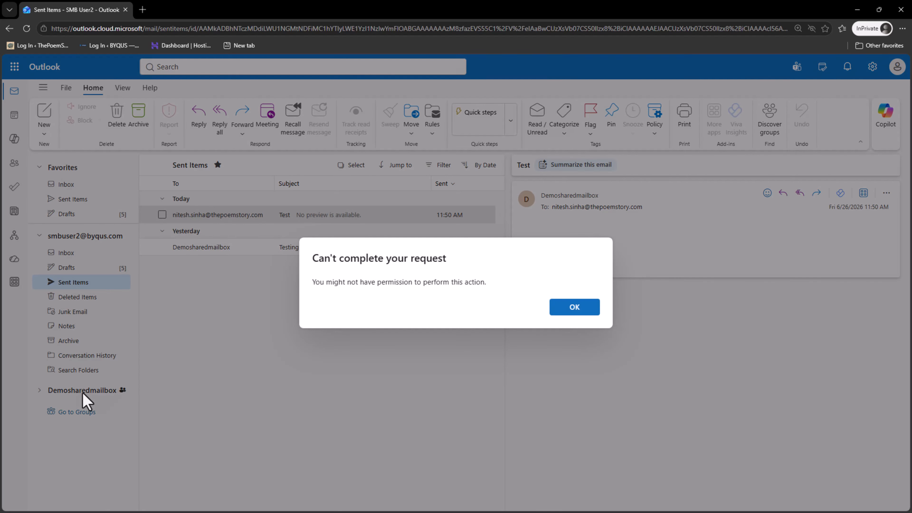
left_click(575, 307)
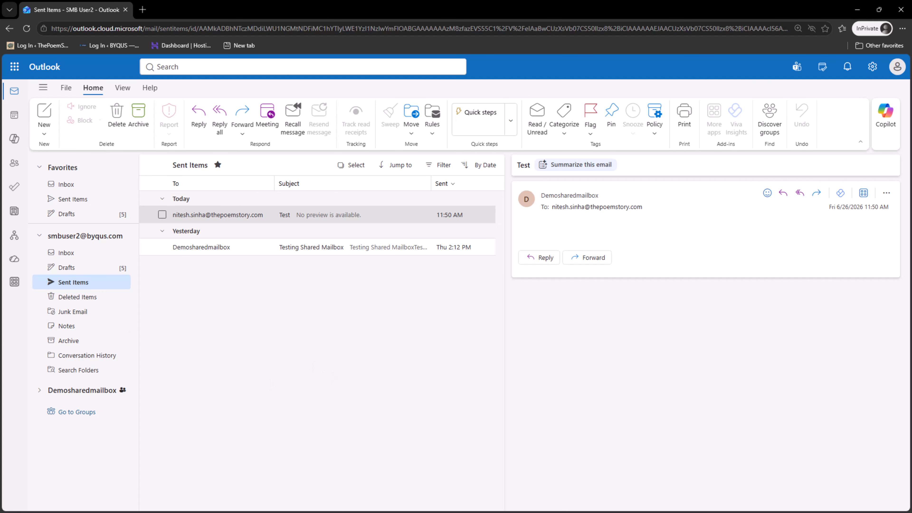
key("alt+Tab")
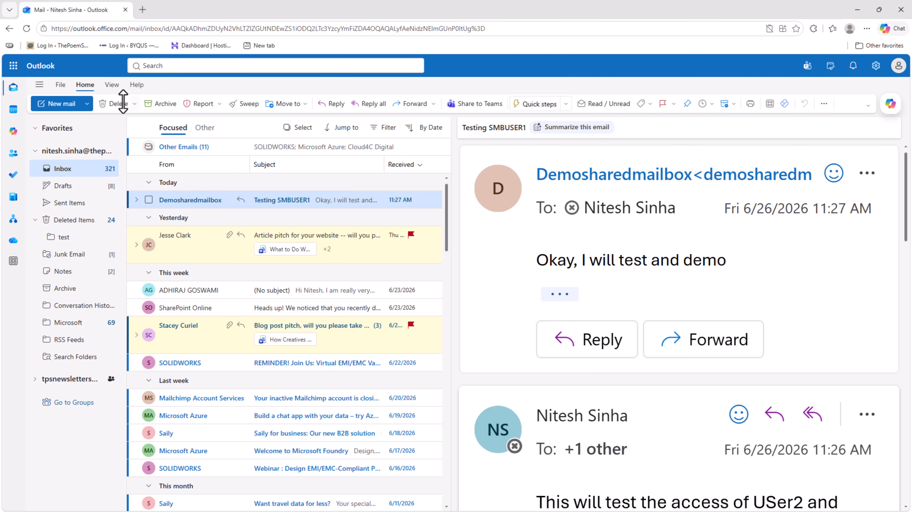
Reload the recipient's inbox, read the new Test email from Demosharedmailbox, then go back to the InPrivate window.
left_click(26, 29)
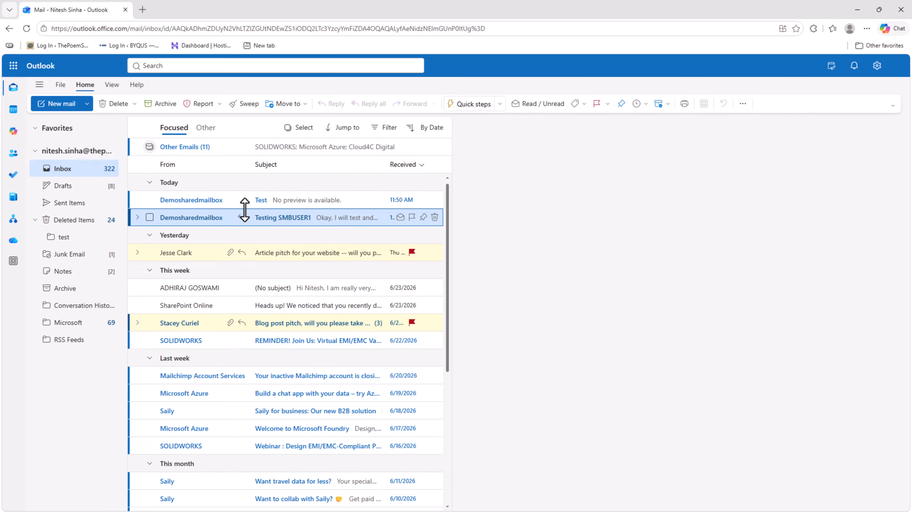
left_click(272, 200)
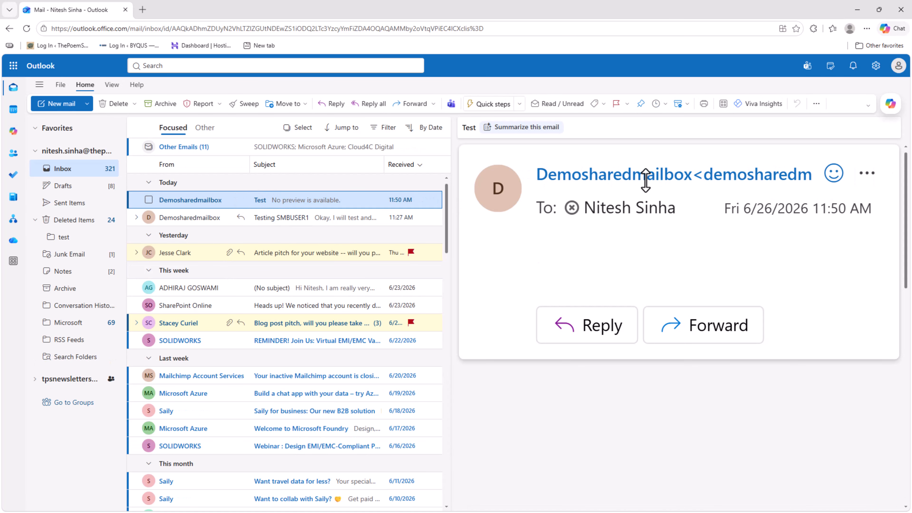
mouse_move(645, 180)
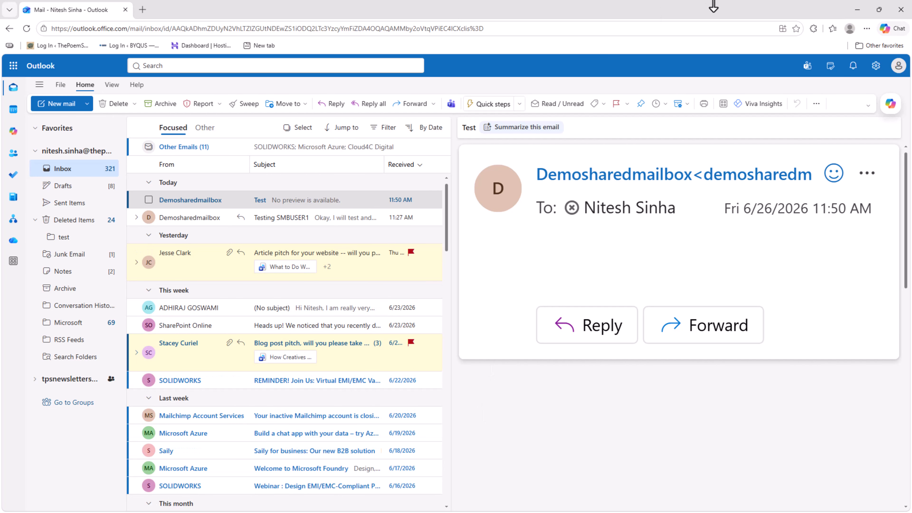
left_click(857, 9)
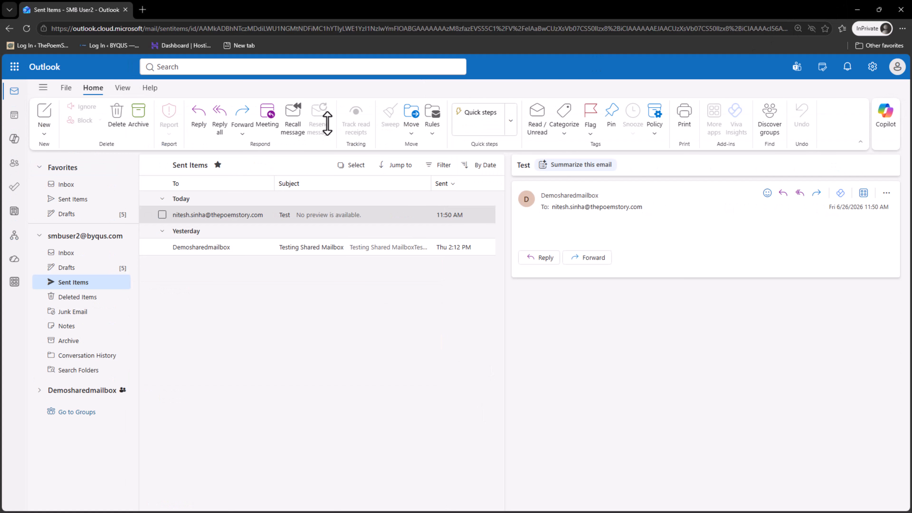
Sign out of SMB User2's account and go to Outlook mail.
left_click(896, 67)
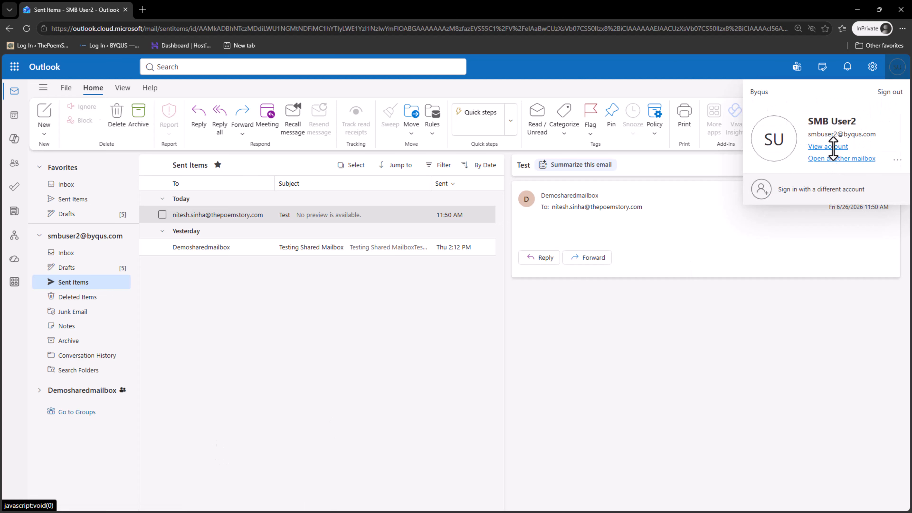
left_click(894, 93)
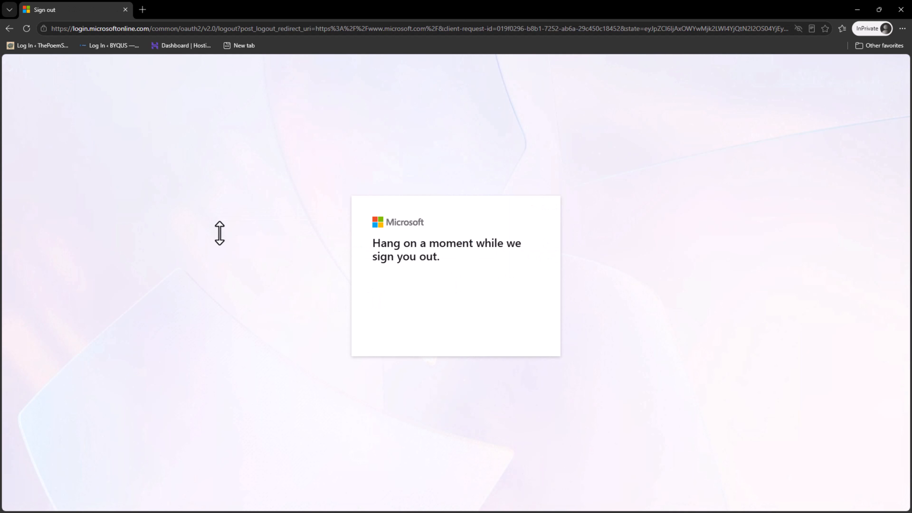
left_click(149, 28)
type("ou")
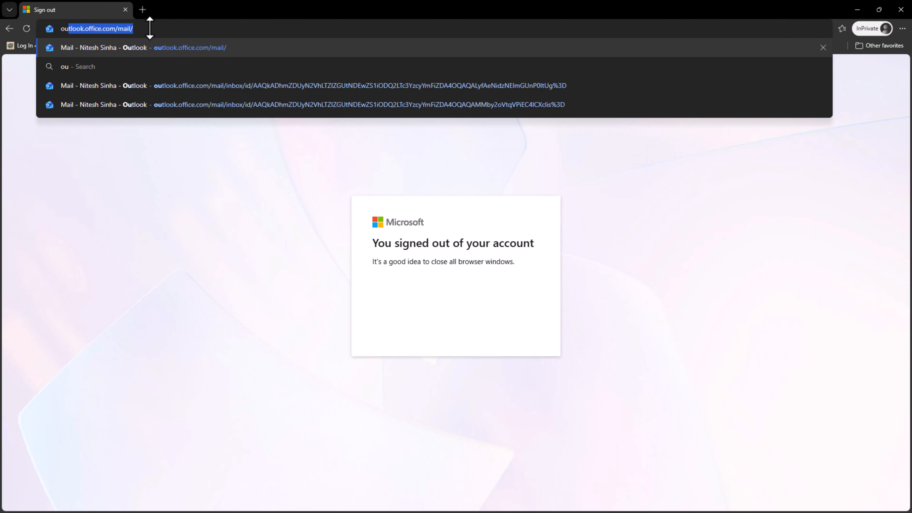
key("Return")
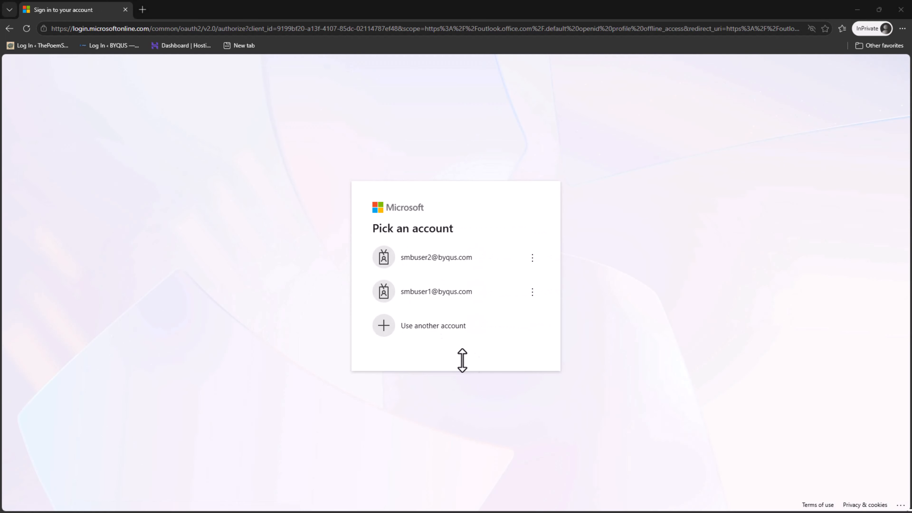
Sign in as SMBuser3 with the temporary access pass and start a new message.
left_click(391, 319)
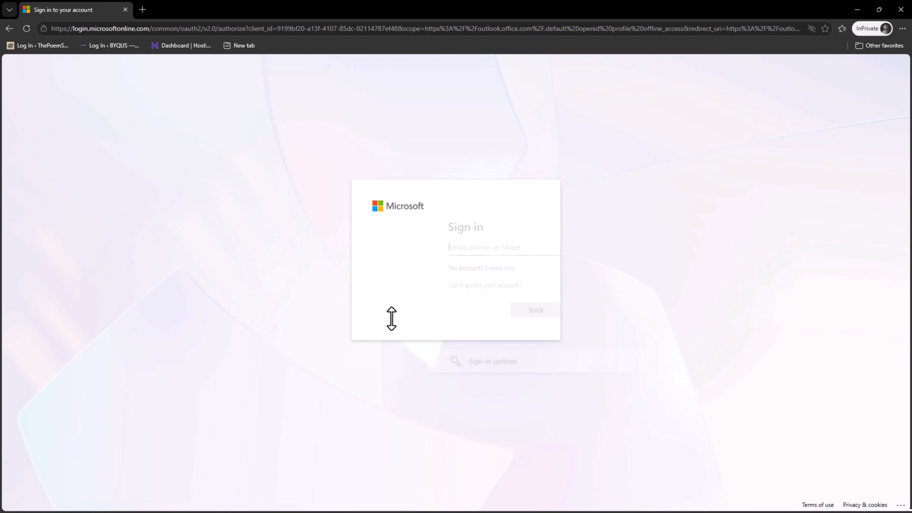
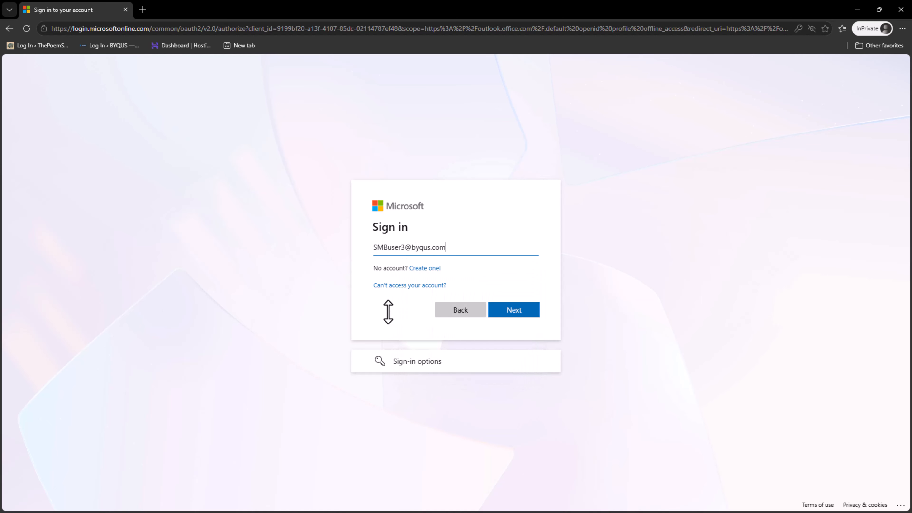
left_click(515, 306)
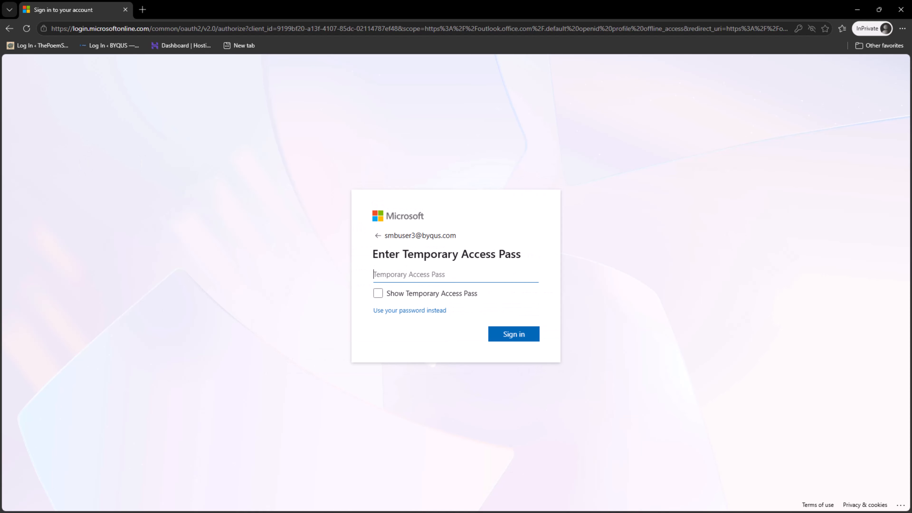
key("alt+Tab")
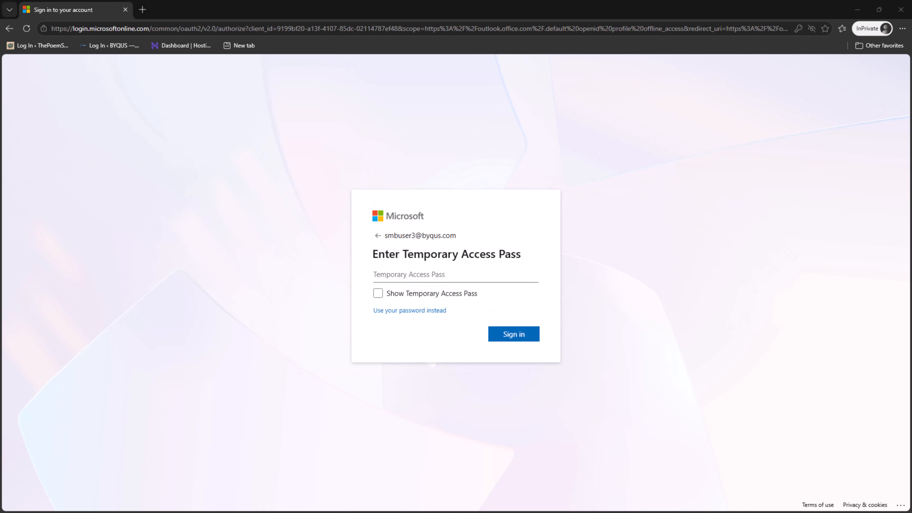
left_click(462, 276)
key("ctrl+v")
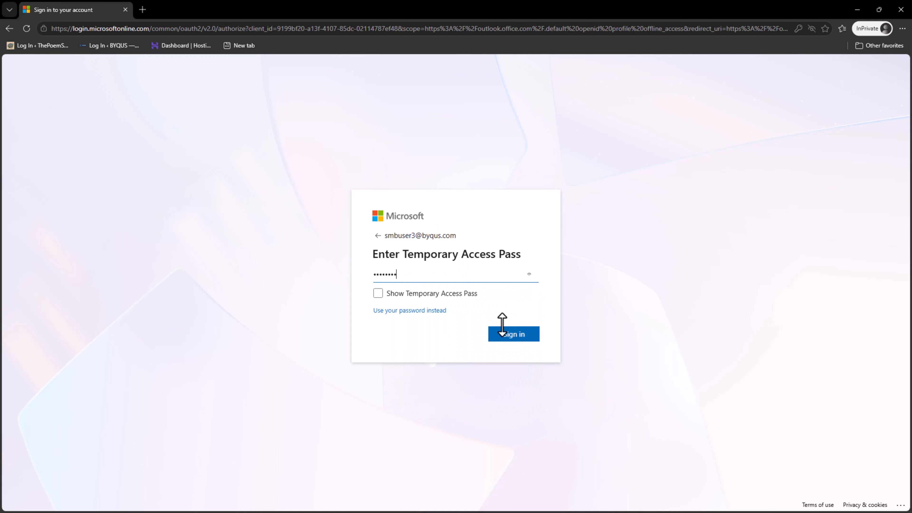
left_click(513, 334)
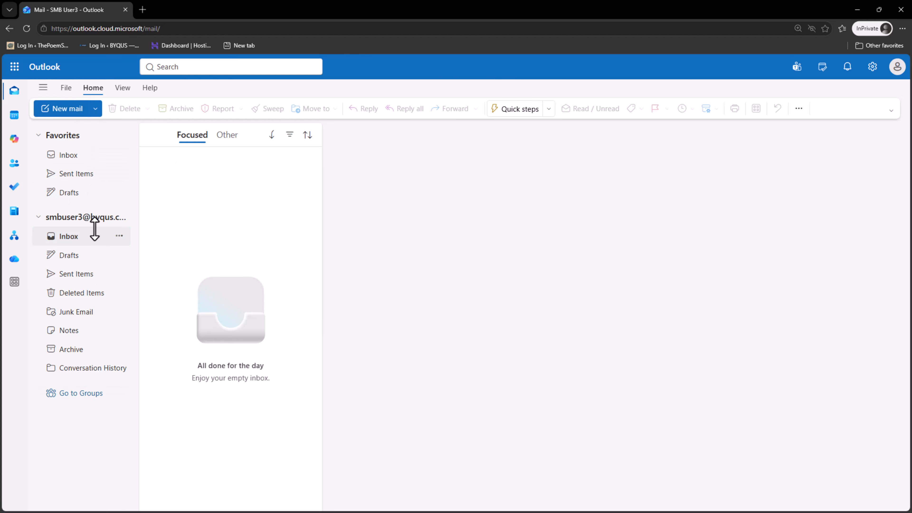
left_click(65, 108)
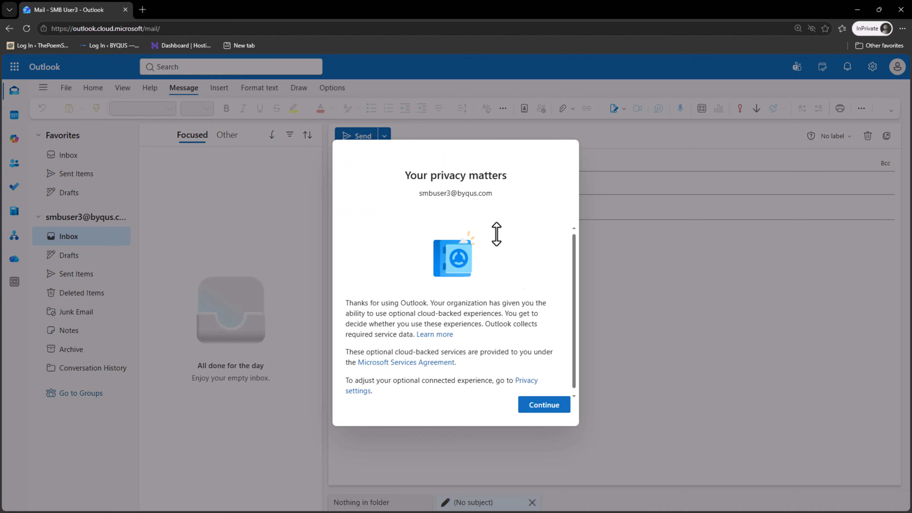
left_click(546, 408)
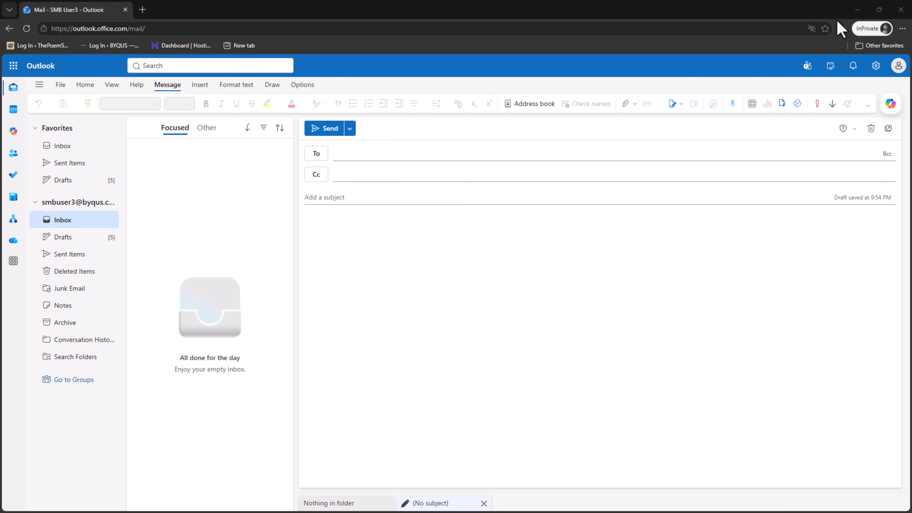
Turn on 'Always show From' in the Message format settings and save it.
left_click(875, 66)
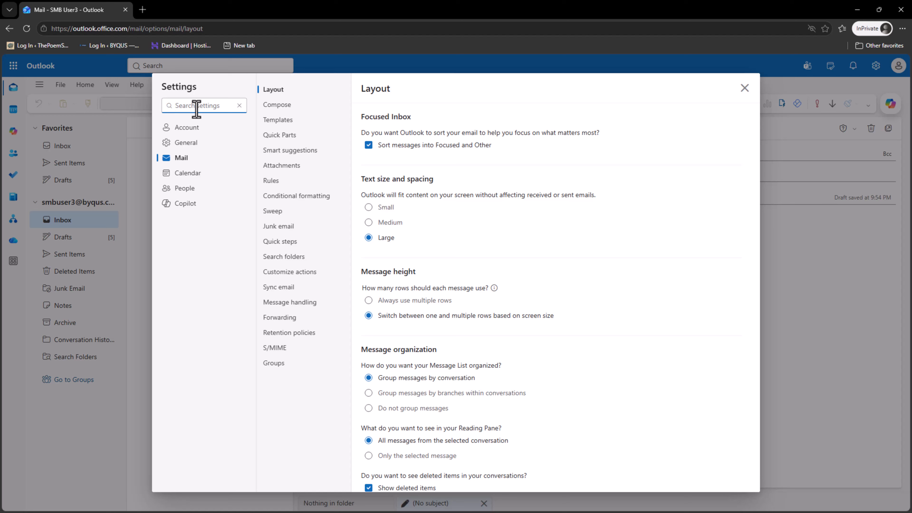
type("N=Mes")
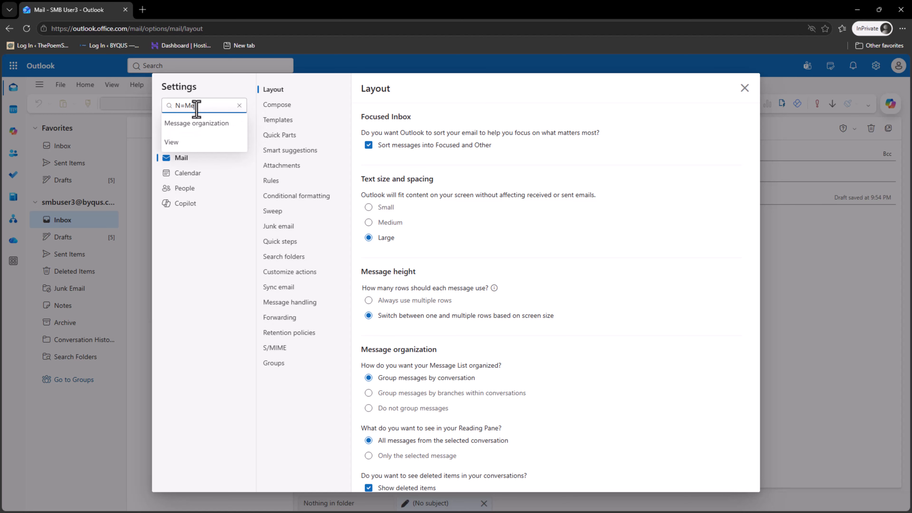
key("BackSpace")
key("BackSpace")
key("BackSpace")
key("BackSpace")
key("BackSpace")
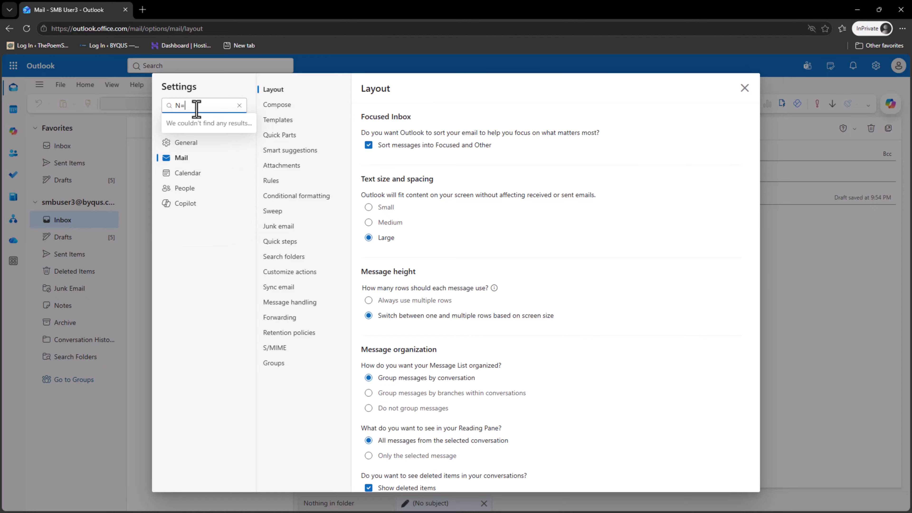
type("Message Format")
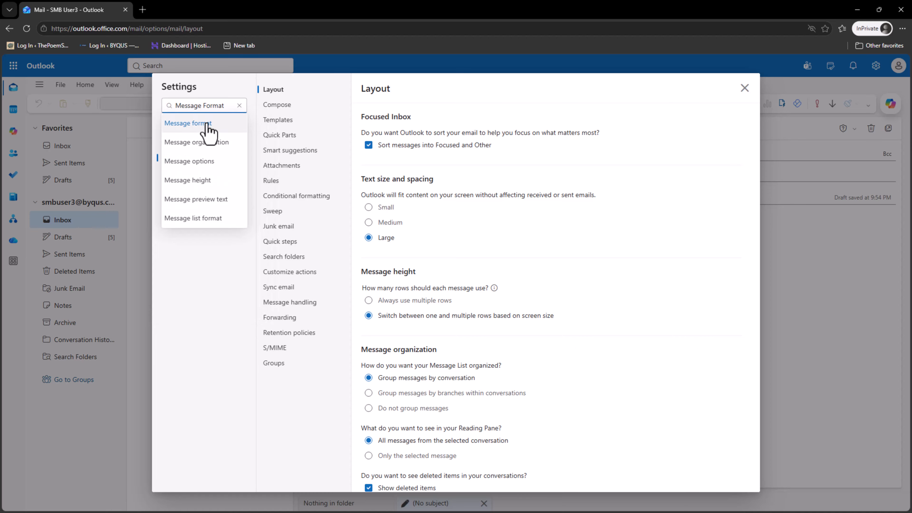
left_click(201, 124)
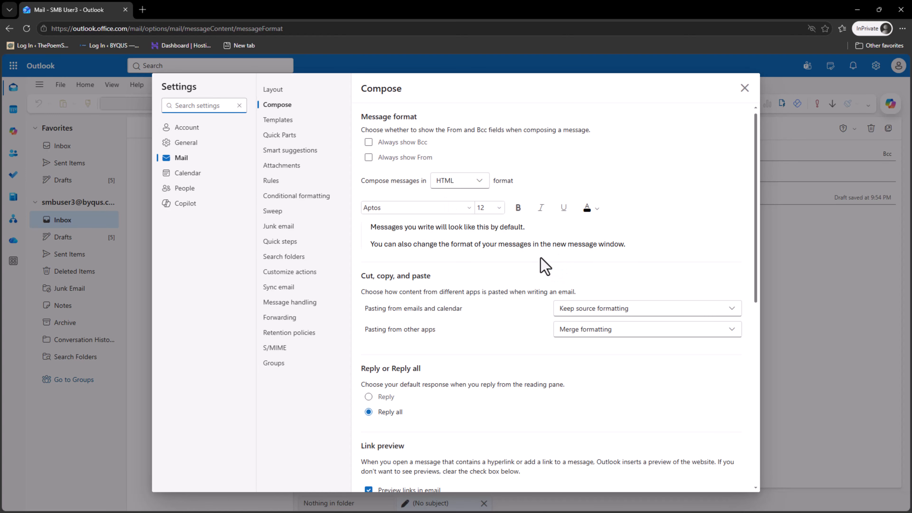
left_click(368, 156)
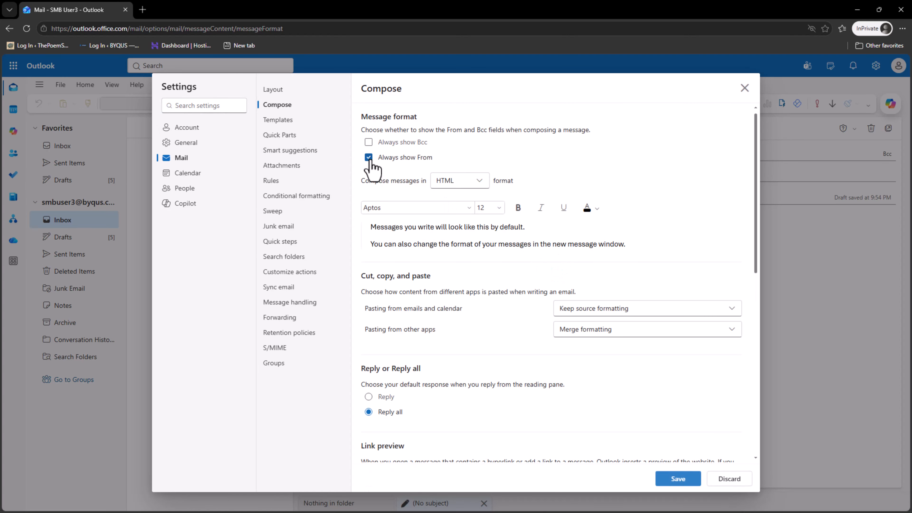
left_click(663, 479)
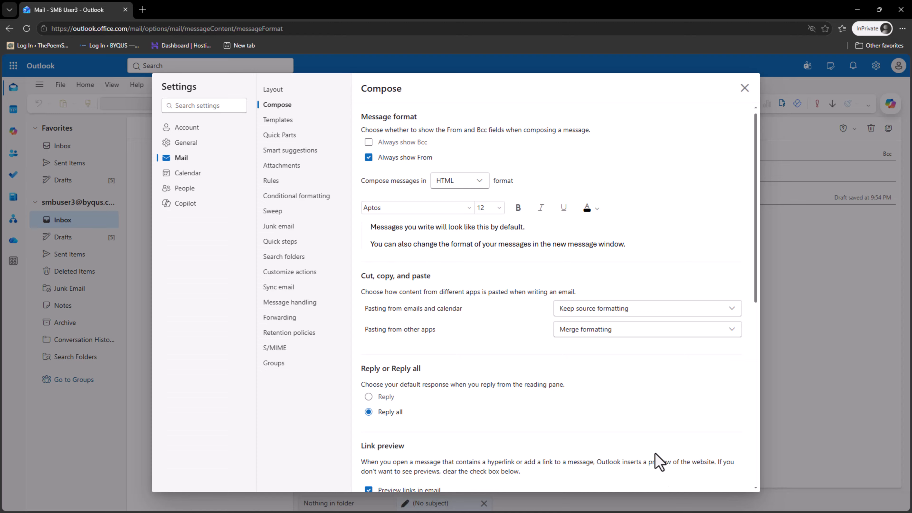
scroll(648, 429, "down", 10)
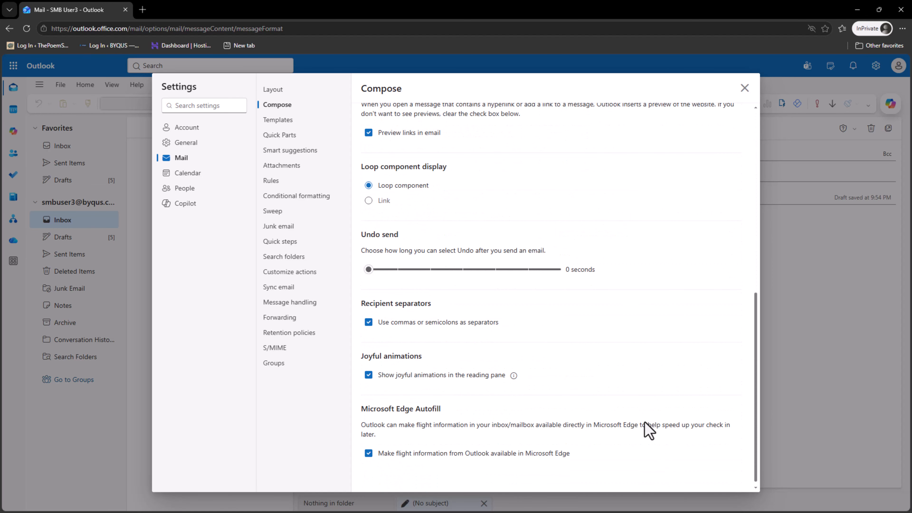
left_click(744, 88)
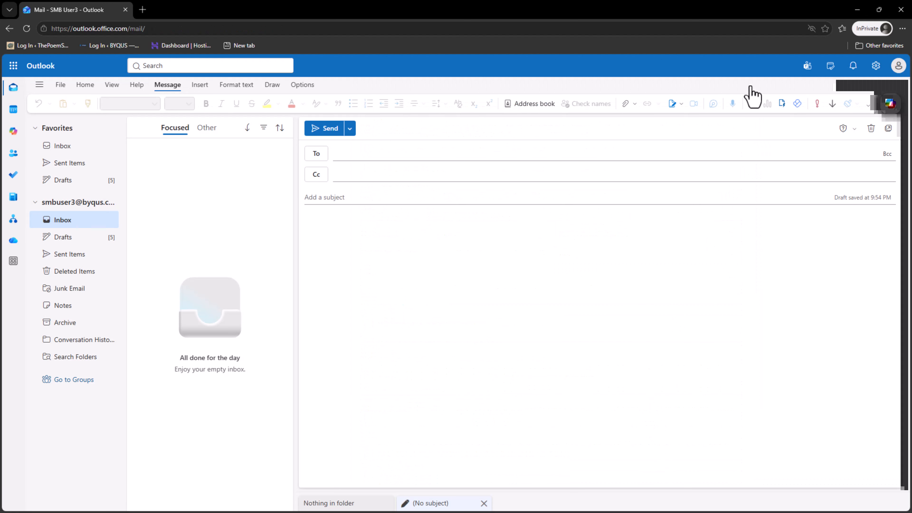
Reload Outlook, sign back in as SMB User3, and start a new message.
left_click(27, 29)
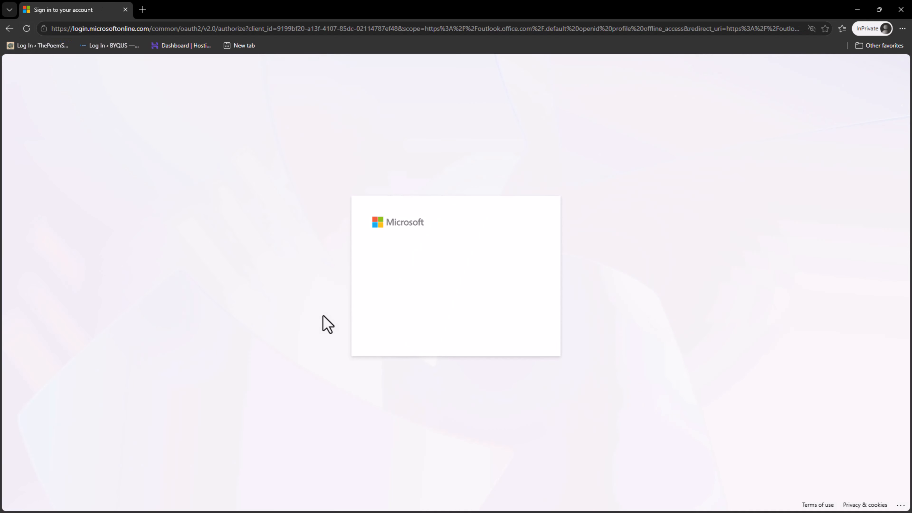
left_click(454, 279)
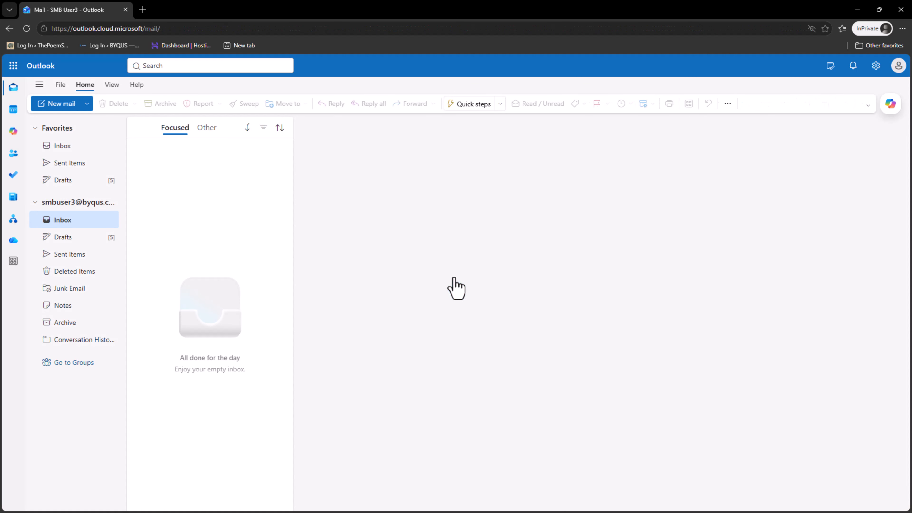
left_click(54, 104)
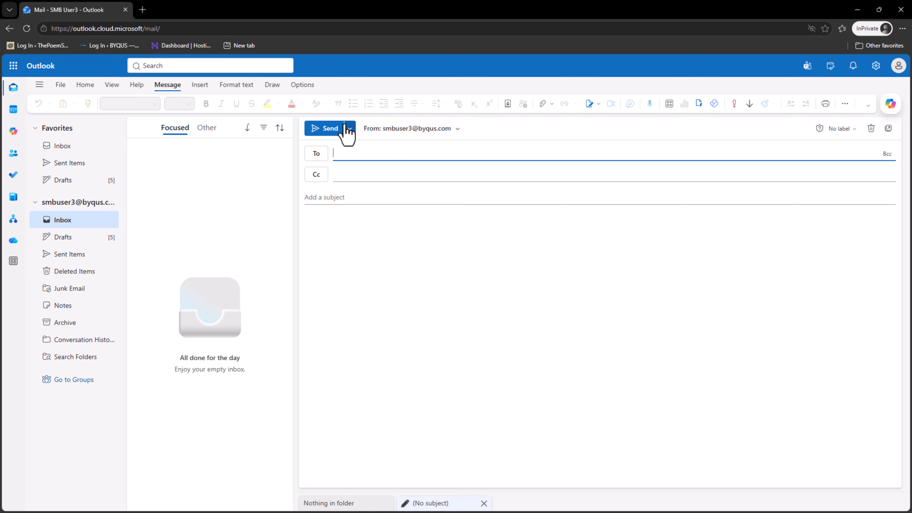
Choose 'Other email address' in the From list and select Demosharedmailbox as the sender.
left_click(458, 130)
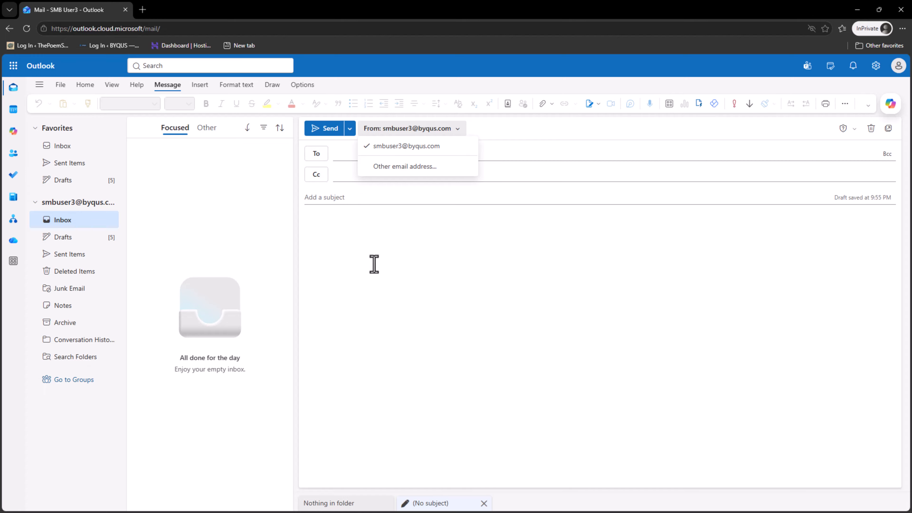
scroll(376, 263, "up", 7)
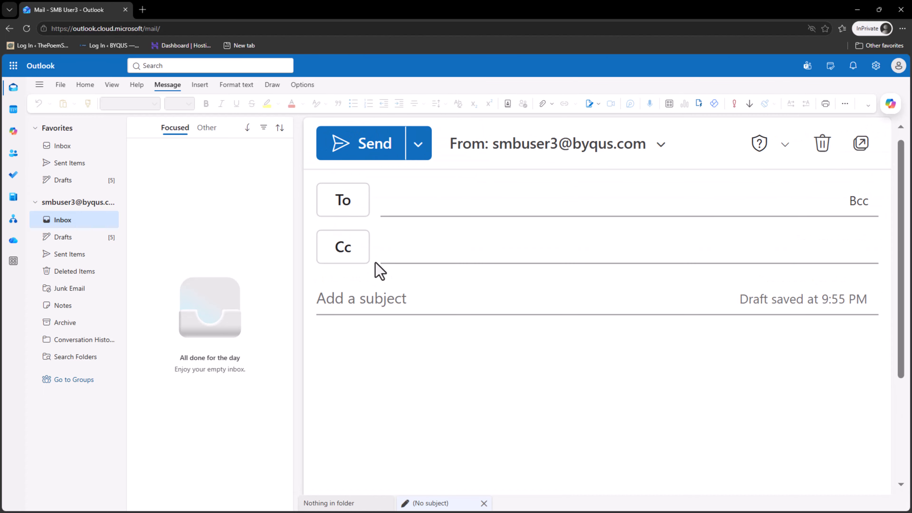
left_click(660, 154)
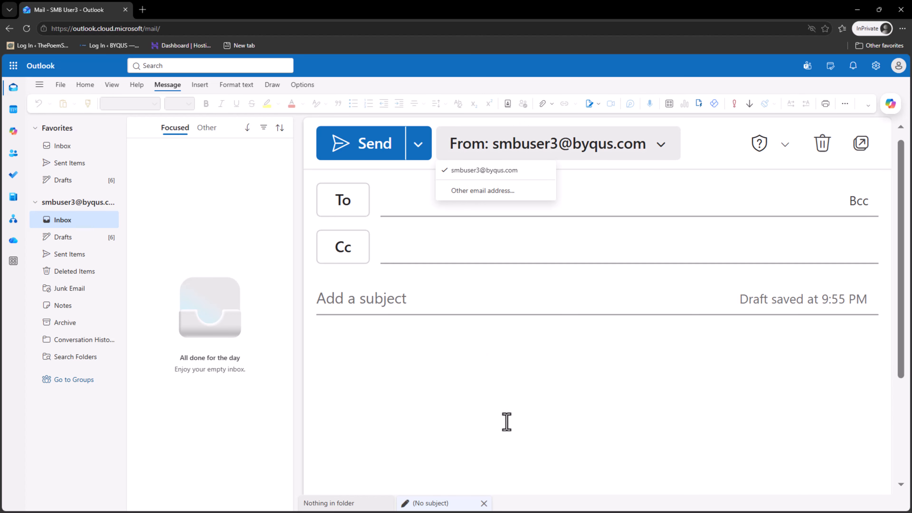
left_click(658, 153)
left_click(657, 153)
left_click(443, 428)
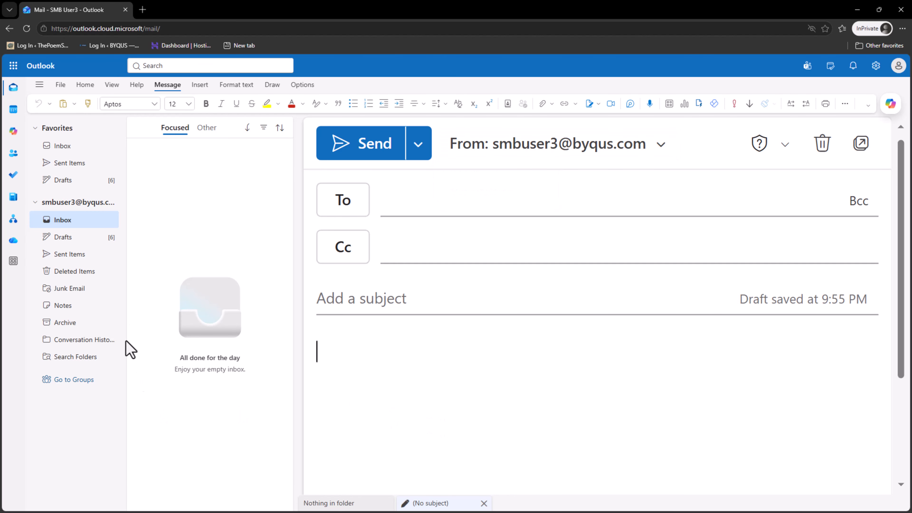
left_click(661, 146)
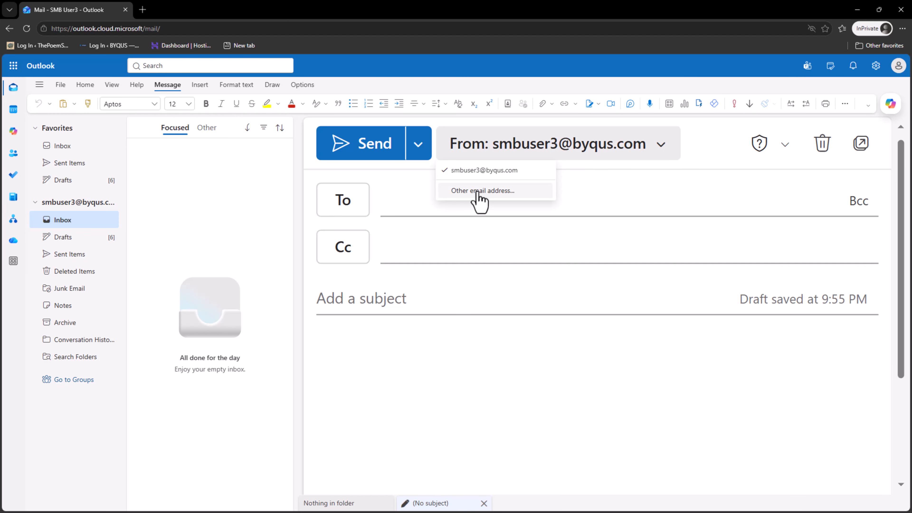
left_click(664, 145)
left_click(664, 145)
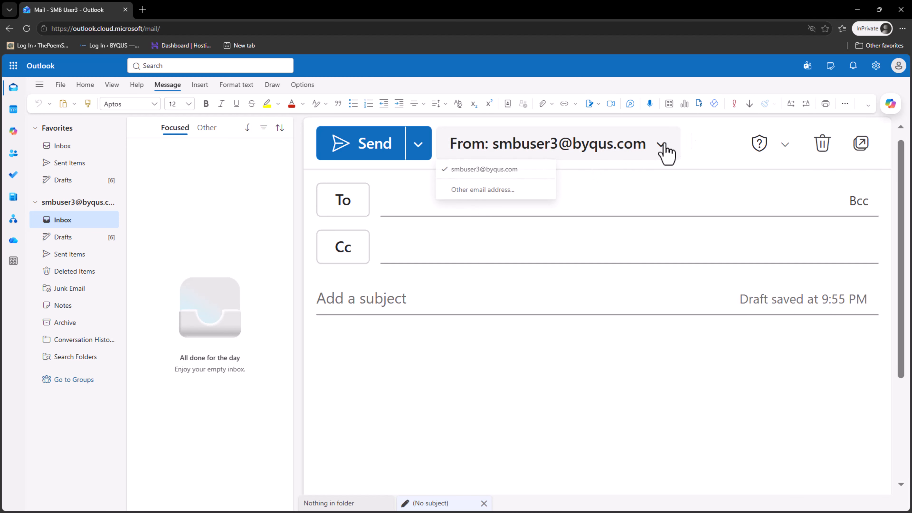
left_click(480, 192)
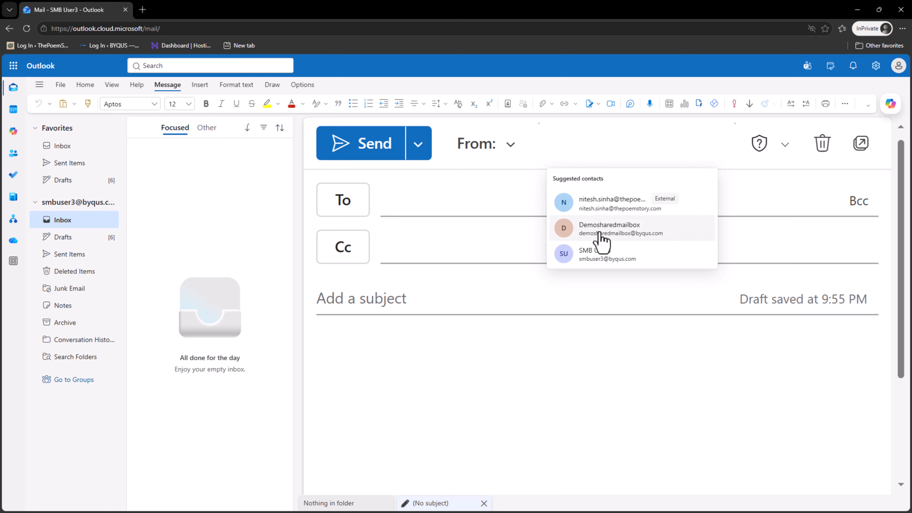
left_click(602, 240)
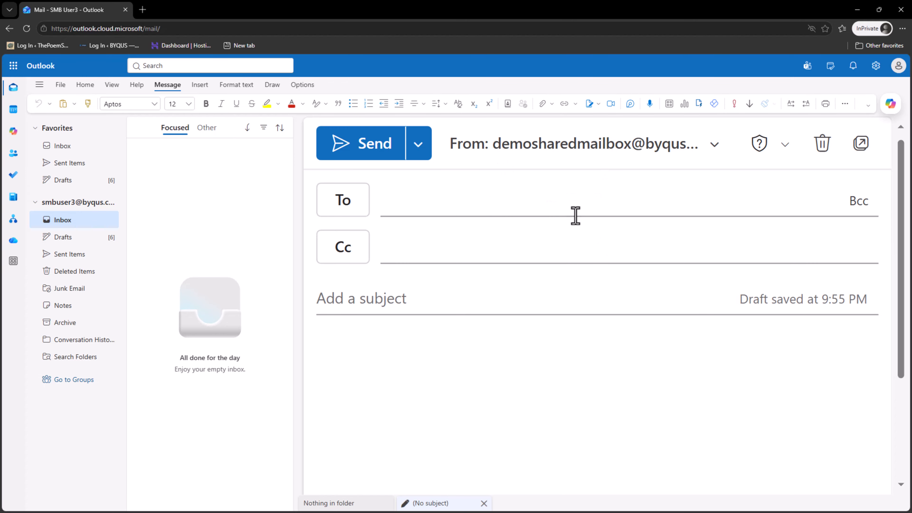
Send 'Test email from SMBUSER3' with body 'Only has send-on-behalf permission' to the external contact.
left_click(401, 204)
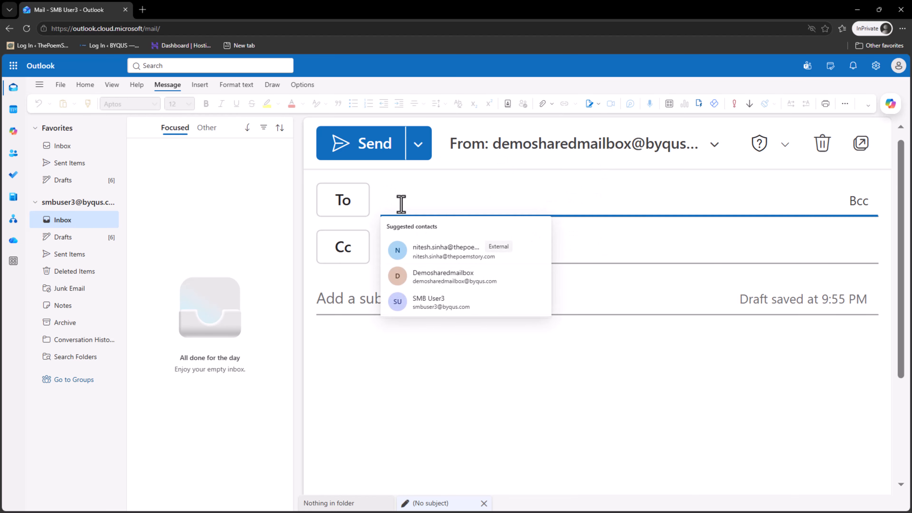
left_click(427, 264)
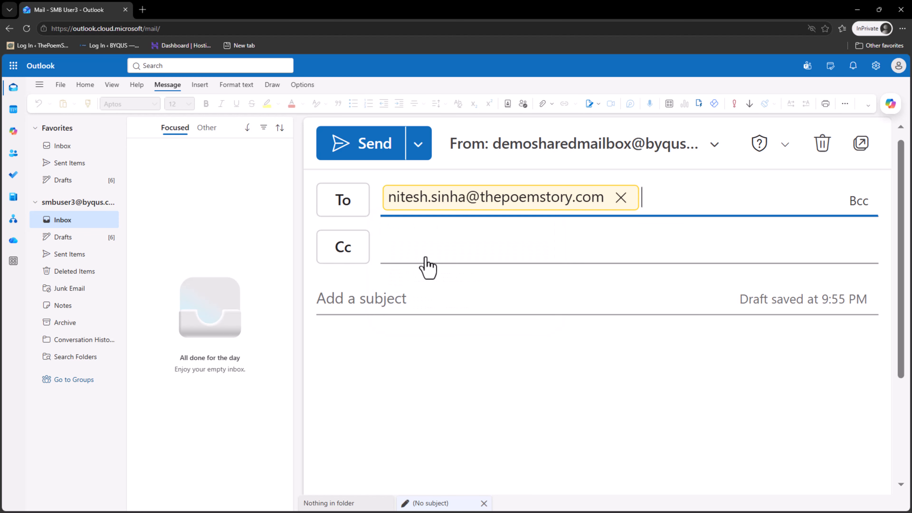
left_click(421, 301)
type("Tes")
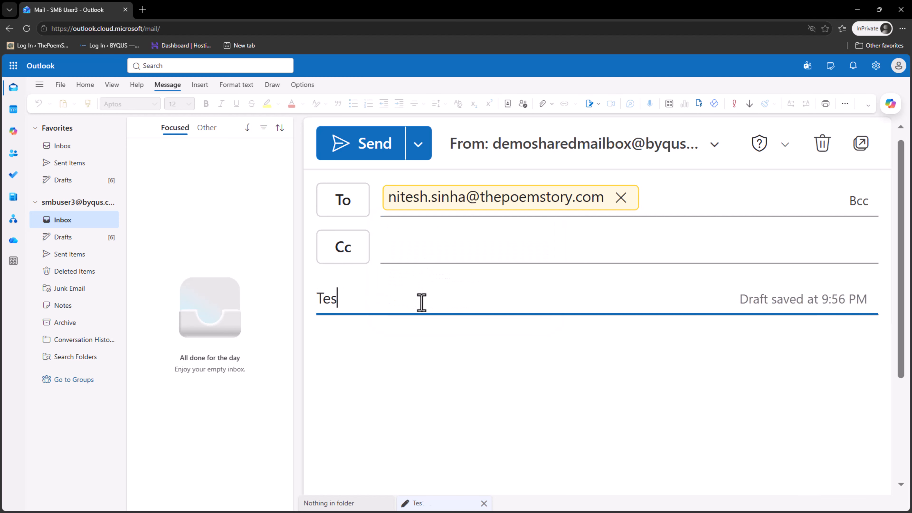
type("t email fro")
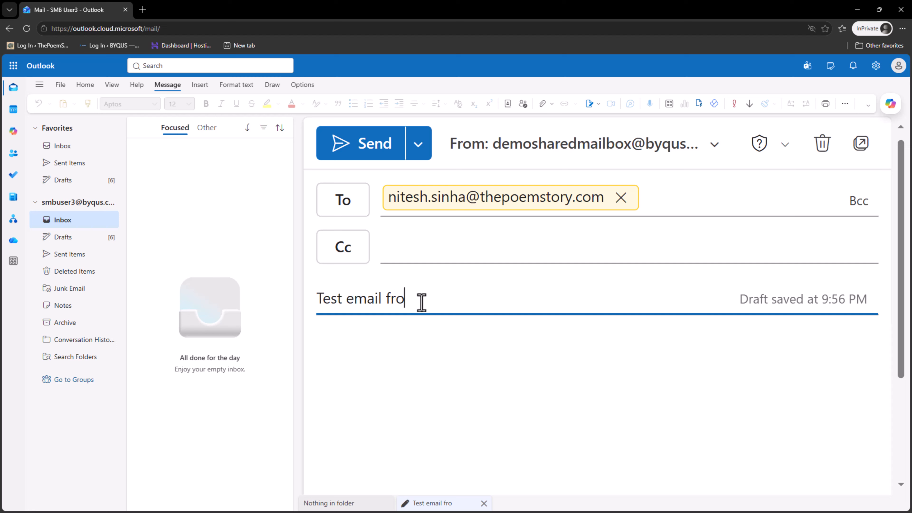
type("m SMBU")
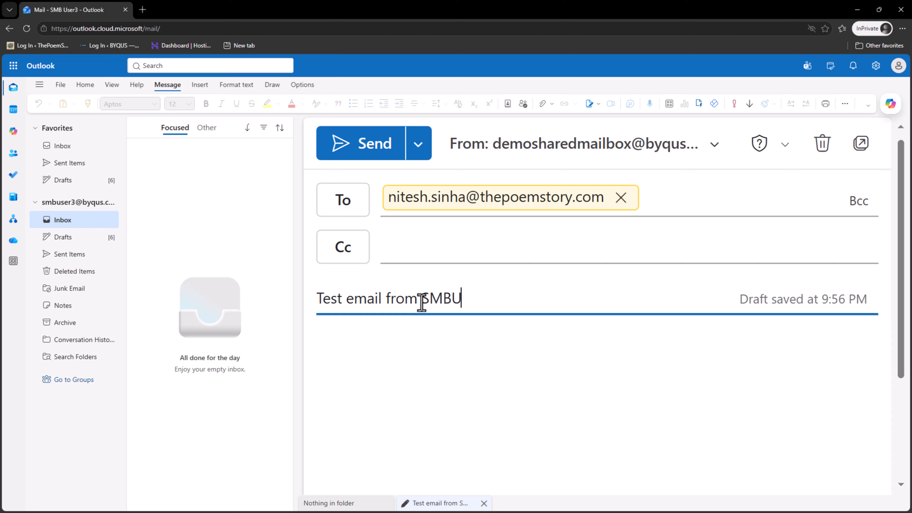
type("SER3")
key("Tab")
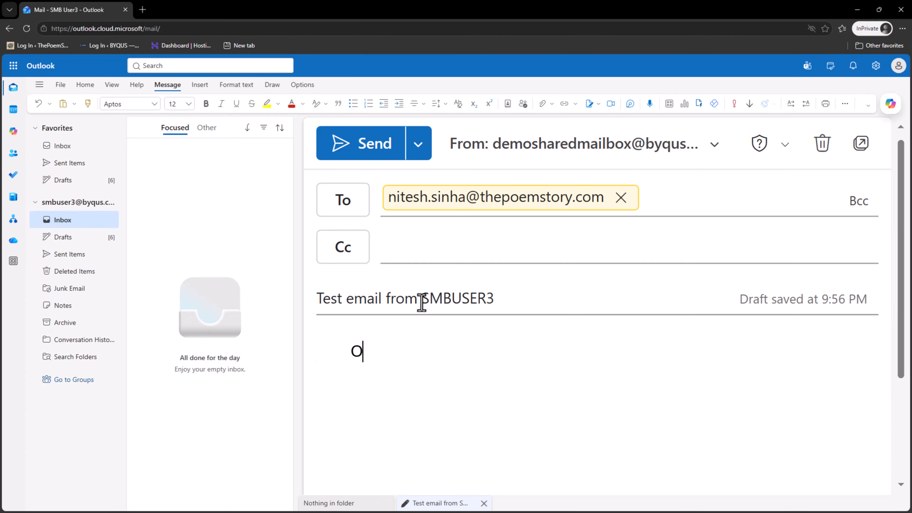
type("Only has send-o")
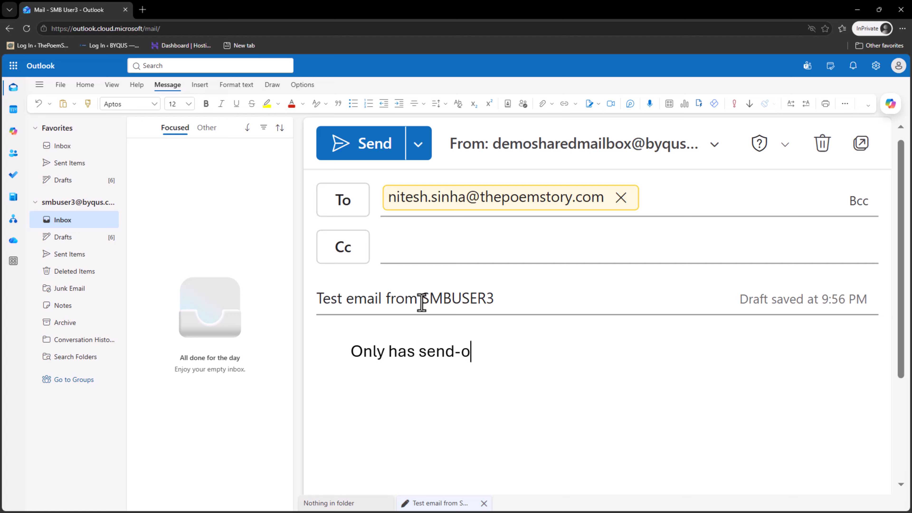
type("n-behal")
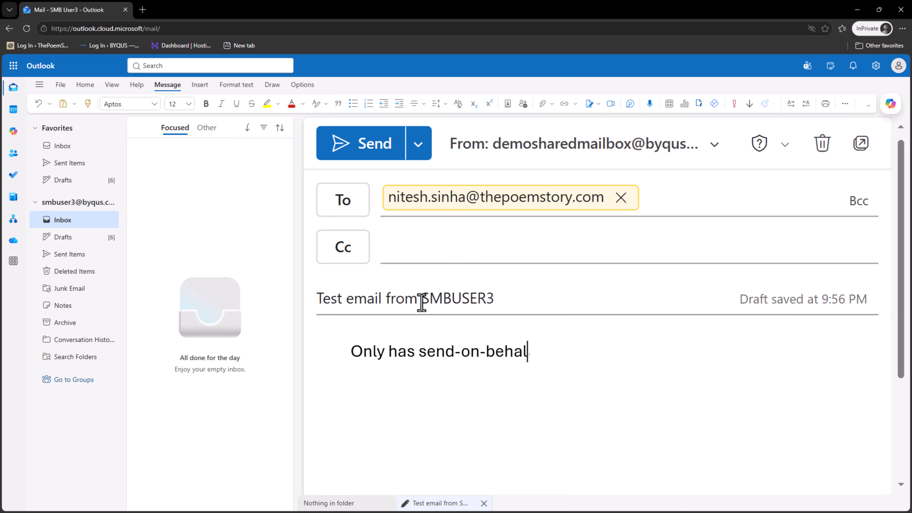
type("f permission")
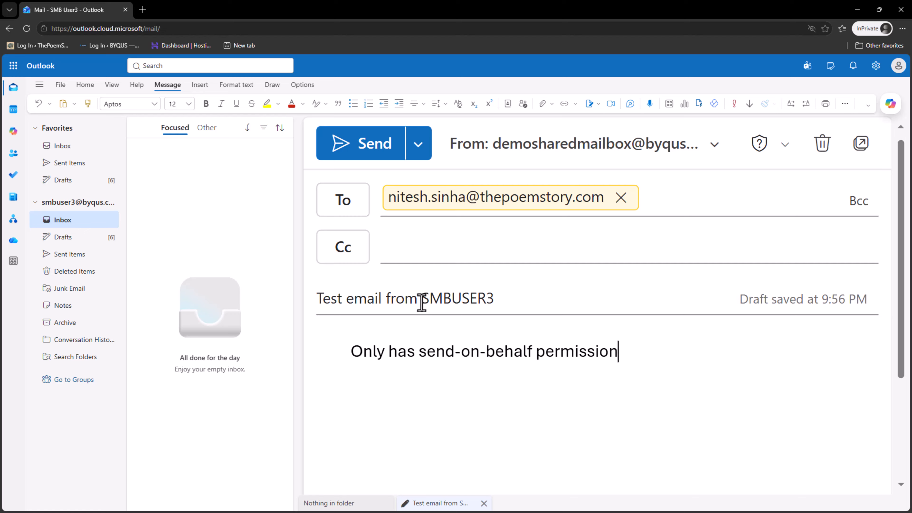
left_click(361, 143)
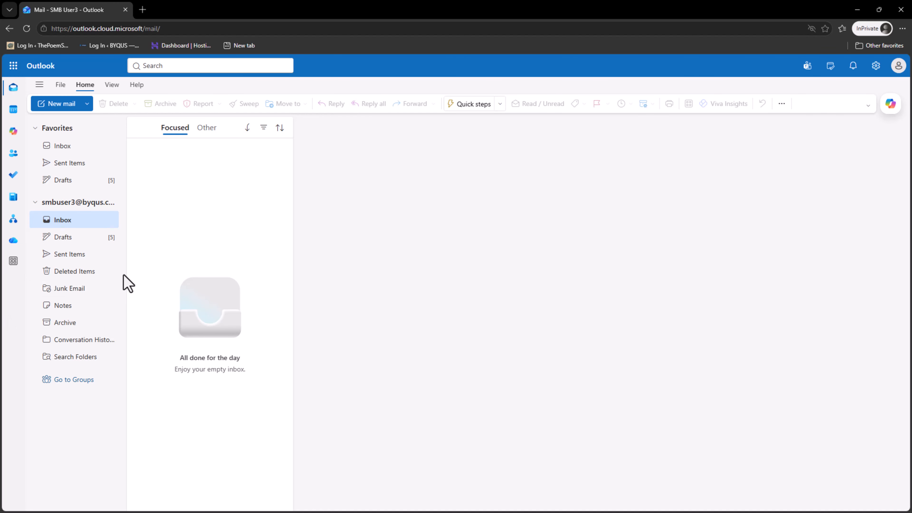
Open the sent email in Sent Items and pin the Demosharedmailbox contact card.
left_click(85, 256)
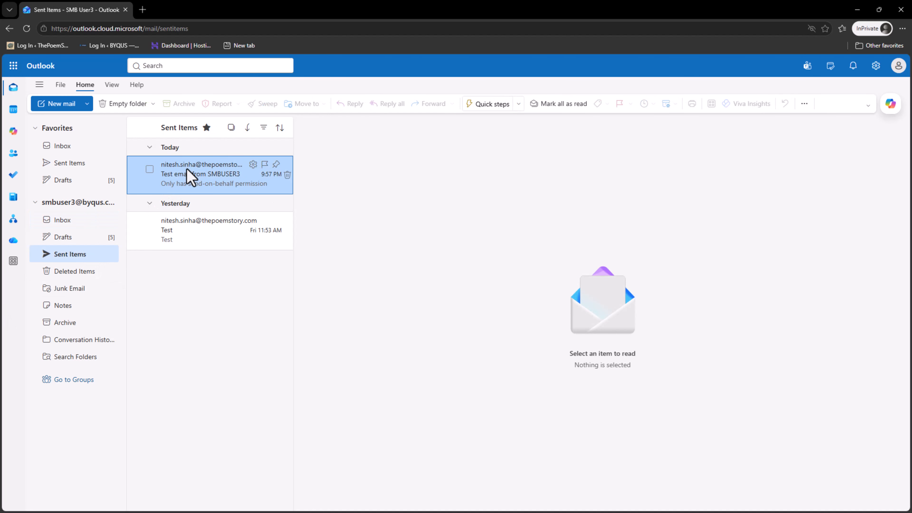
left_click(190, 176)
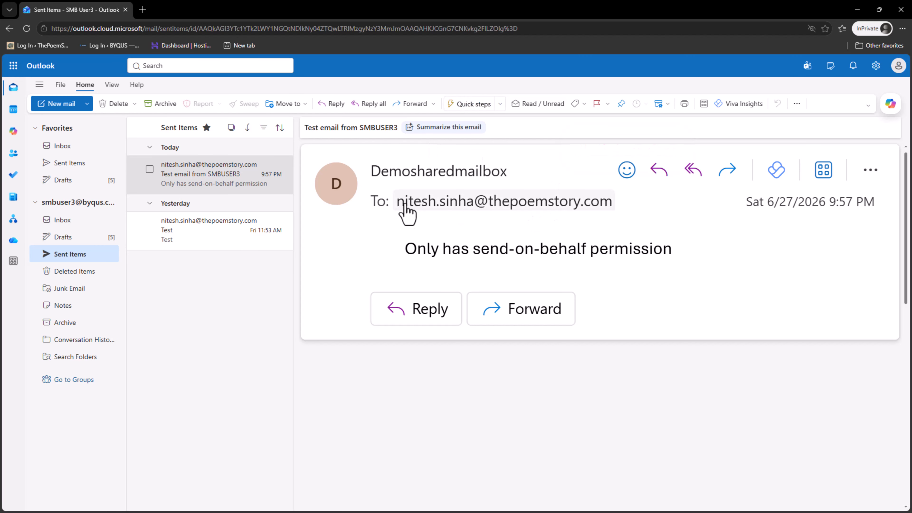
mouse_move(372, 170)
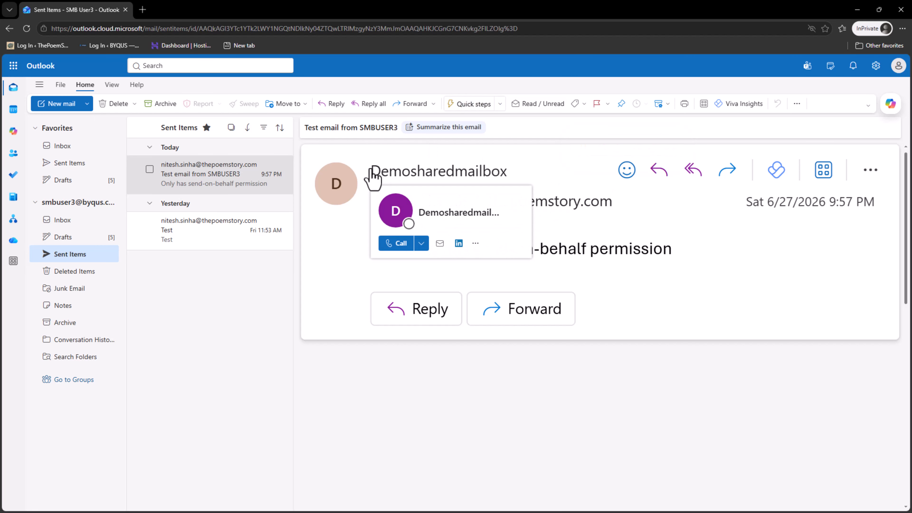
left_click(429, 178)
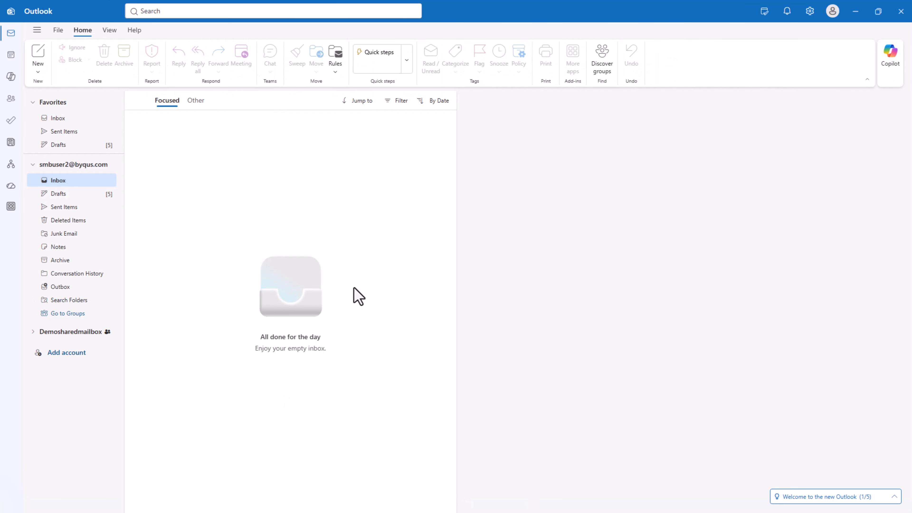
Close the Outlook desktop app and open Outlook on the web with the recipient's account.
left_click(902, 10)
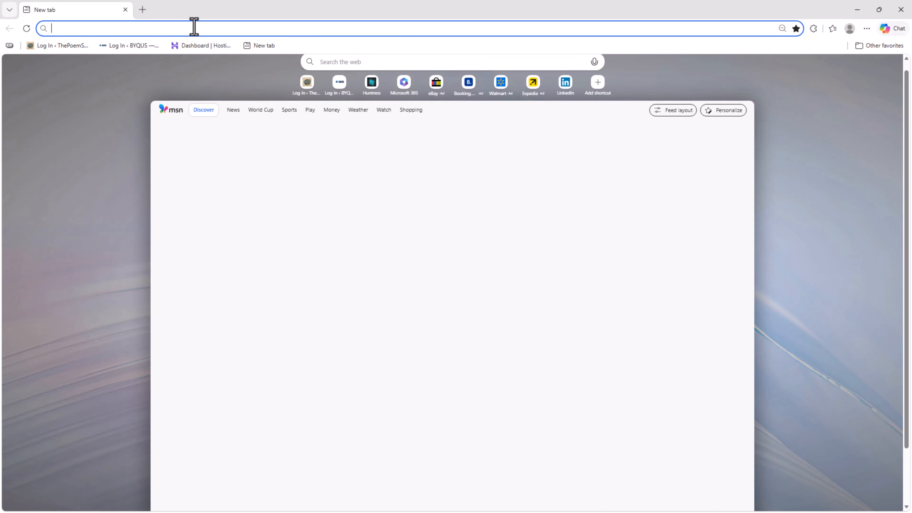
type("ou")
key("Return")
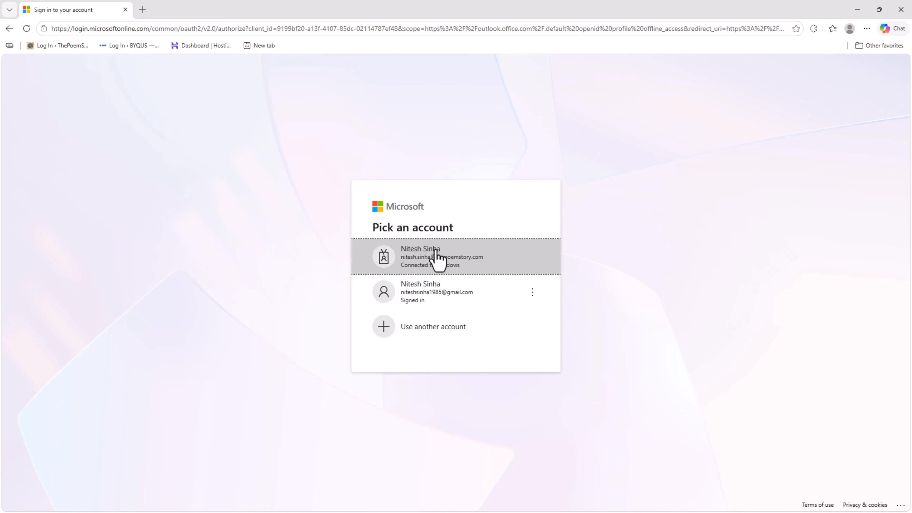
left_click(435, 251)
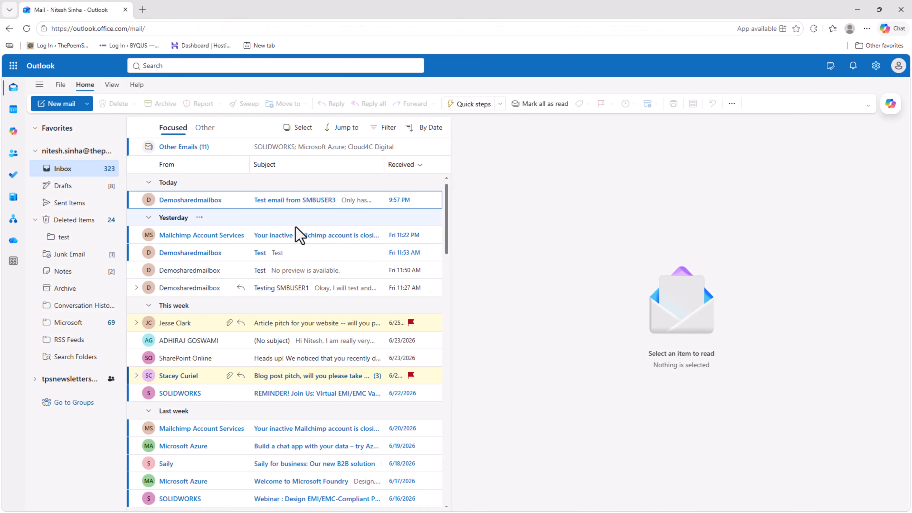
Pop out the SMBUSER3 test email, highlight its 'on behalf of Demosharedmailbox' sender line, and close it.
left_click(290, 200)
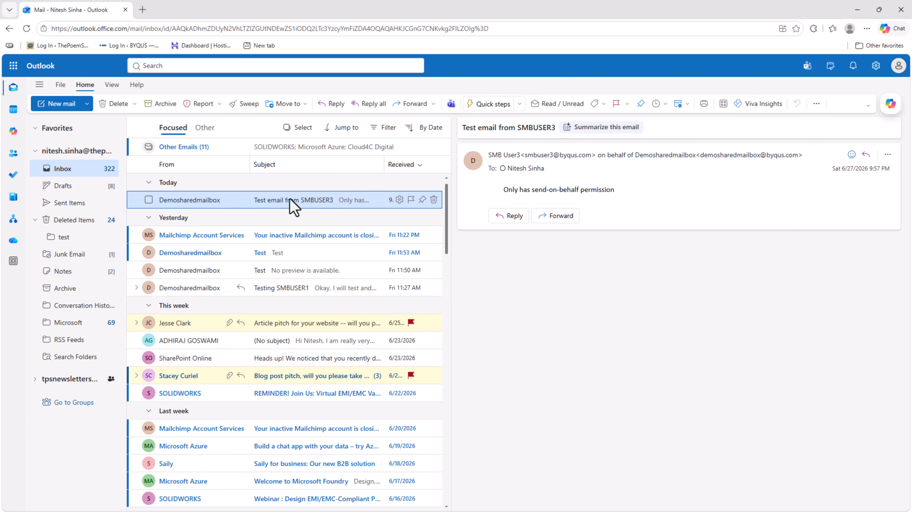
double_click(290, 200)
left_click_drag(325, 27, 431, 80)
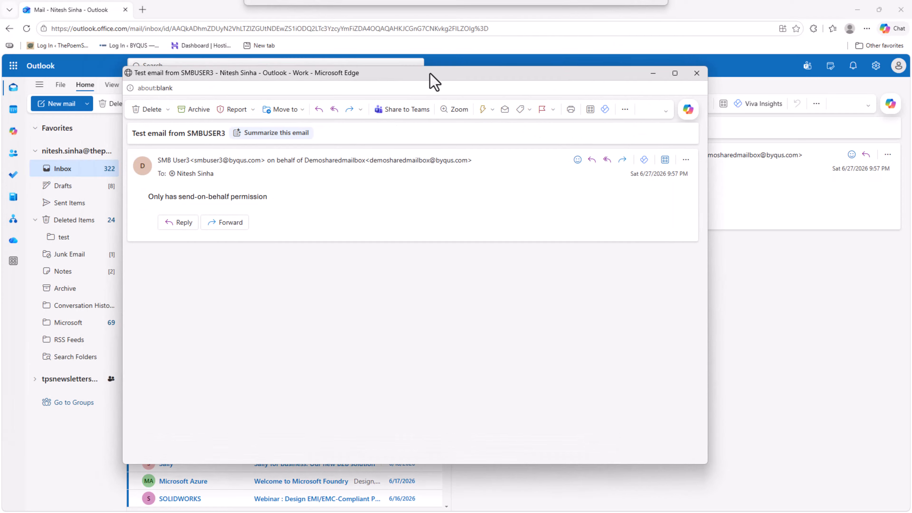
scroll(210, 259, "up", 6)
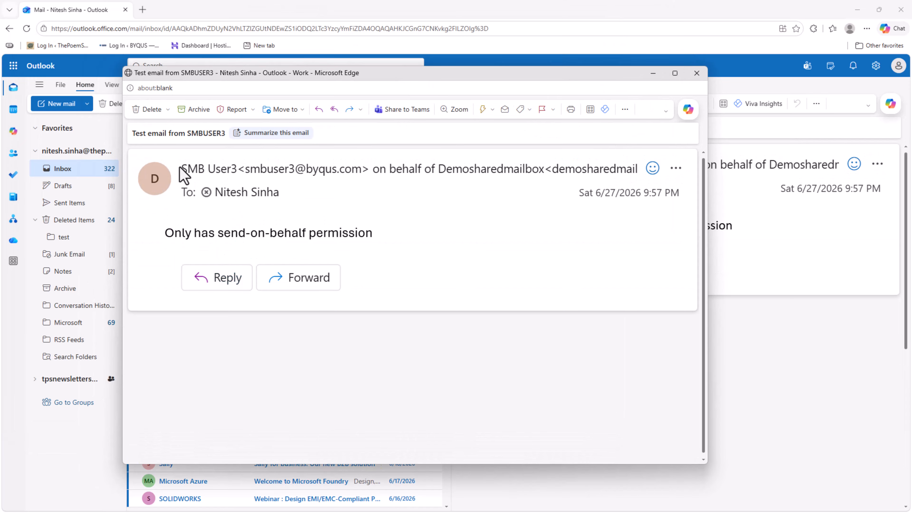
left_click_drag(180, 168, 641, 180)
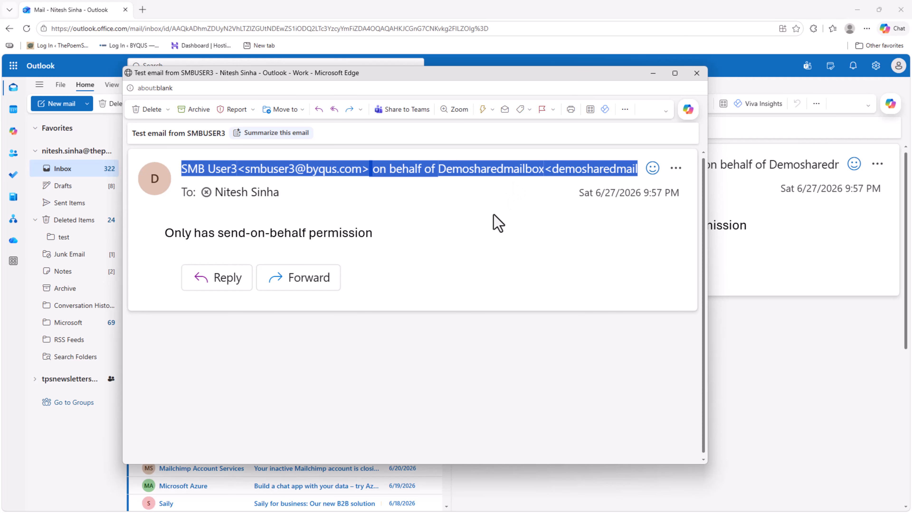
left_click(696, 76)
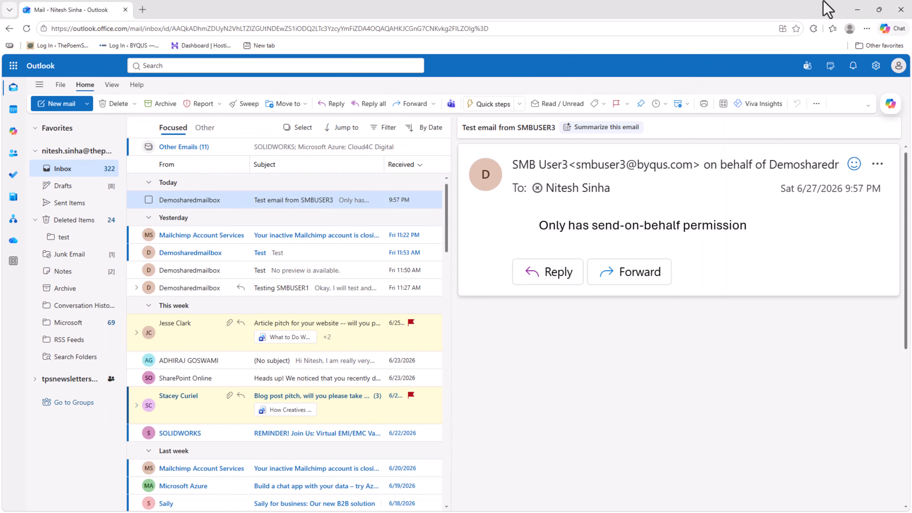
In SMB User3's mailbox, start a draft sent from demosharedmailbox, then minimize the browser.
left_click(857, 10)
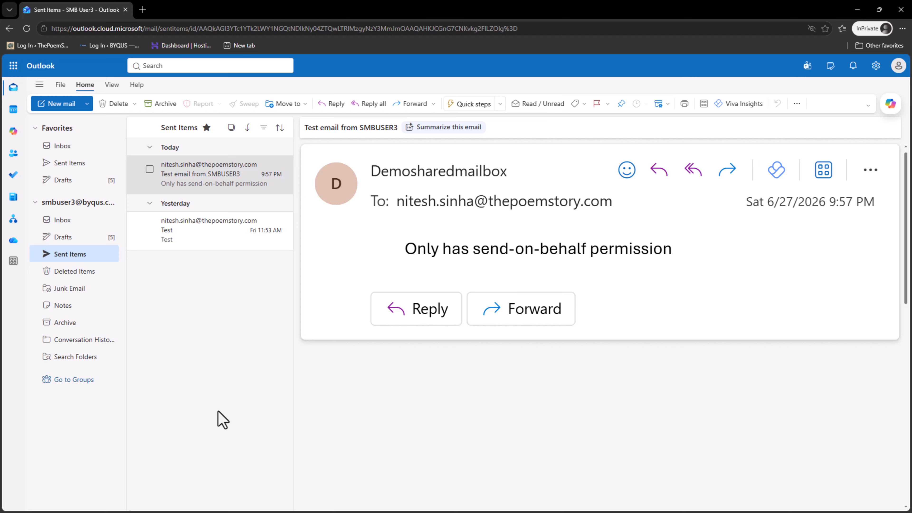
left_click(62, 108)
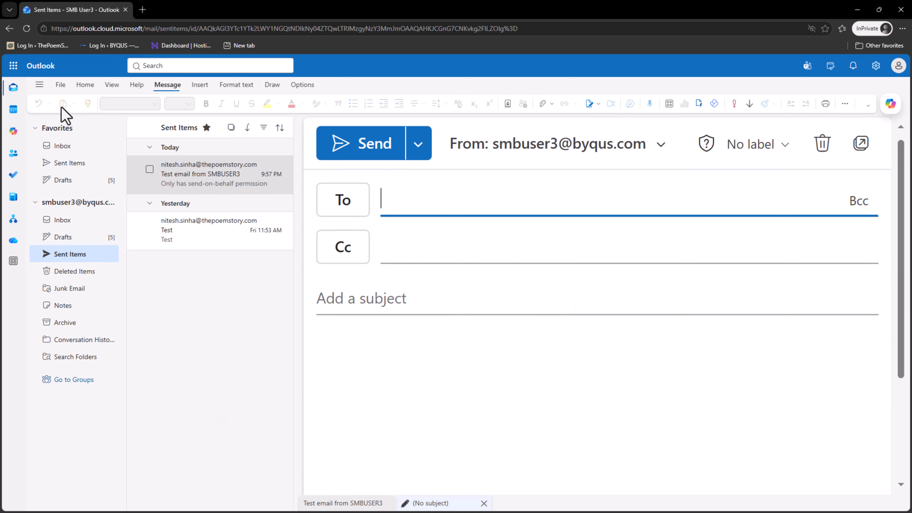
left_click(662, 151)
left_click(555, 148)
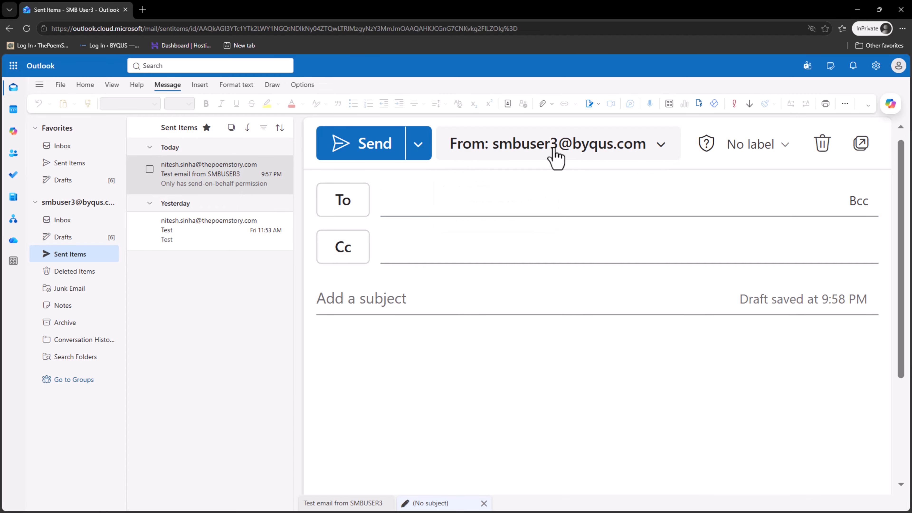
left_click(559, 154)
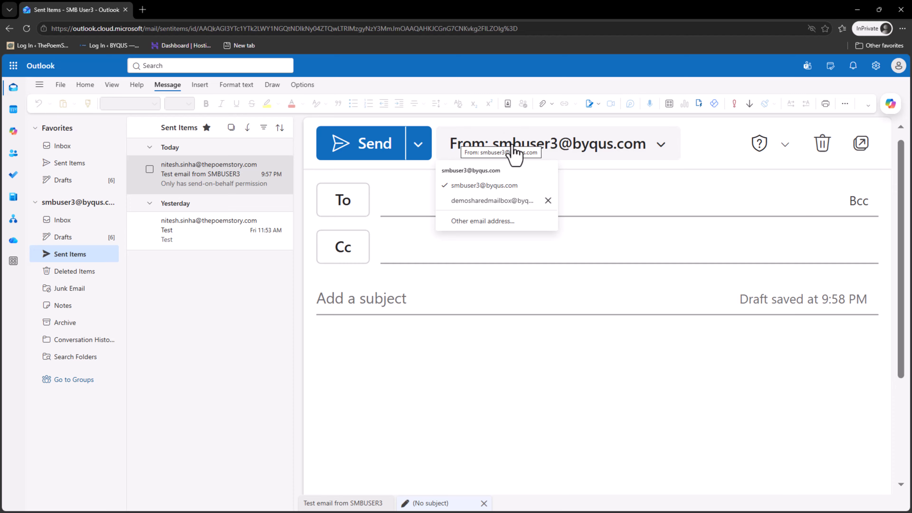
left_click(500, 201)
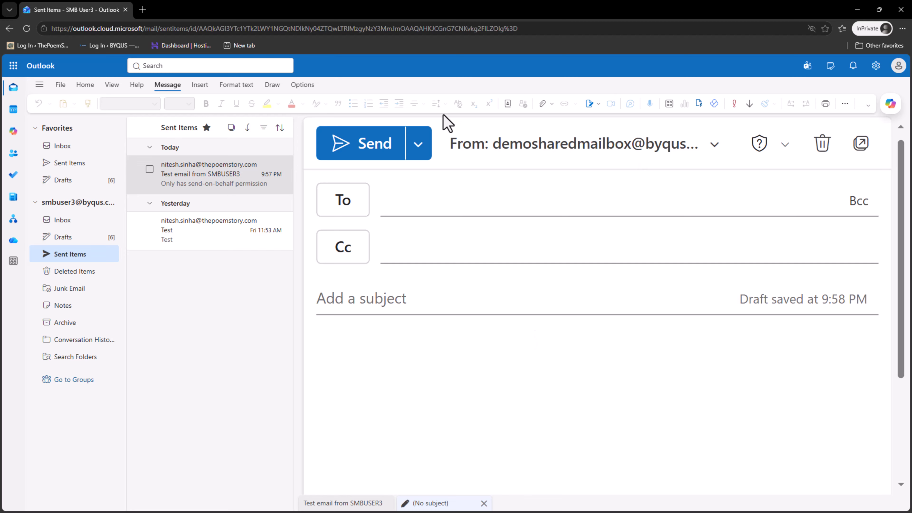
left_click(856, 10)
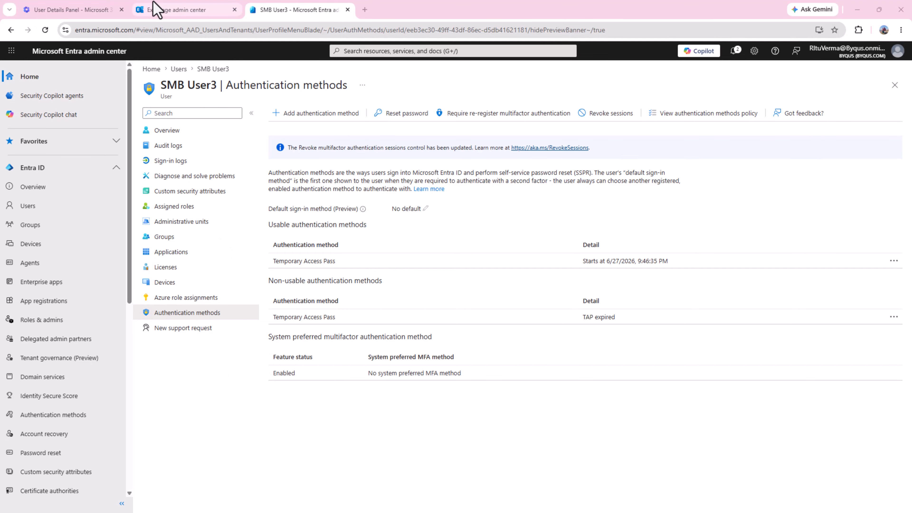
Go to Recipients > Groups > Mail-enabled security and open DesmoSharedMailbox-FullAccess.
left_click(156, 8)
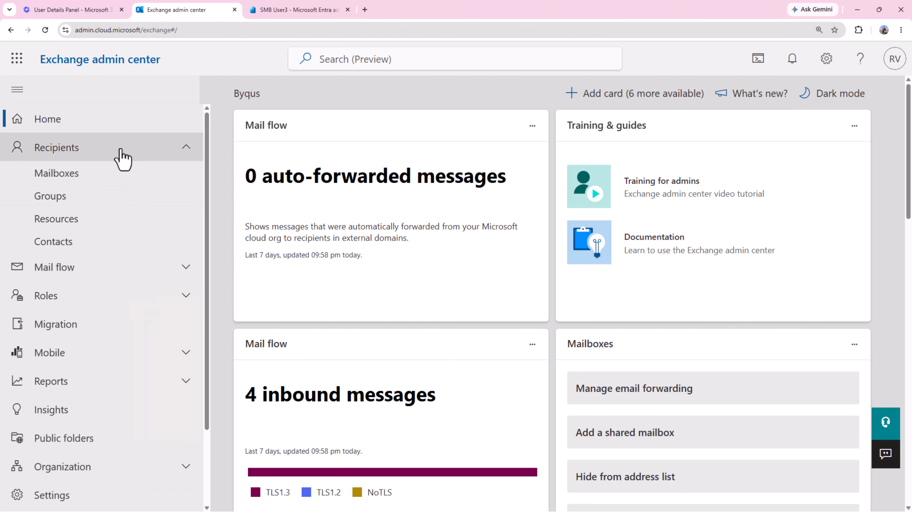
left_click(102, 197)
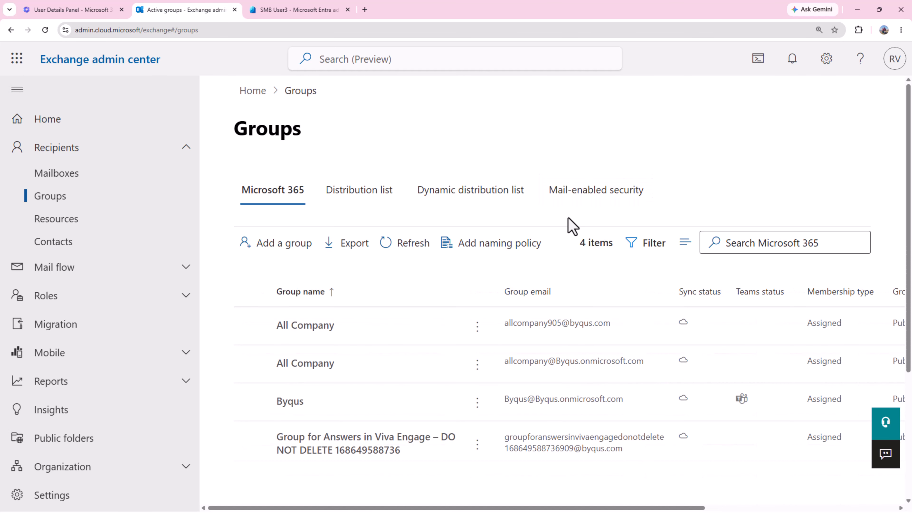
scroll(571, 201, "down", 1)
left_click(569, 148)
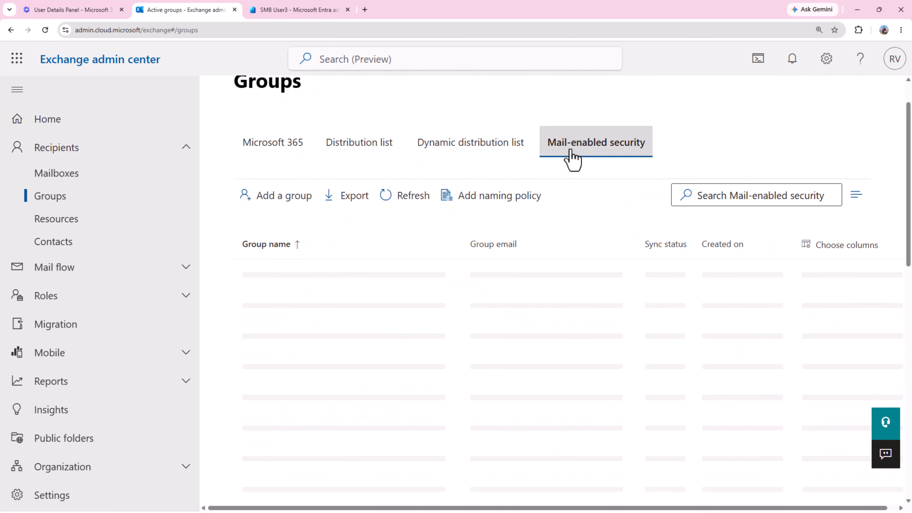
scroll(366, 286, "down", 1)
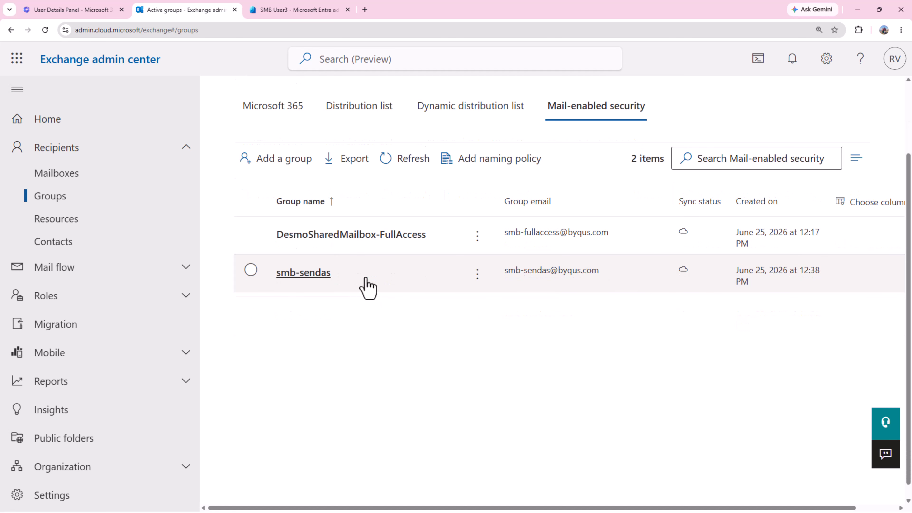
left_click(370, 237)
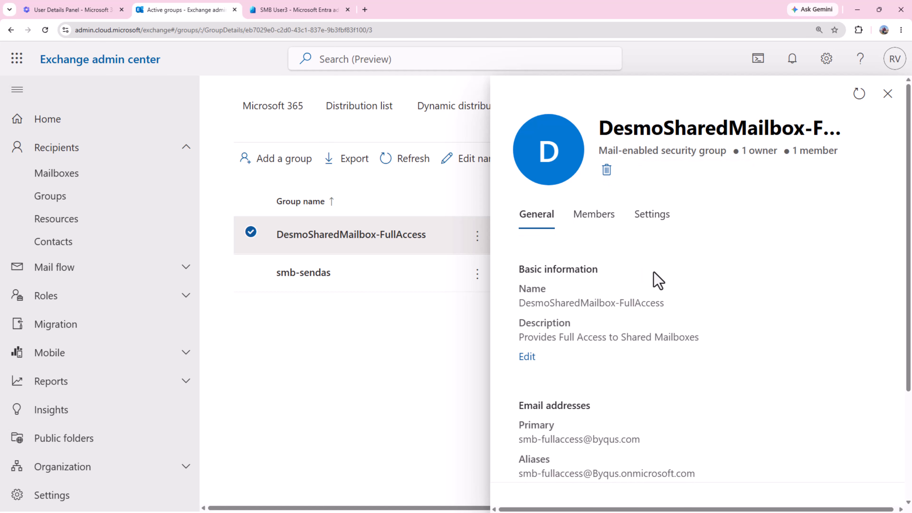
Check the DesmoSharedMailbox-FullAccess group's owners, then open its full members list showing only SMB User1.
left_click(594, 220)
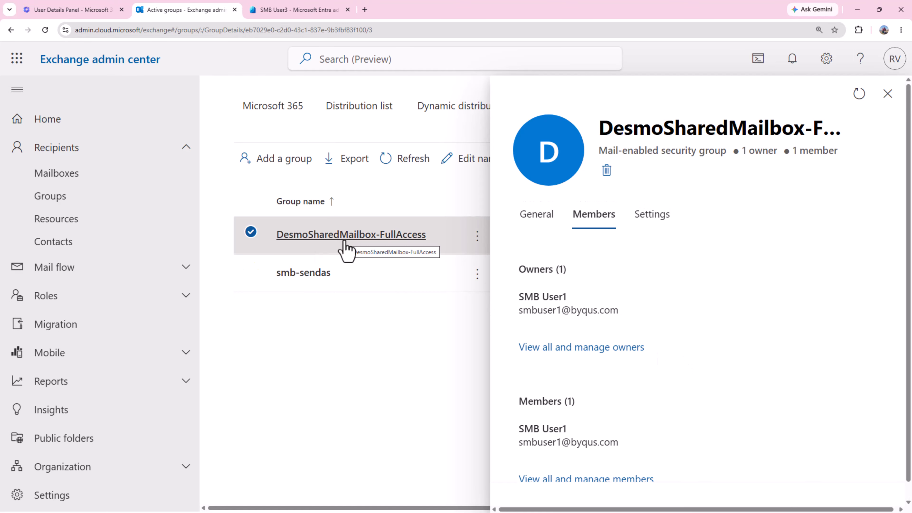
scroll(657, 261, "down", 1)
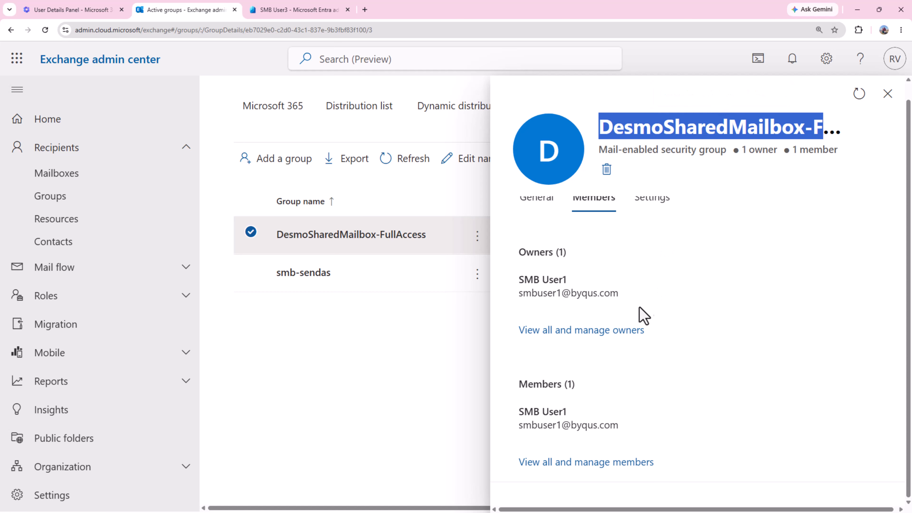
left_click(606, 331)
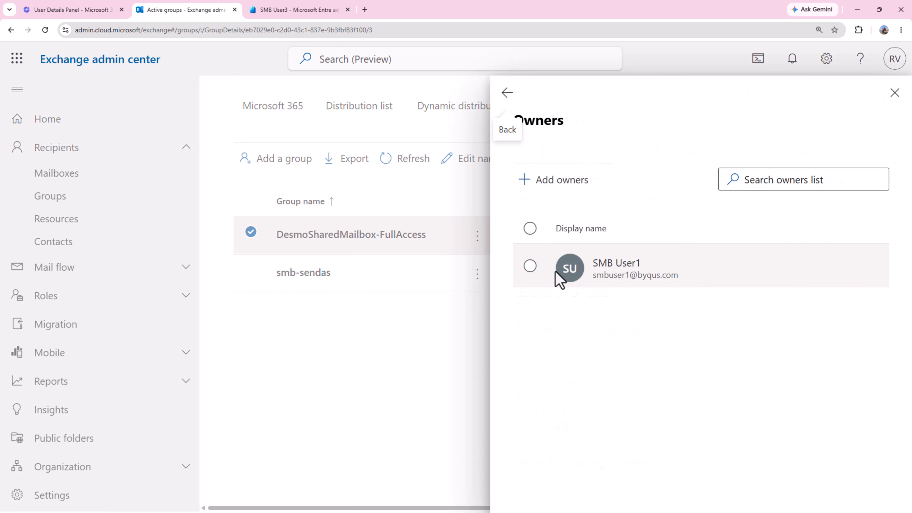
left_click(544, 182)
left_click(503, 98)
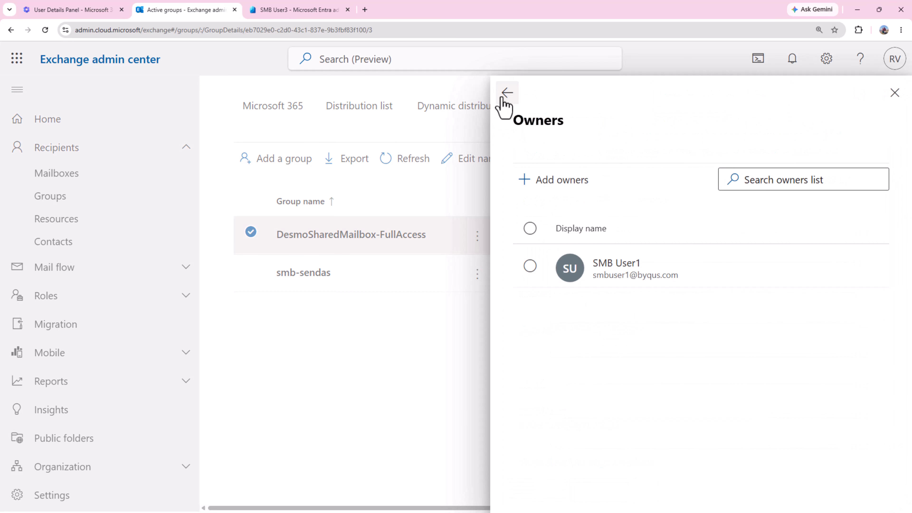
left_click(503, 98)
left_click(540, 466)
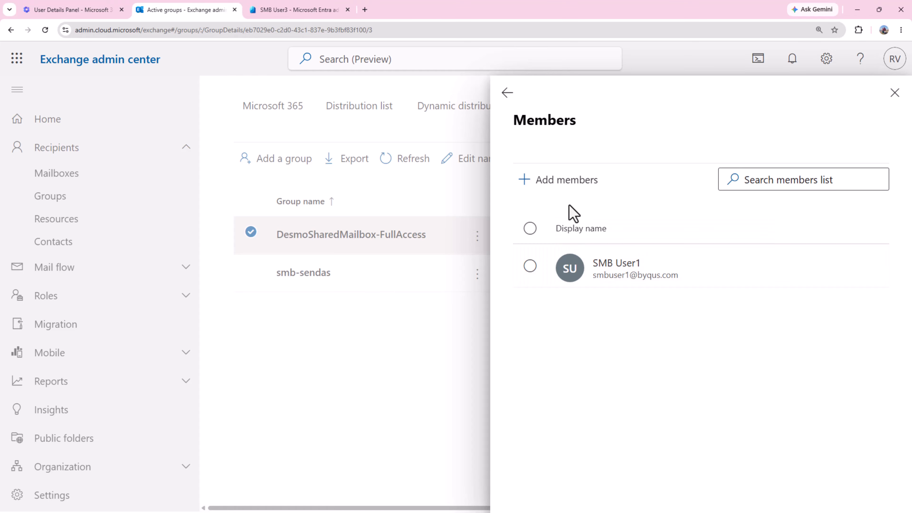
Add SMB User3 and SMB User2 to DesmoSharedMailbox-FullAccess, then return to SMB User3's Entra page.
left_click(567, 185)
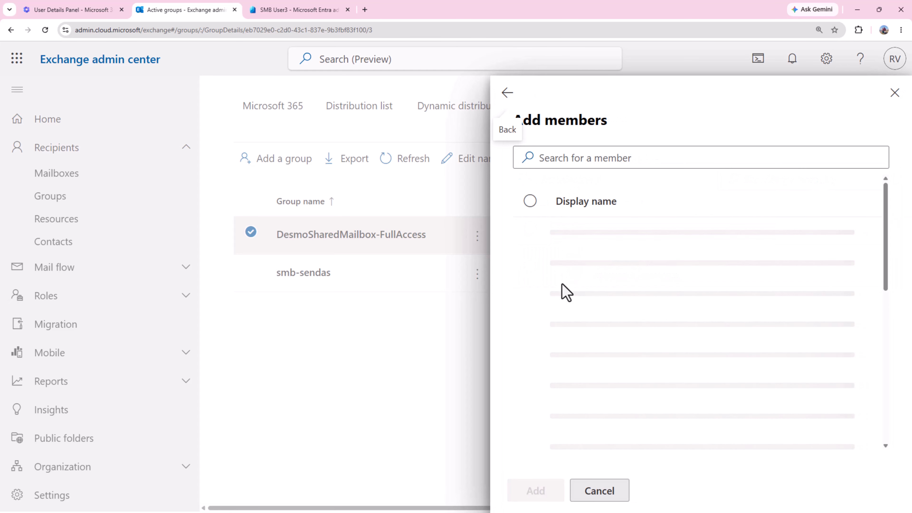
scroll(566, 301, "down", 5)
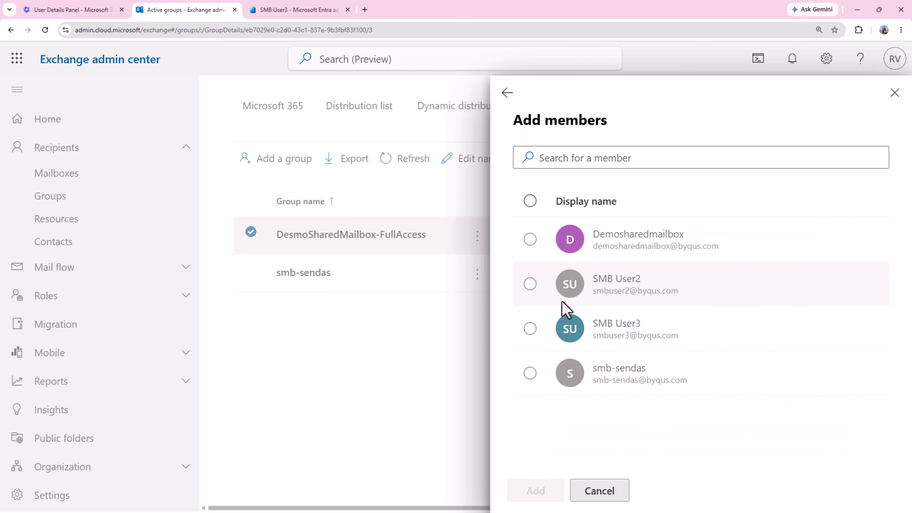
left_click(527, 330)
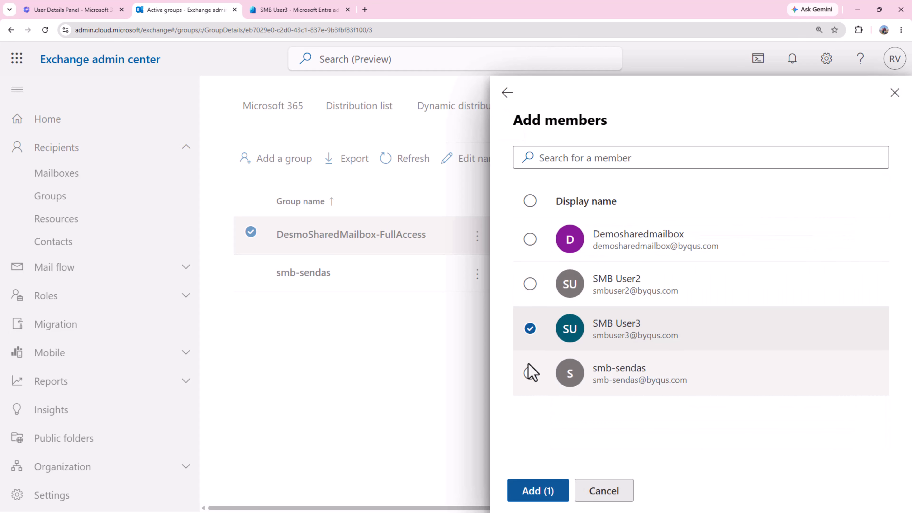
left_click(532, 284)
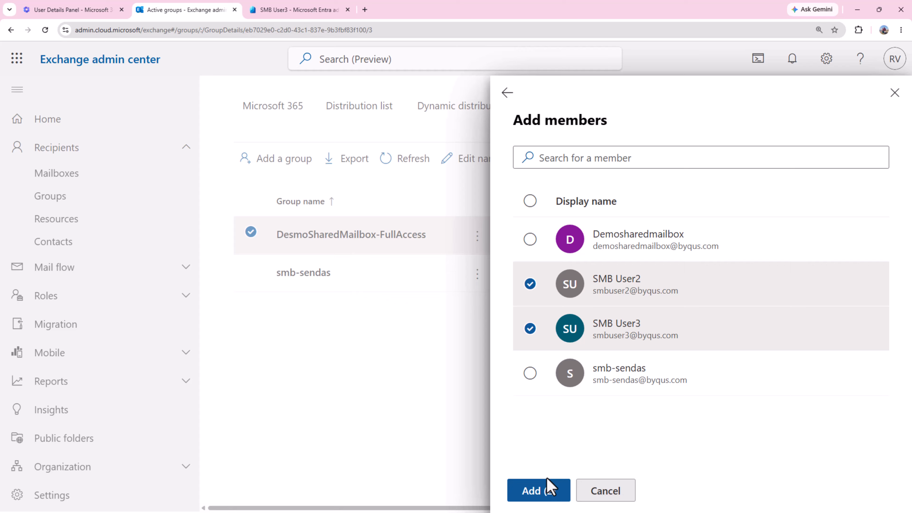
left_click(549, 490)
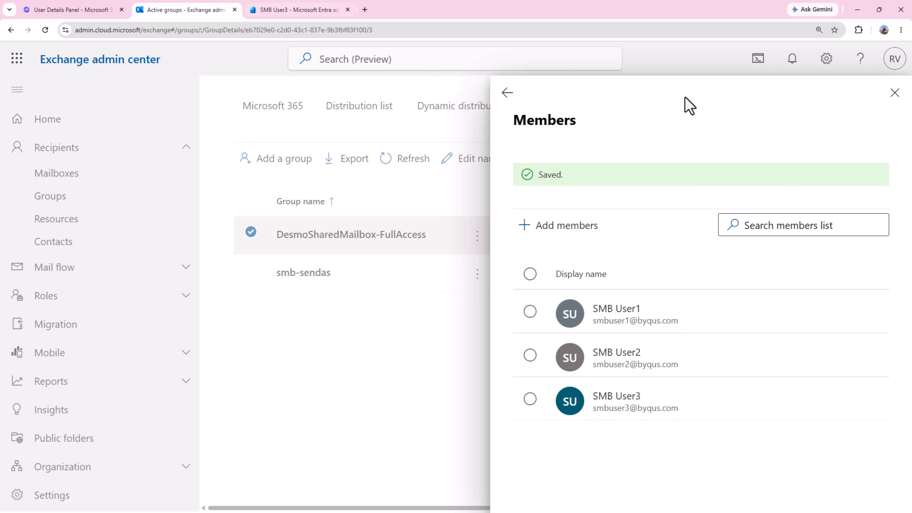
left_click(894, 94)
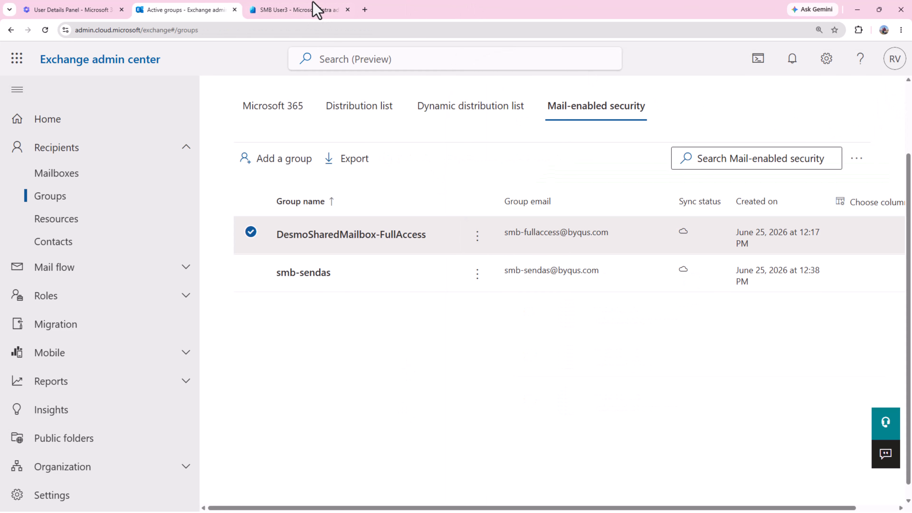
left_click(315, 10)
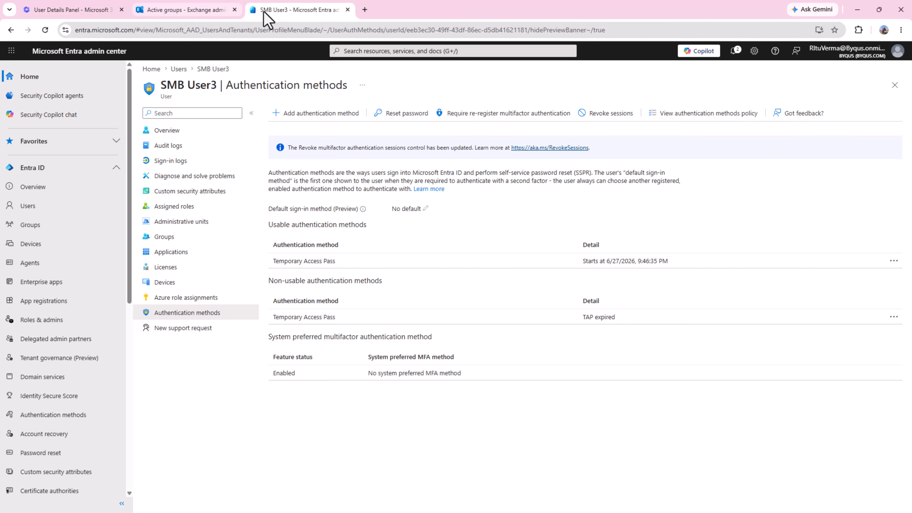
Reload Outlook on the web so it picks up the new mailbox permissions.
left_click(143, 13)
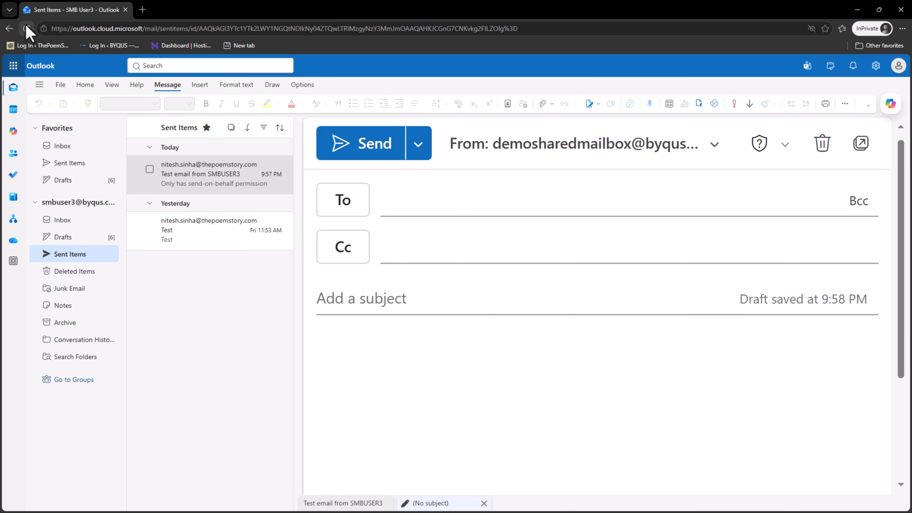
left_click(27, 28)
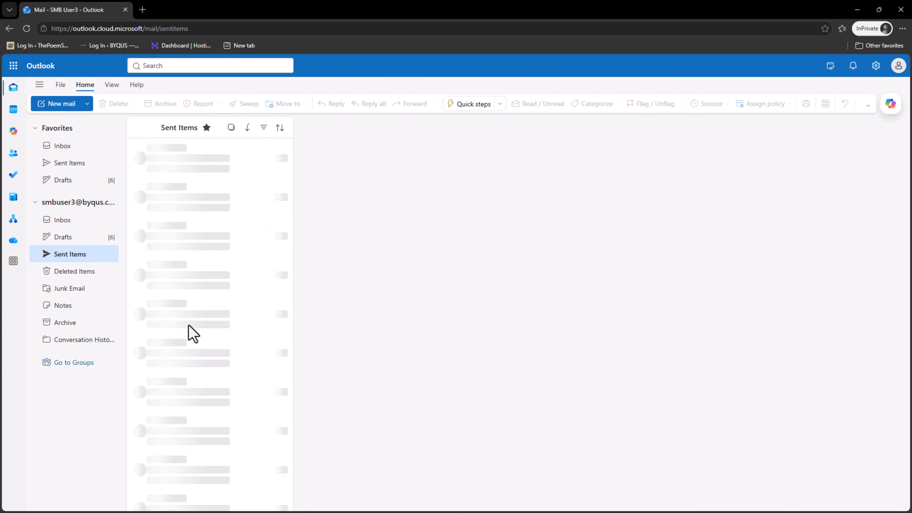
left_click(27, 29)
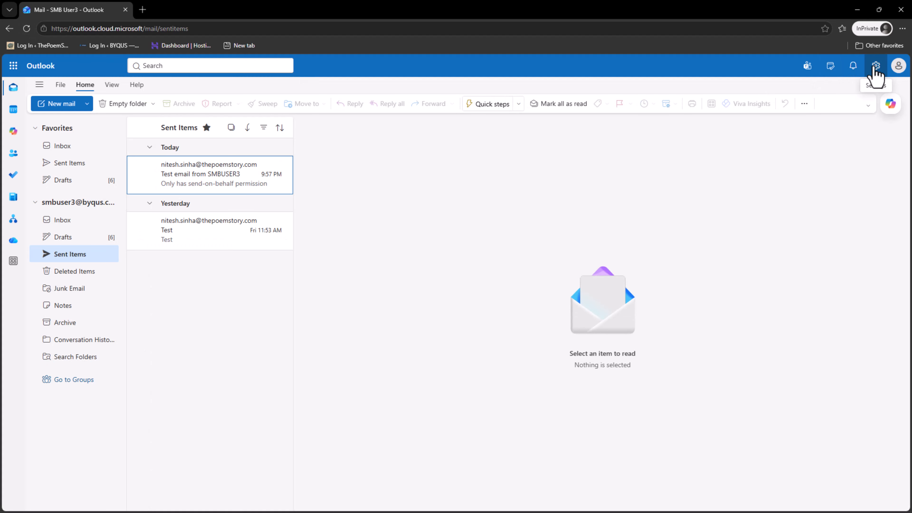
Add Demosharedmailbox as a shared account under Settings > Account > Shared with me.
left_click(876, 67)
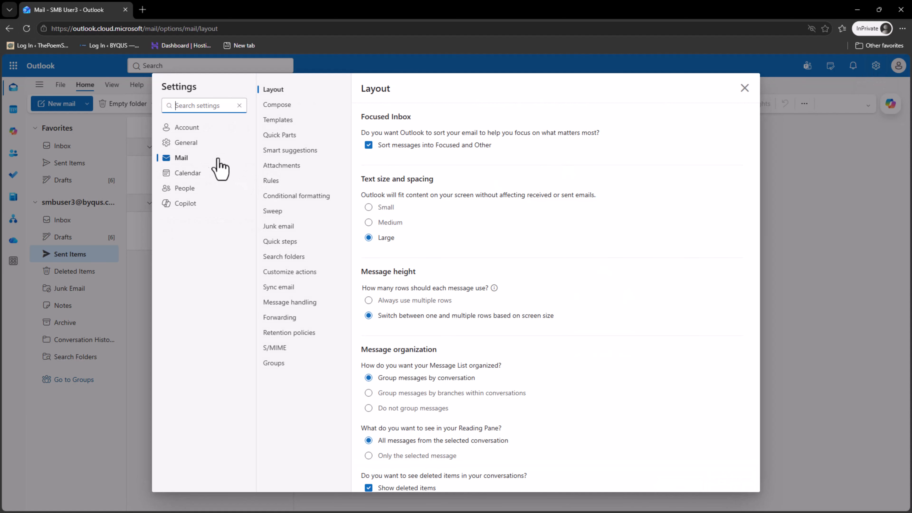
left_click(199, 129)
left_click(296, 106)
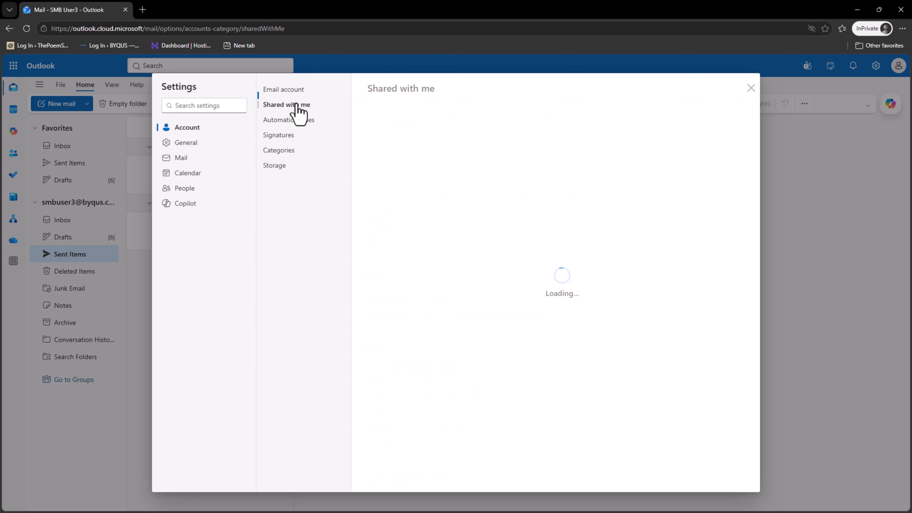
left_click(725, 118)
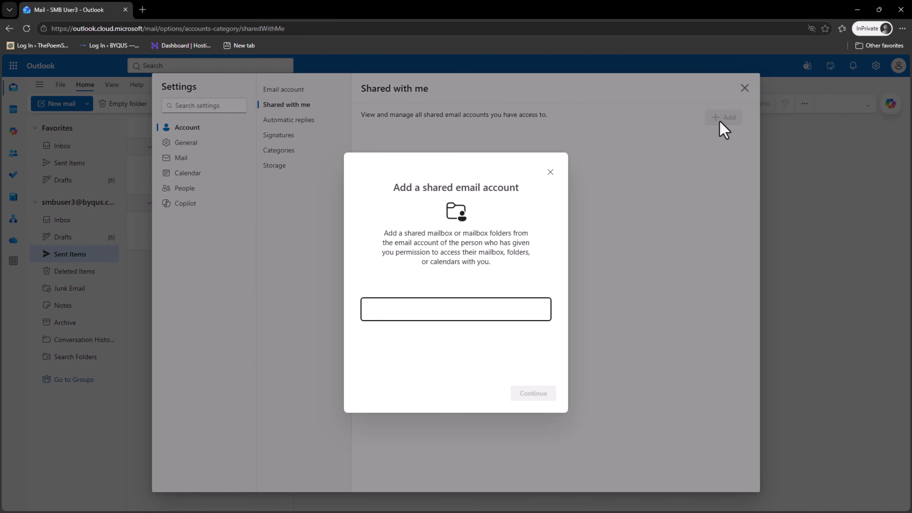
type("demoshared")
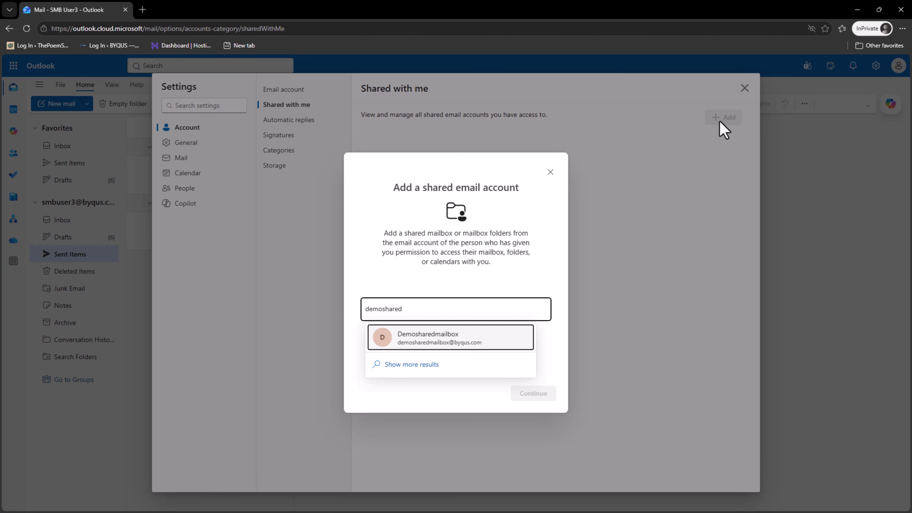
left_click(458, 339)
left_click(551, 395)
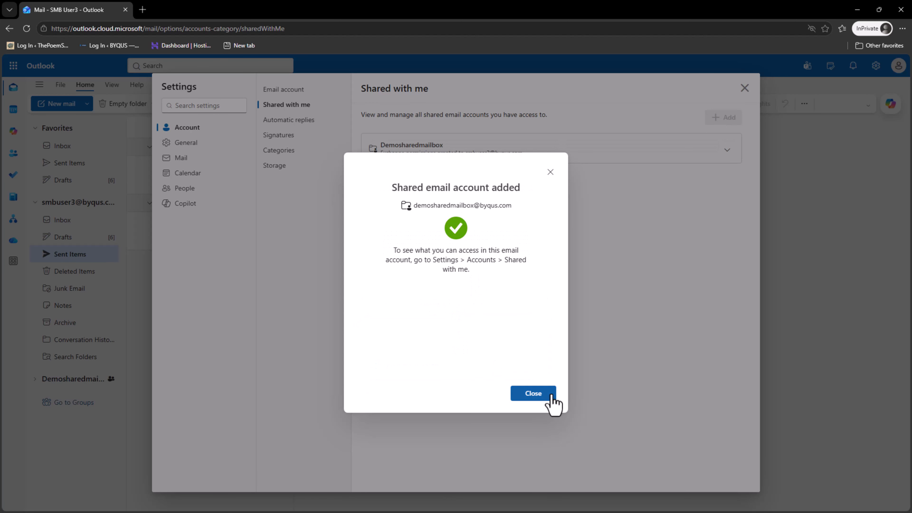
left_click(552, 395)
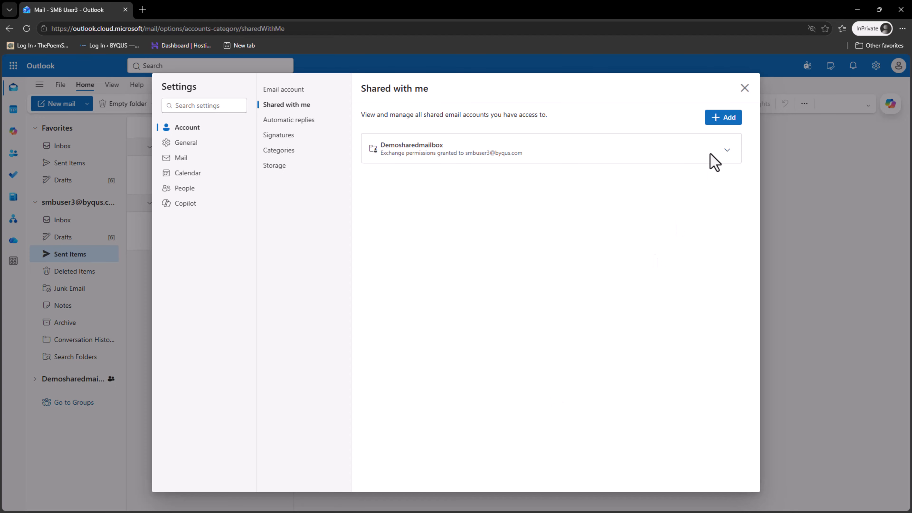
left_click(743, 89)
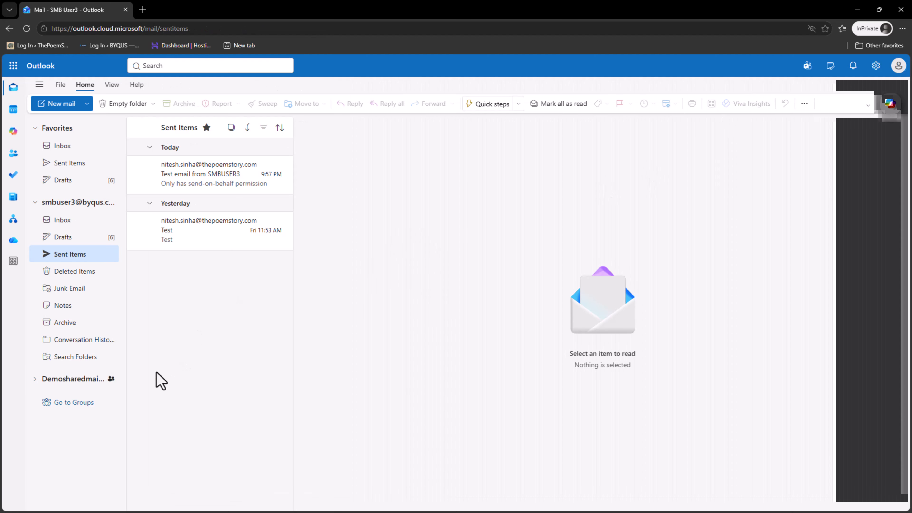
Try expanding Demosharedmailbox twice despite permission errors, then minimize the Outlook and Exchange browser windows.
left_click(36, 380)
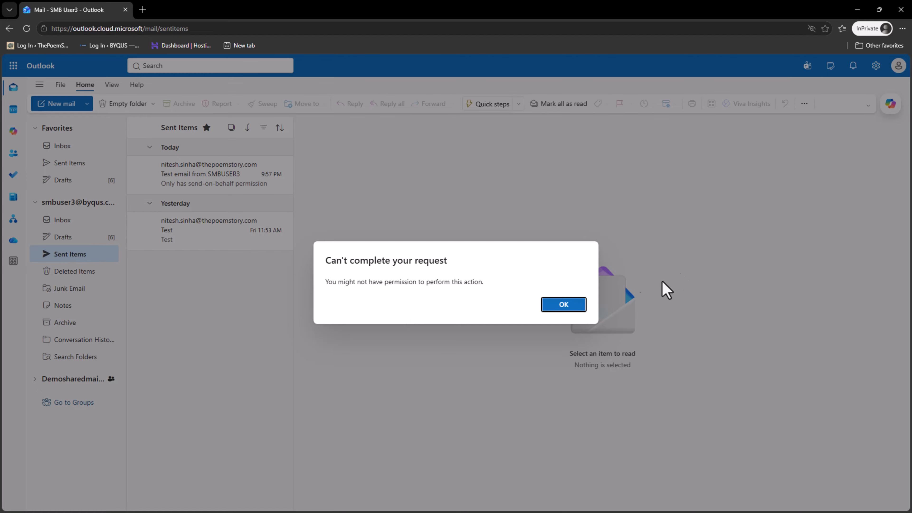
left_click(563, 306)
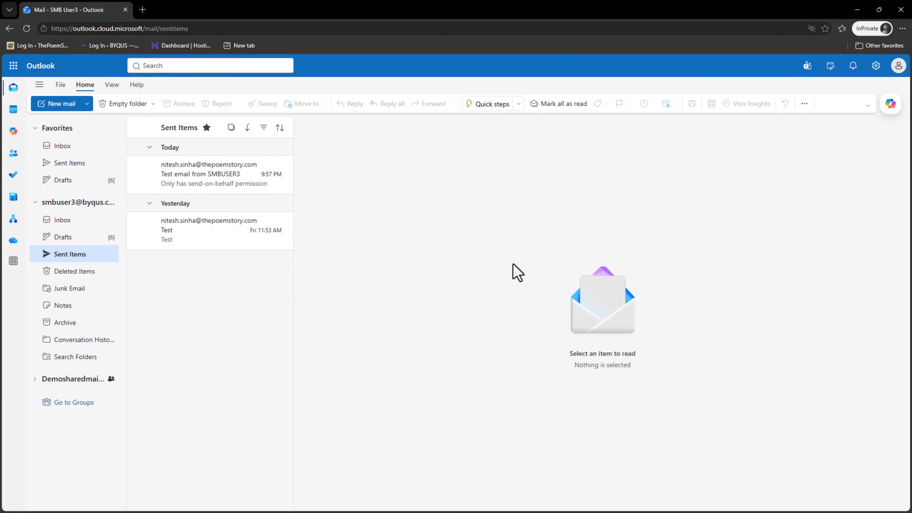
left_click(26, 28)
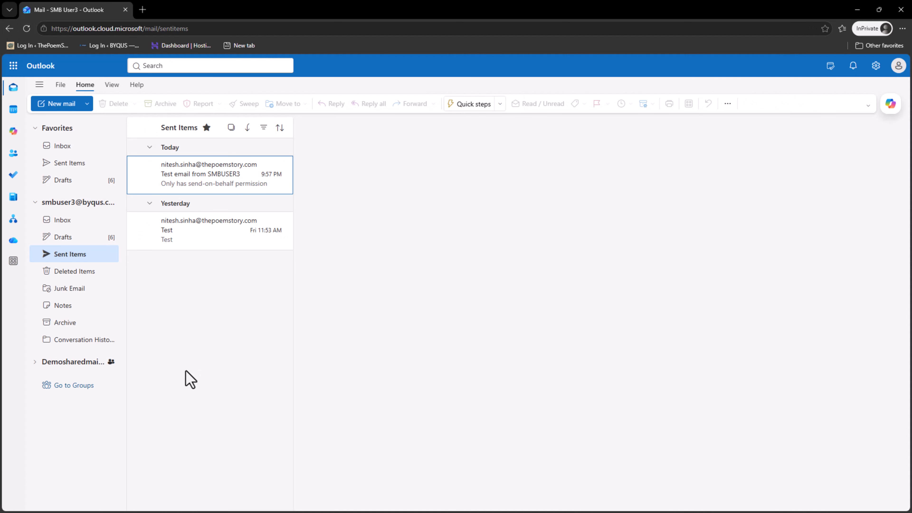
left_click(76, 379)
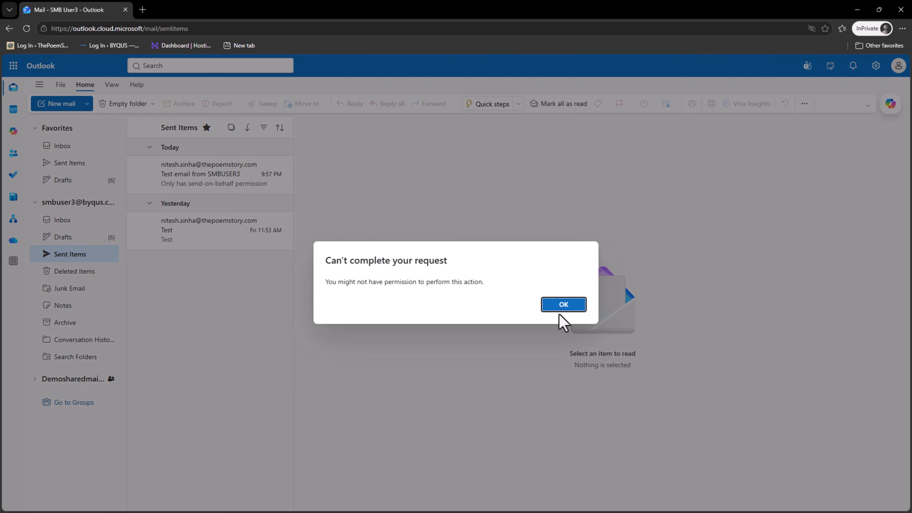
left_click(561, 308)
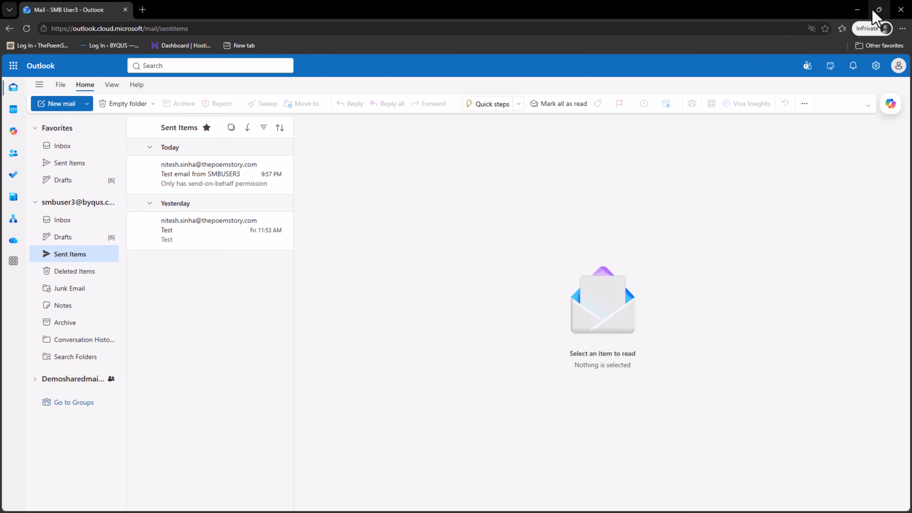
left_click(857, 11)
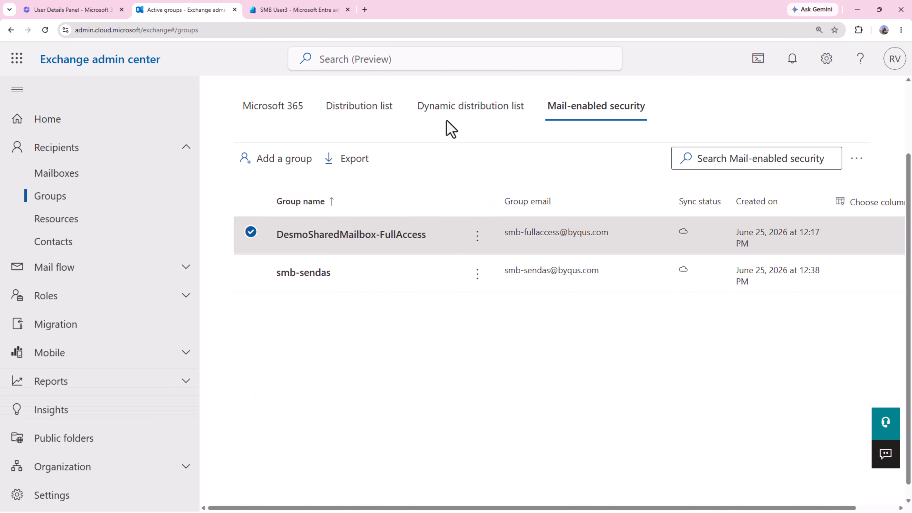
left_click(858, 10)
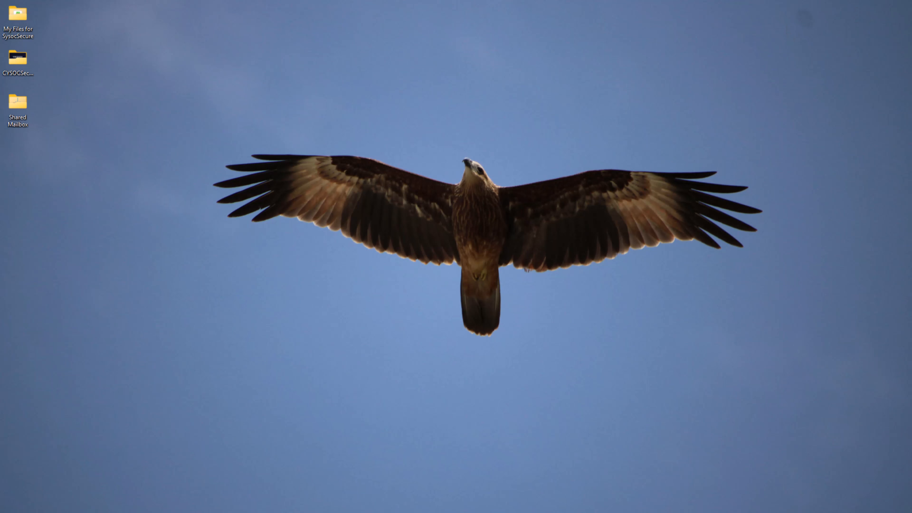
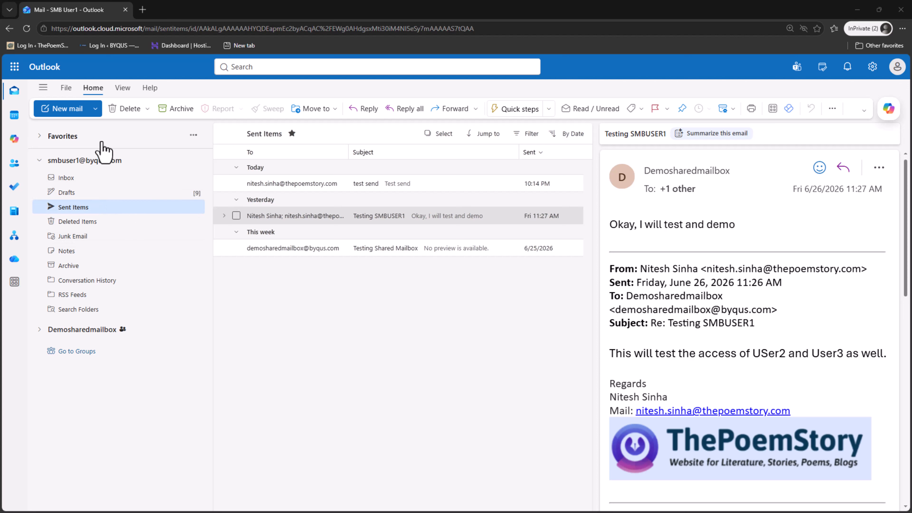
View the sender card on User1's Testing SMBUSER1 sent message, then expand Demosharedmailbox's folders.
left_click(75, 208)
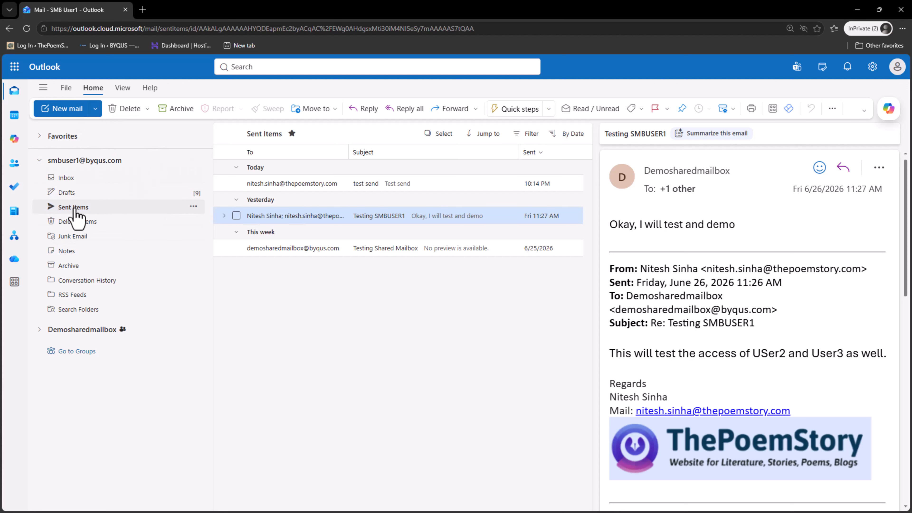
left_click(678, 176)
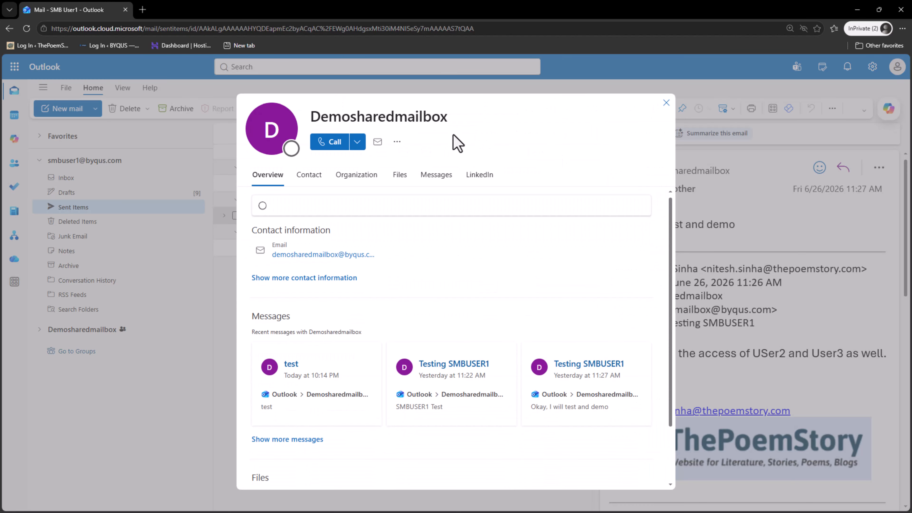
left_click(665, 103)
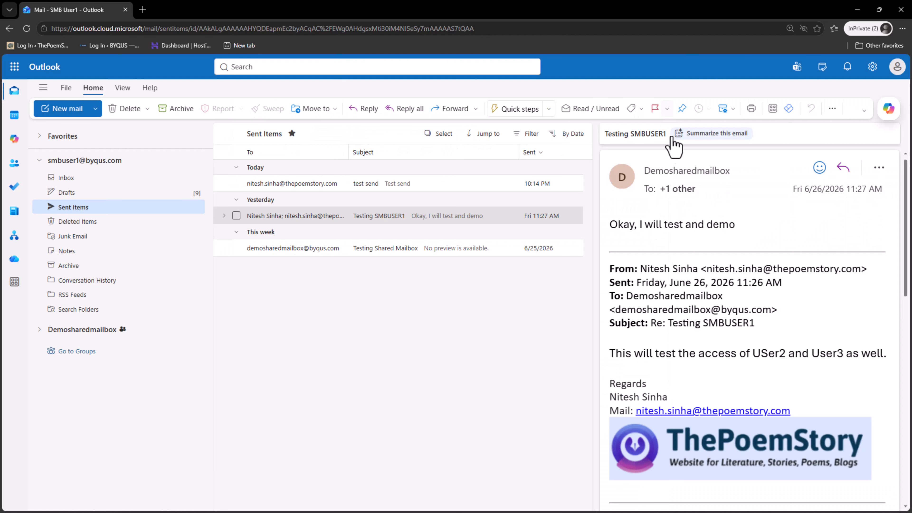
mouse_move(726, 179)
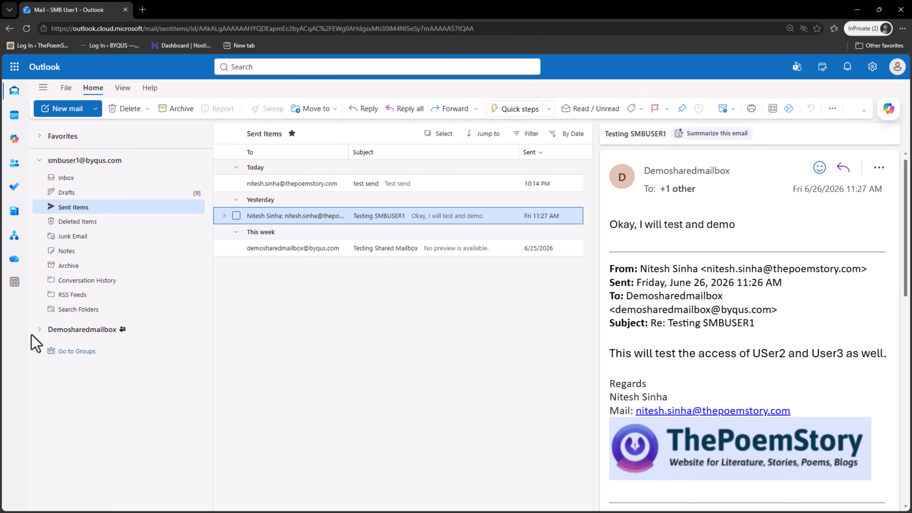
left_click(37, 331)
Load all of Demosharedmailbox's folders and switch between its Sent Items and Inbox.
left_click(88, 380)
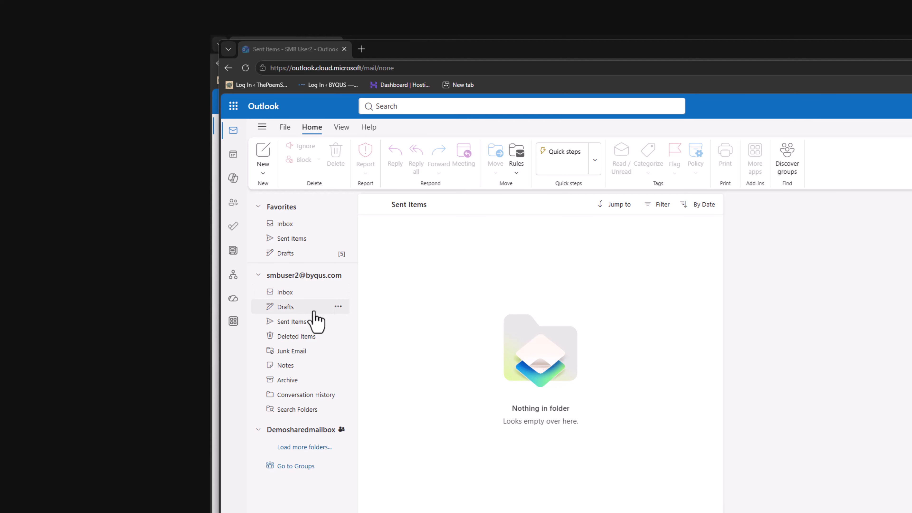
left_click(309, 443)
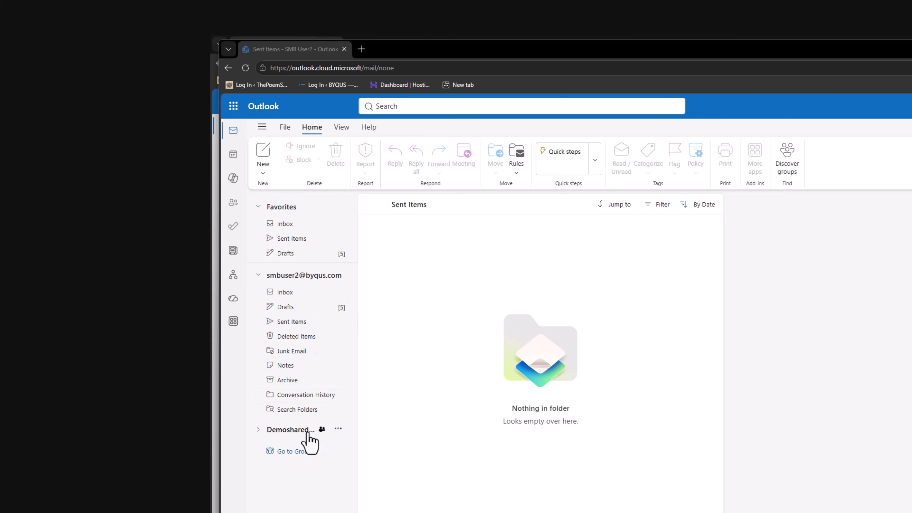
scroll(308, 434, "down", 2)
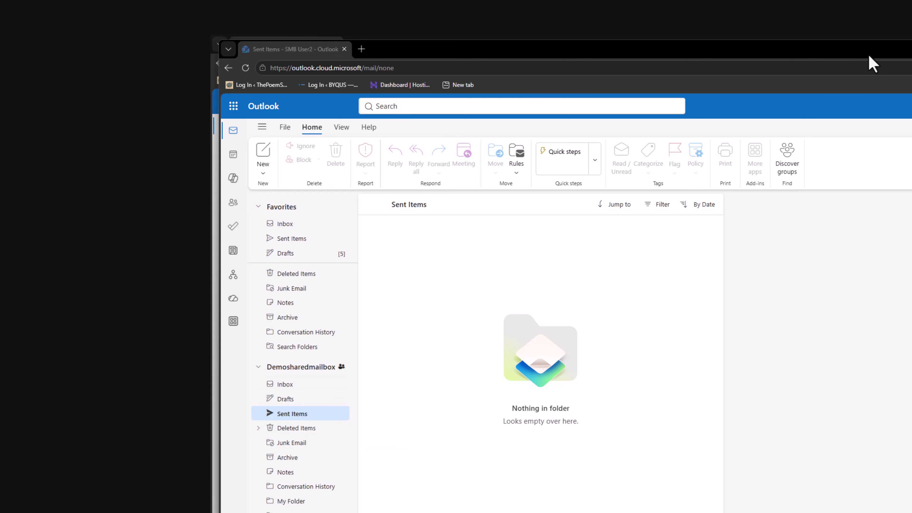
left_click(292, 417)
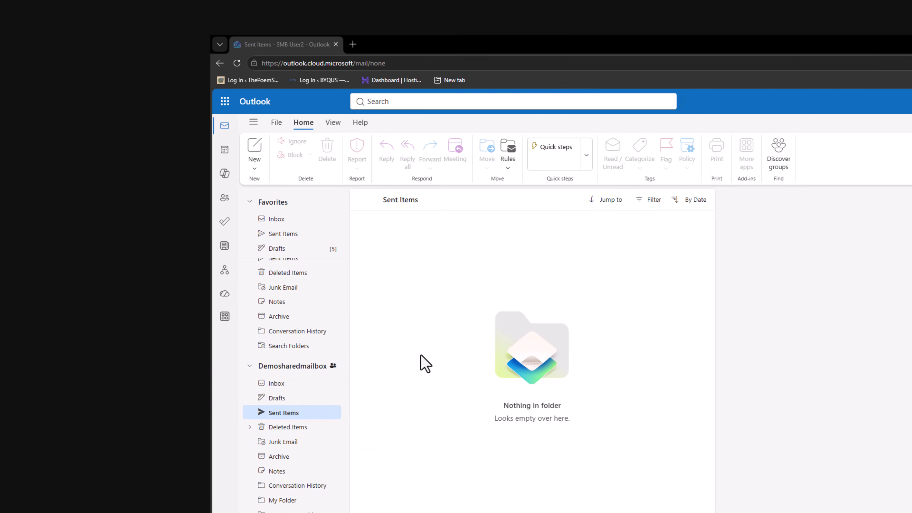
left_click(300, 386)
left_click(296, 417)
left_click(295, 382)
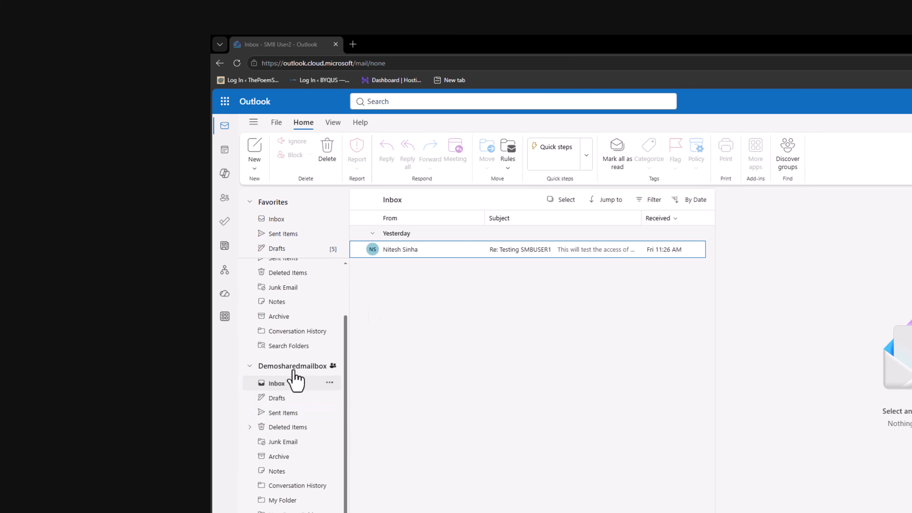
Read the Re: Testing SMBUSER1 message, compare User2's own sent mail, then return to the shared Sent Items.
left_click(526, 252)
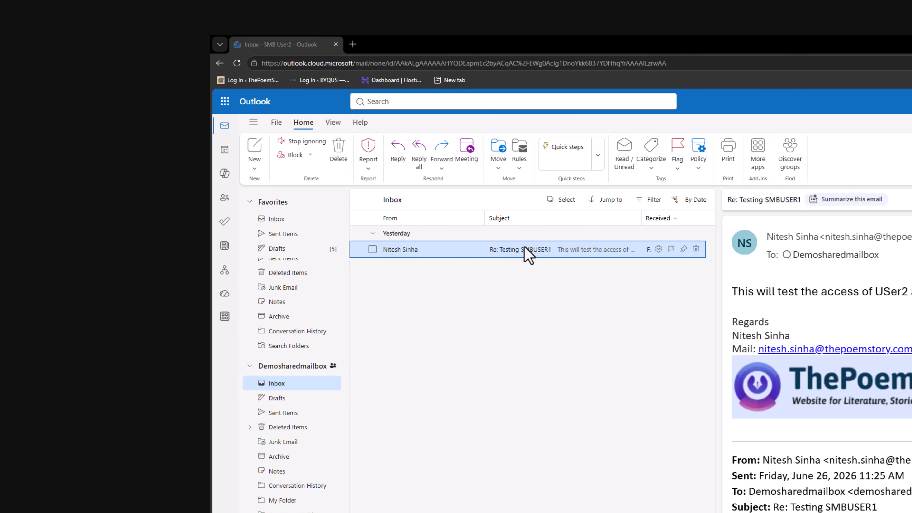
scroll(796, 341, "down", 5)
scroll(796, 342, "up", 5)
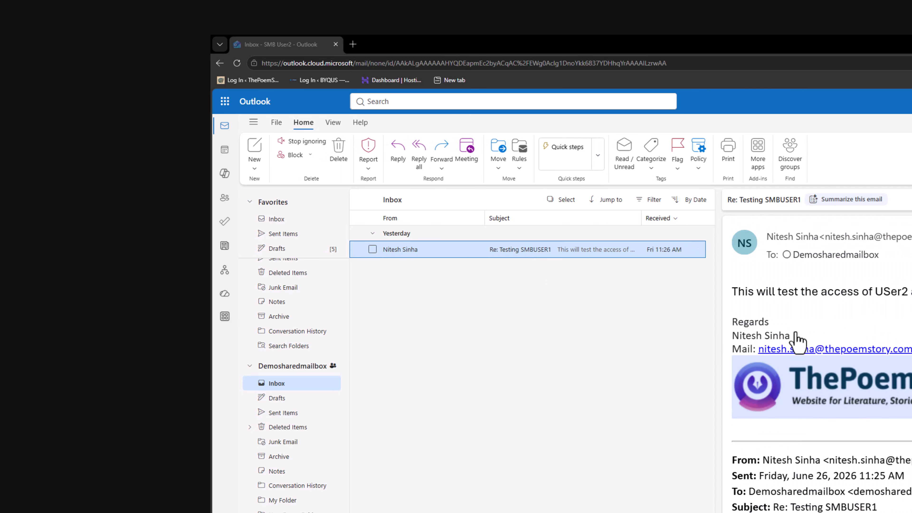
left_click(292, 416)
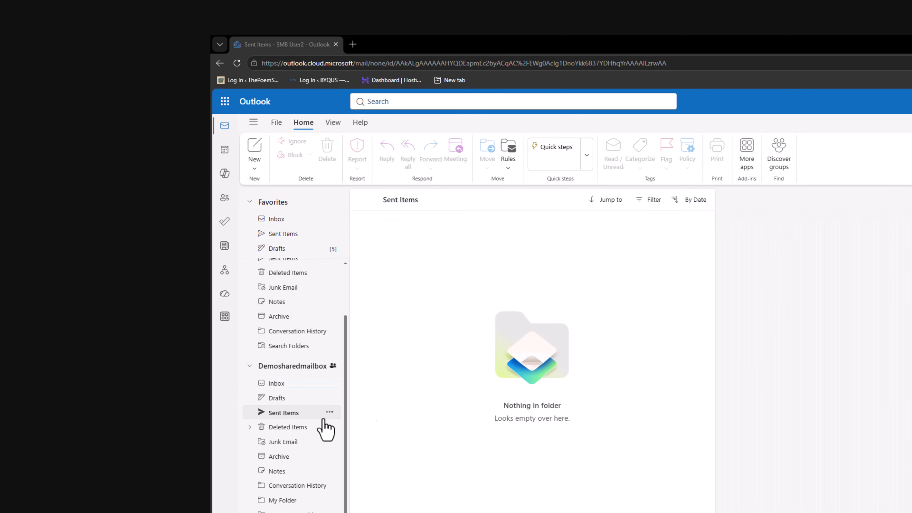
scroll(308, 370, "up", 3)
left_click(302, 237)
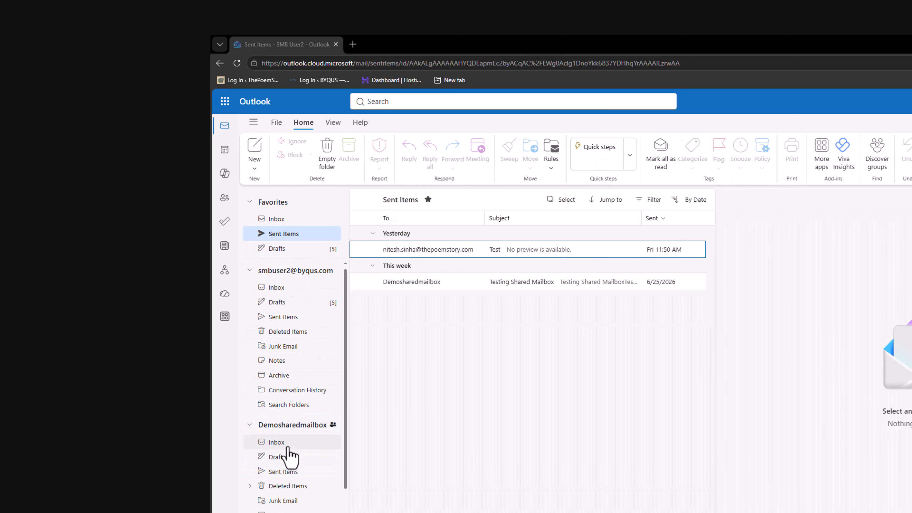
left_click(287, 472)
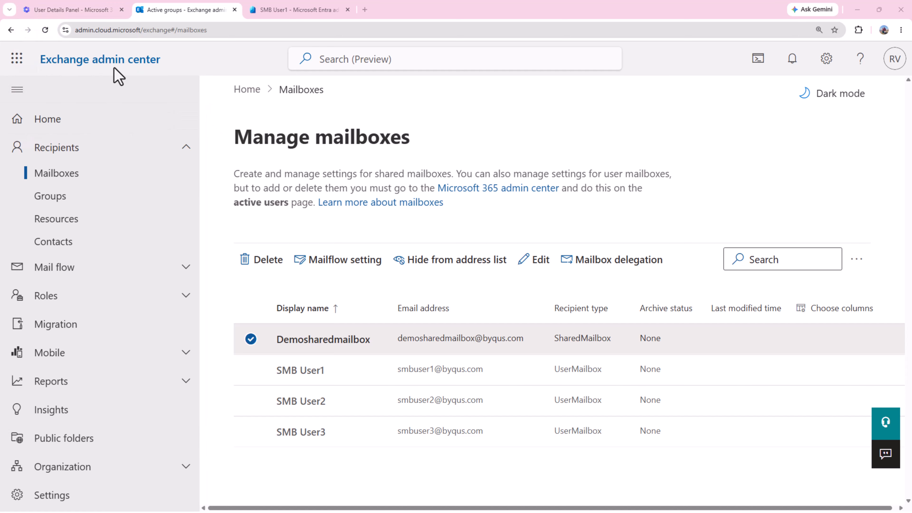
In the Microsoft 365 admin center, go to Teams & groups > Shared mailboxes.
left_click(71, 15)
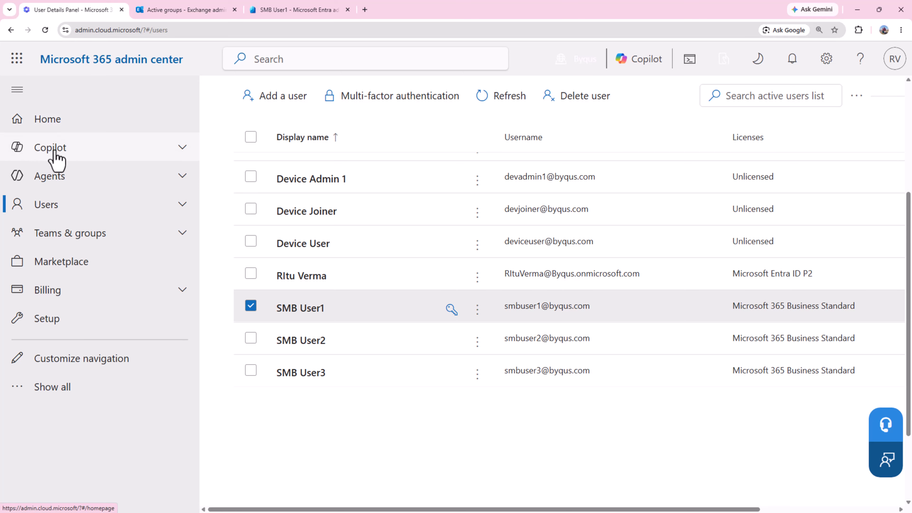
left_click(178, 239)
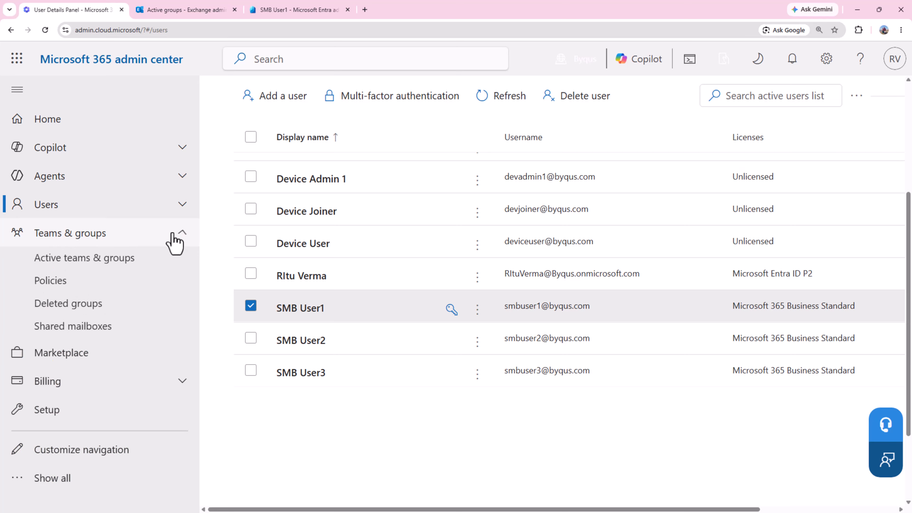
left_click(93, 339)
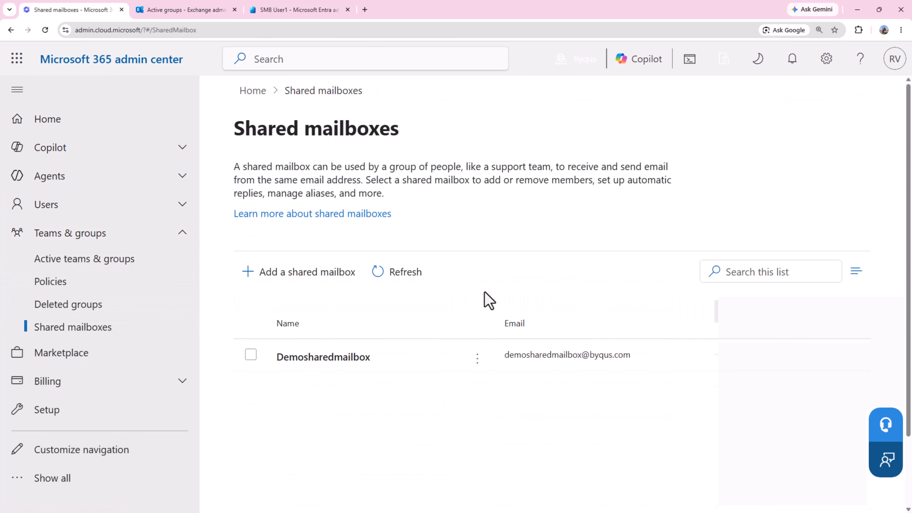
scroll(488, 302, "down", 1)
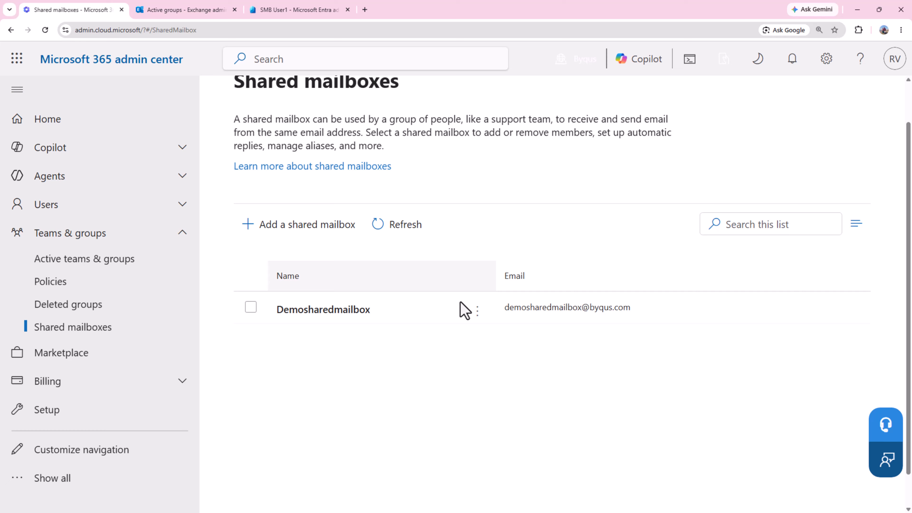
Open Demosharedmailbox's details and locate its Sent items setting.
left_click(323, 312)
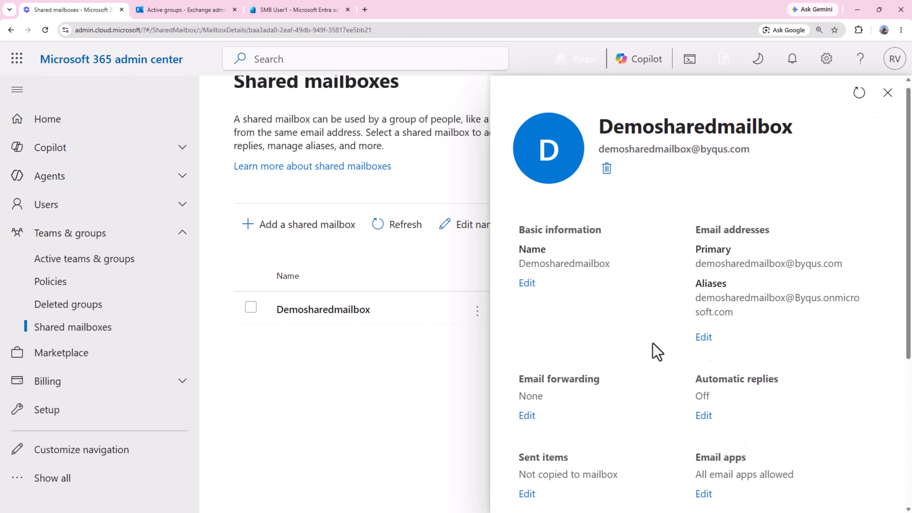
scroll(657, 351, "down", 2)
scroll(657, 352, "down", 4)
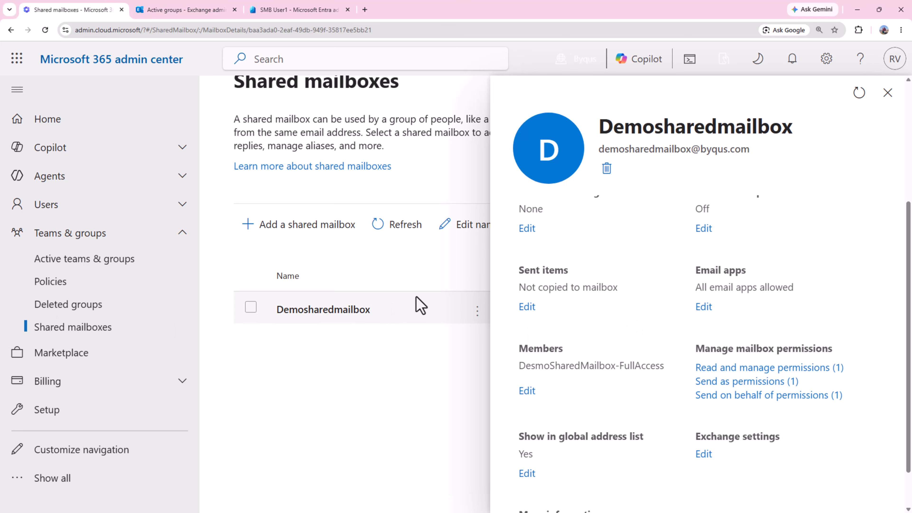
left_click_drag(519, 270, 620, 293)
left_click(575, 329)
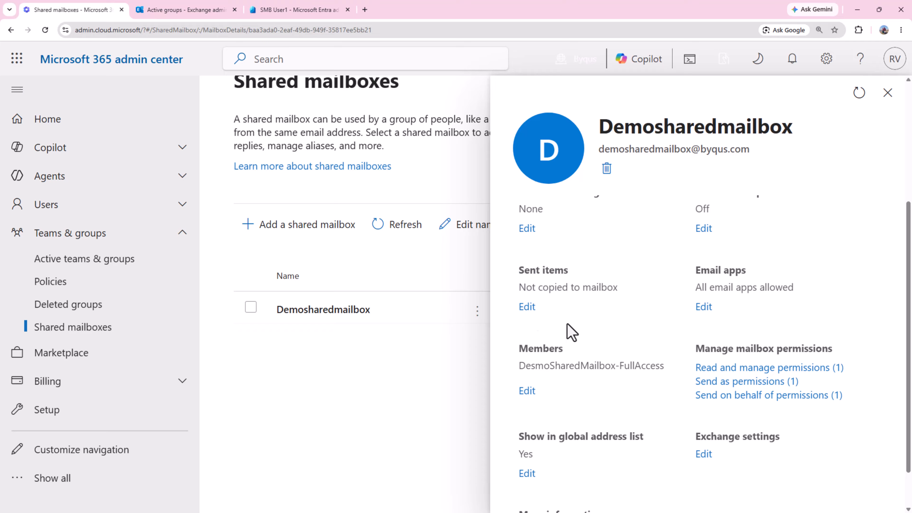
Enable copying items sent as and on behalf of Demosharedmailbox, save, and close the panel.
left_click(527, 306)
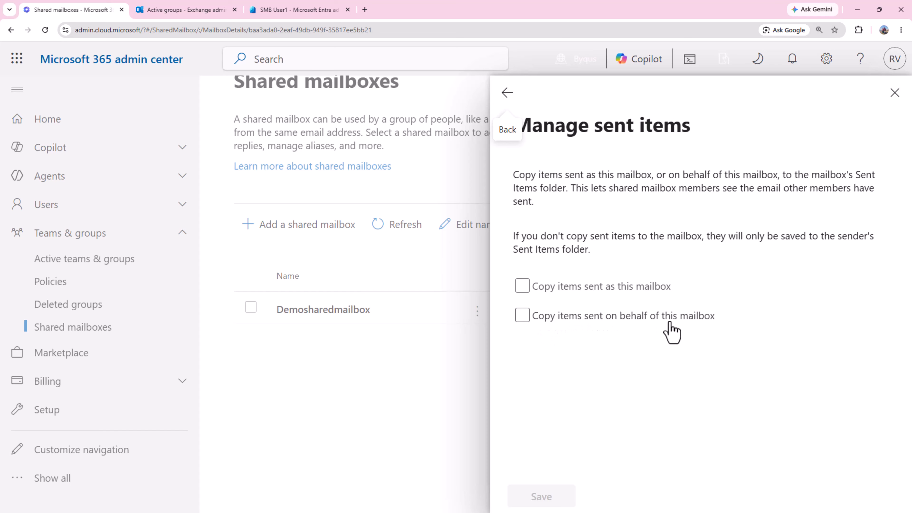
left_click(520, 288)
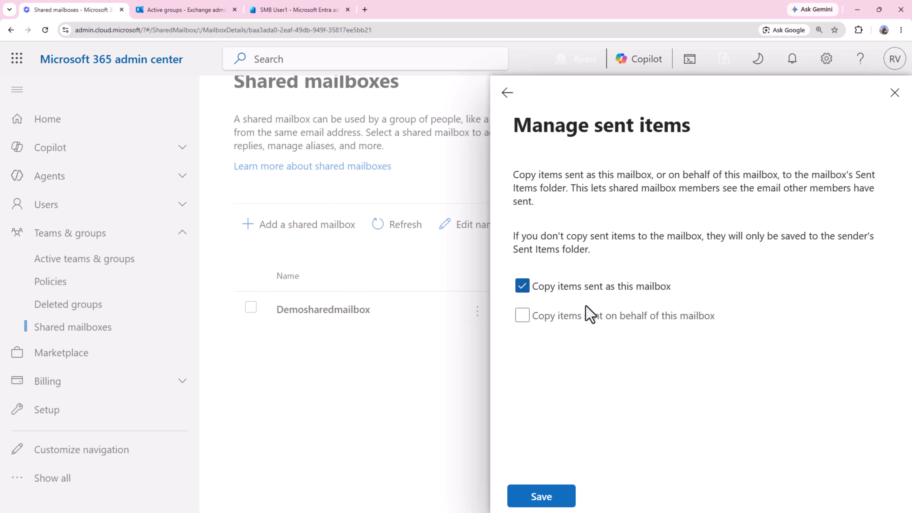
left_click(526, 319)
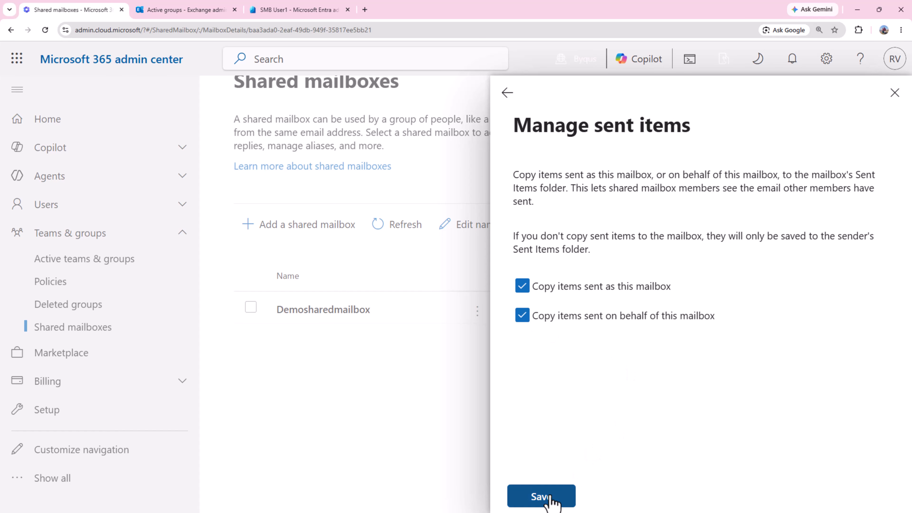
left_click(551, 503)
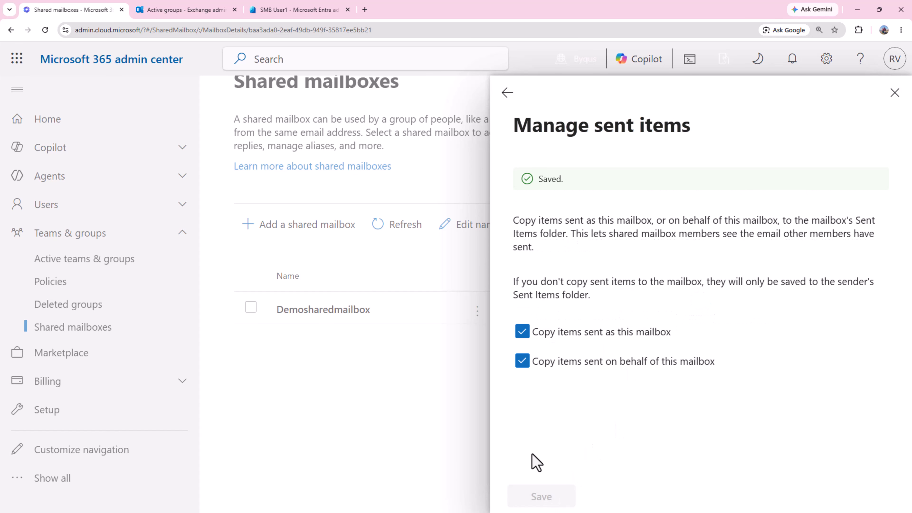
left_click(894, 93)
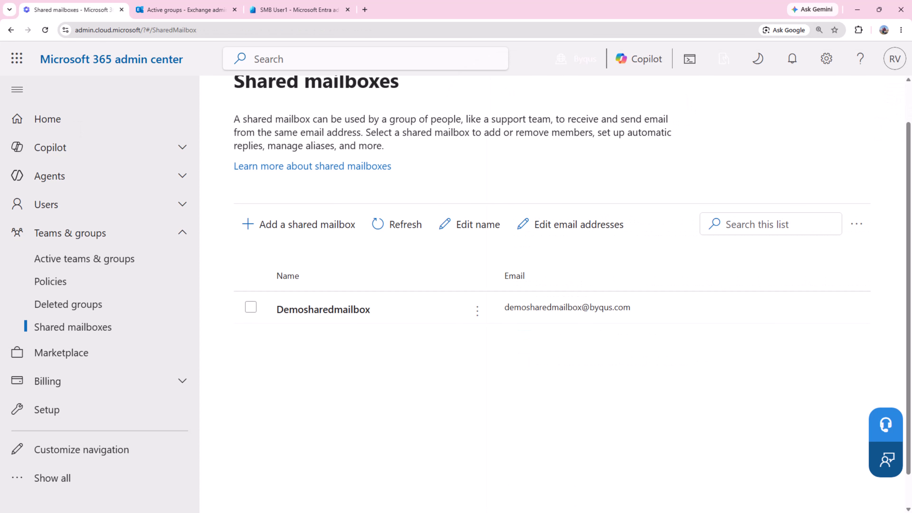
In User2's Outlook, start a new message sent from the demosharedmailbox address.
key("alt+Tab")
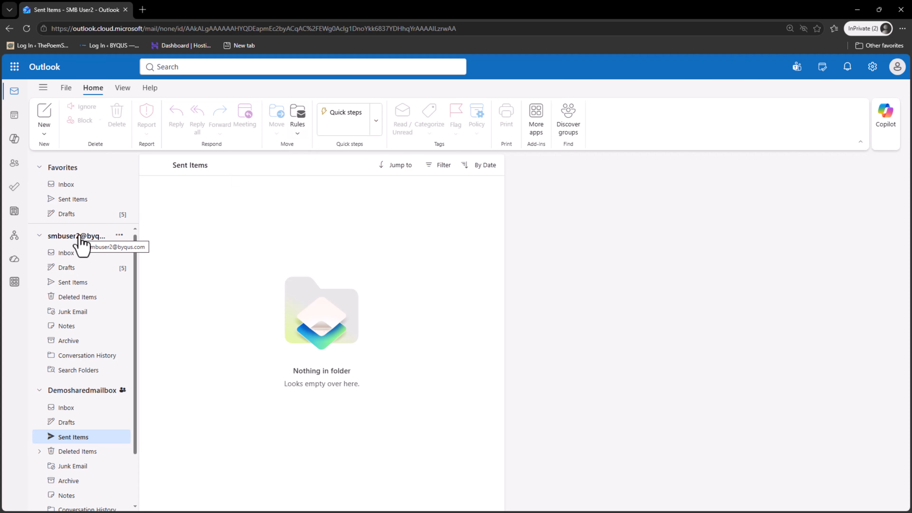
left_click(44, 119)
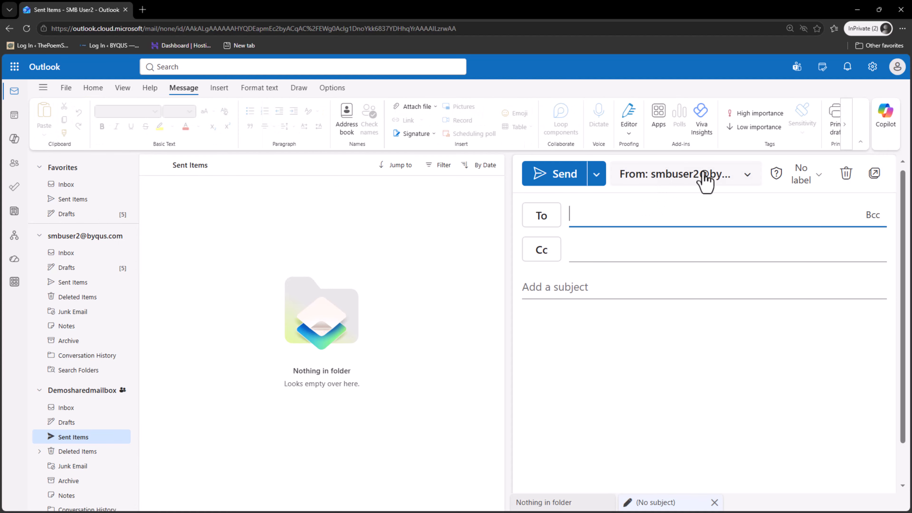
left_click(746, 179)
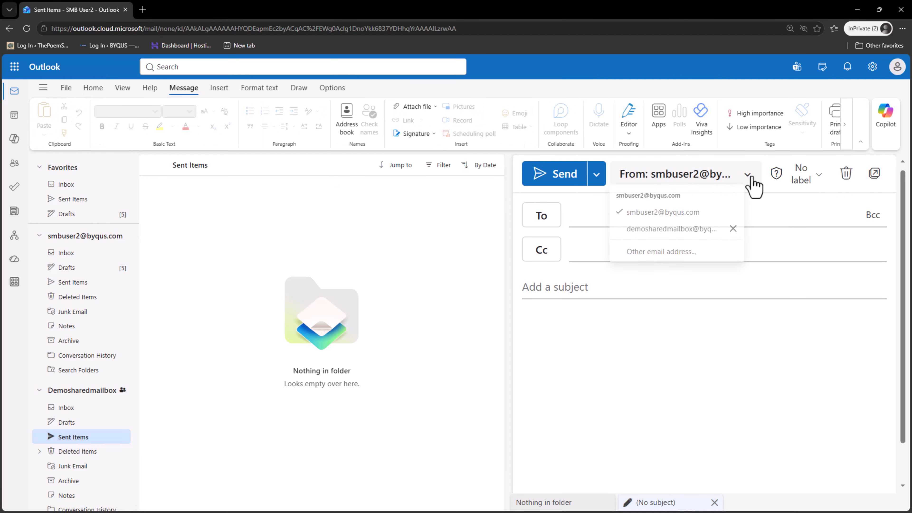
left_click(674, 232)
Address it to the external contact, with subject 'Test', and begin the body.
left_click(659, 213)
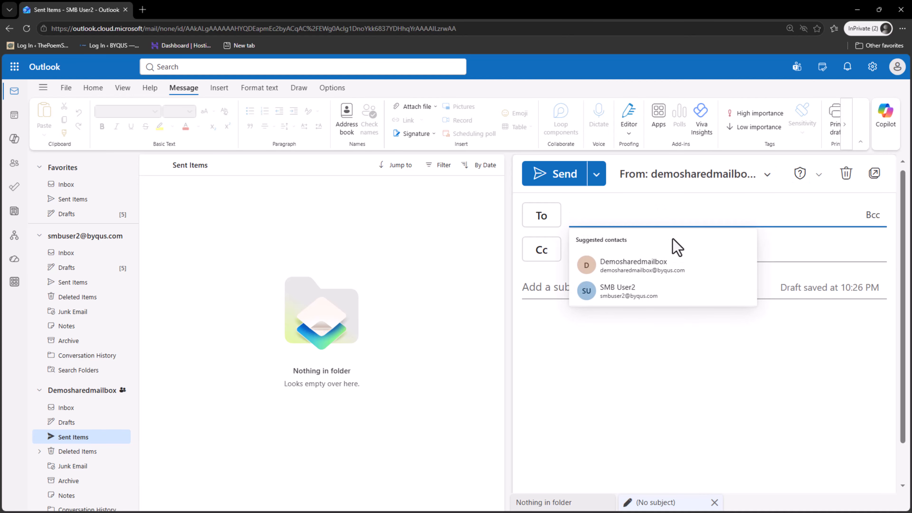
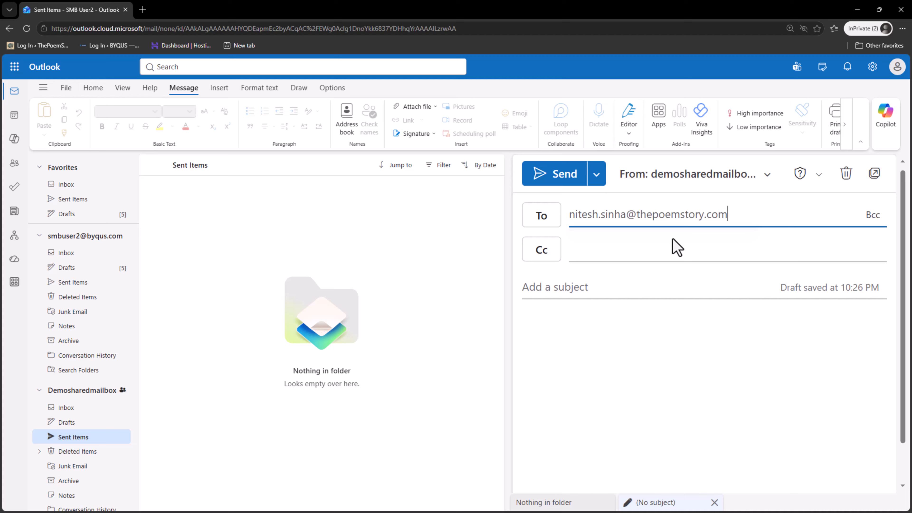
key("Tab")
key("Tab")
key("Tab")
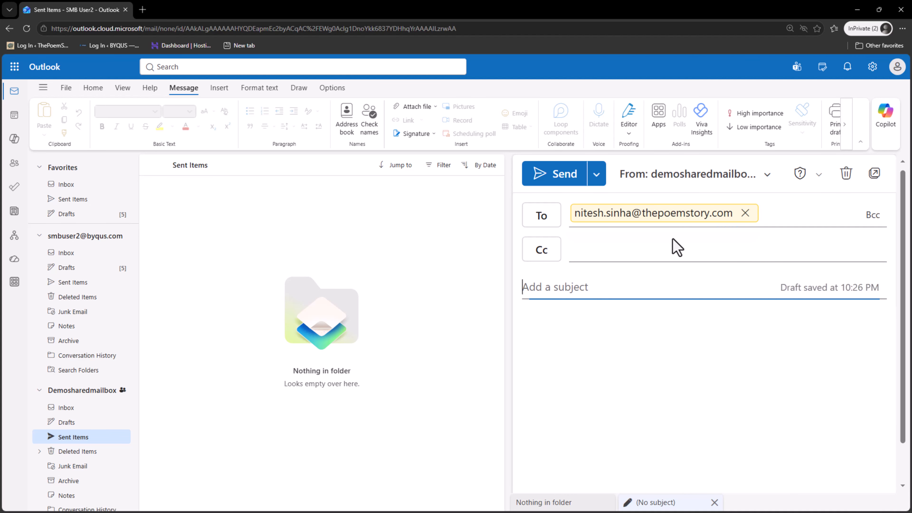
type("Test")
key("Tab")
type("T")
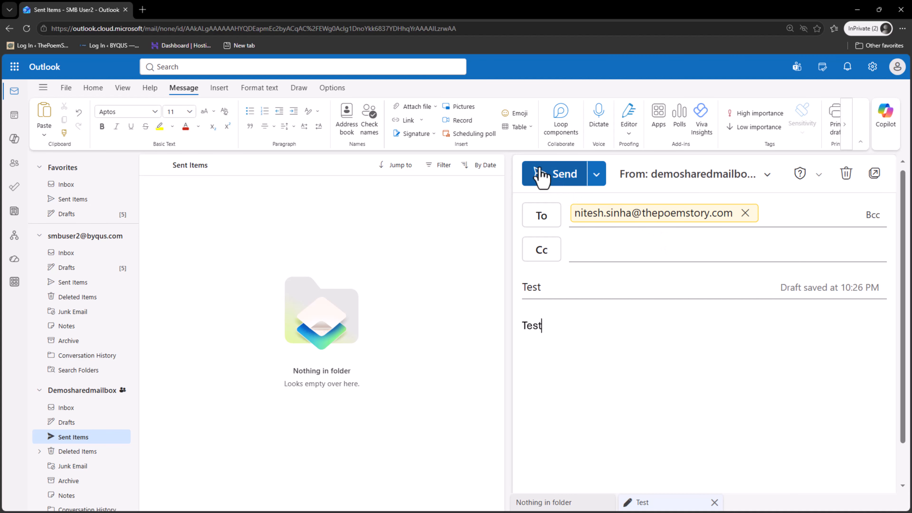
Send the Test message and find it in Demosharedmailbox's Sent Items, not smbuser2's own.
left_click(550, 174)
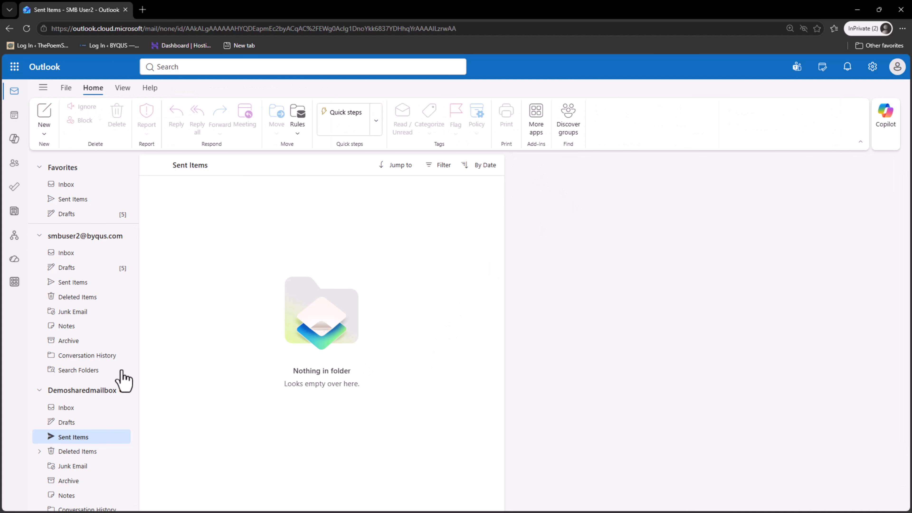
left_click(67, 408)
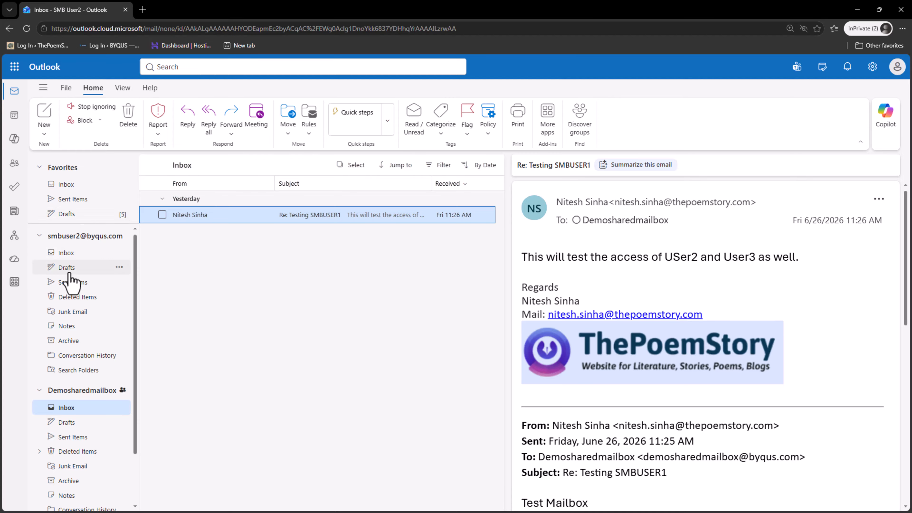
left_click(72, 282)
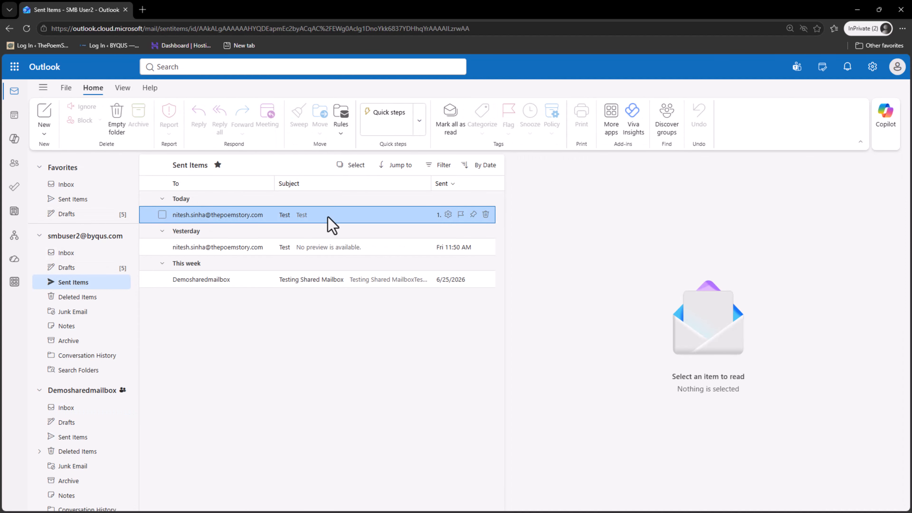
left_click(328, 217)
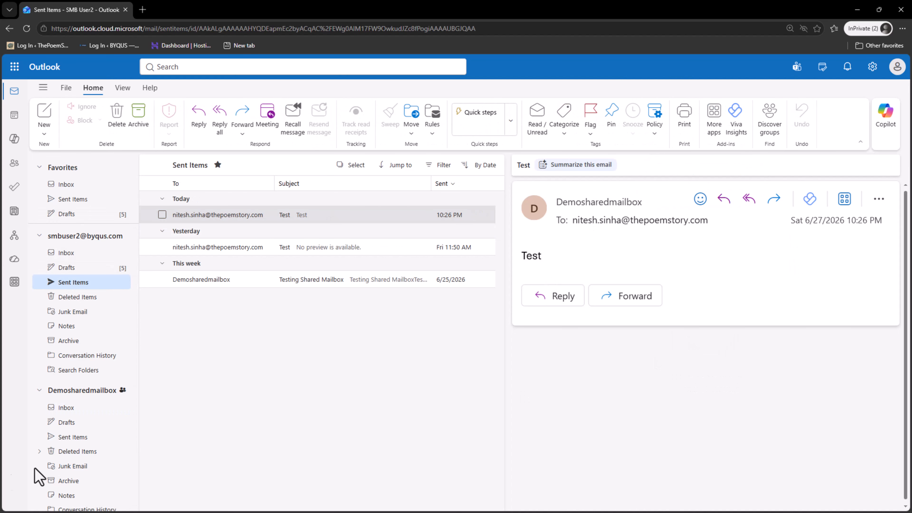
scroll(93, 431, "down", 2)
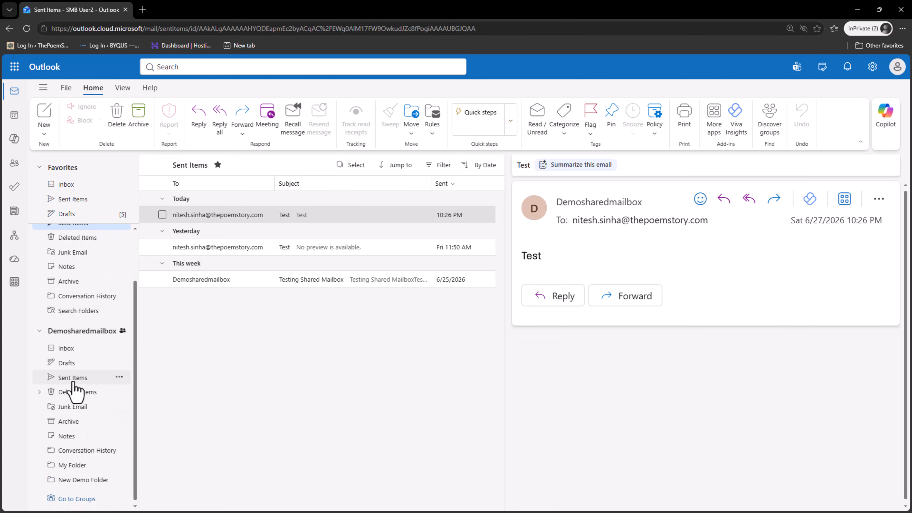
left_click(73, 380)
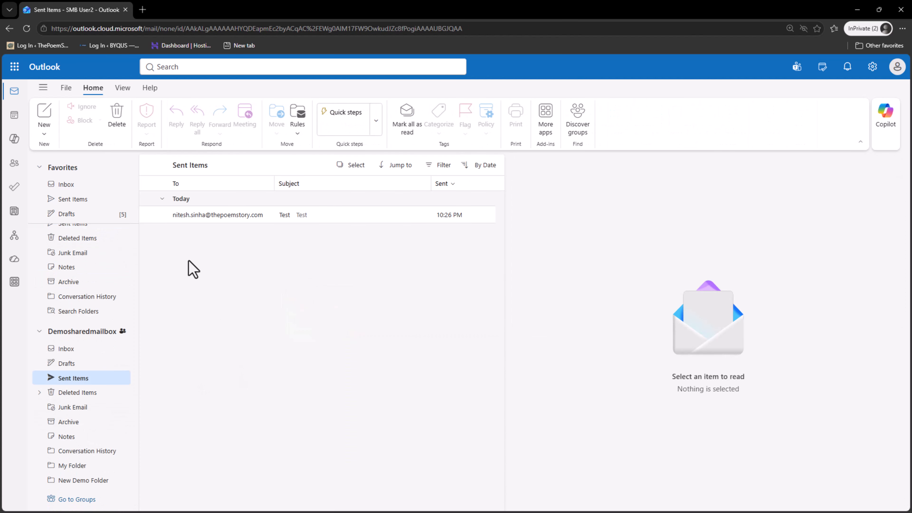
left_click(197, 220)
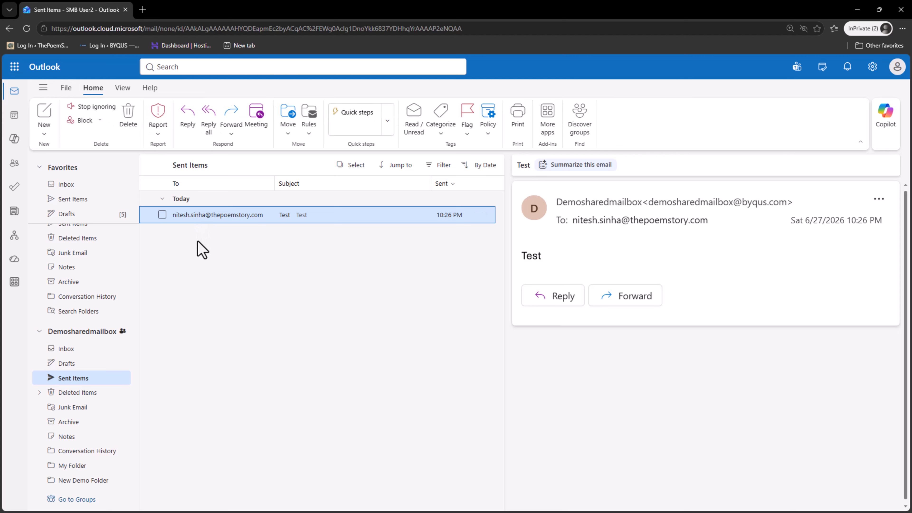
Switch to the SMB User1 account and open Demosharedmailbox's Sent Items showing the Test message.
left_click(897, 68)
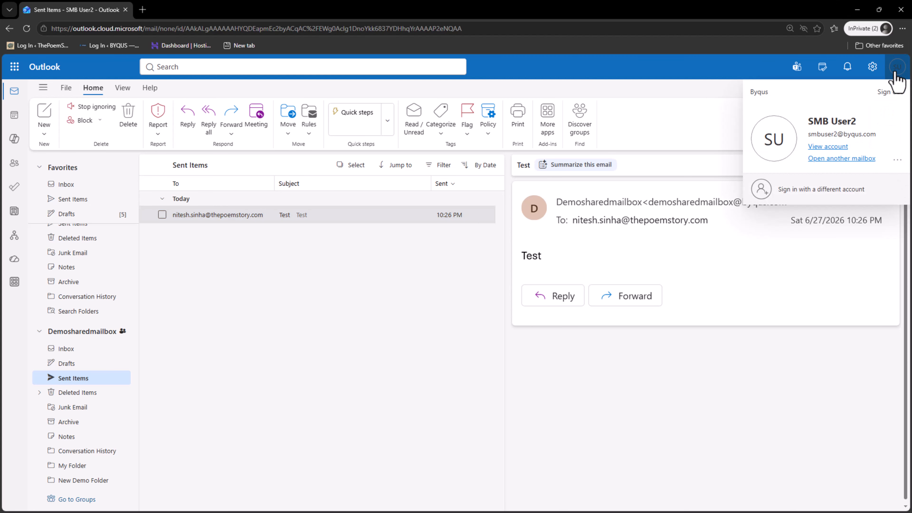
left_click(861, 192)
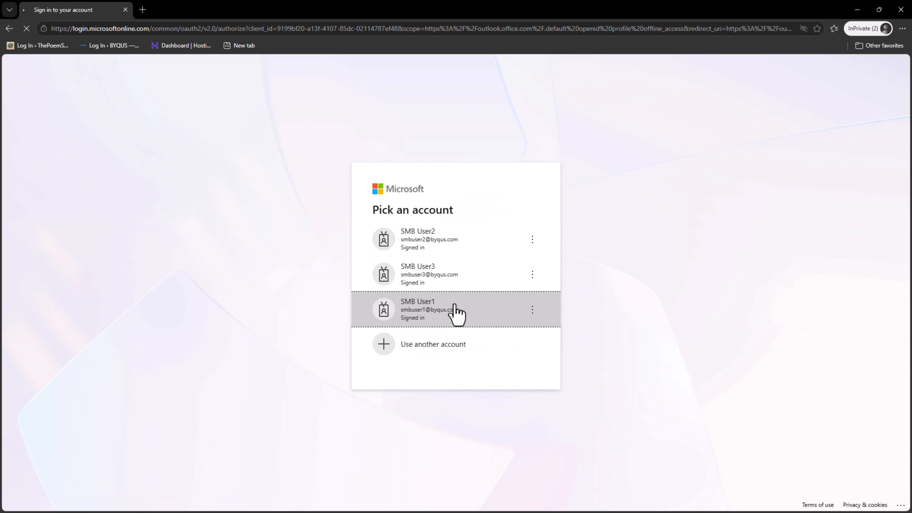
left_click(455, 310)
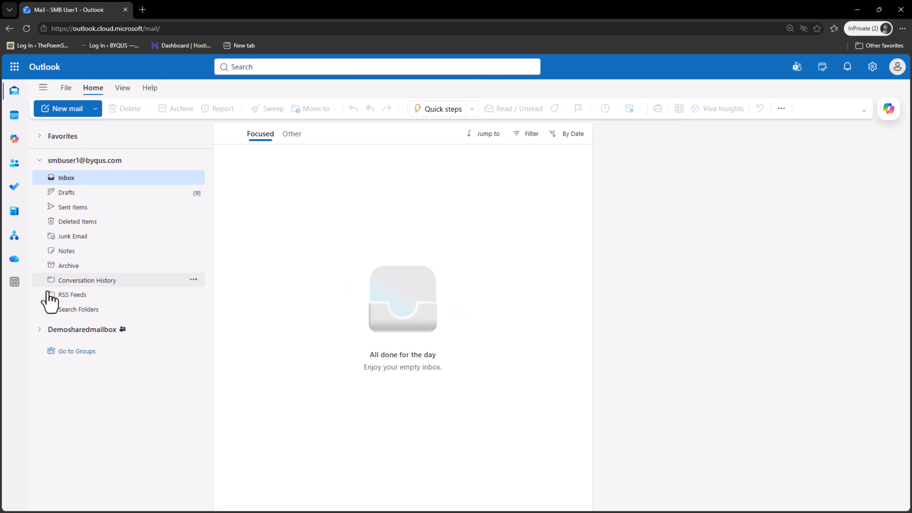
left_click(39, 328)
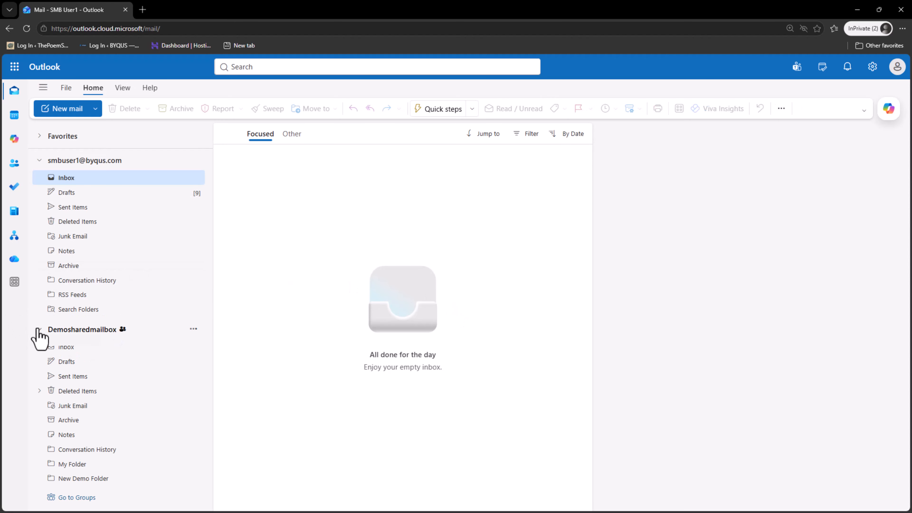
left_click(118, 381)
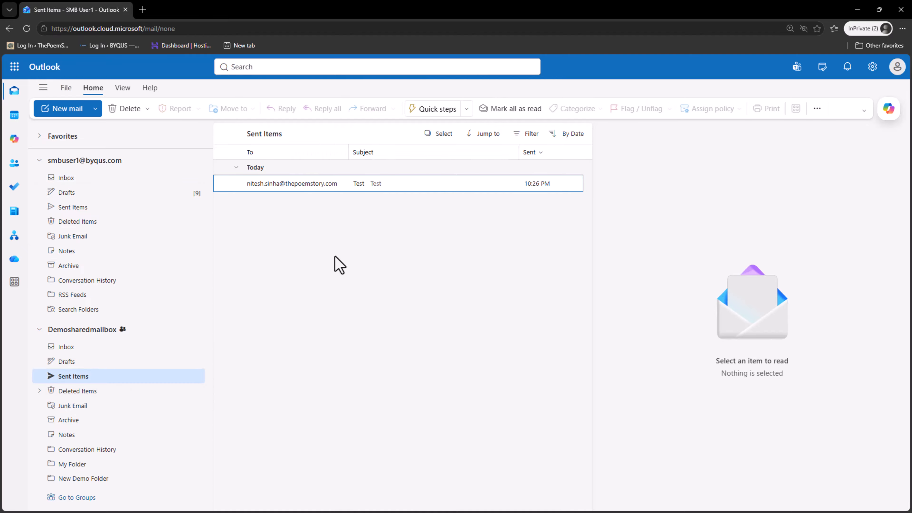
Reply all to the Test message with 'Okay, I am replying as SMB' and send it.
left_click(316, 184)
right_click(316, 184)
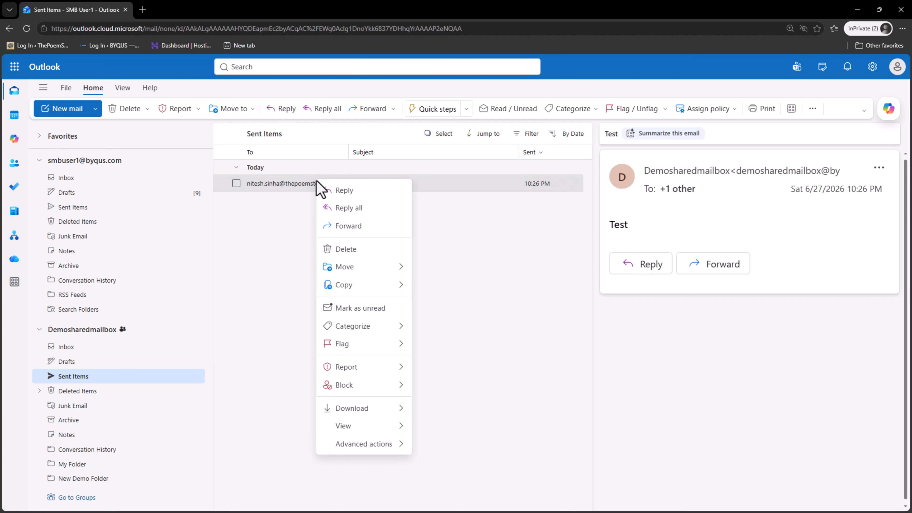
left_click(336, 207)
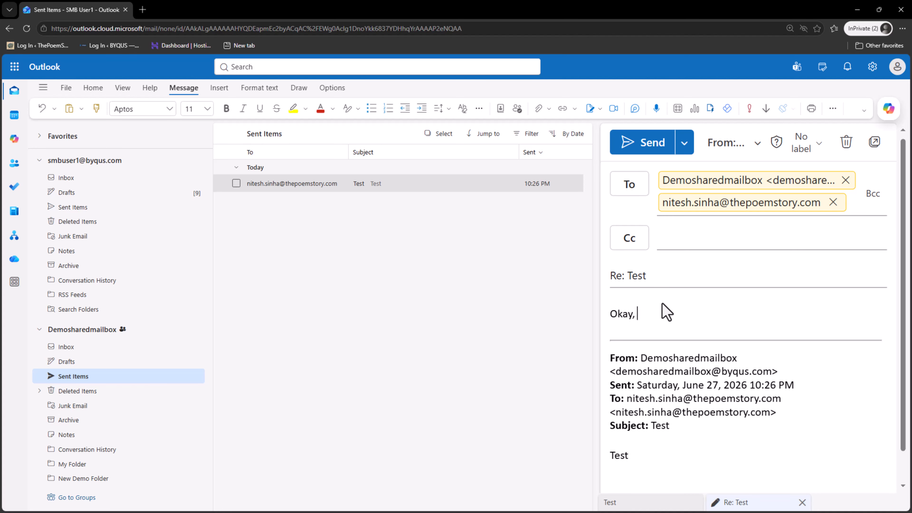
type("Okay, I am replying as SMBuser1")
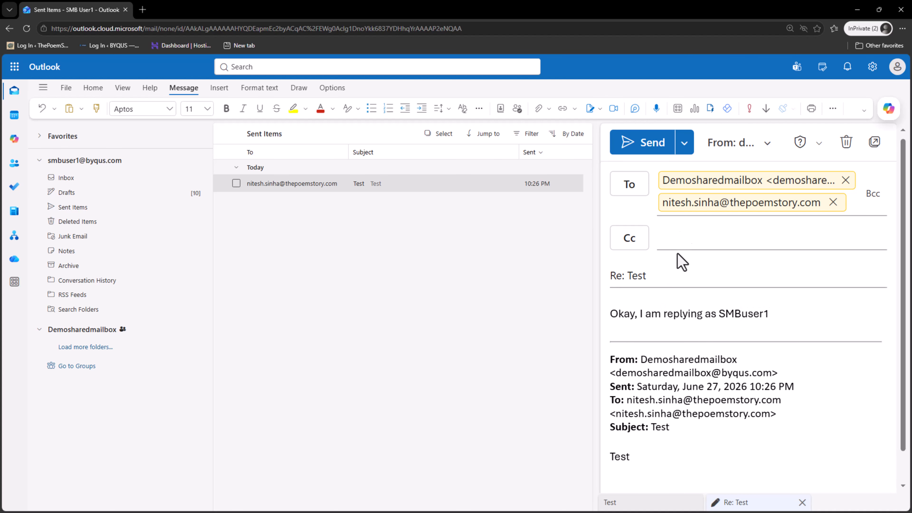
left_click(652, 147)
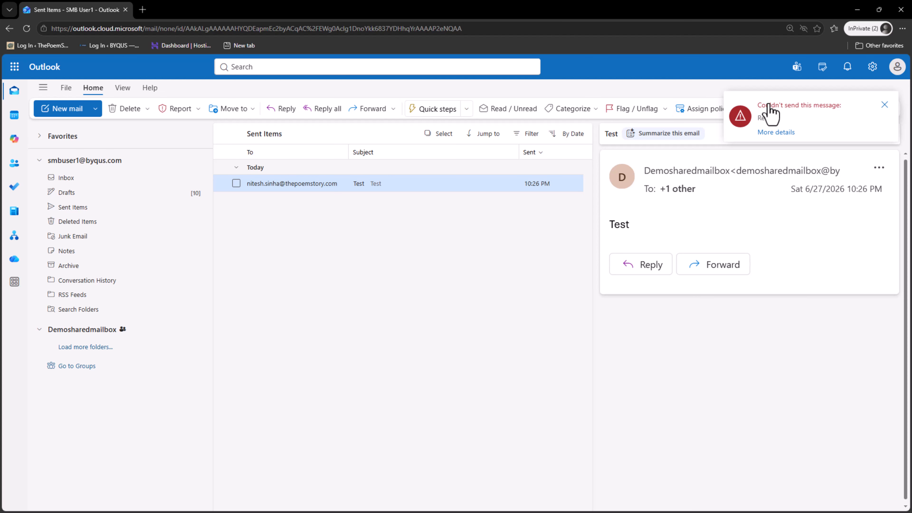
Dismiss the couldn't-send alert and find the unsent Re: Test reply in User1's Drafts.
left_click(121, 347)
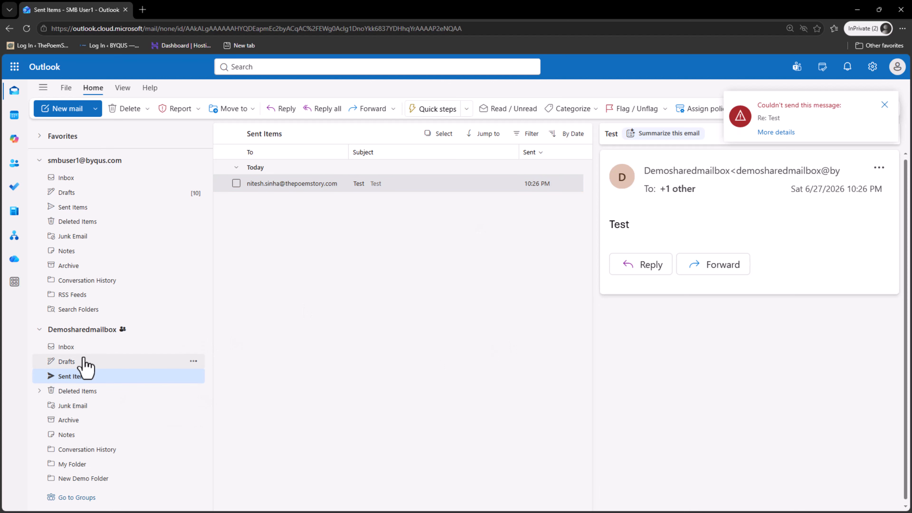
left_click(93, 377)
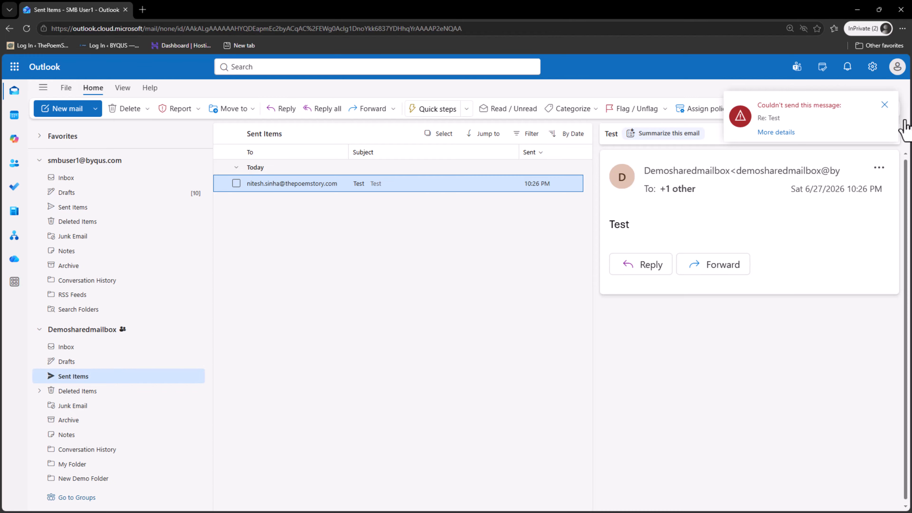
left_click(885, 105)
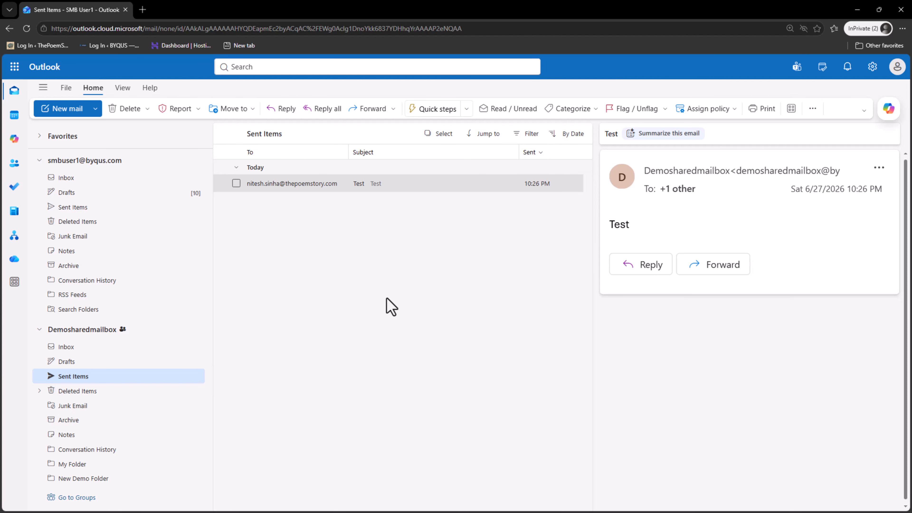
left_click(134, 196)
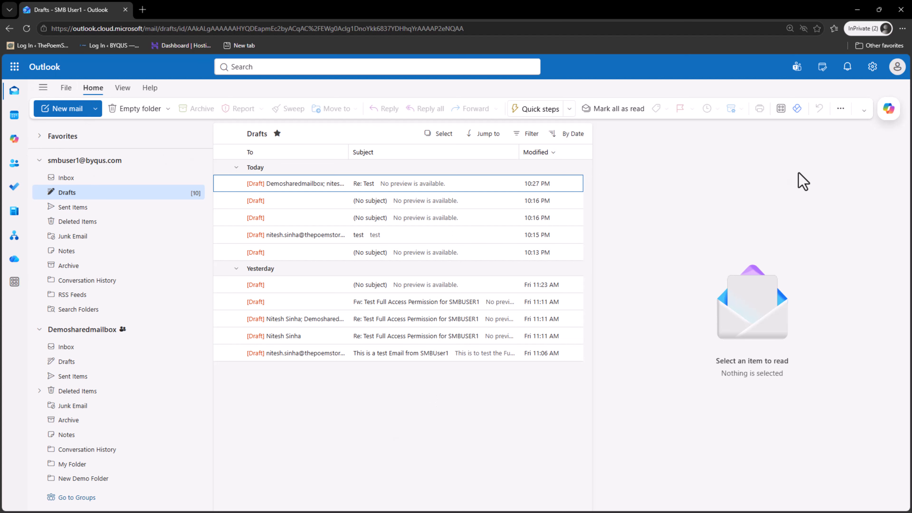
Reload Outlook and open Demosharedmailbox's Inbox.
left_click(28, 30)
left_click(506, 95)
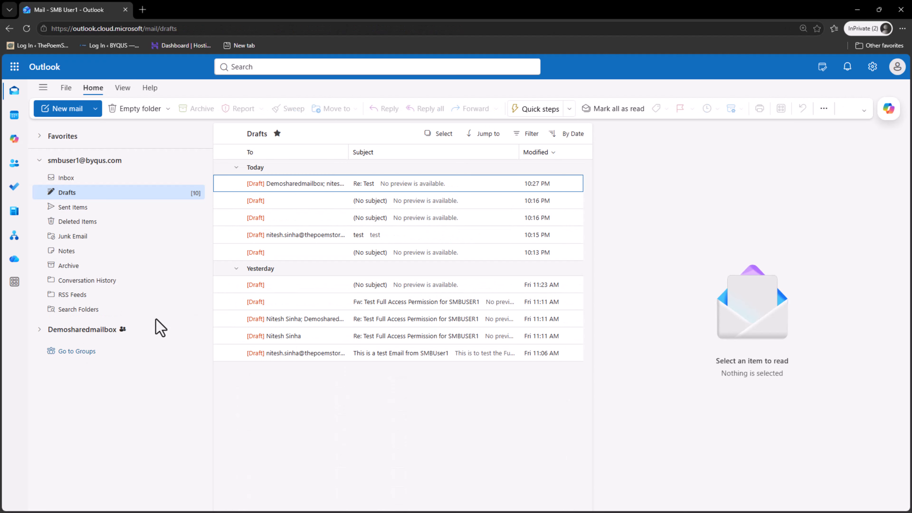
left_click(74, 330)
left_click(76, 345)
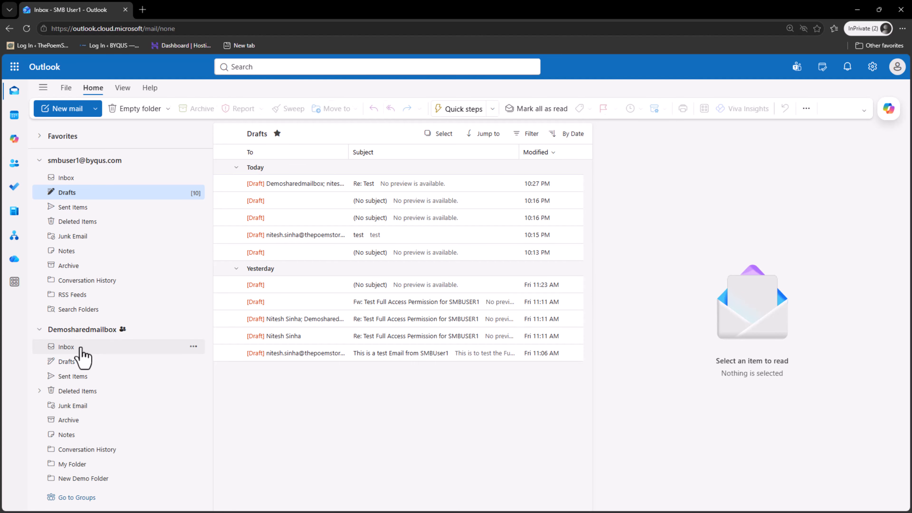
Start a new message and add the suggested external contact as recipient.
left_click(61, 108)
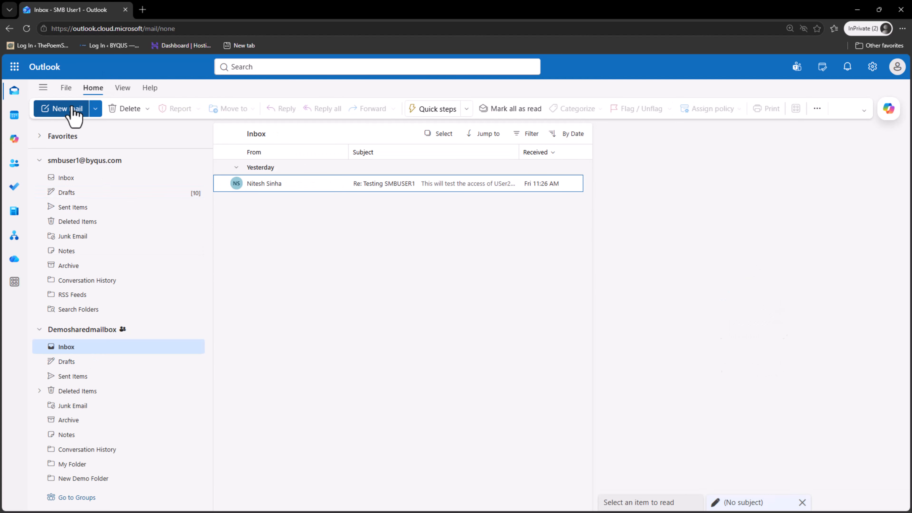
left_click(703, 186)
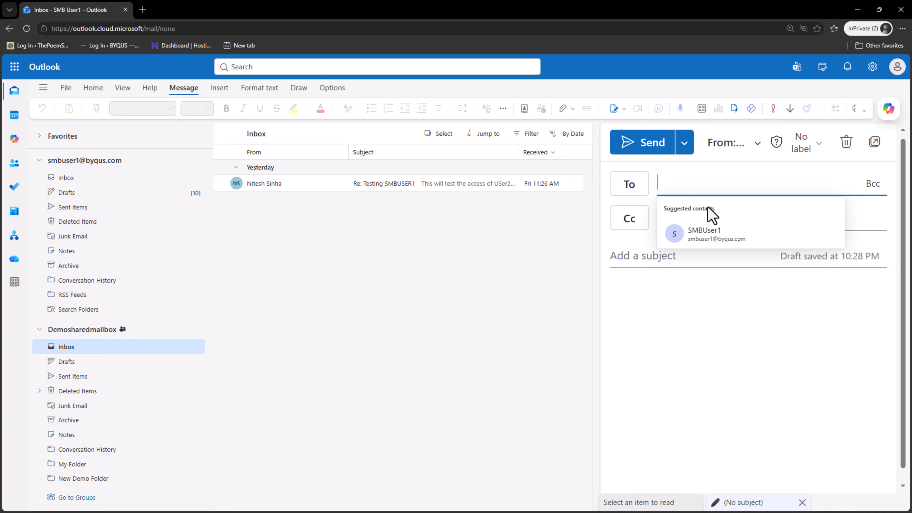
left_click(656, 176)
left_click(661, 181)
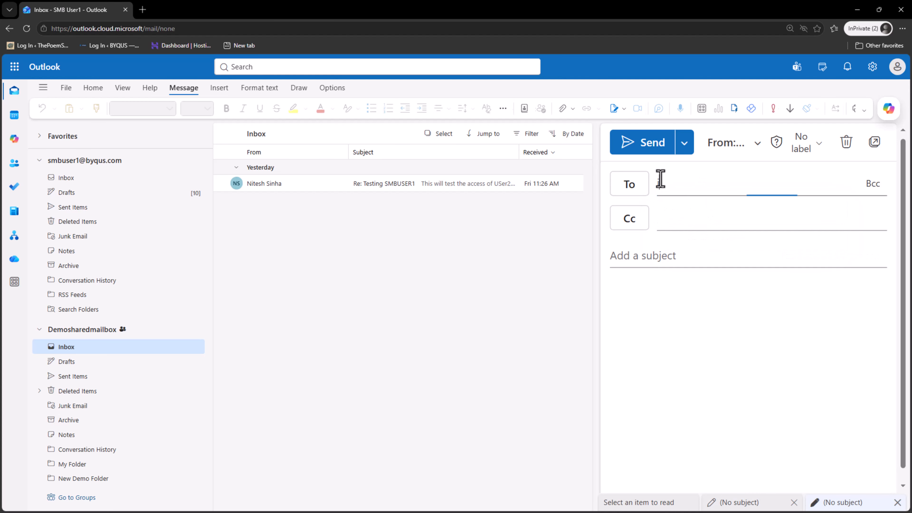
key("BackSpace")
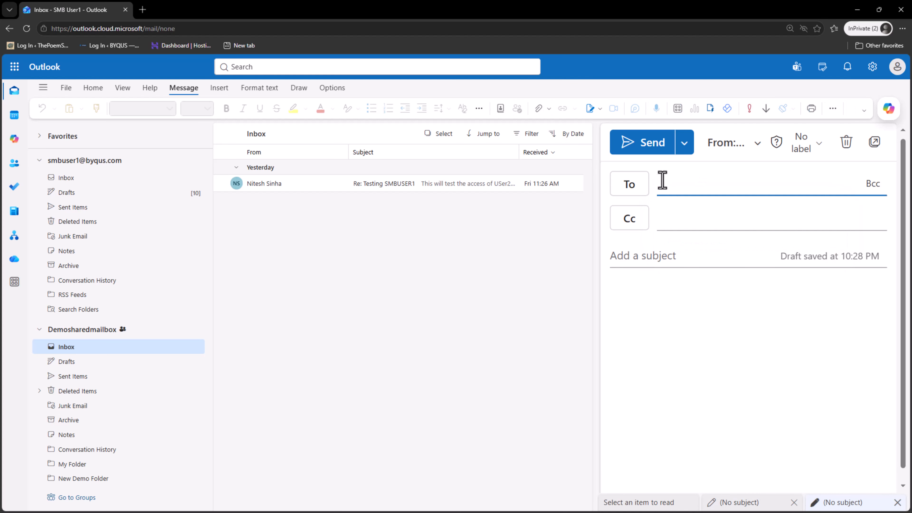
type("t")
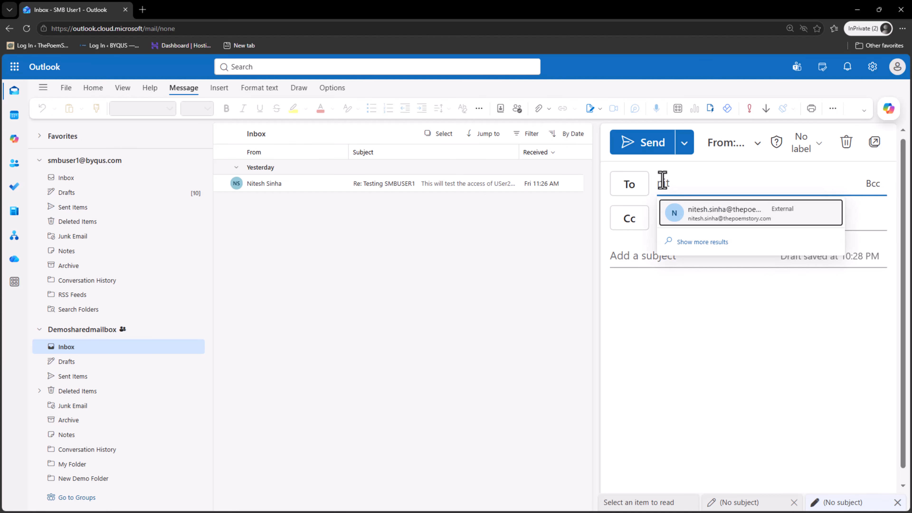
left_click(709, 214)
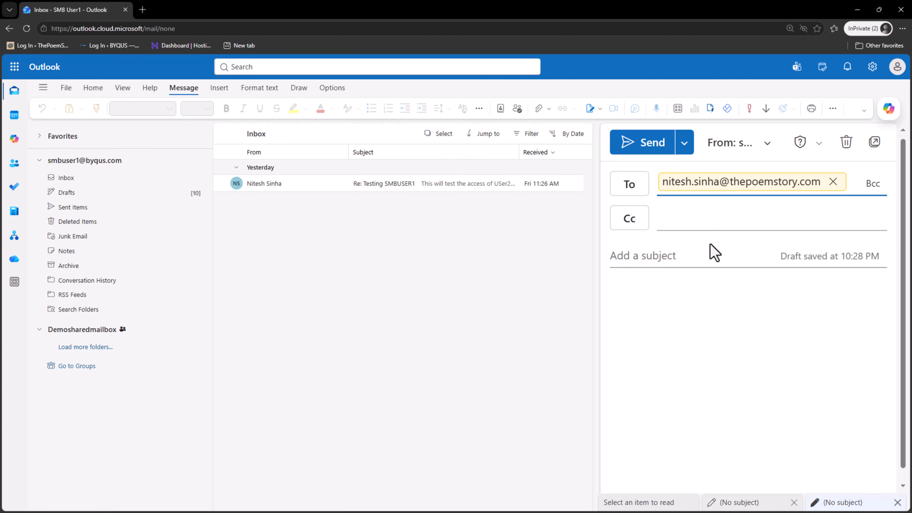
Send it from demosharedmailbox with subject 't' and body 'test'.
left_click(763, 136)
left_click(732, 202)
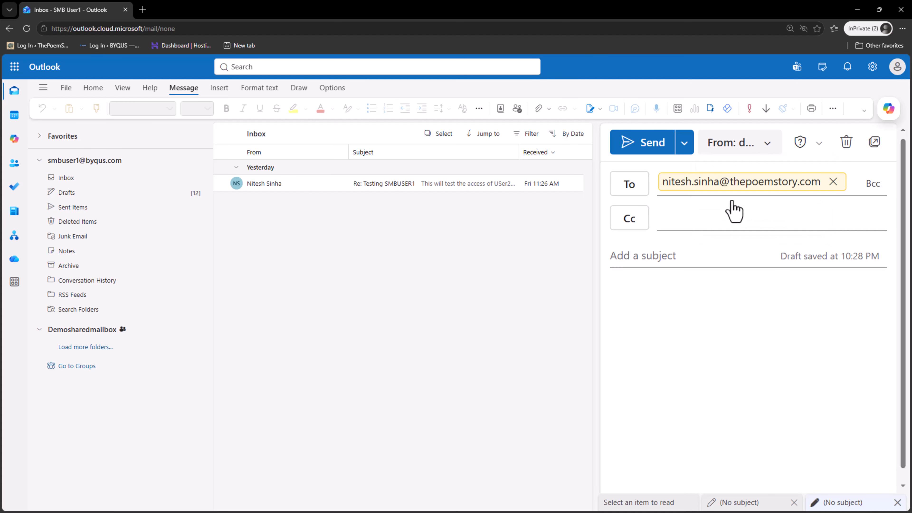
left_click(706, 249)
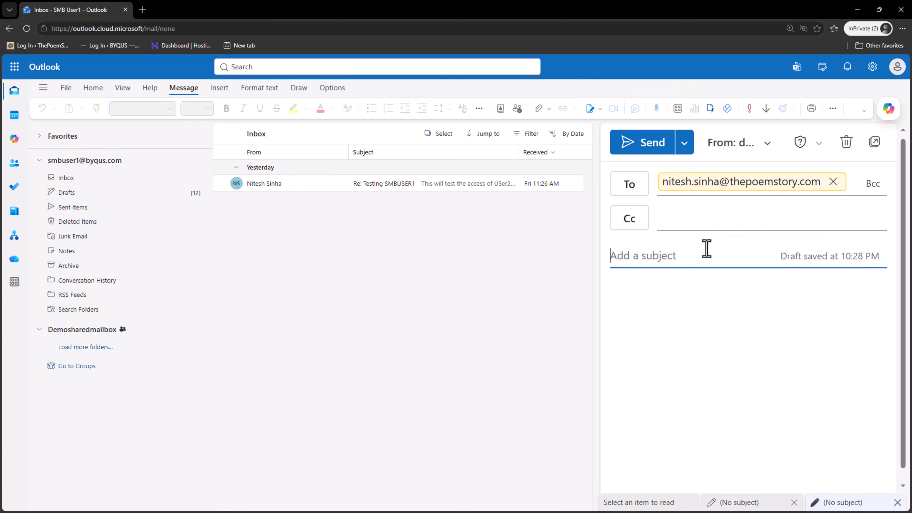
type("test")
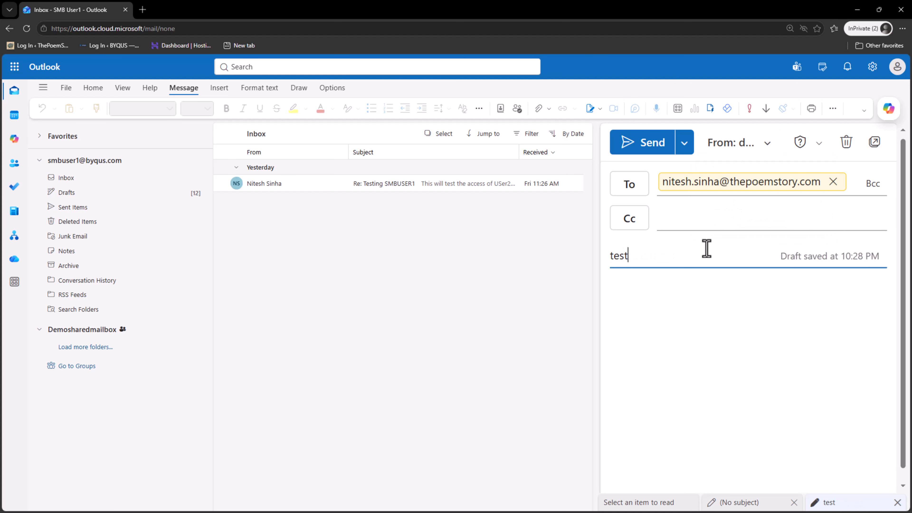
left_click(689, 292)
type("test")
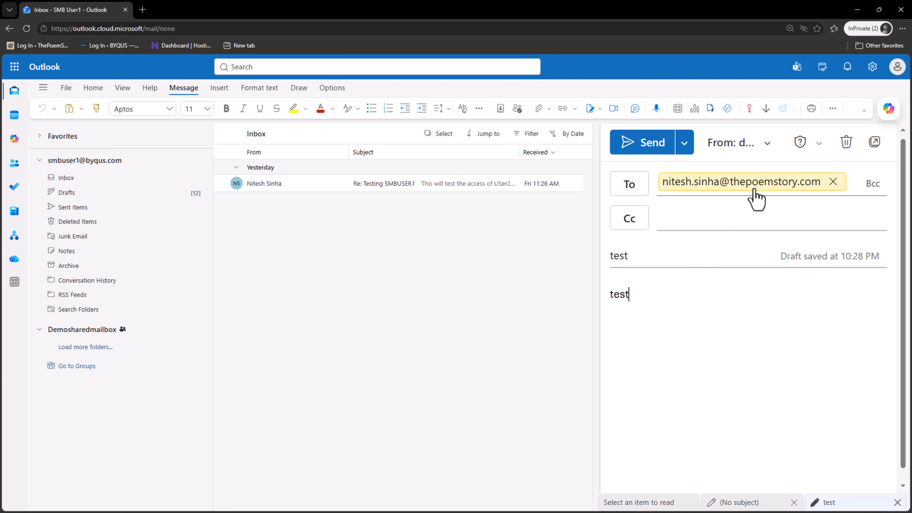
left_click(665, 154)
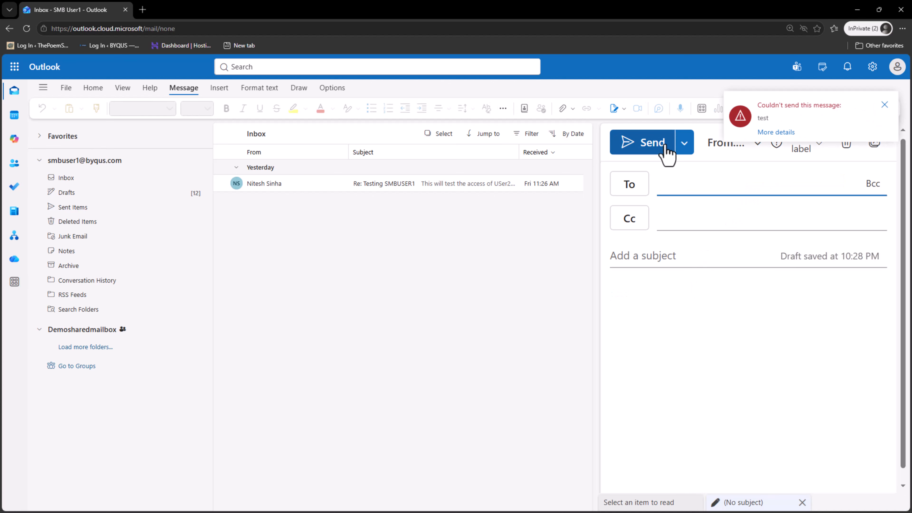
Check the failed draft's no-permission warning, dismiss it, and return to User1's Inbox.
left_click(782, 137)
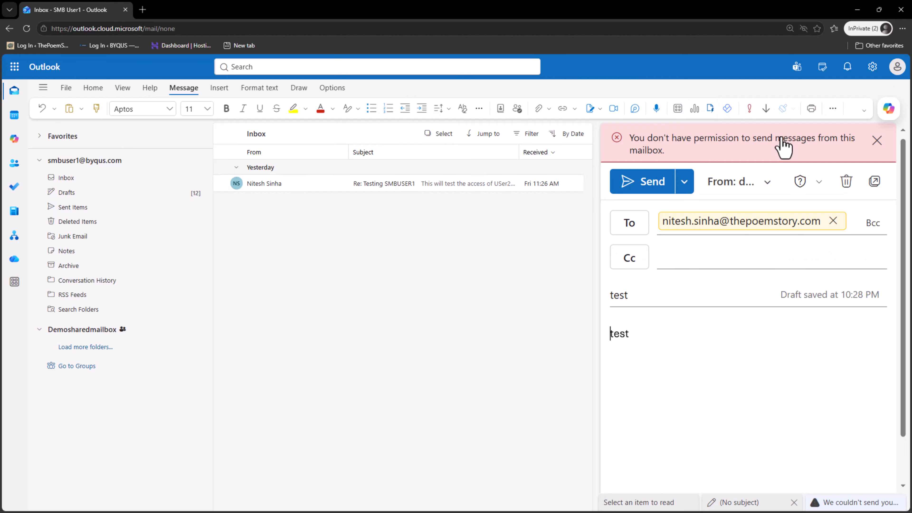
left_click(877, 140)
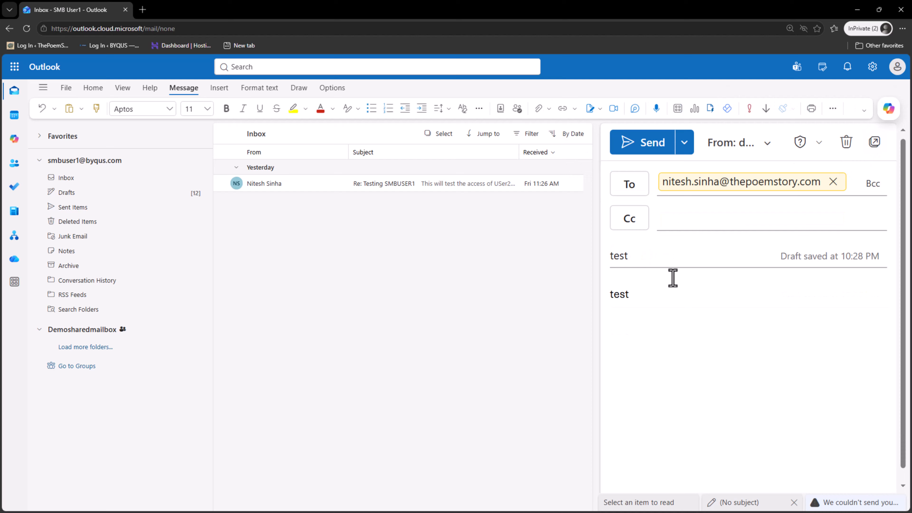
left_click(66, 178)
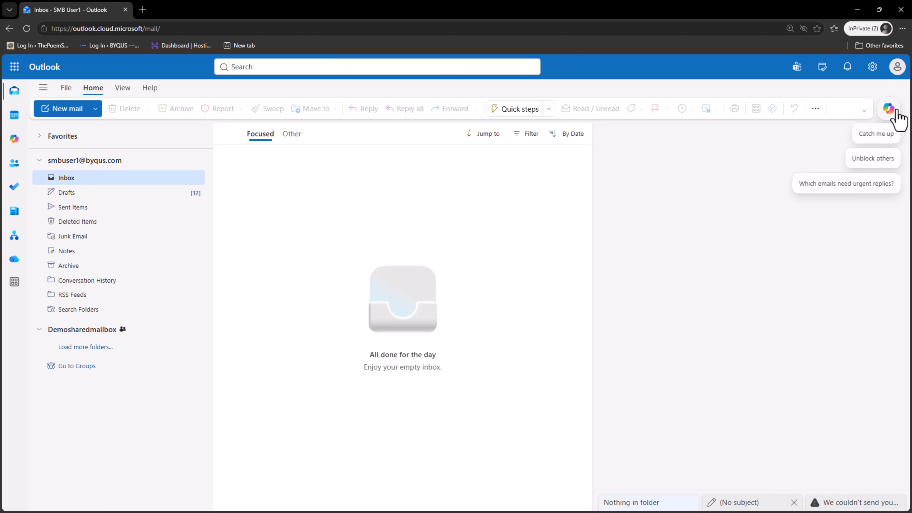
left_click(873, 68)
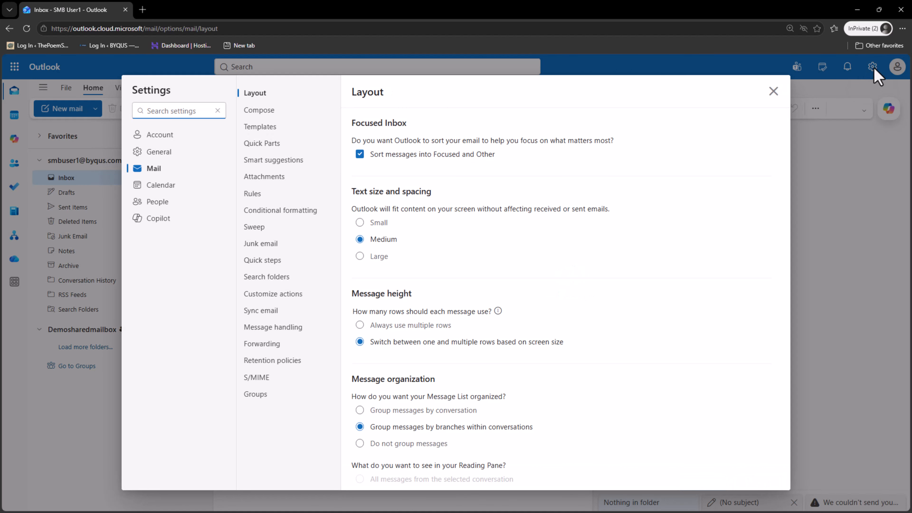
left_click(265, 195)
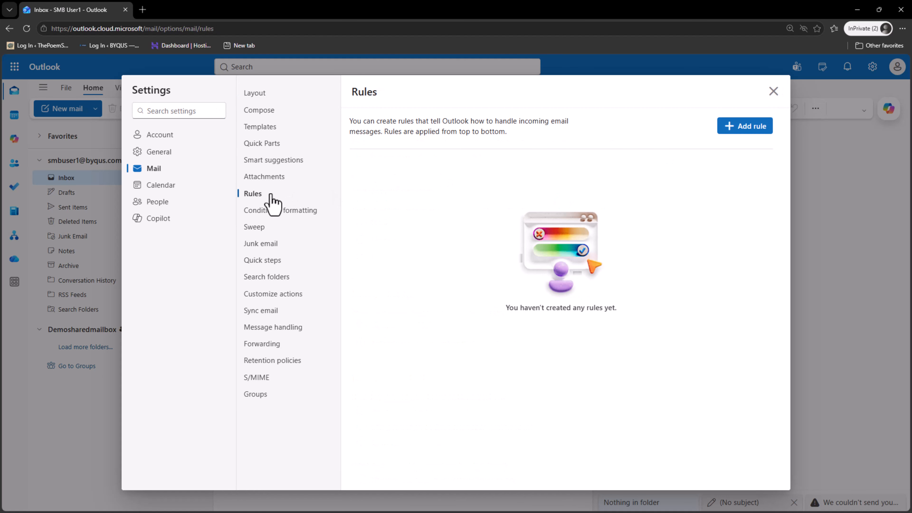
left_click(731, 126)
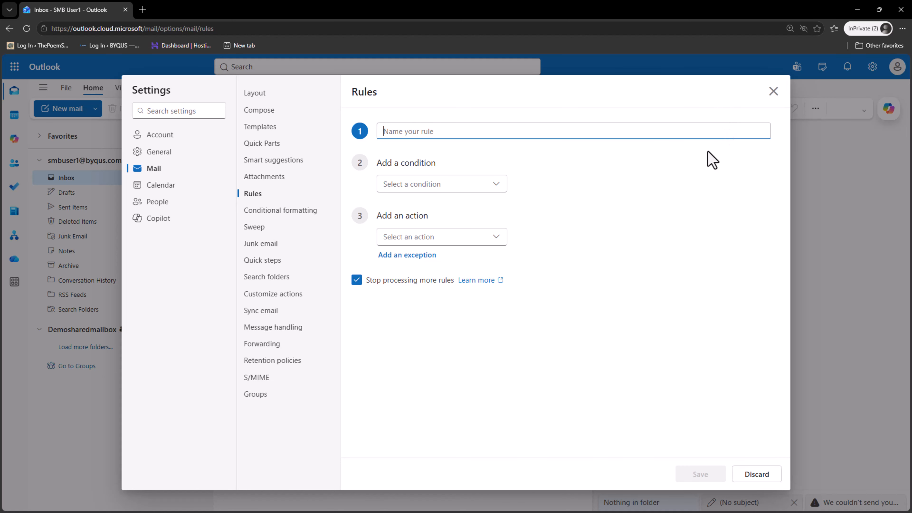
left_click(773, 91)
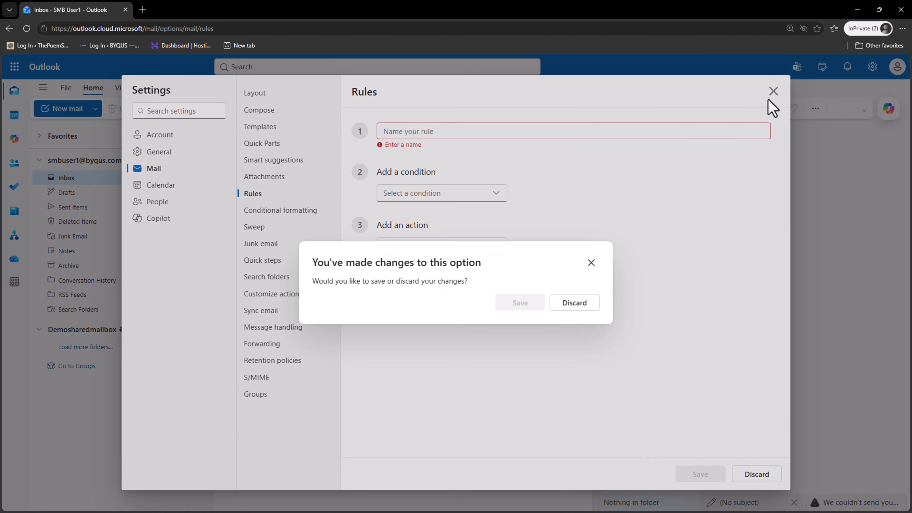
left_click(584, 306)
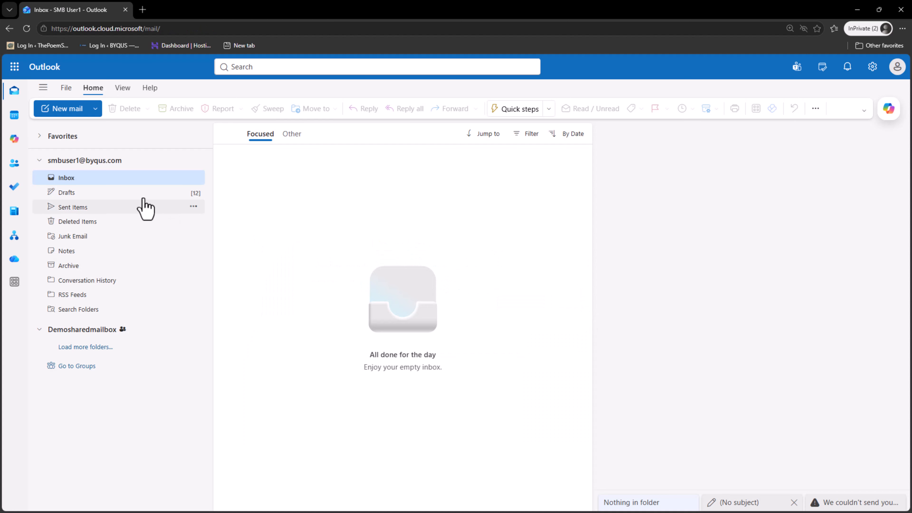
Load the rest of the shared mailbox's folders and zoom User1's inbox page to 400%.
left_click(107, 347)
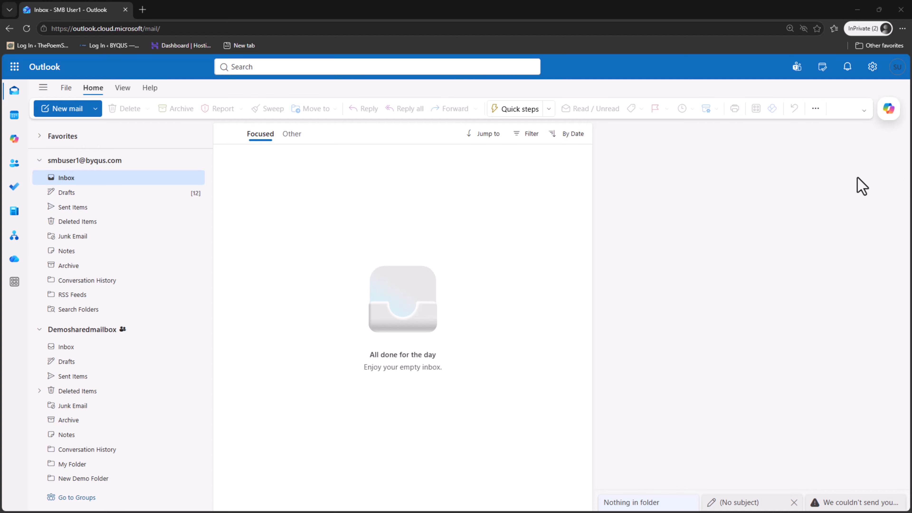
key("ctrl+plus")
key("ctrl+plus")
key("ctrl+plus")
key("ctrl+plus")
key("ctrl+plus")
key("ctrl+plus")
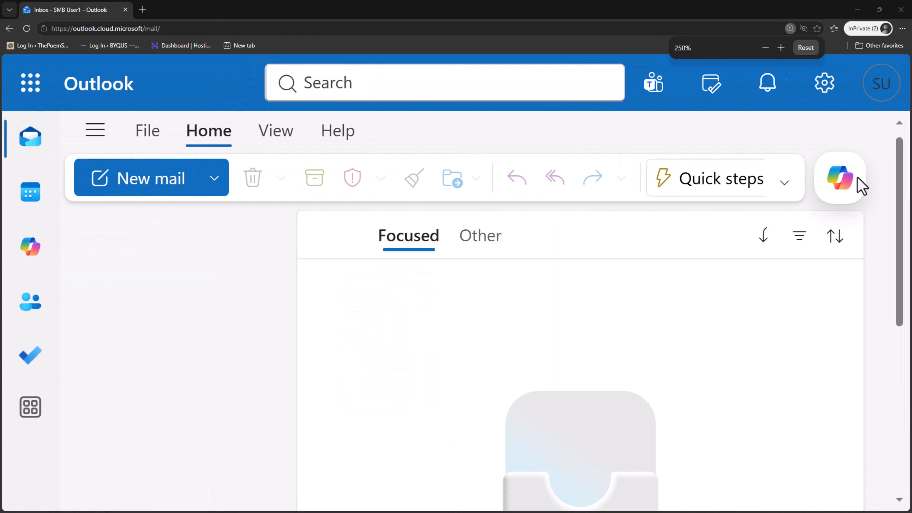
key("ctrl+plus")
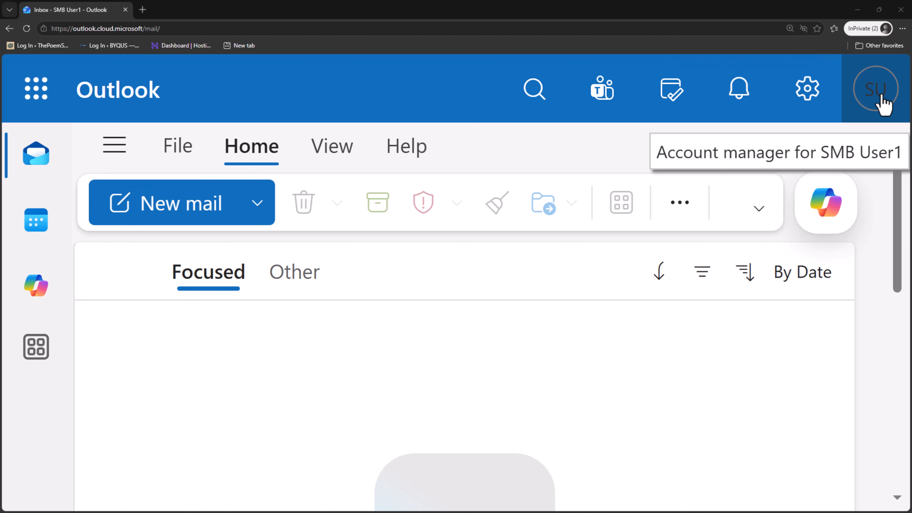
key("ctrl+plus")
key("ctrl+plus")
key("ctrl+minus")
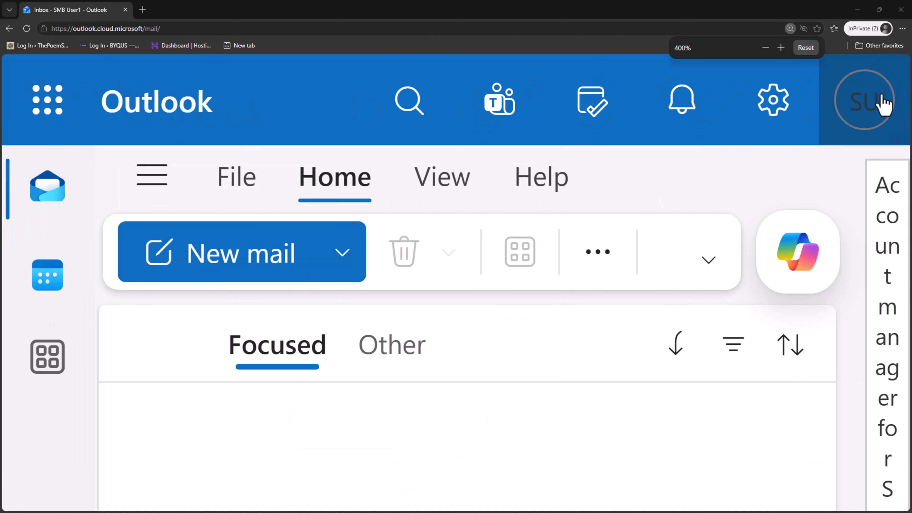
Use Open another mailbox from User1's account menu to open Demosharedmailbox (searched 'demoshare') in a new tab.
left_click(865, 115)
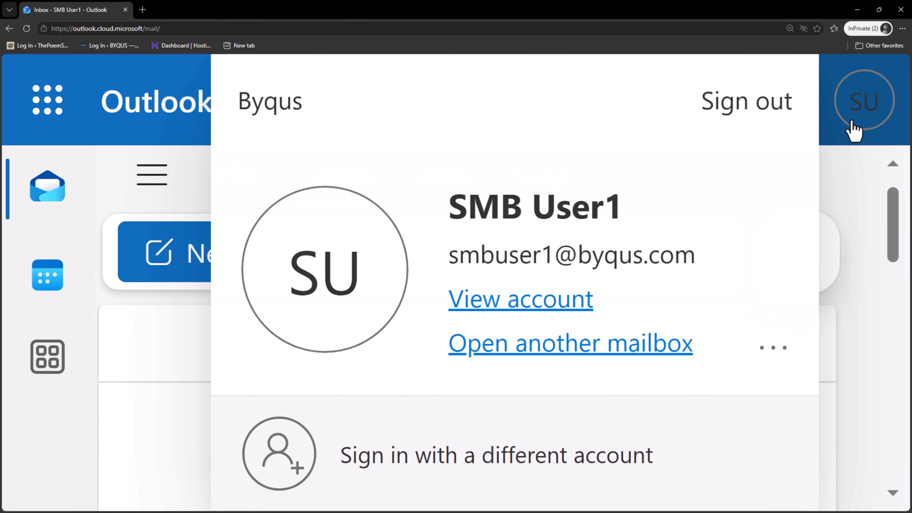
left_click(860, 124)
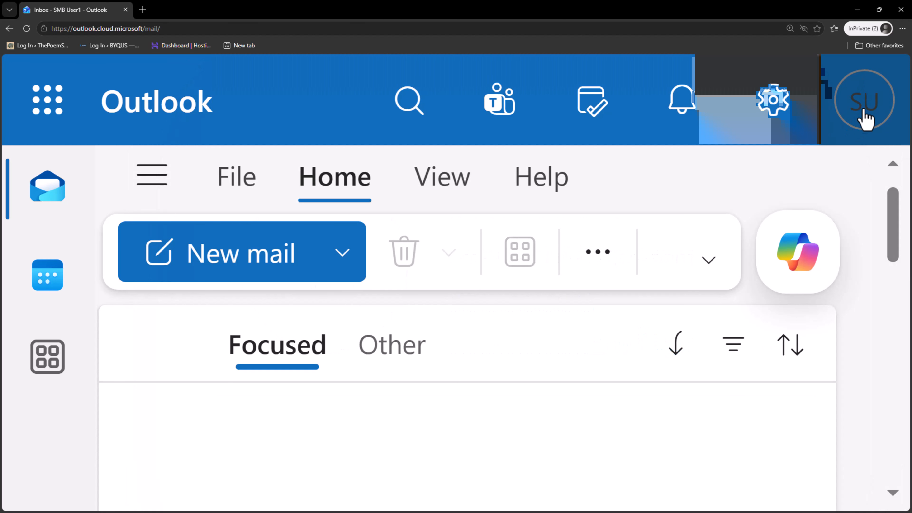
left_click(865, 119)
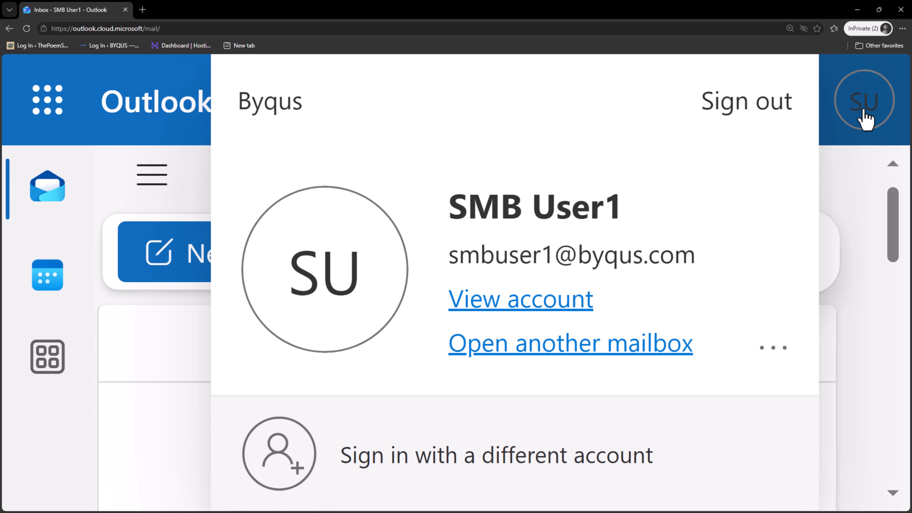
left_click(552, 352)
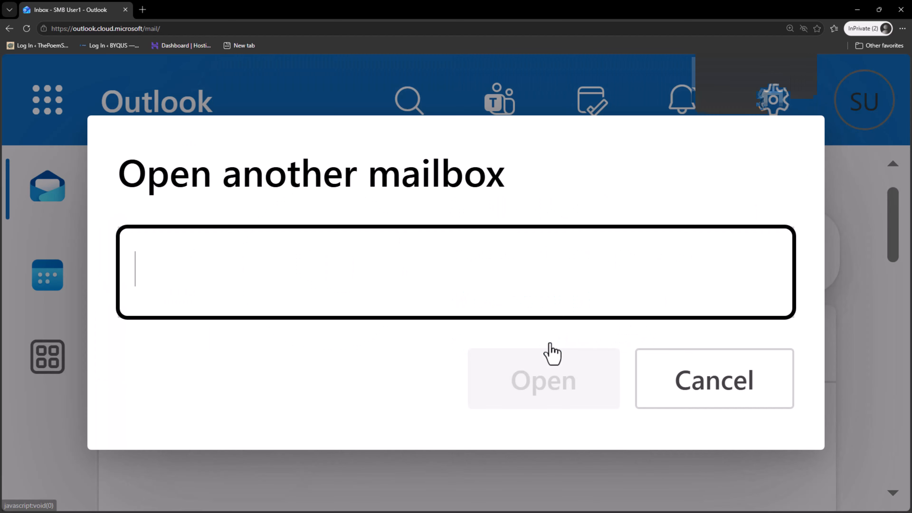
type("demoshare")
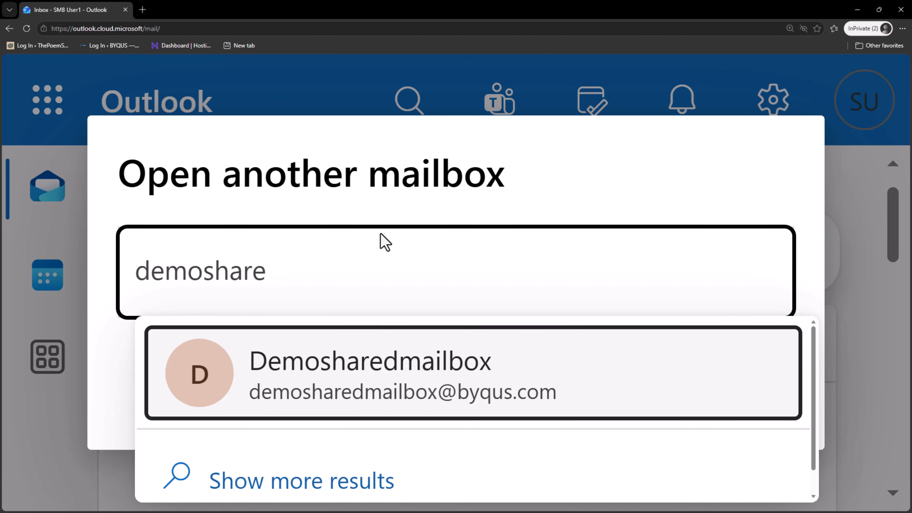
left_click(360, 364)
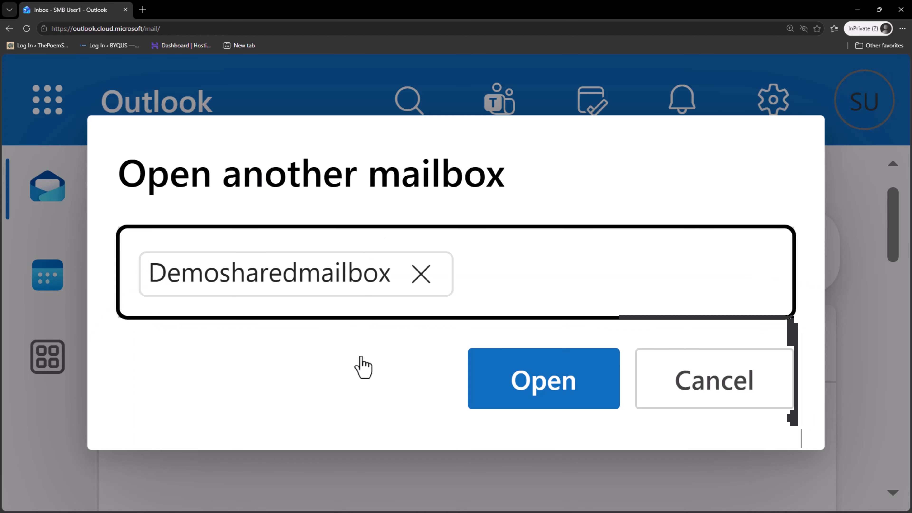
left_click(549, 385)
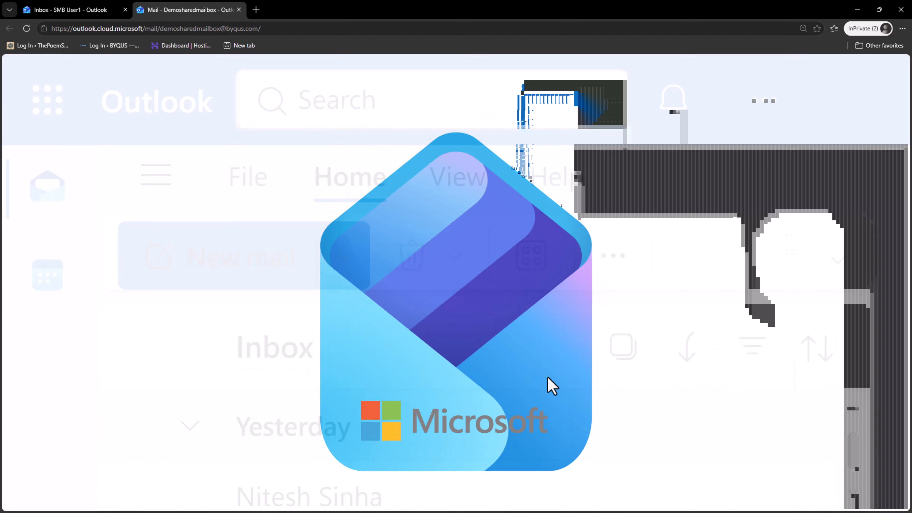
Zoom the shared mailbox page out, then move to User1's tab and readjust its zoom.
key("ctrl+minus")
key("ctrl+minus")
key("ctrl+minus")
key("ctrl+minus")
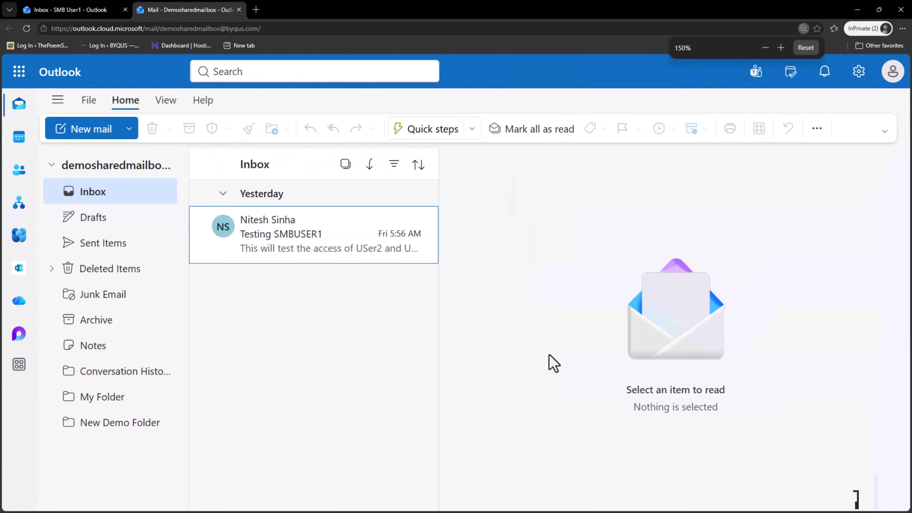
key("ctrl+minus")
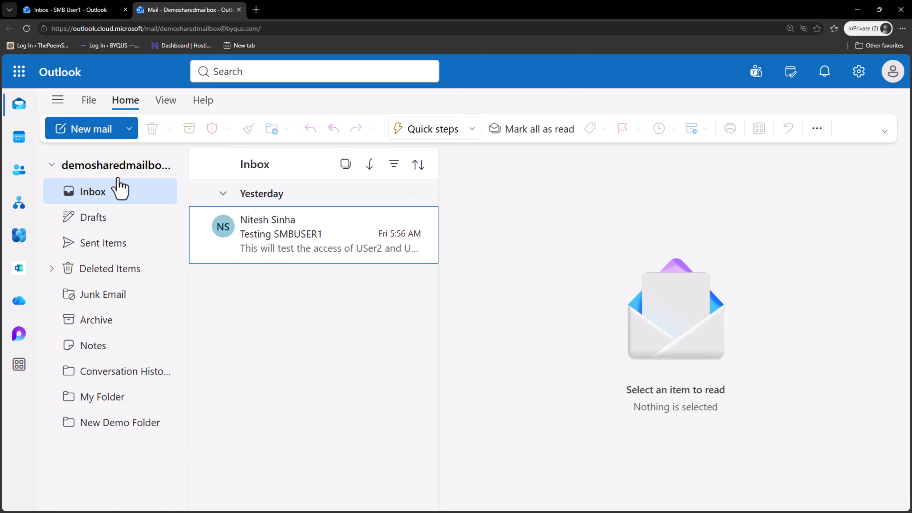
left_click(78, 10)
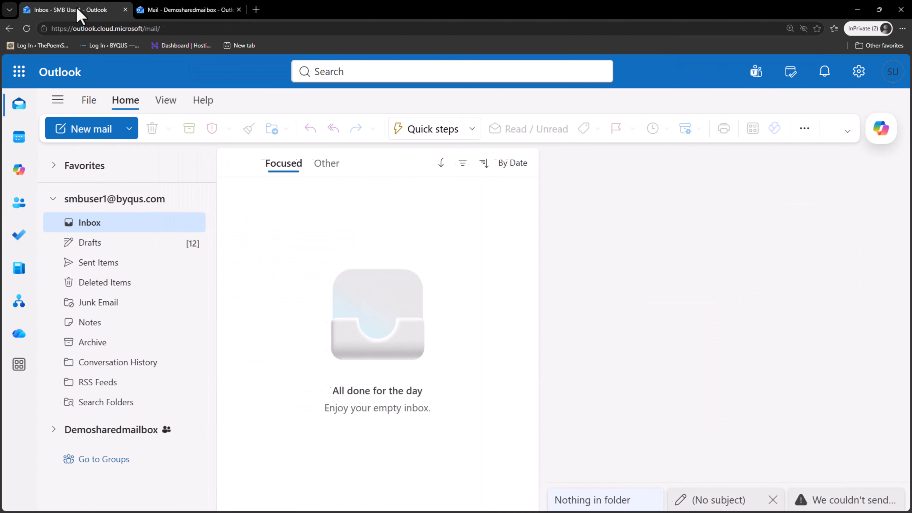
key("ctrl+plus")
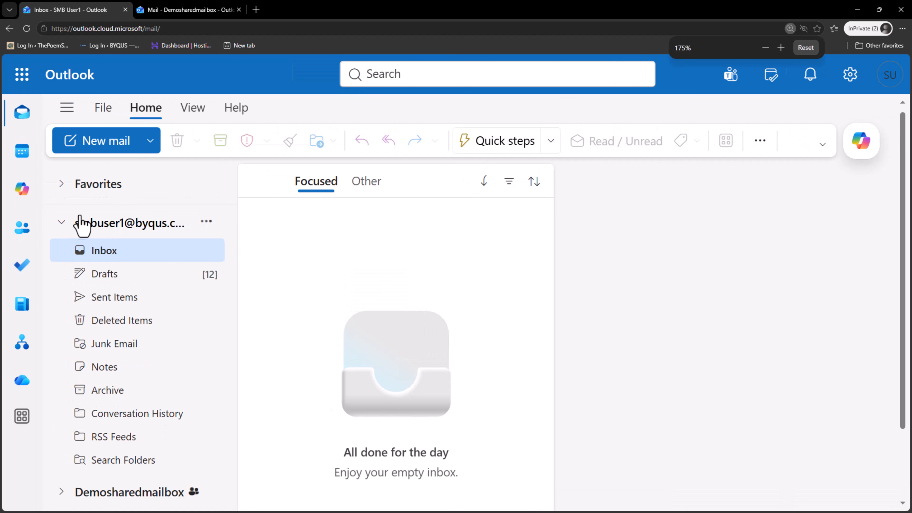
key("ctrl+minus")
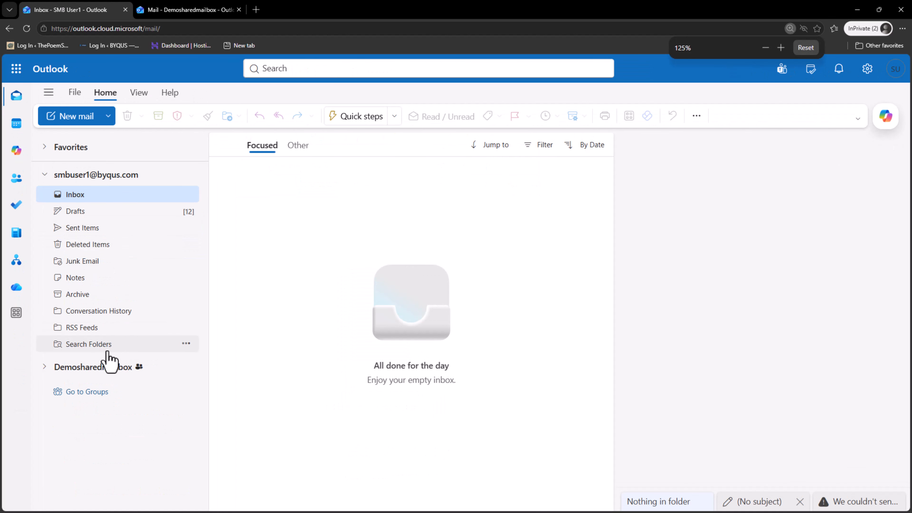
Expand Demosharedmailbox's folders in User1's folder pane, then go back to the shared mailbox tab.
left_click(82, 370)
scroll(86, 383, "down", 1)
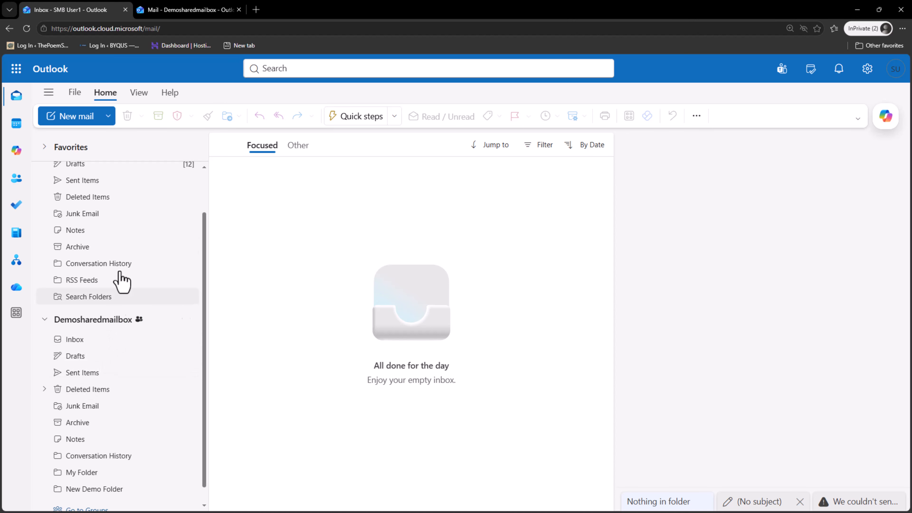
left_click(172, 10)
left_click(71, 10)
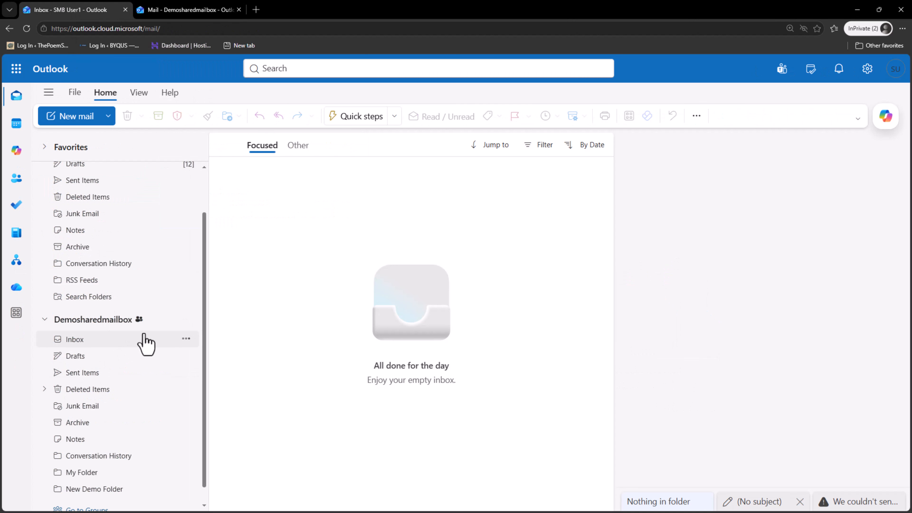
left_click(194, 9)
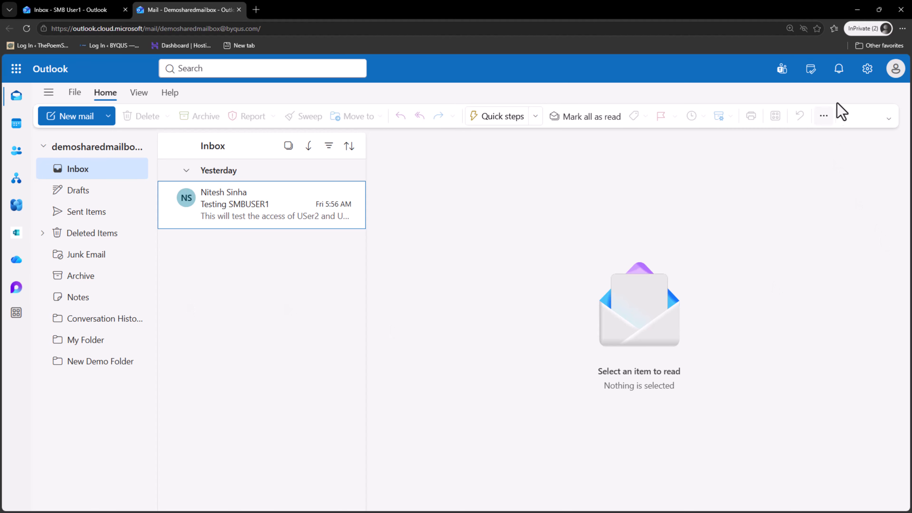
Begin a new rule under the shared mailbox's Settings > Mail > Rules, then switch to User1's tab.
left_click(866, 72)
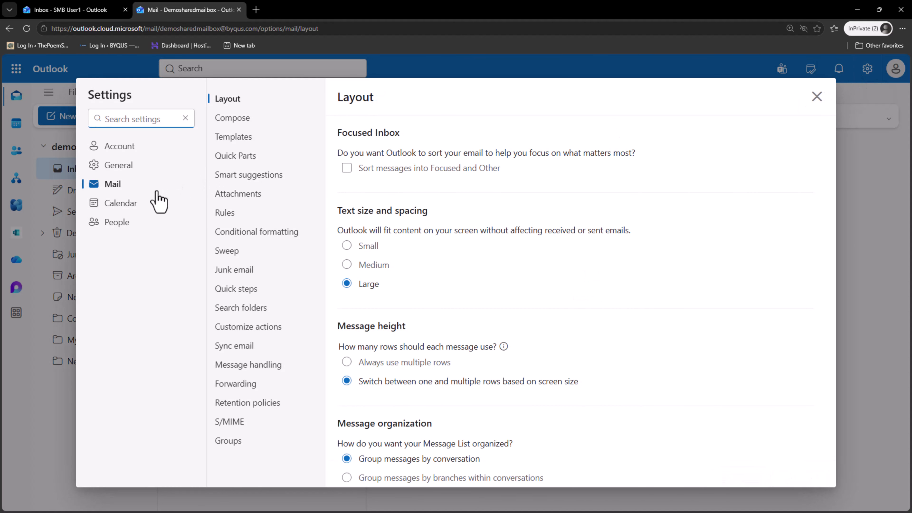
left_click(229, 215)
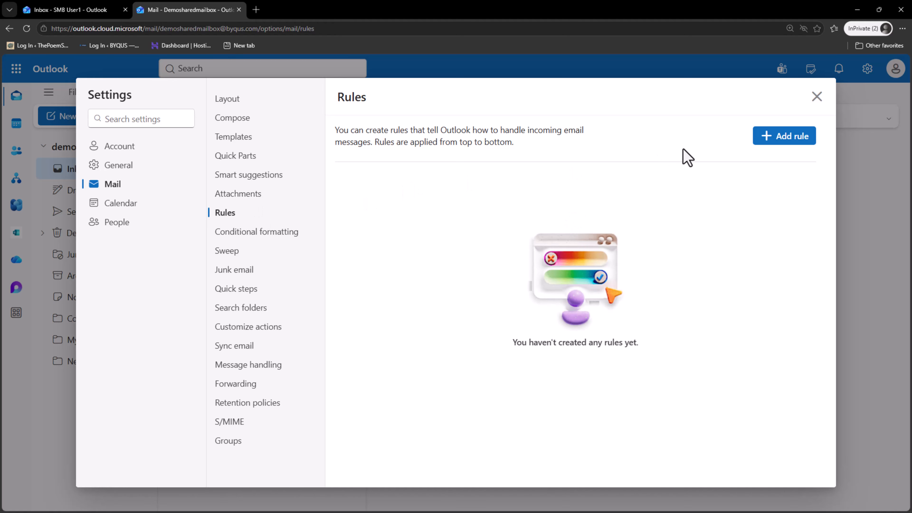
left_click(782, 138)
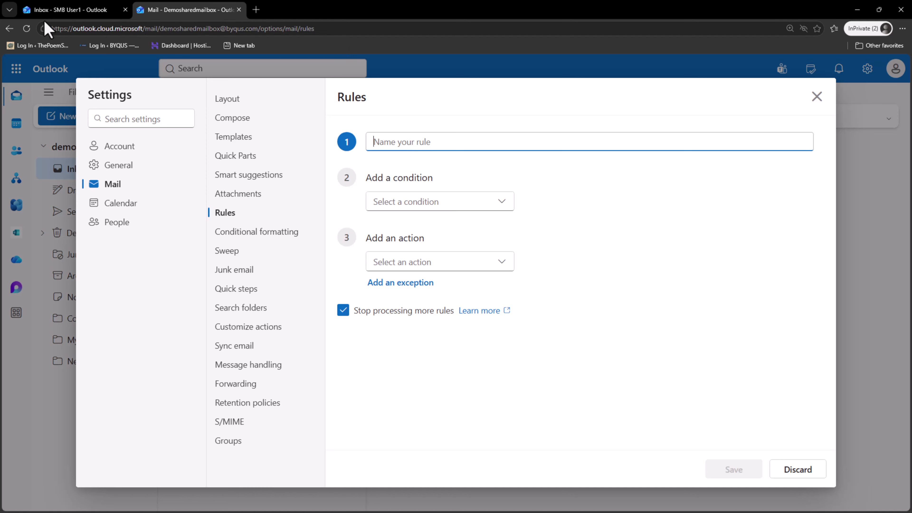
left_click(51, 10)
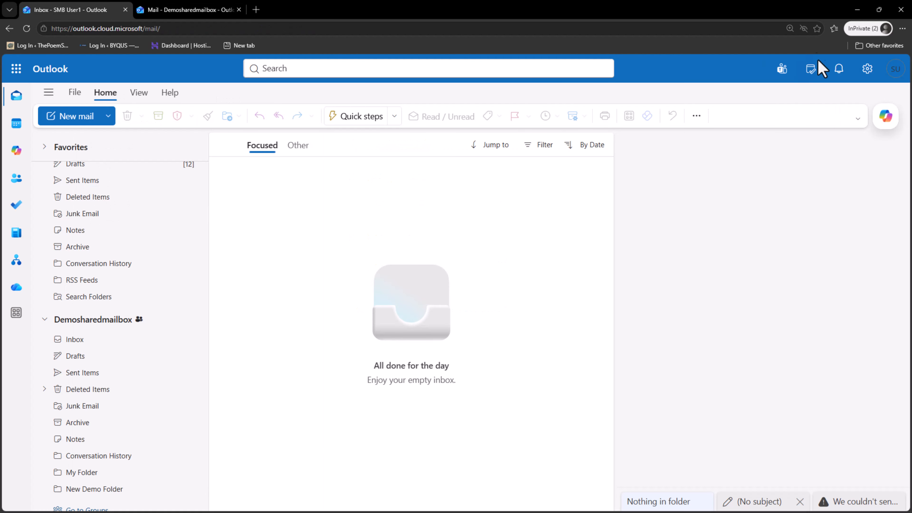
Check that User1's own Rules settings list no rules, then return to the Demosharedmailbox tab.
scroll(99, 298, "up", 1)
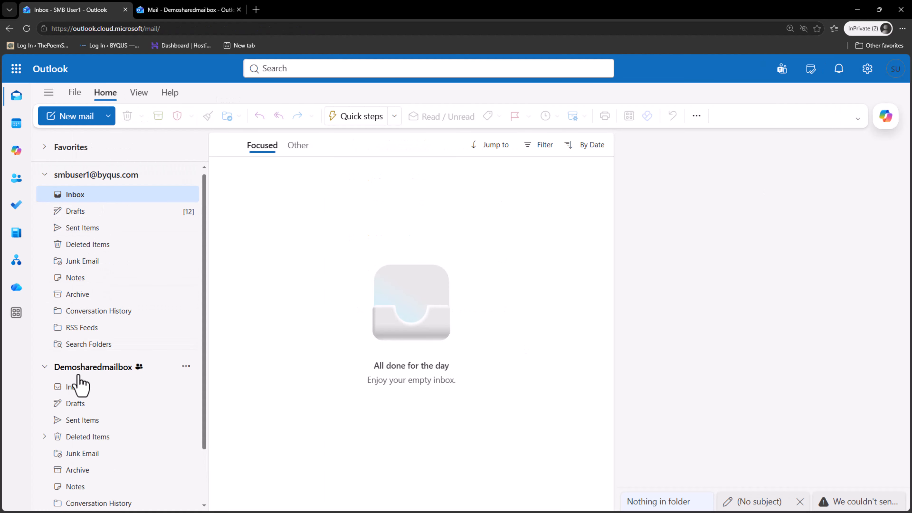
left_click(867, 68)
left_click(240, 215)
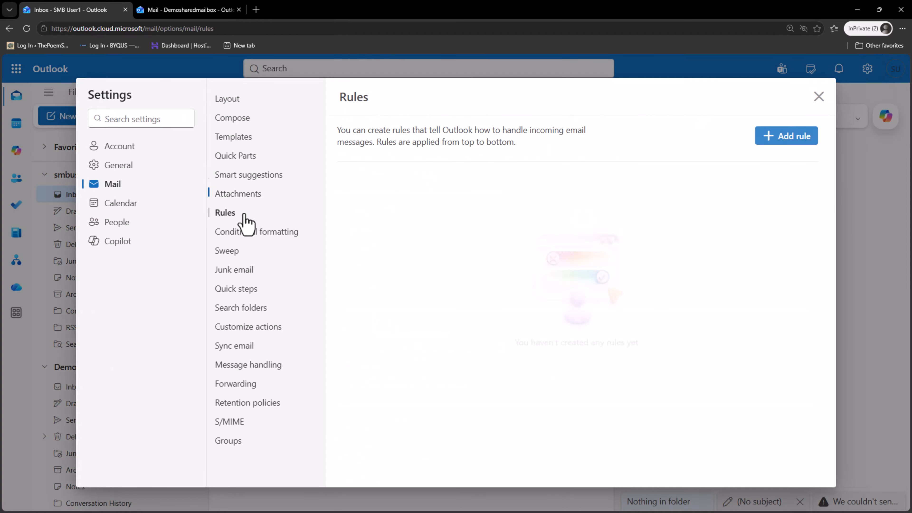
left_click(817, 97)
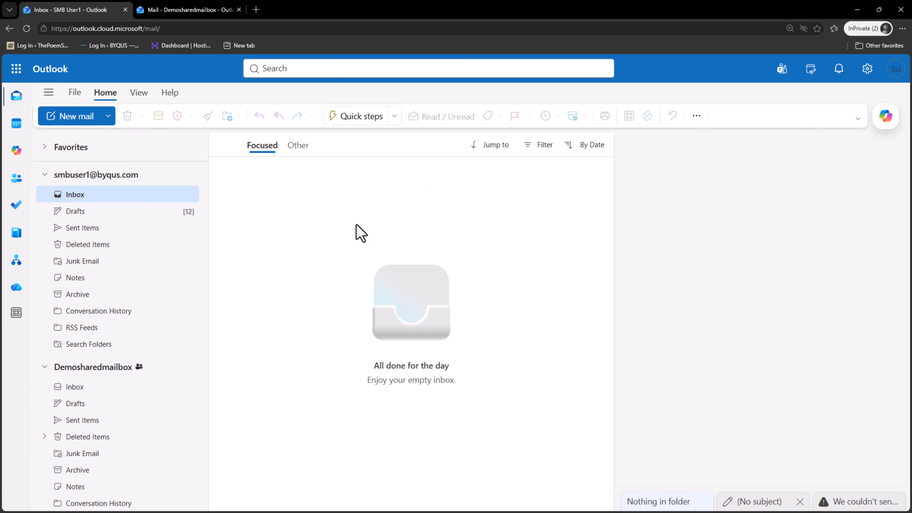
left_click(896, 69)
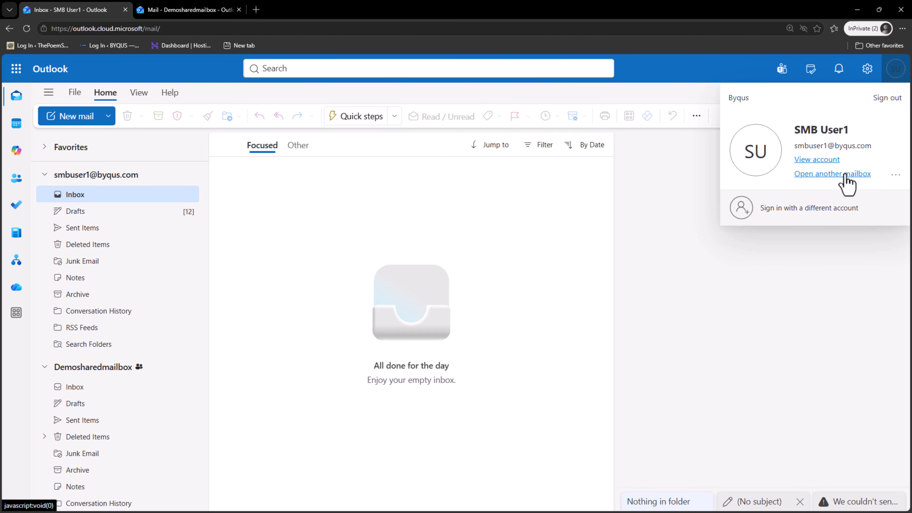
left_click(194, 13)
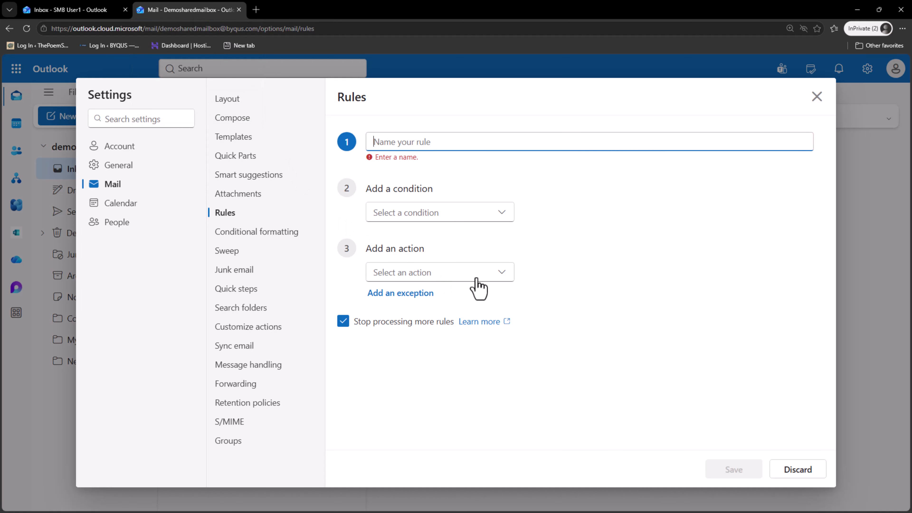